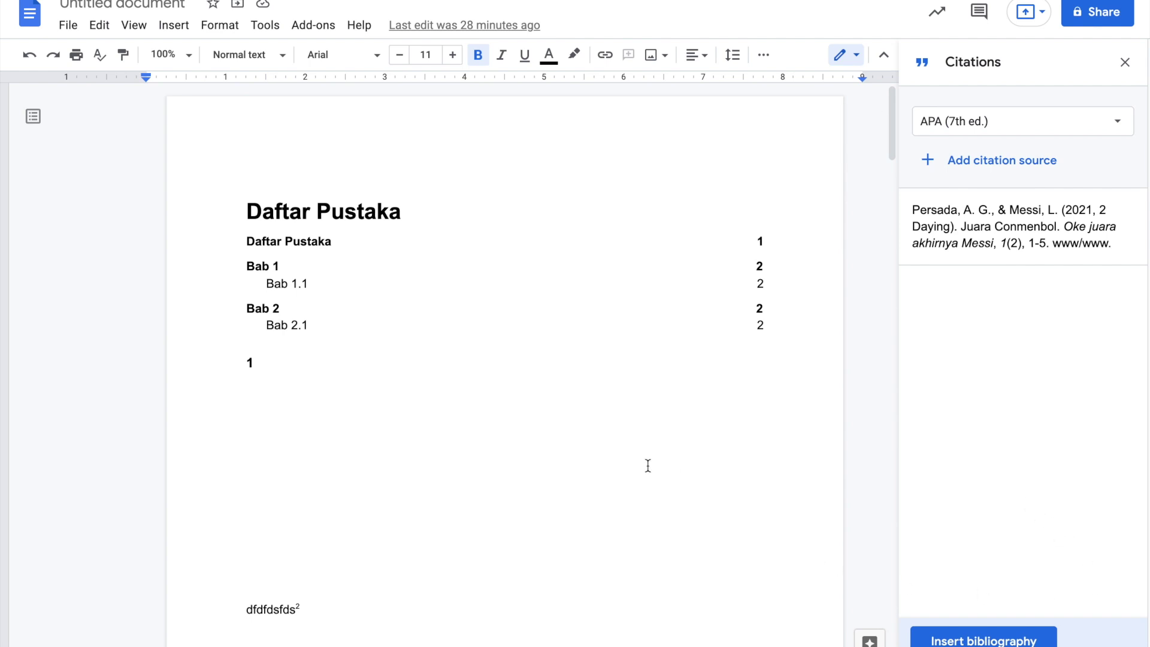
- Test the Bab 1, Bab 1.1 and Bab 2 contents links, jumping to the Bab 1.1 heading
scroll(647, 465, "down", 1)
scroll(647, 465, "up", 1)
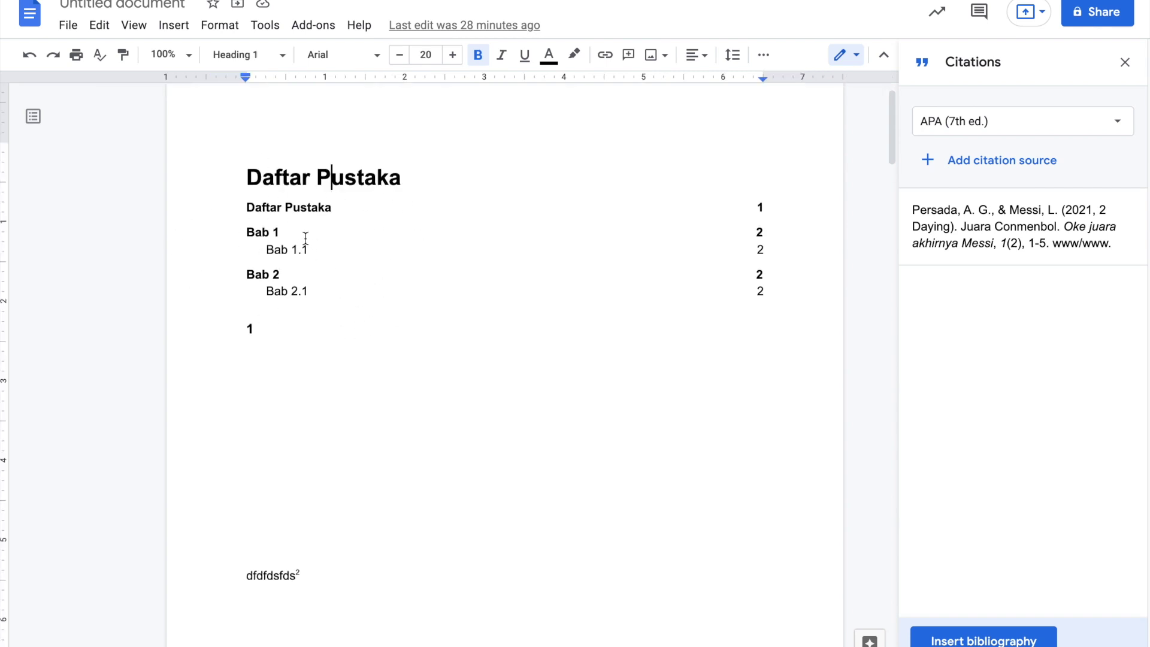
left_click(275, 238)
left_click(314, 335)
left_click(292, 252)
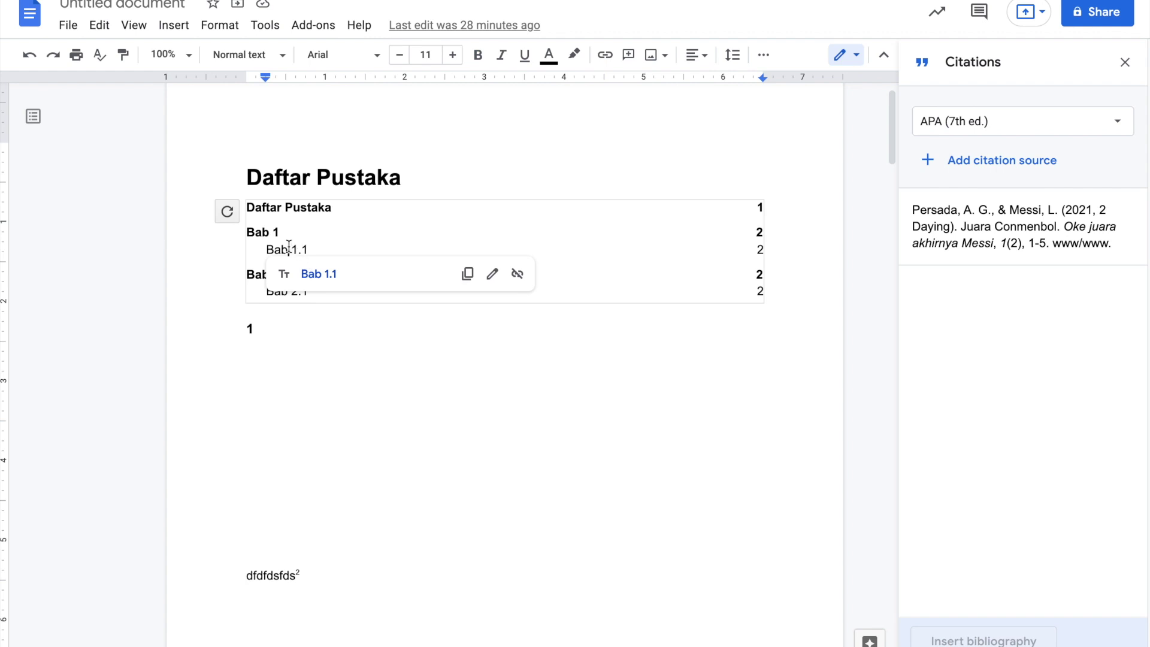
left_click(325, 276)
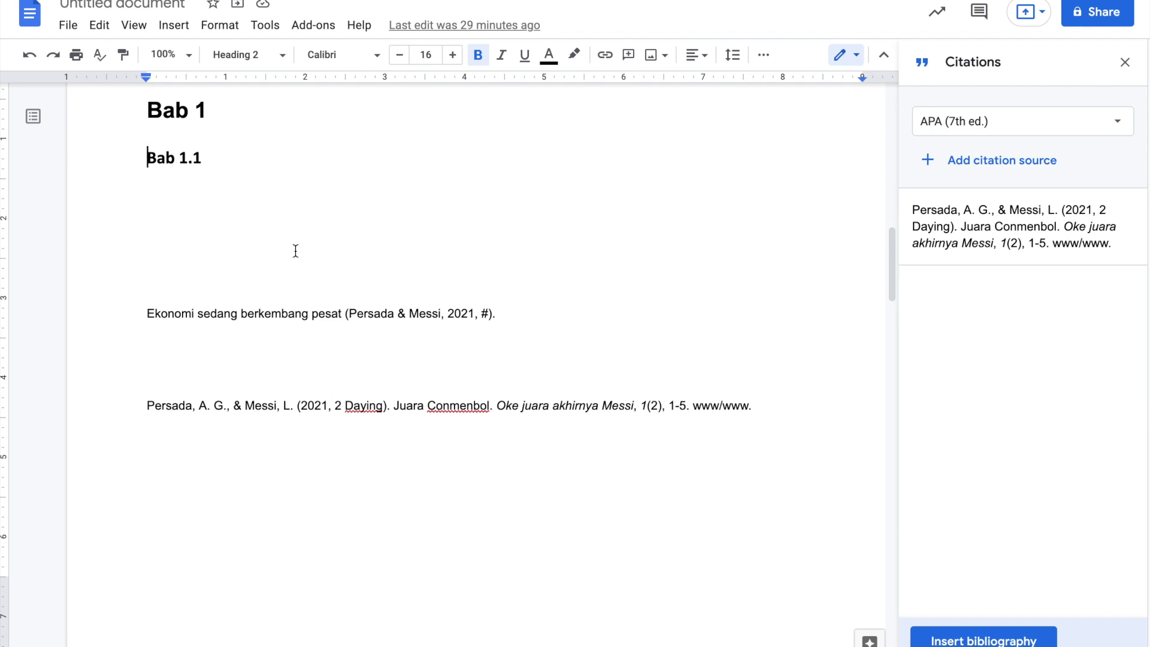
scroll(310, 259, "up", 15)
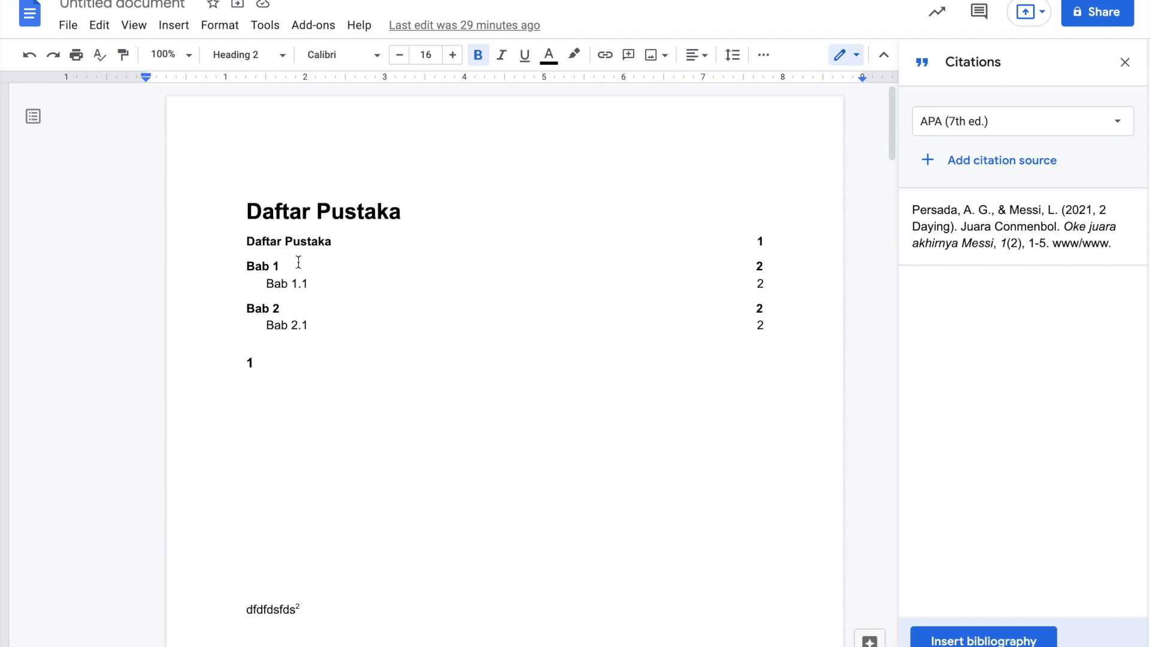
left_click(290, 311)
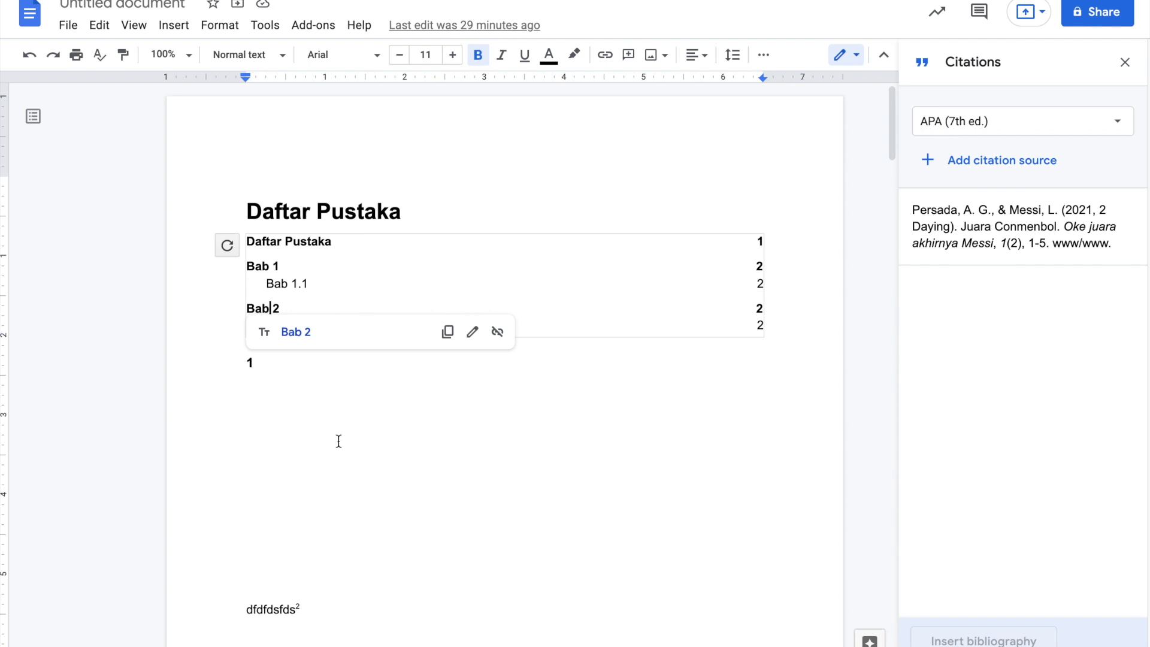
left_click(430, 450)
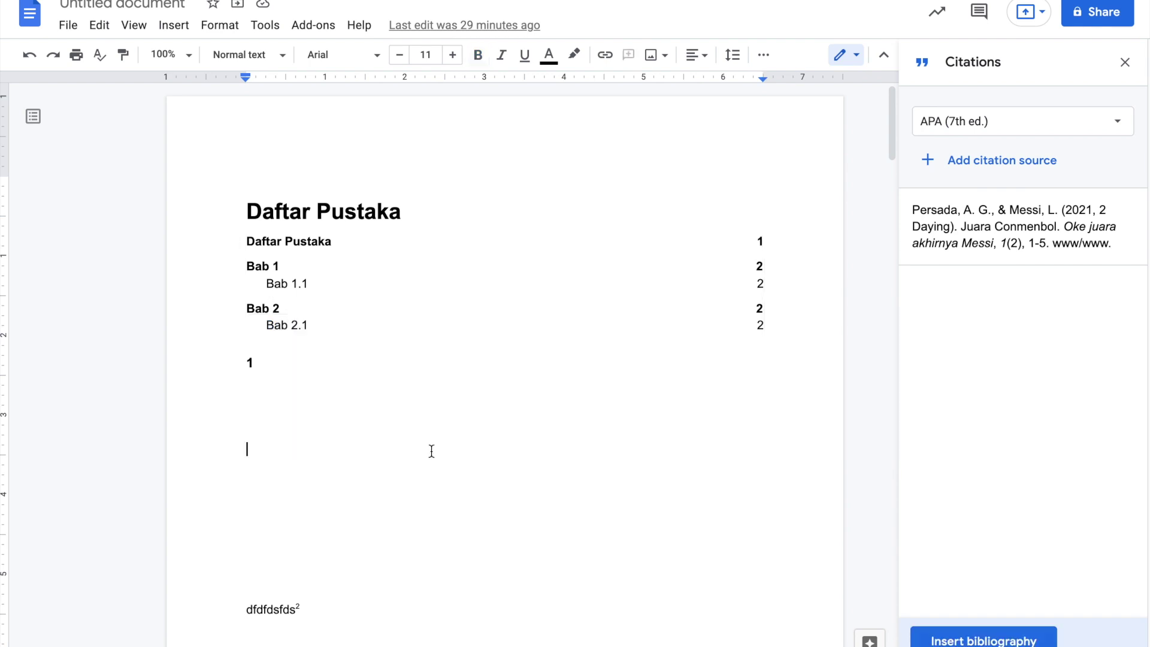
- Inspect the footnotes, selecting 'referensi' in footnote 1 and the body text 'dfdfdsfds'
scroll(403, 407, "down", 5)
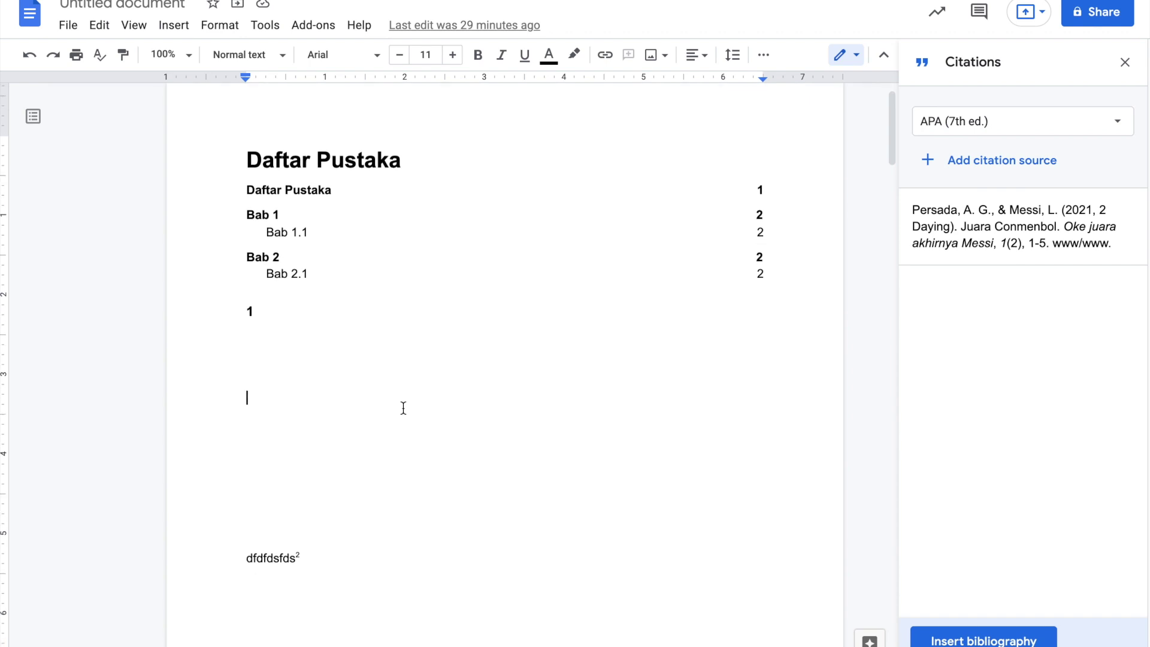
scroll(403, 400, "down", 2)
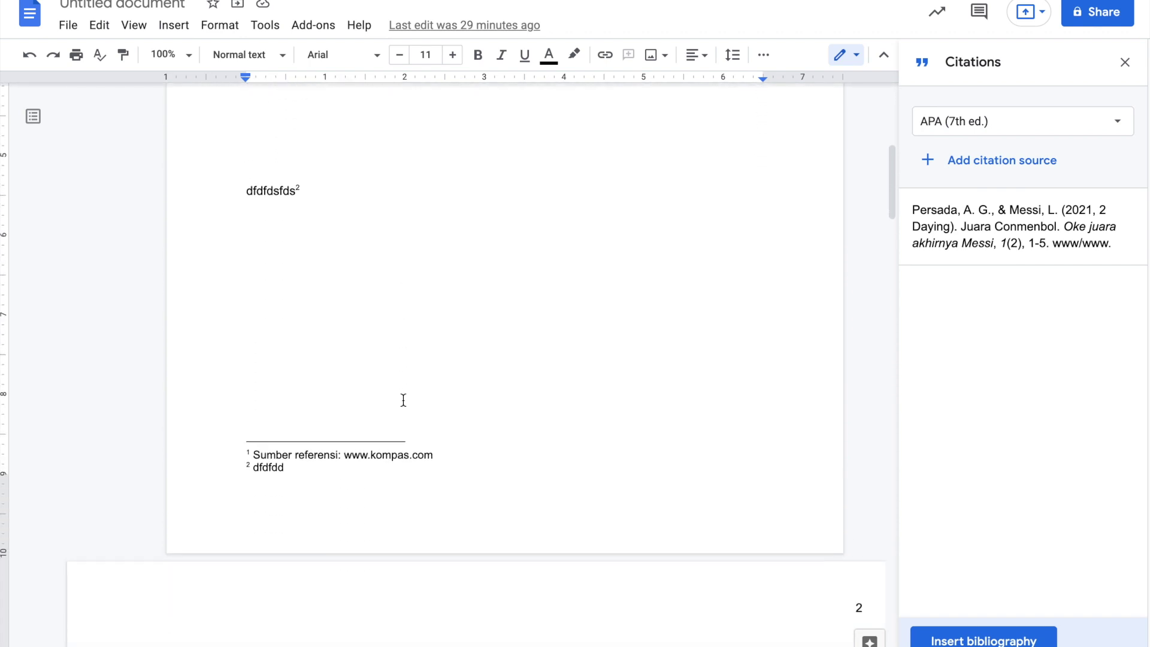
scroll(403, 400, "up", 2)
scroll(403, 400, "down", 2)
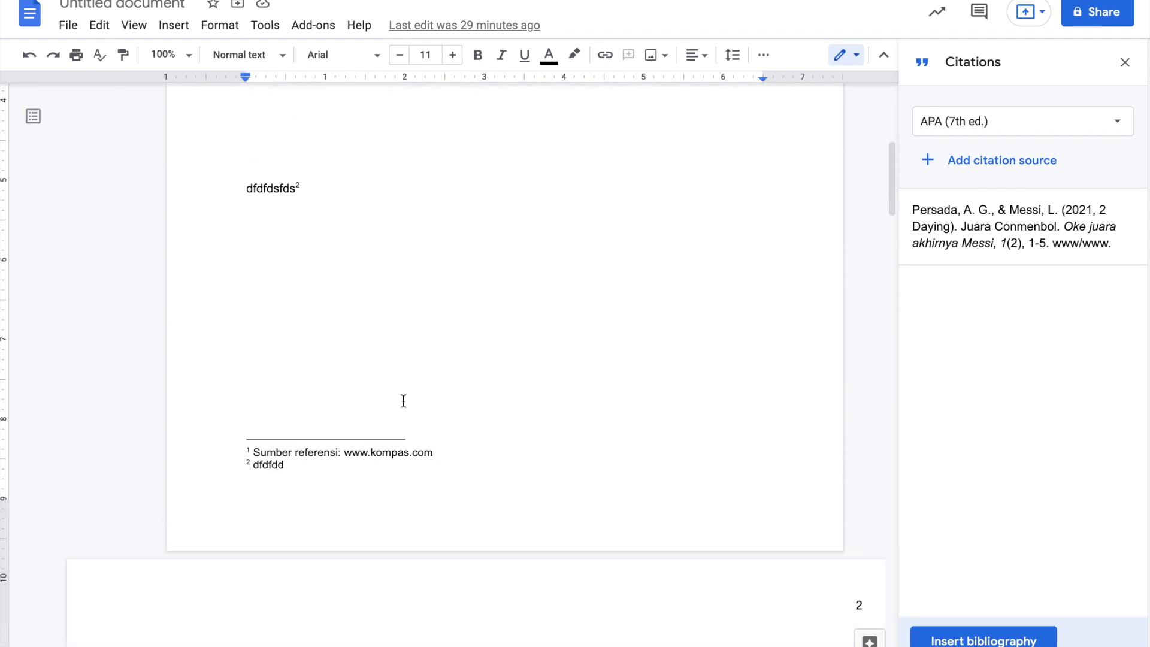
left_click(317, 447)
double_click(317, 447)
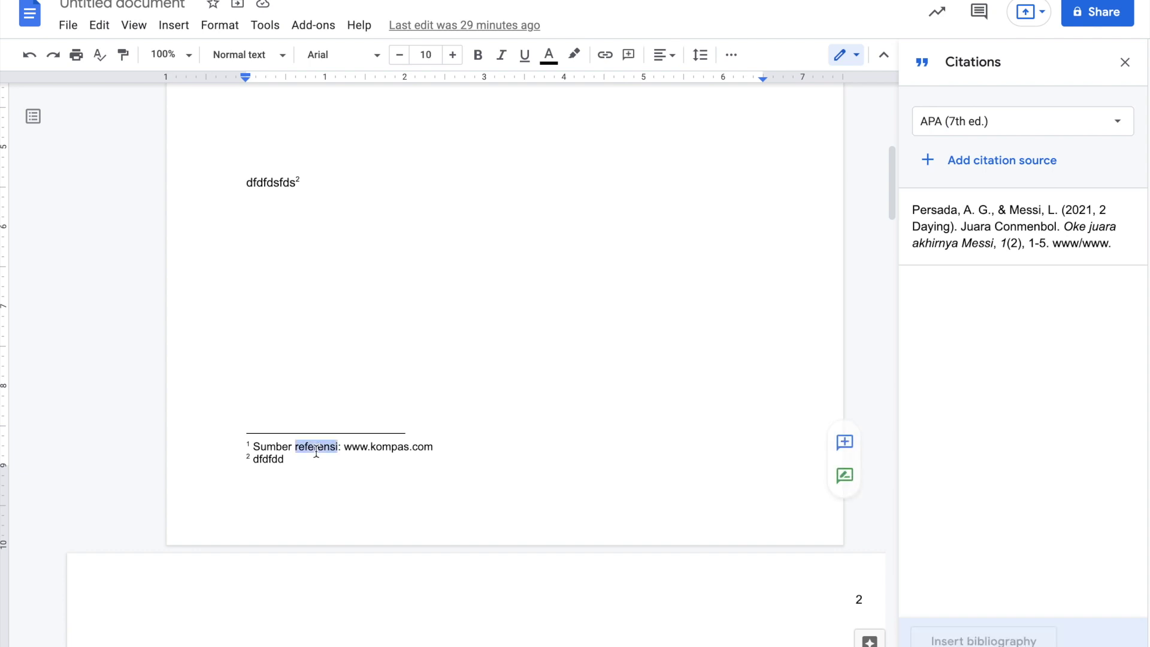
double_click(312, 183)
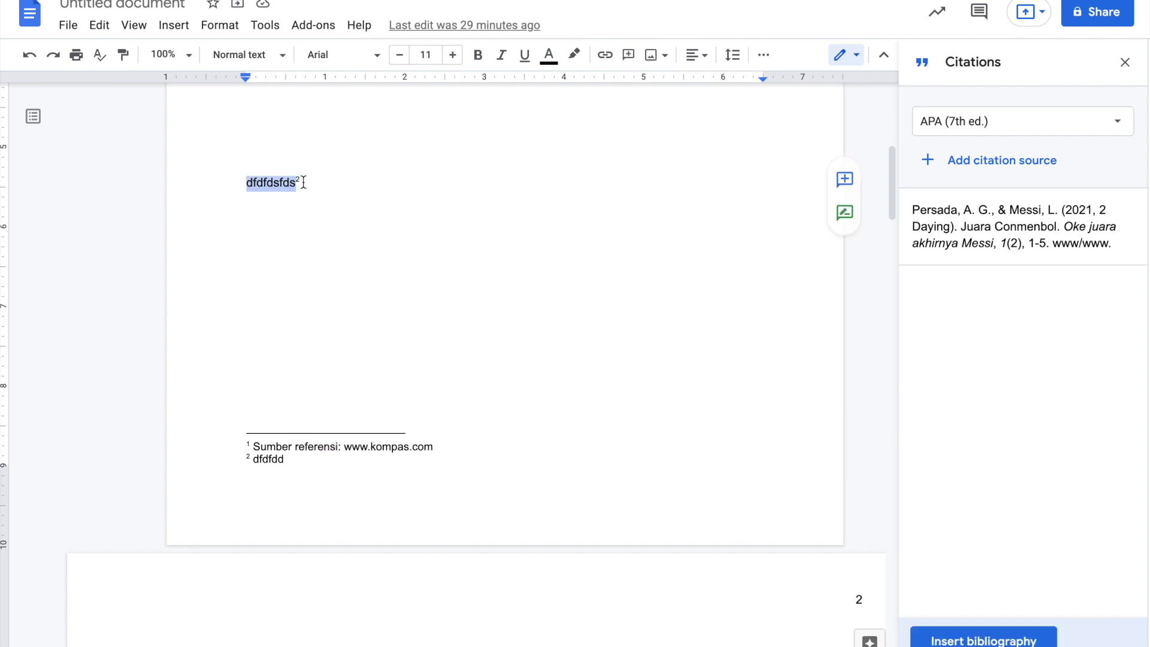
left_click(300, 182)
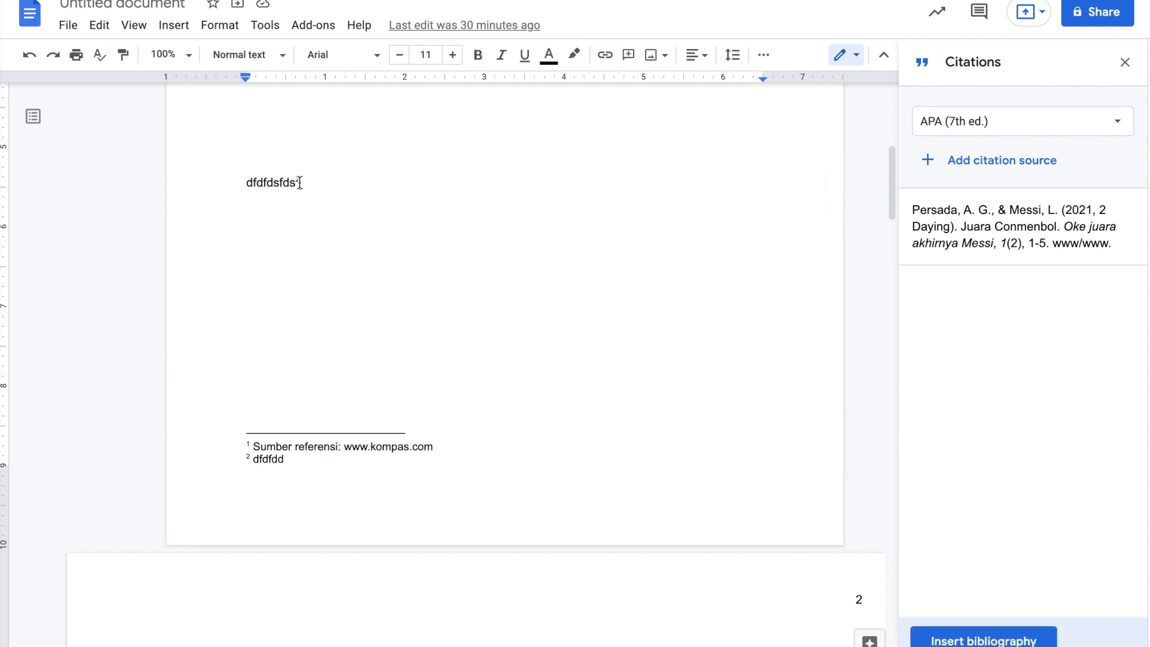
left_click(273, 460)
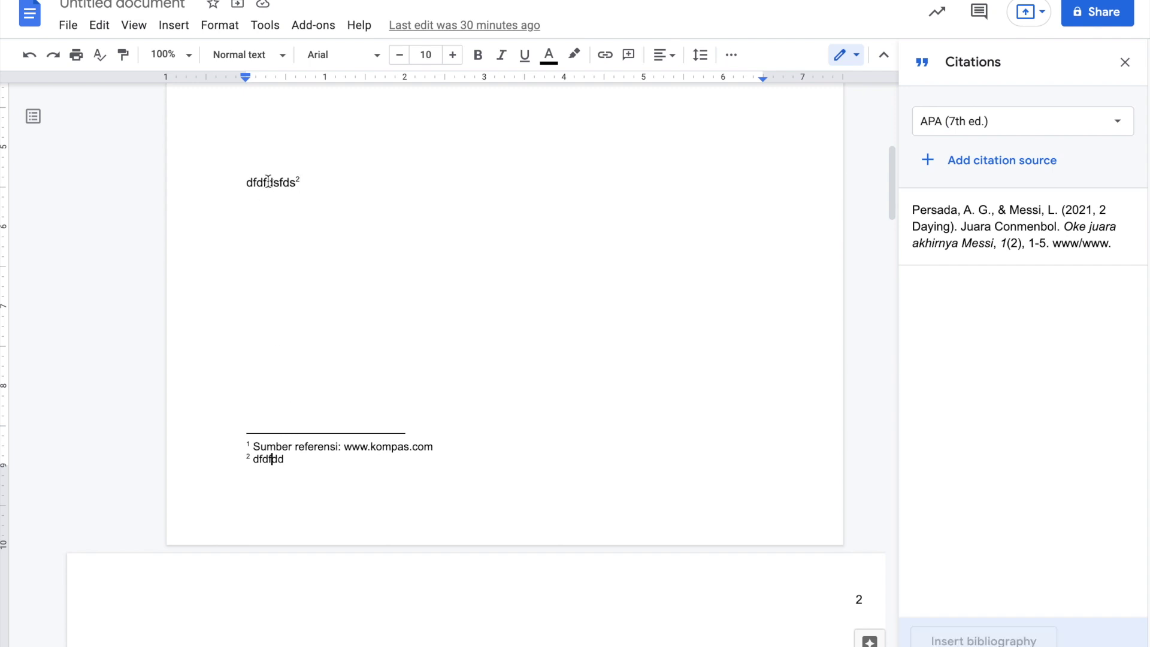
left_click_drag(238, 181, 294, 185)
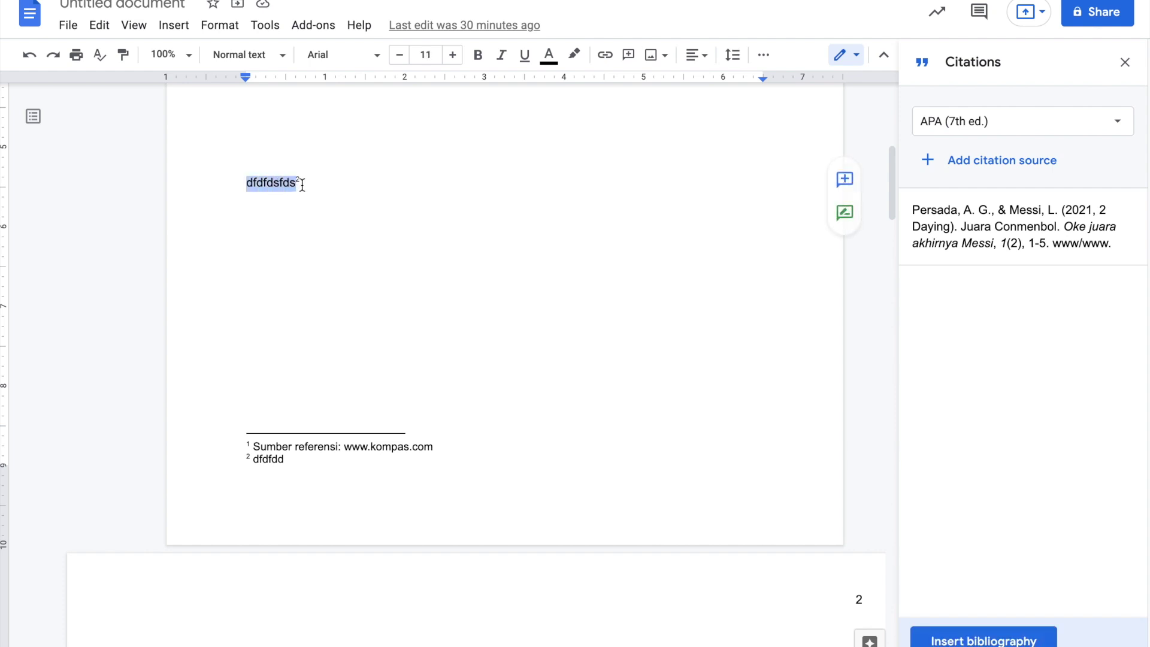
- Highlight part of the citation sentence further down the page
scroll(347, 422, "down", 5)
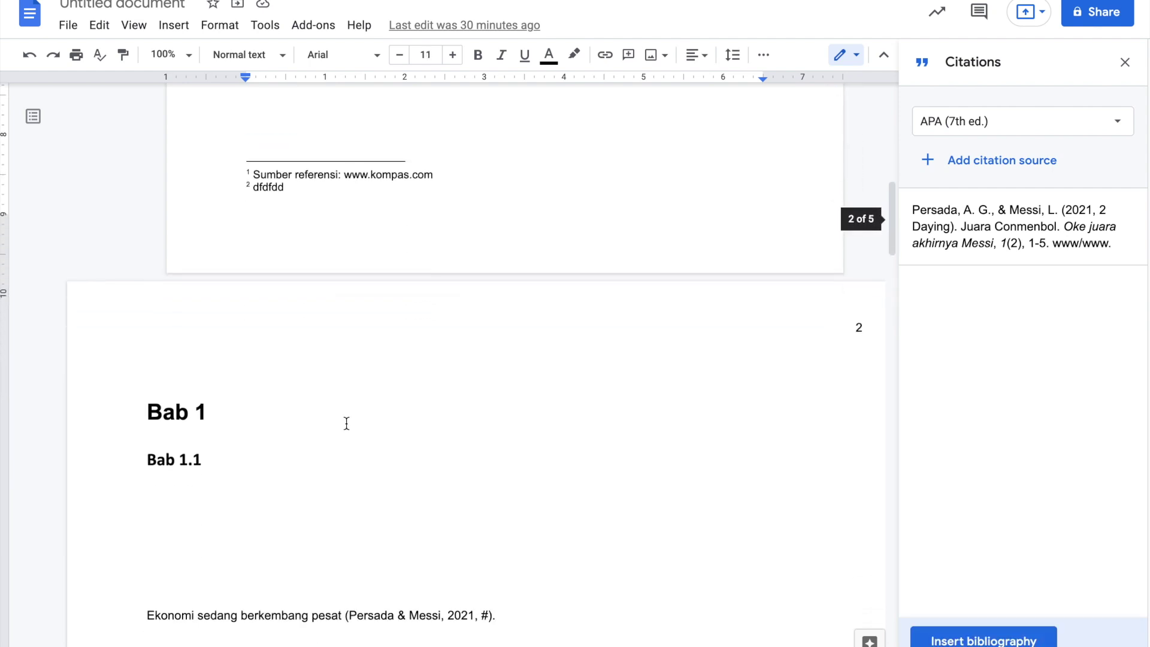
scroll(346, 423, "up", 12)
scroll(346, 423, "down", 10)
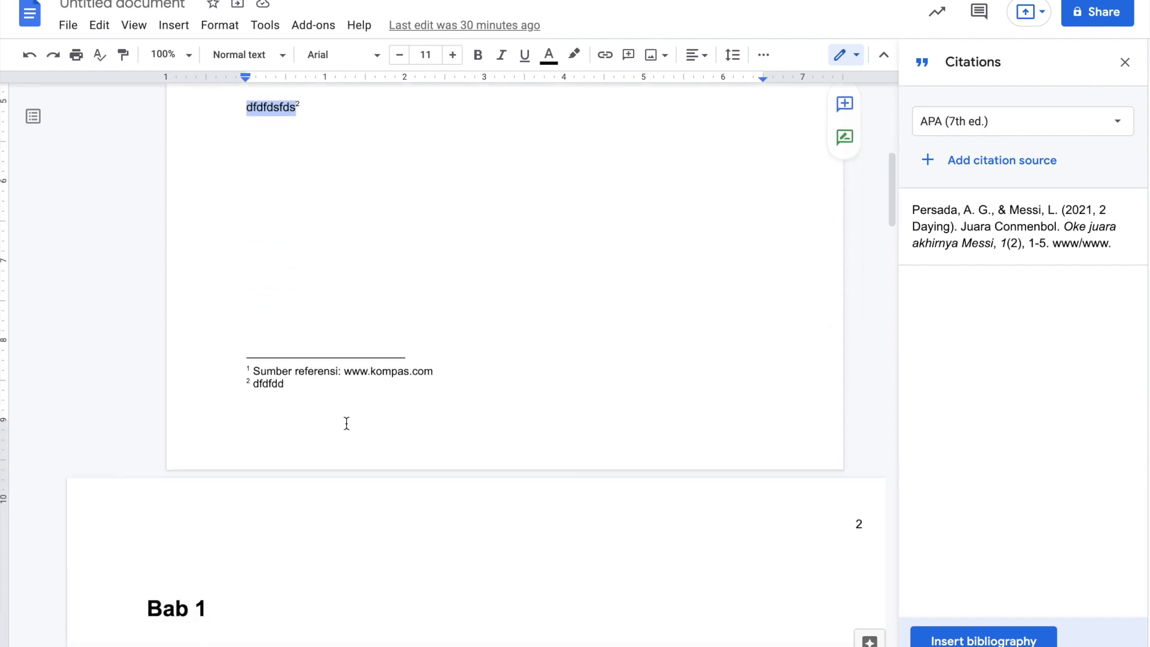
scroll(346, 423, "down", 3)
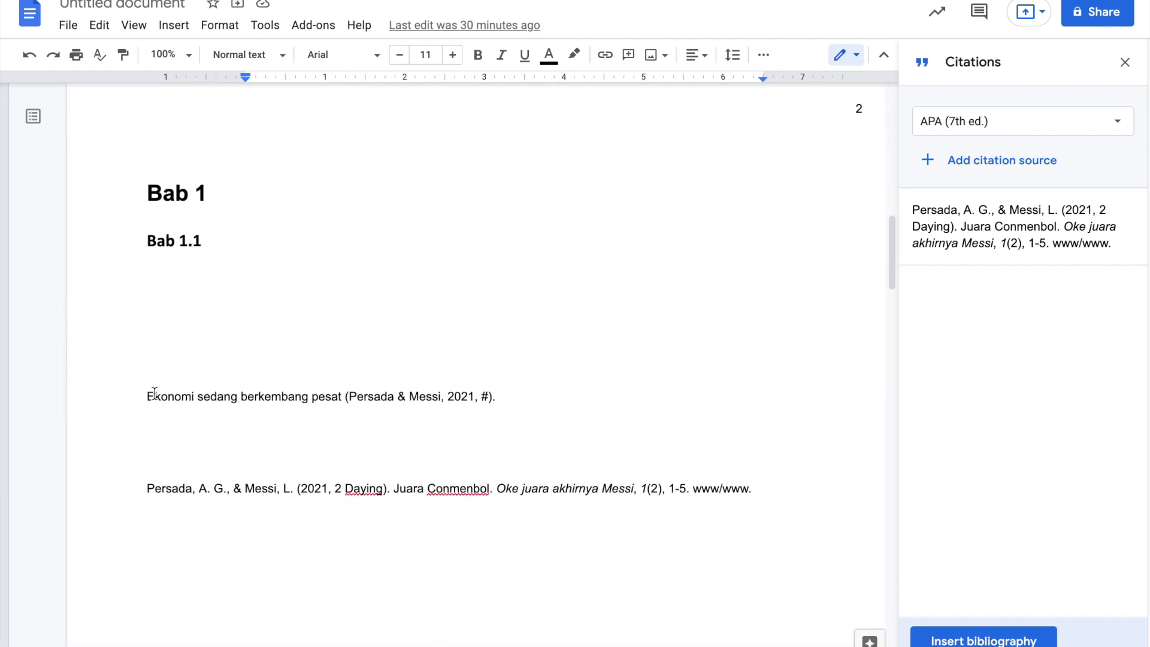
left_click_drag(182, 396, 481, 400)
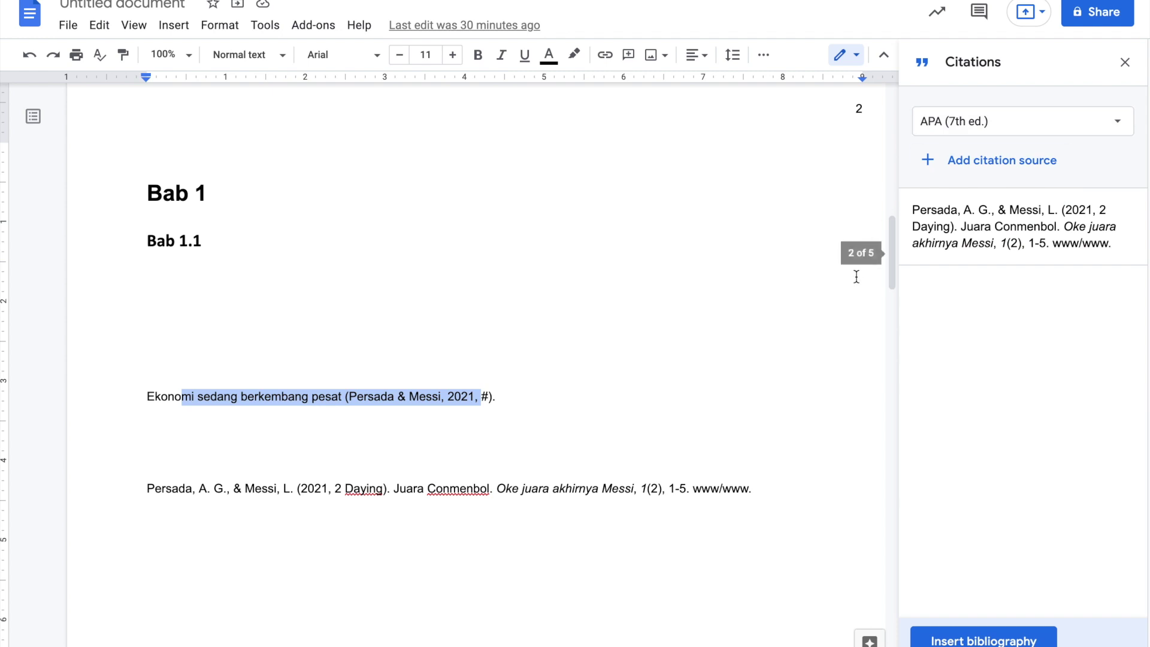
- Review the header page numbers across the pages and close the Citations sidebar
scroll(598, 356, "up", 10)
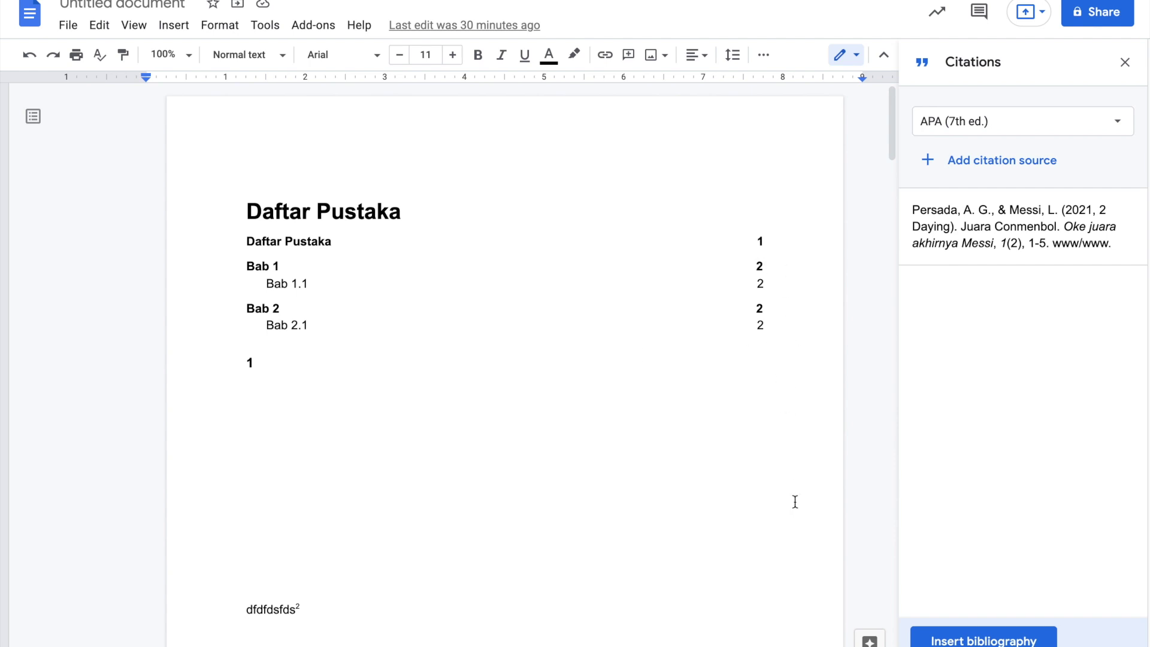
scroll(794, 501, "down", 3)
scroll(794, 501, "down", 1)
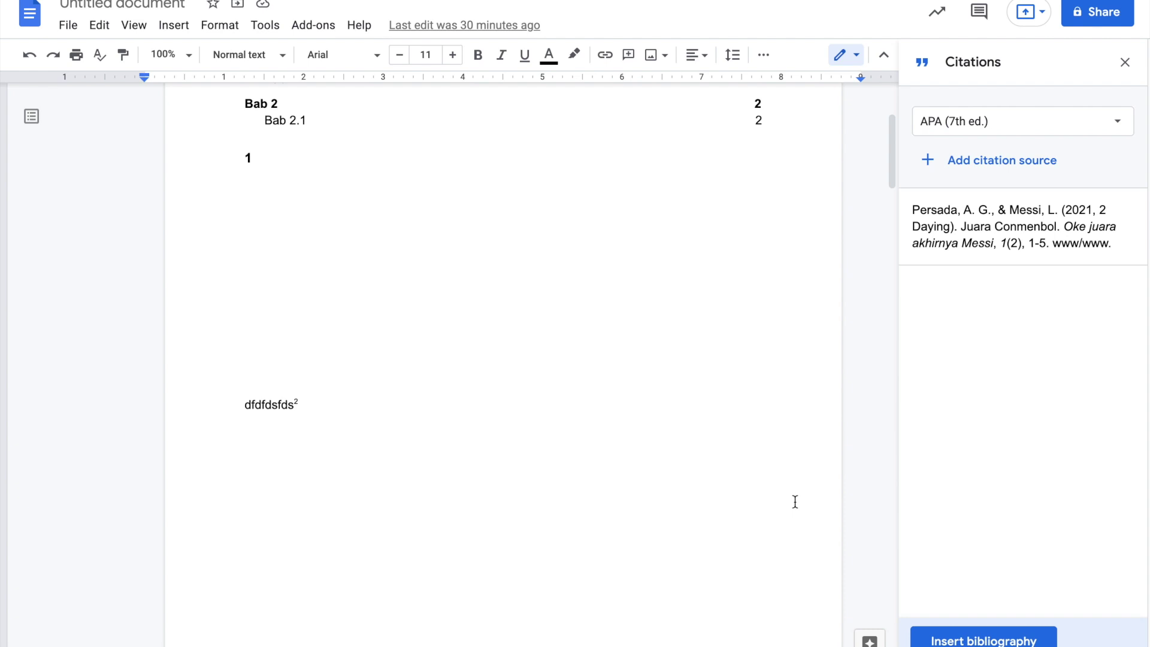
scroll(794, 501, "up", 3)
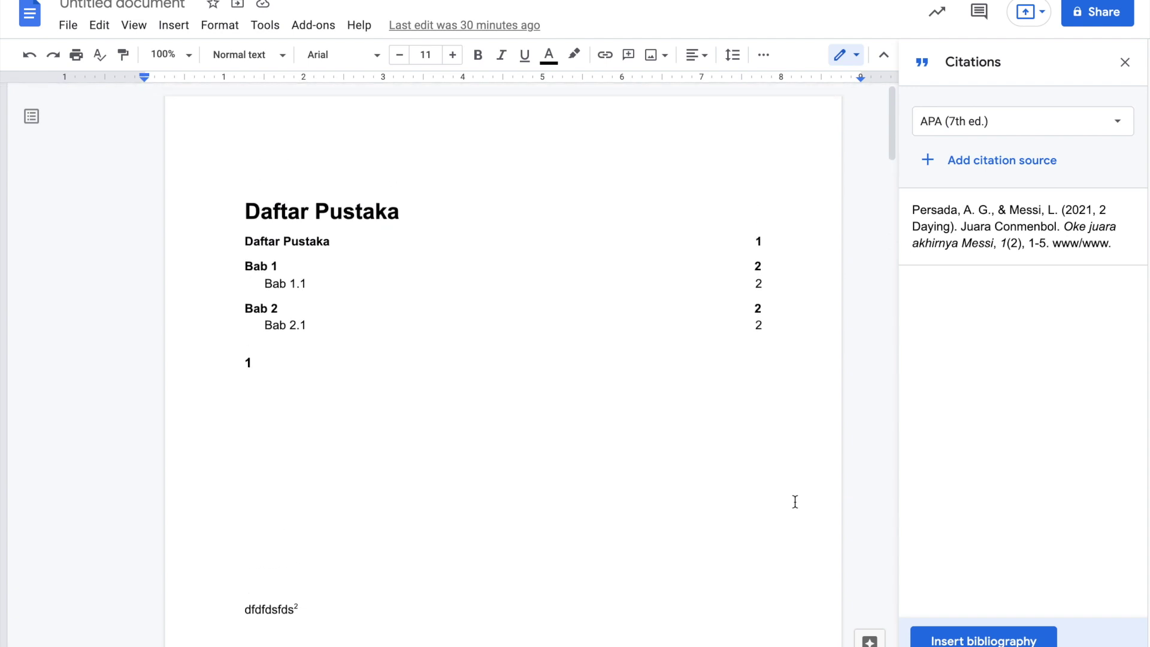
scroll(794, 501, "down", 7)
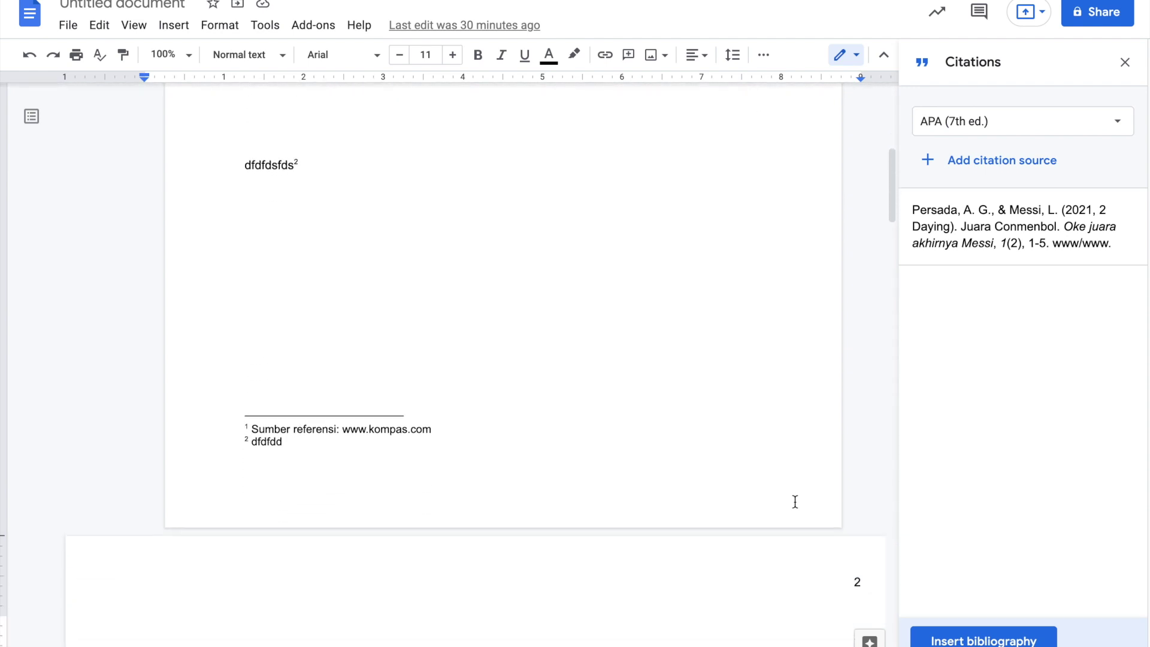
scroll(794, 501, "down", 4)
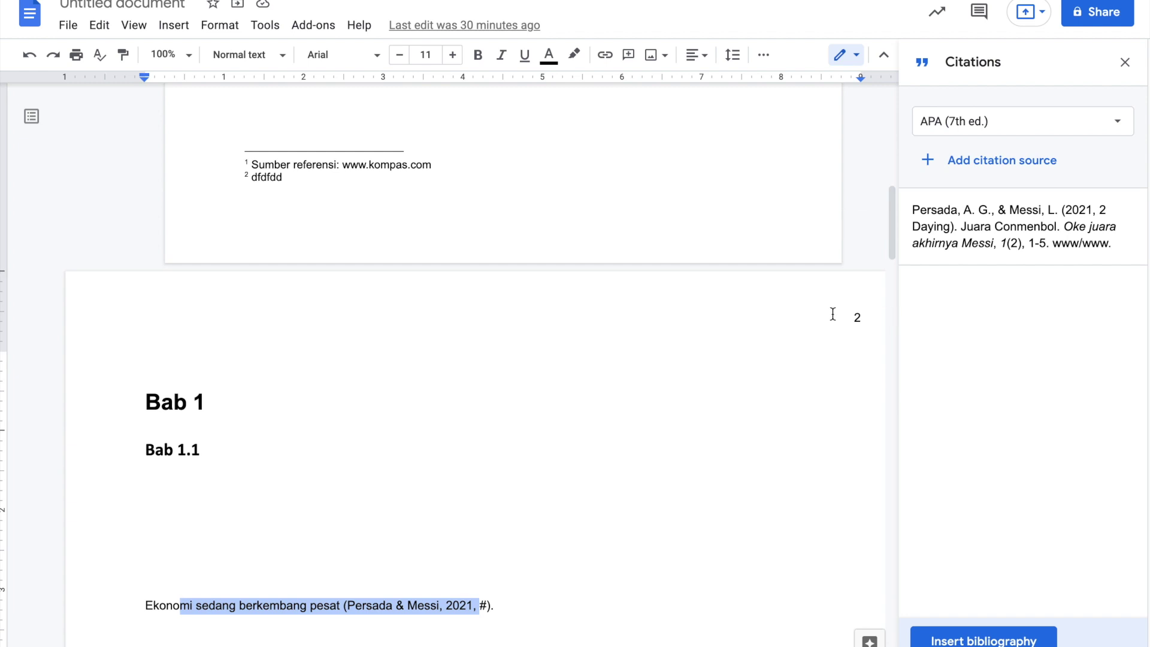
scroll(848, 338, "down", 9)
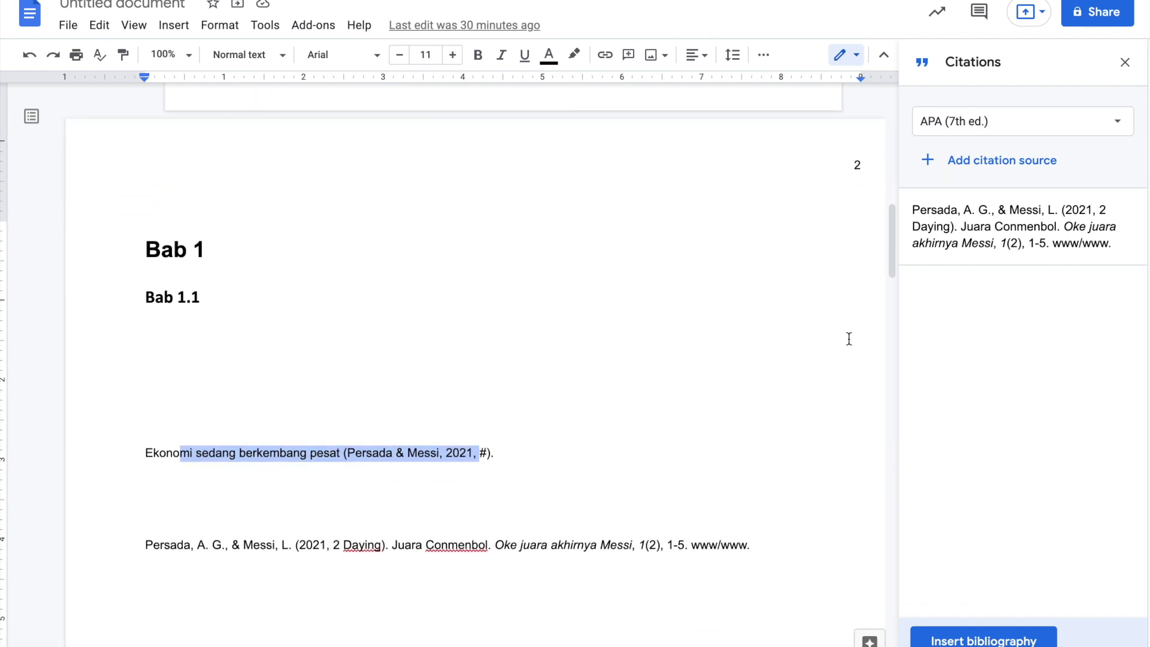
scroll(849, 338, "down", 2)
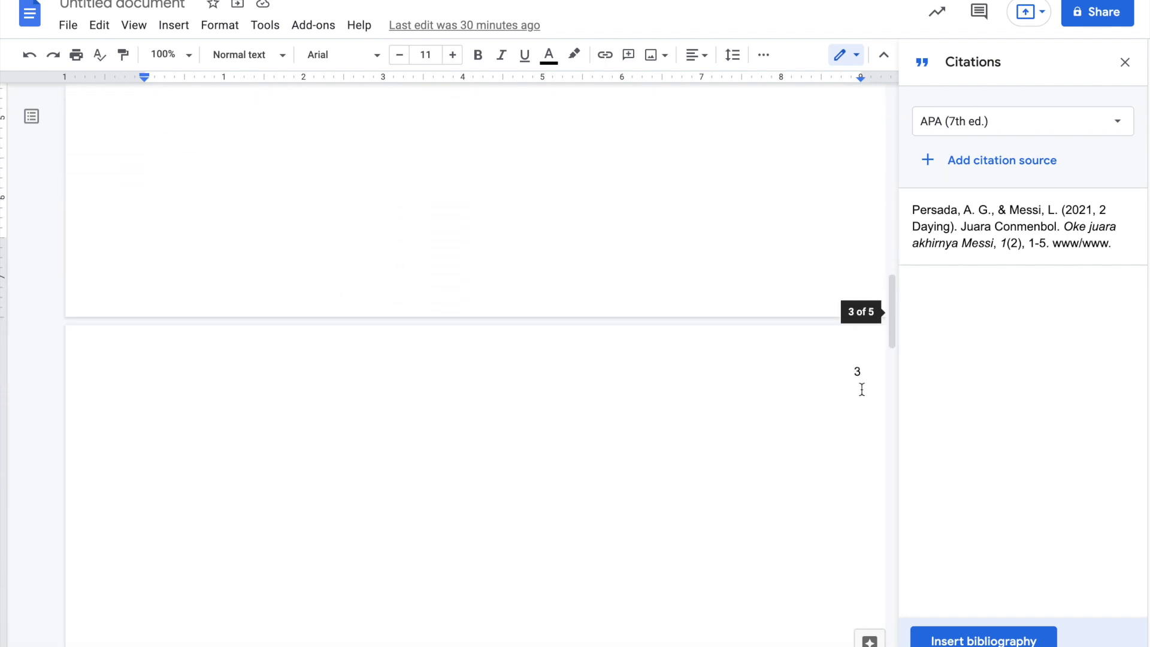
scroll(863, 375, "down", 15)
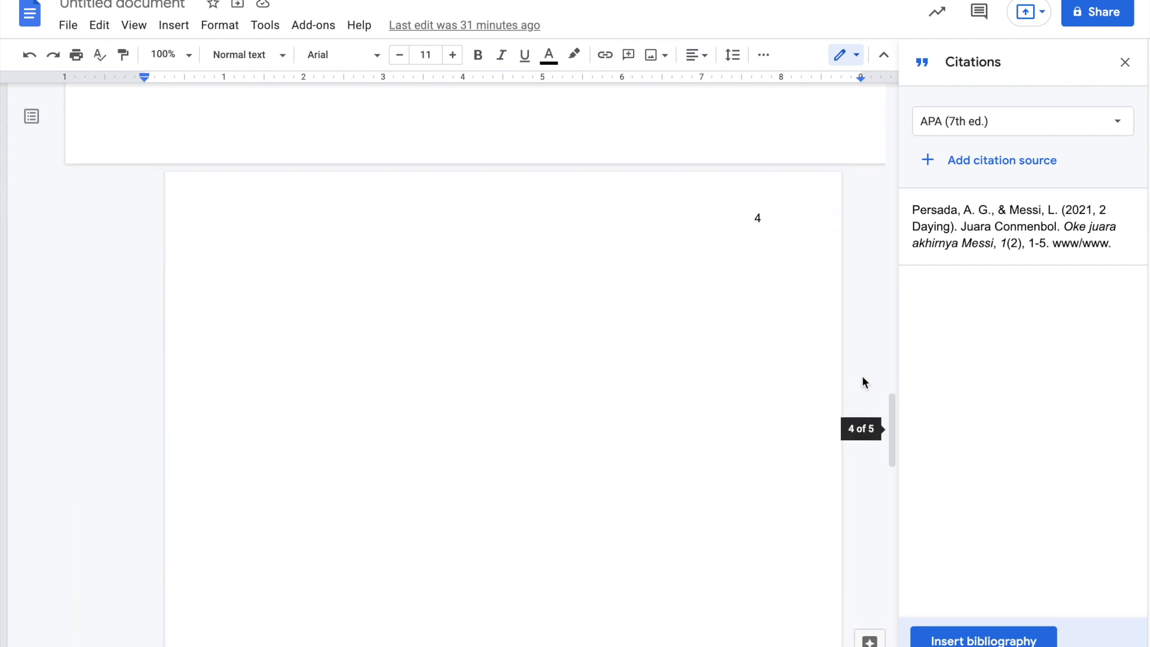
scroll(863, 381, "down", 8)
scroll(862, 377, "up", 20)
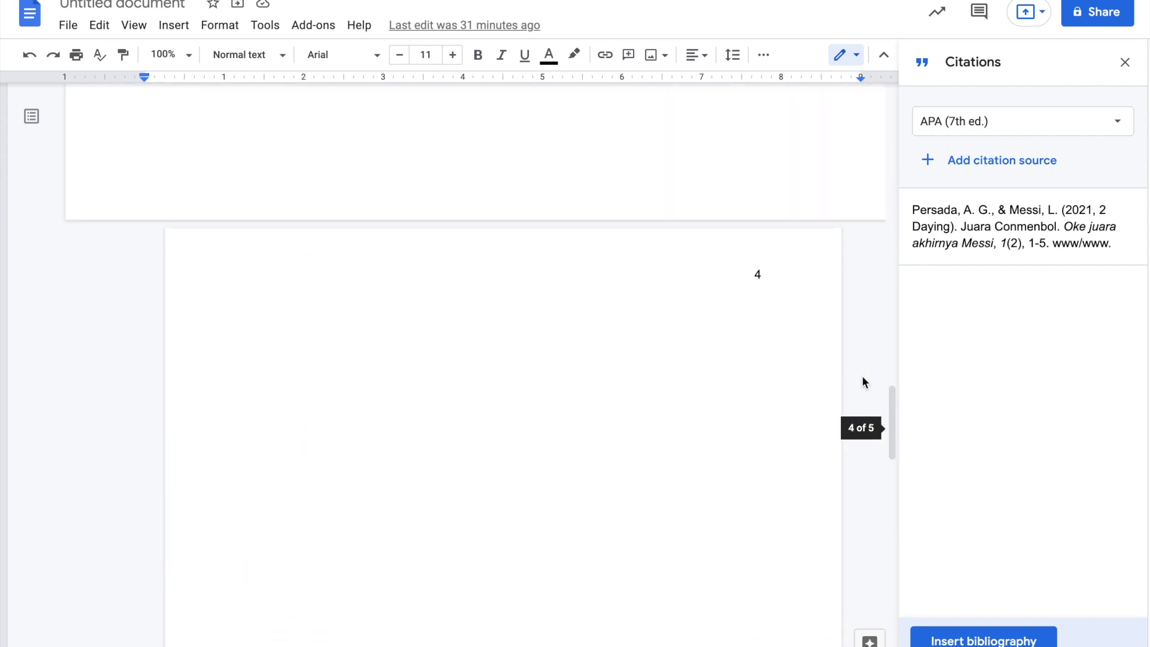
scroll(862, 376, "up", 4)
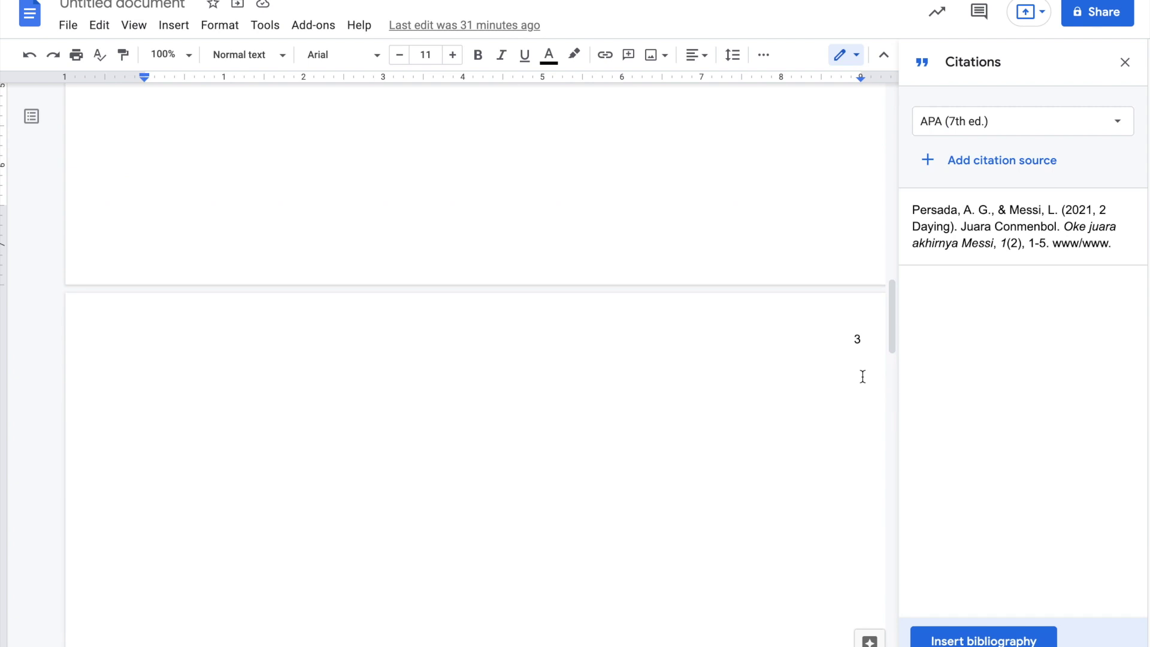
scroll(822, 625, "up", 15)
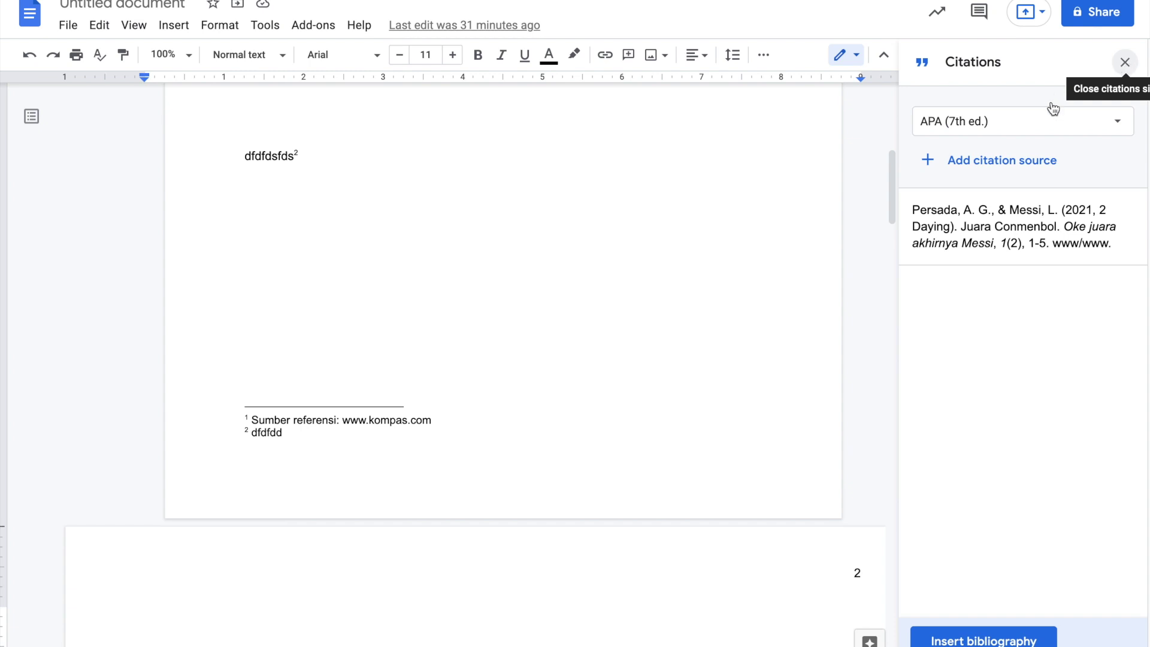
left_click(1121, 66)
scroll(820, 405, "down", 3)
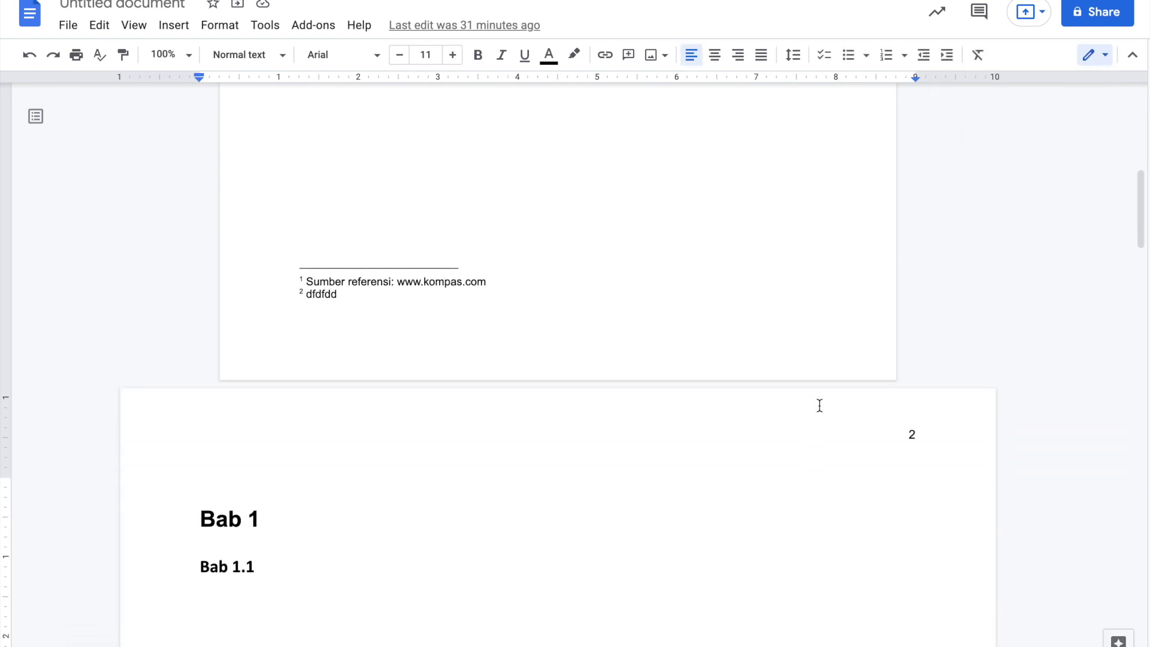
scroll(819, 405, "up", 10)
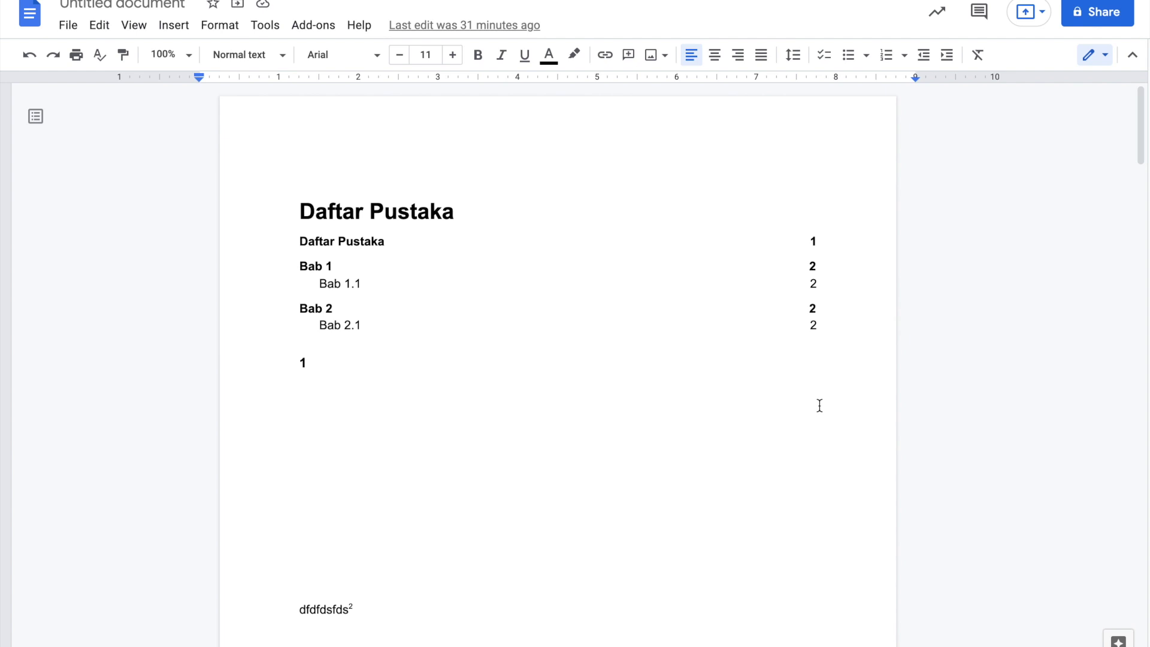
scroll(819, 406, "down", 8)
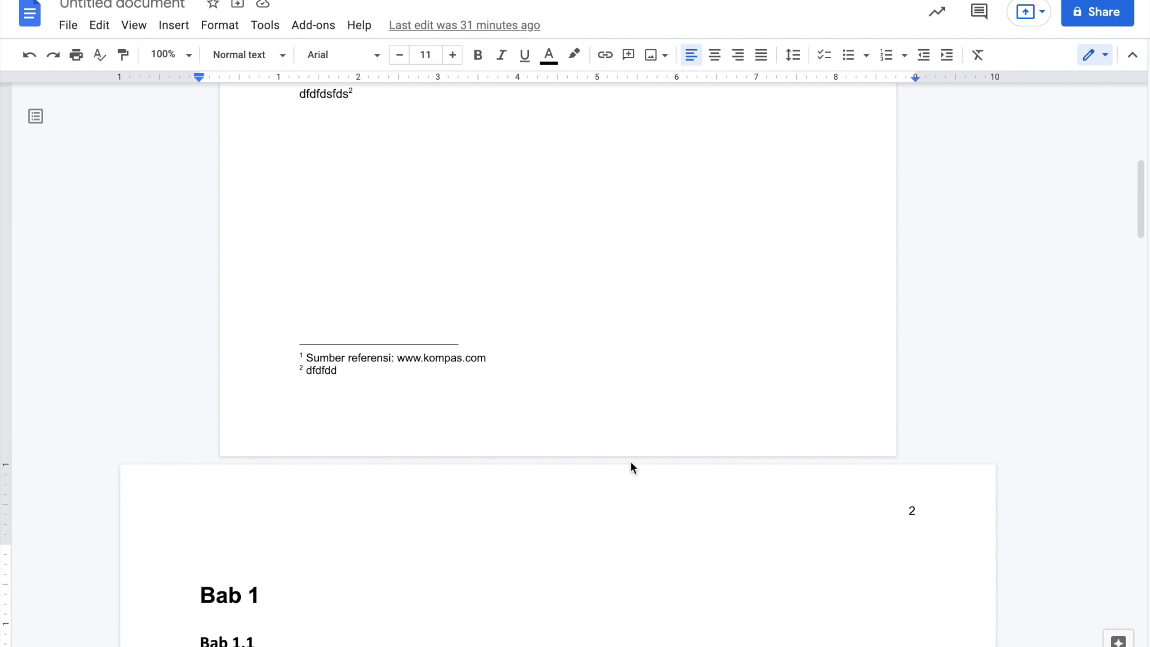
scroll(347, 359, "up", 9)
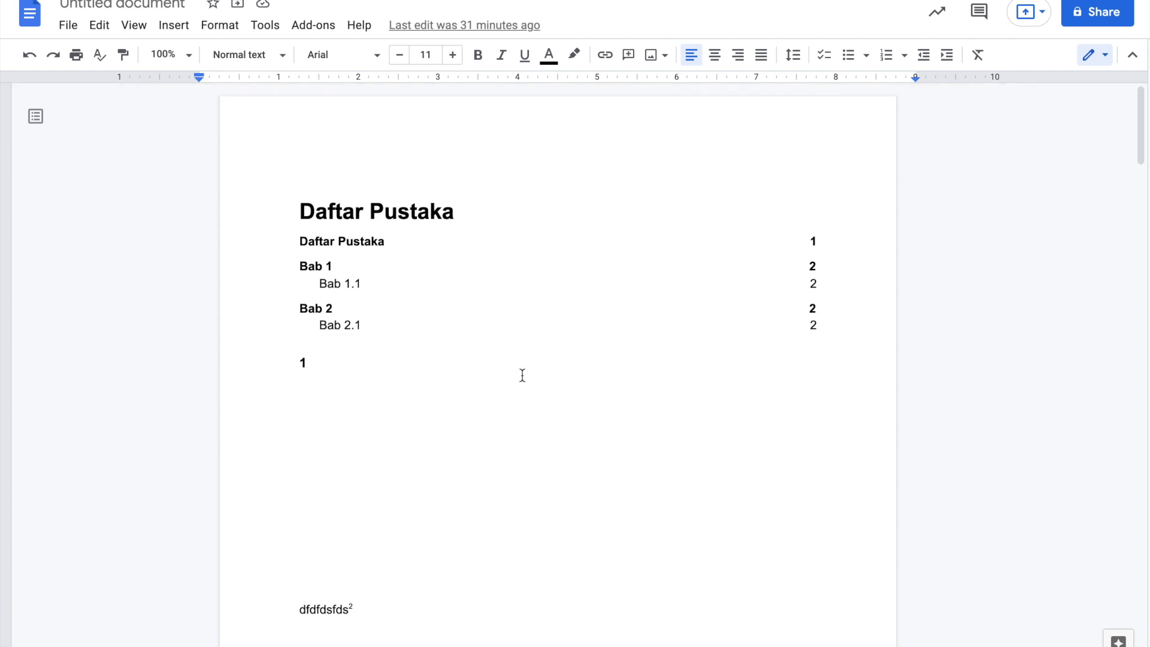
scroll(522, 375, "down", 1)
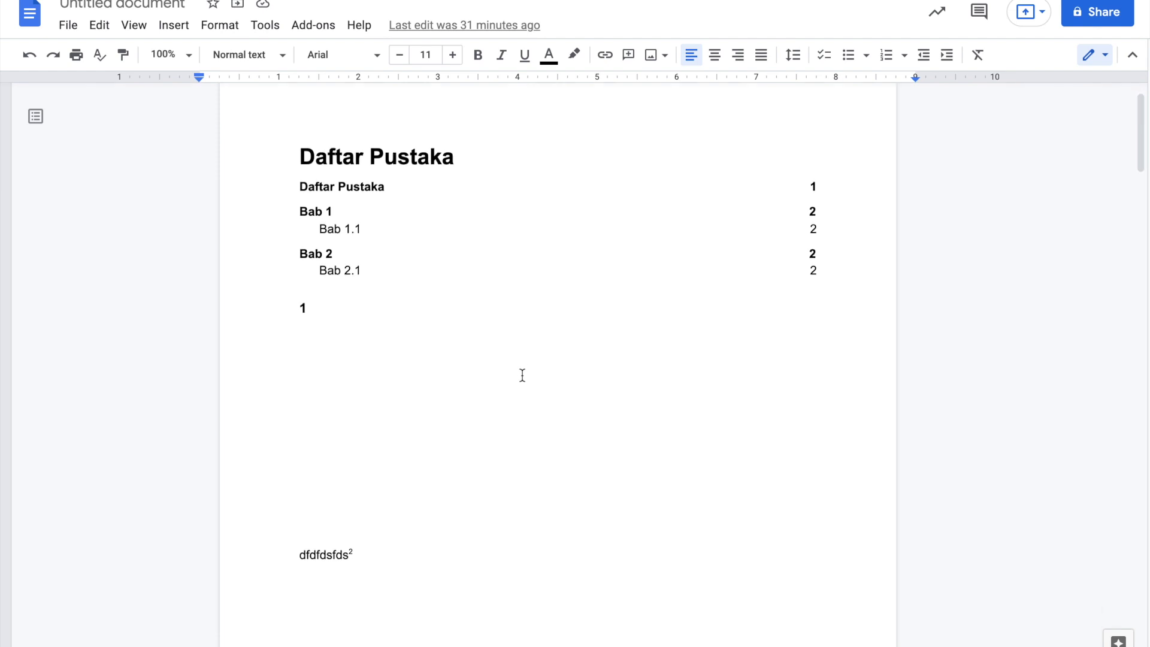
scroll(522, 374, "down", 5)
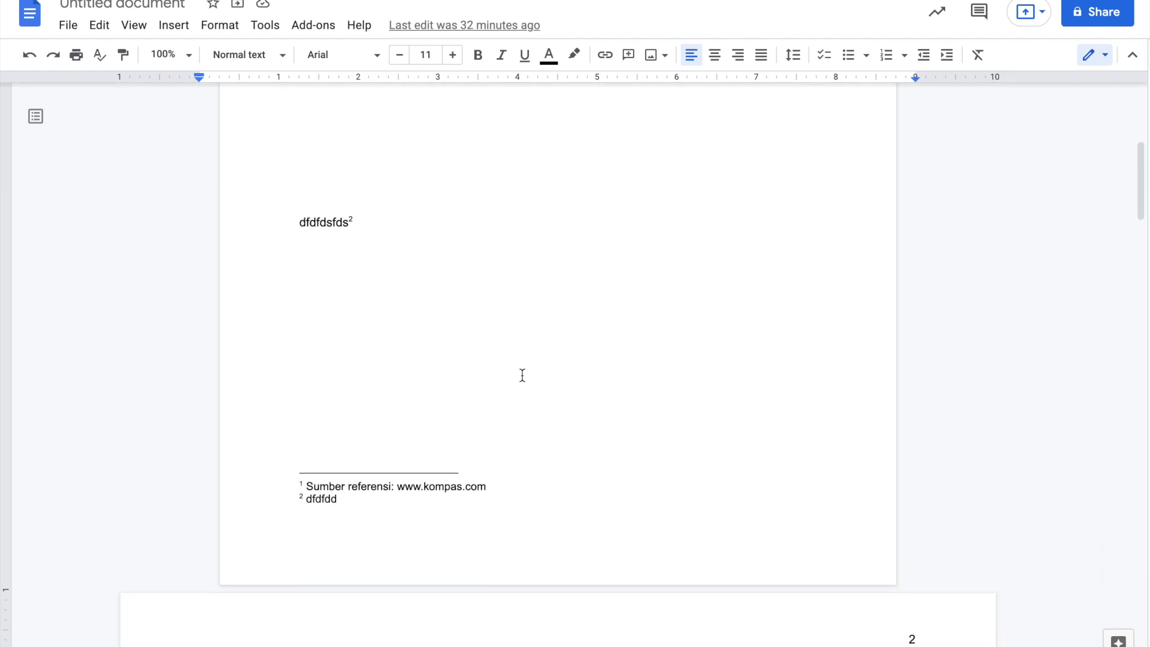
scroll(522, 375, "up", 7)
scroll(522, 375, "down", 8)
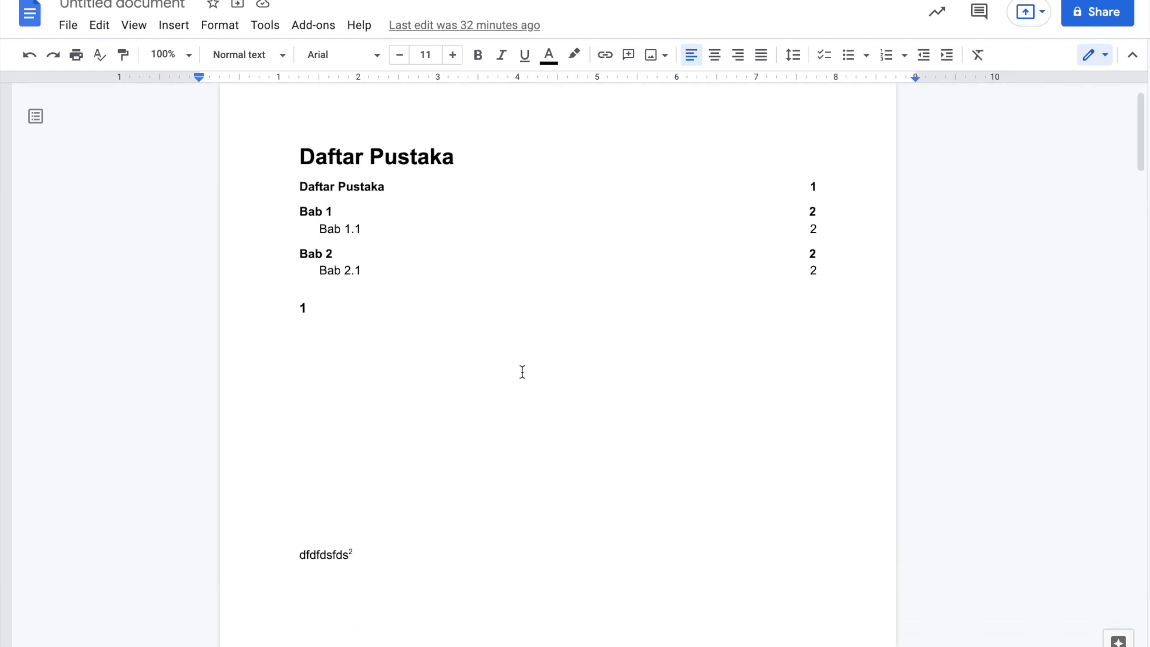
scroll(521, 371, "down", 7)
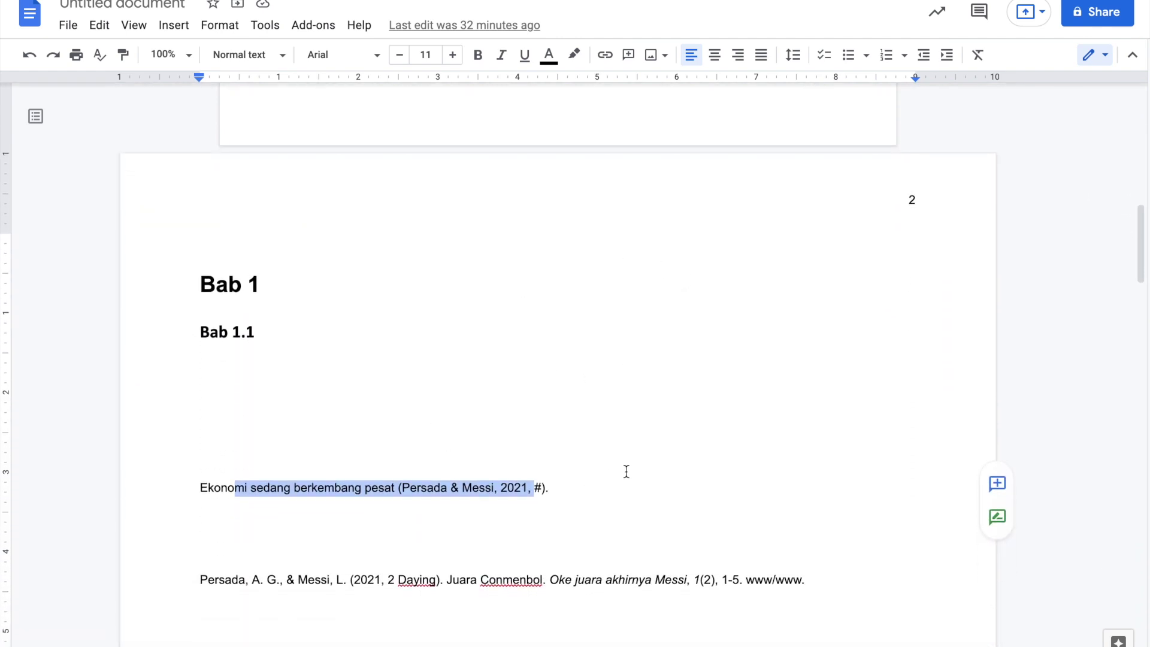
scroll(627, 472, "down", 2)
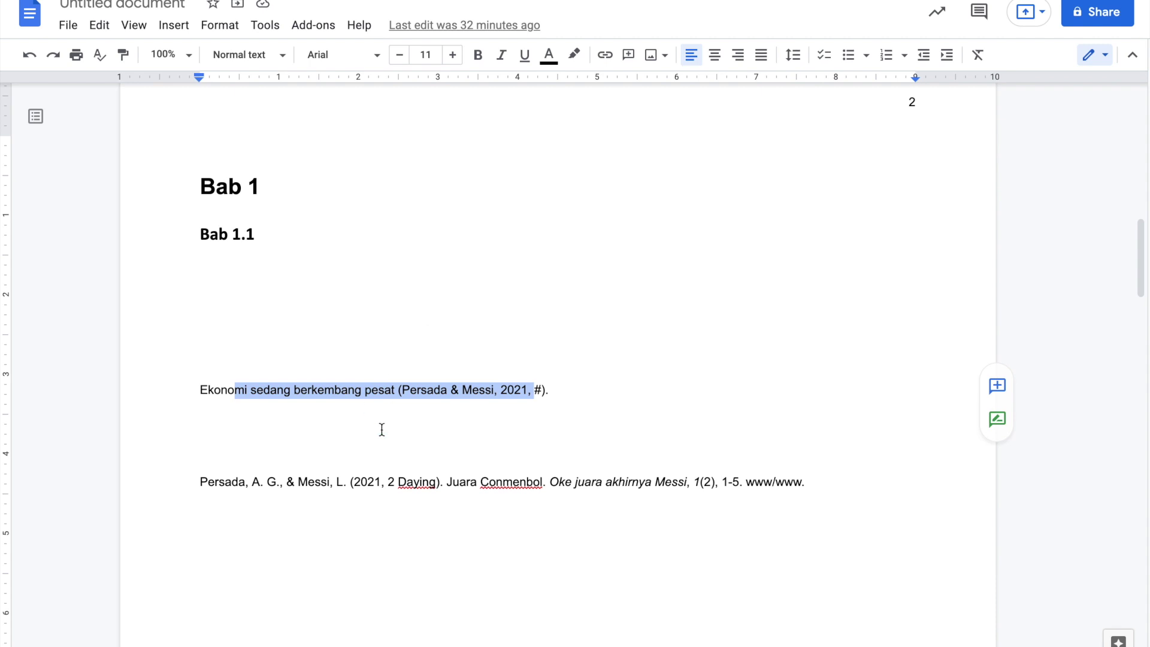
scroll(558, 409, "up", 3)
scroll(559, 410, "down", 5)
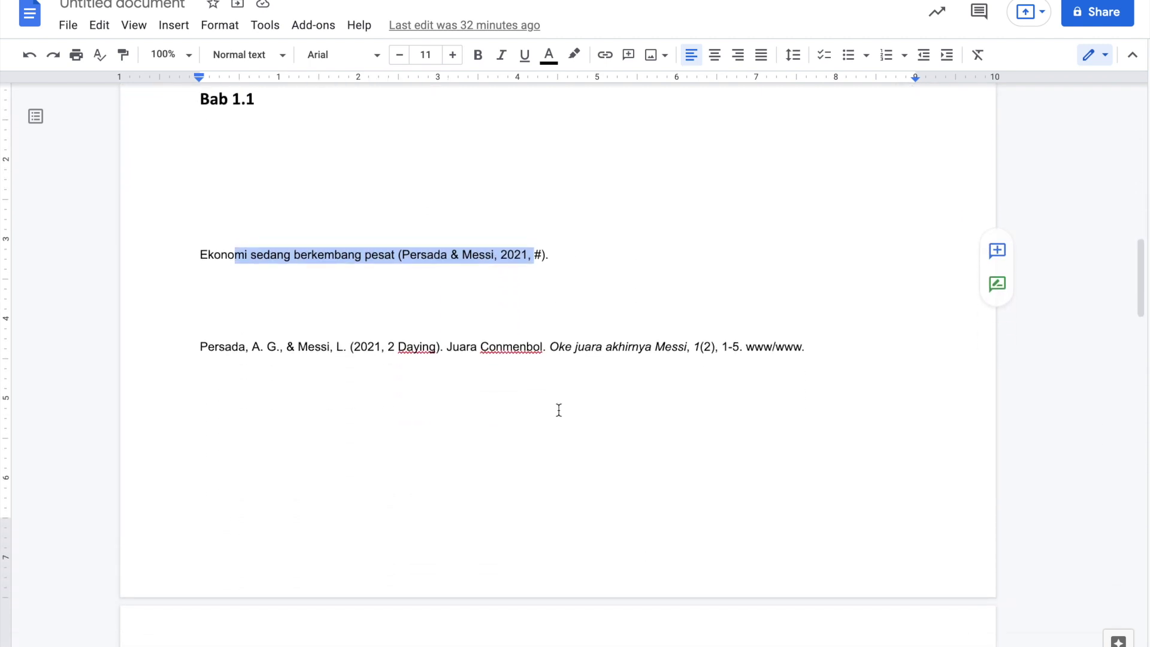
scroll(558, 409, "down", 20)
scroll(558, 409, "up", 13)
scroll(559, 410, "down", 5)
scroll(558, 410, "down", 17)
scroll(558, 410, "down", 7)
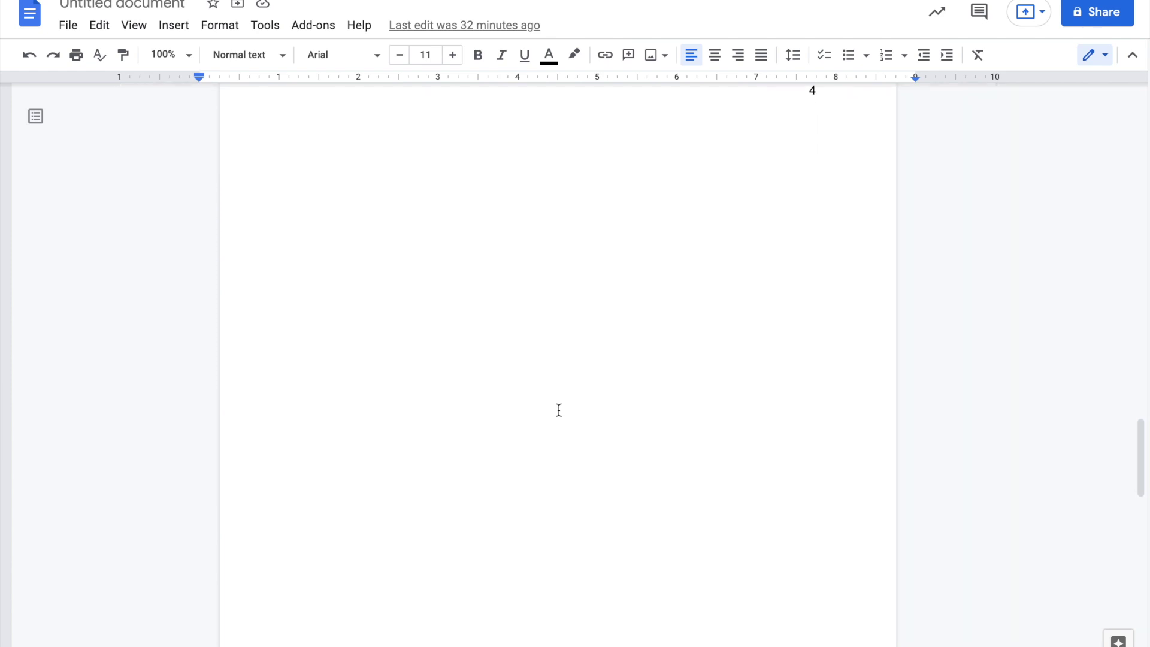
scroll(559, 409, "up", 15)
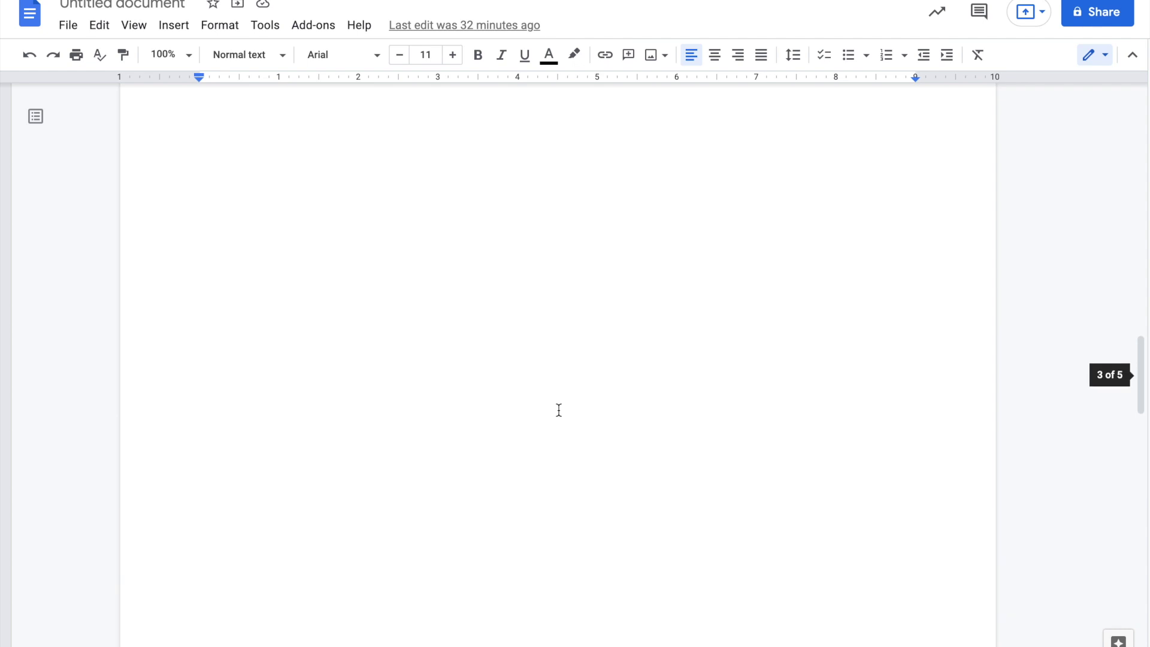
scroll(559, 409, "up", 20)
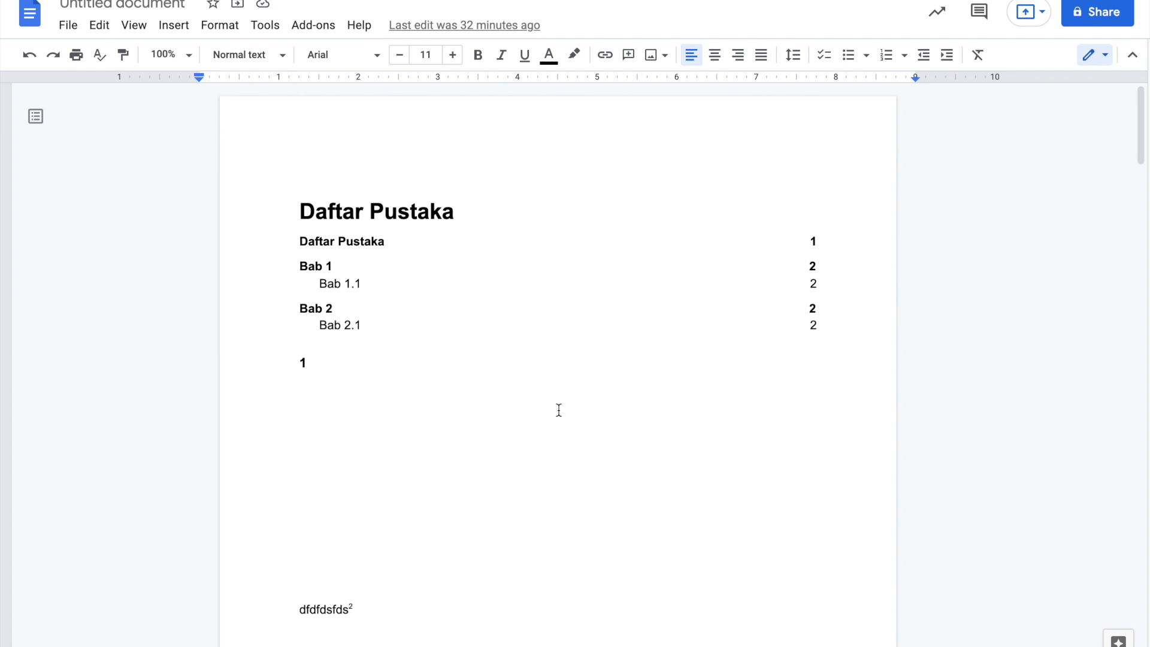
scroll(559, 409, "down", 20)
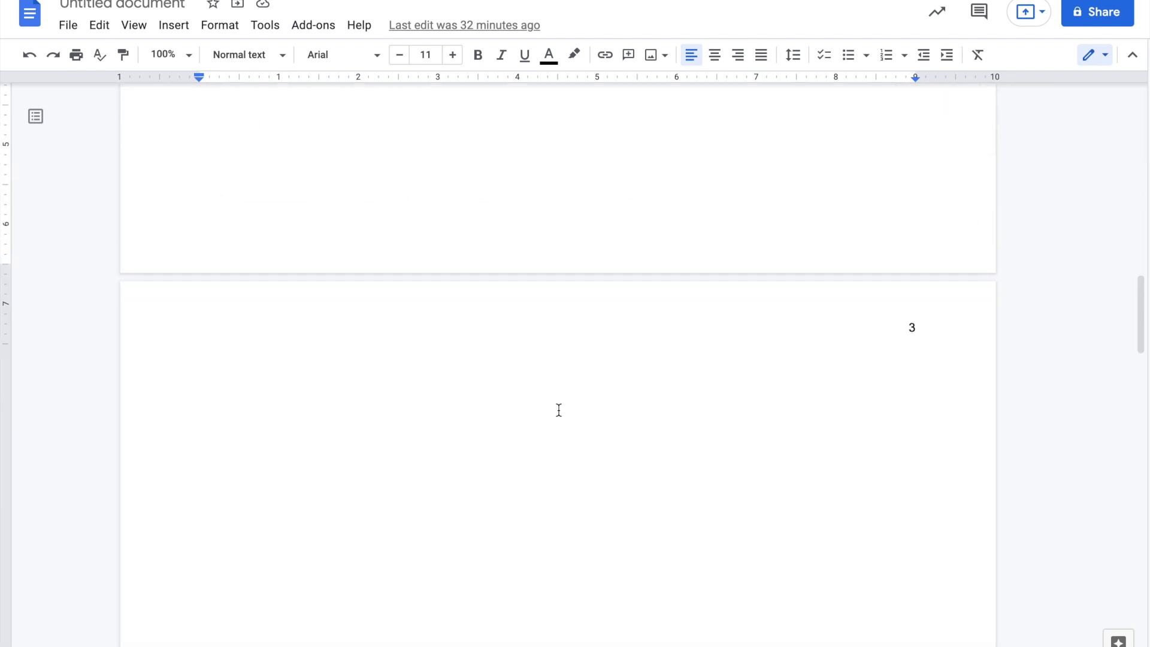
scroll(559, 410, "up", 2)
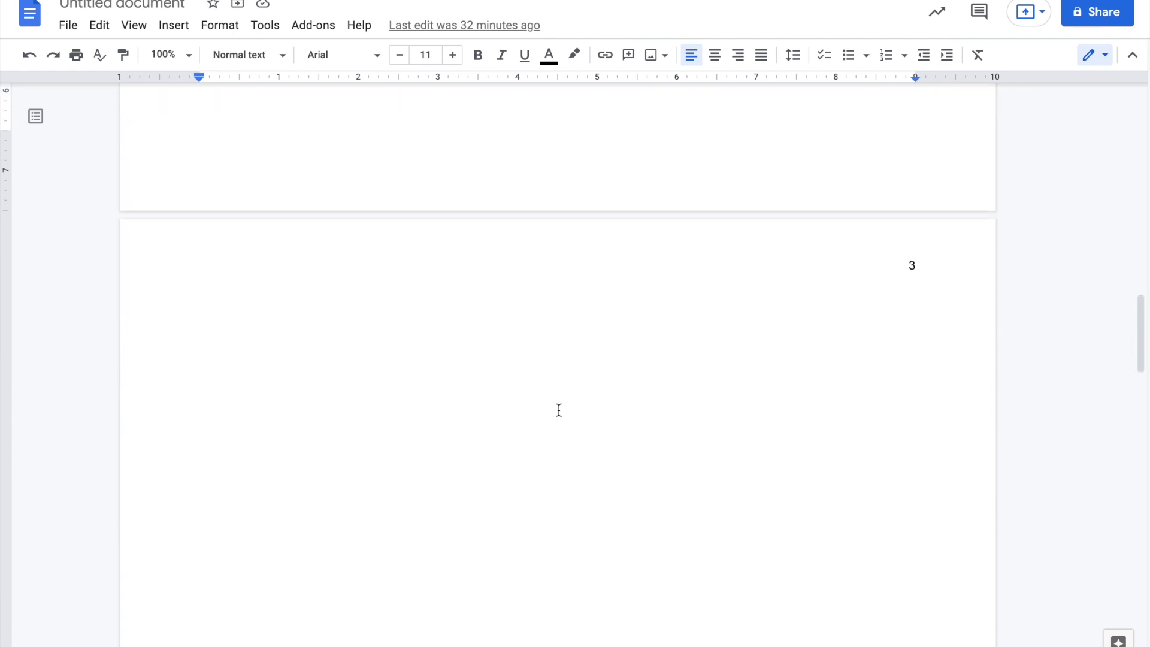
left_click(559, 410)
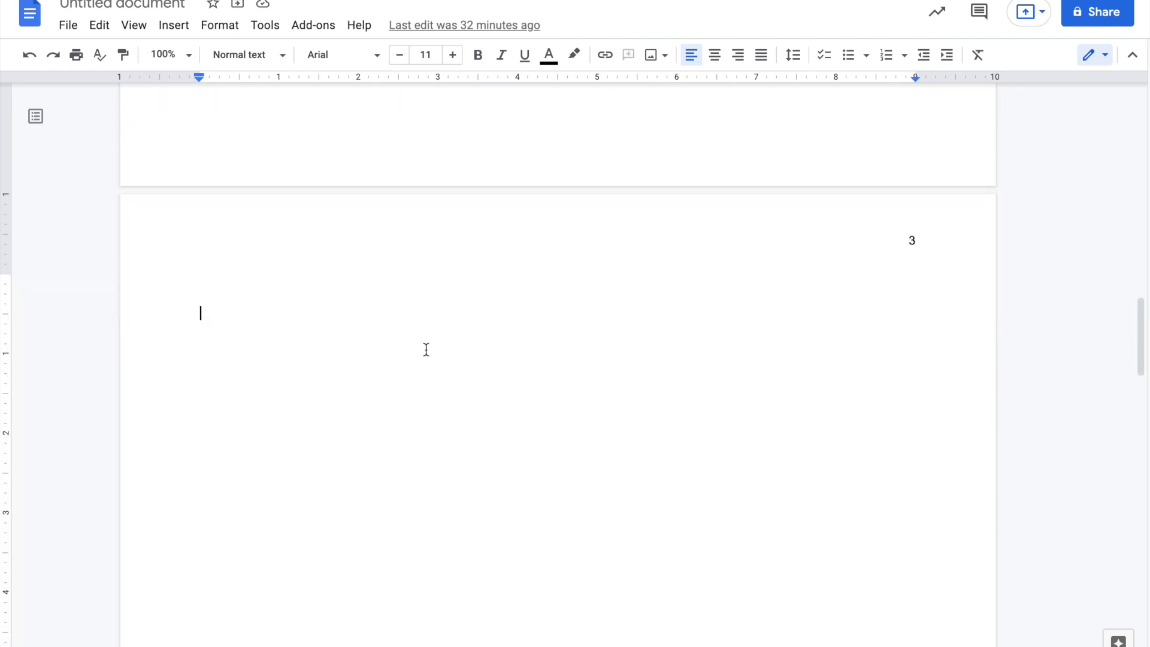
scroll(426, 347, "up", 2)
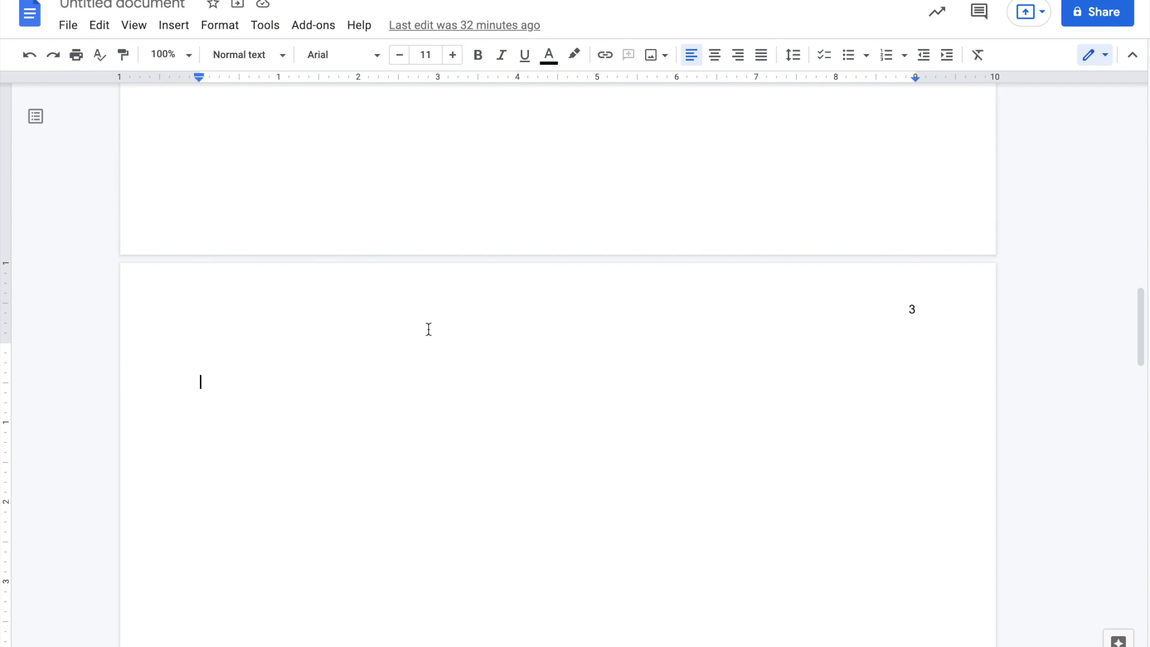
left_click(204, 26)
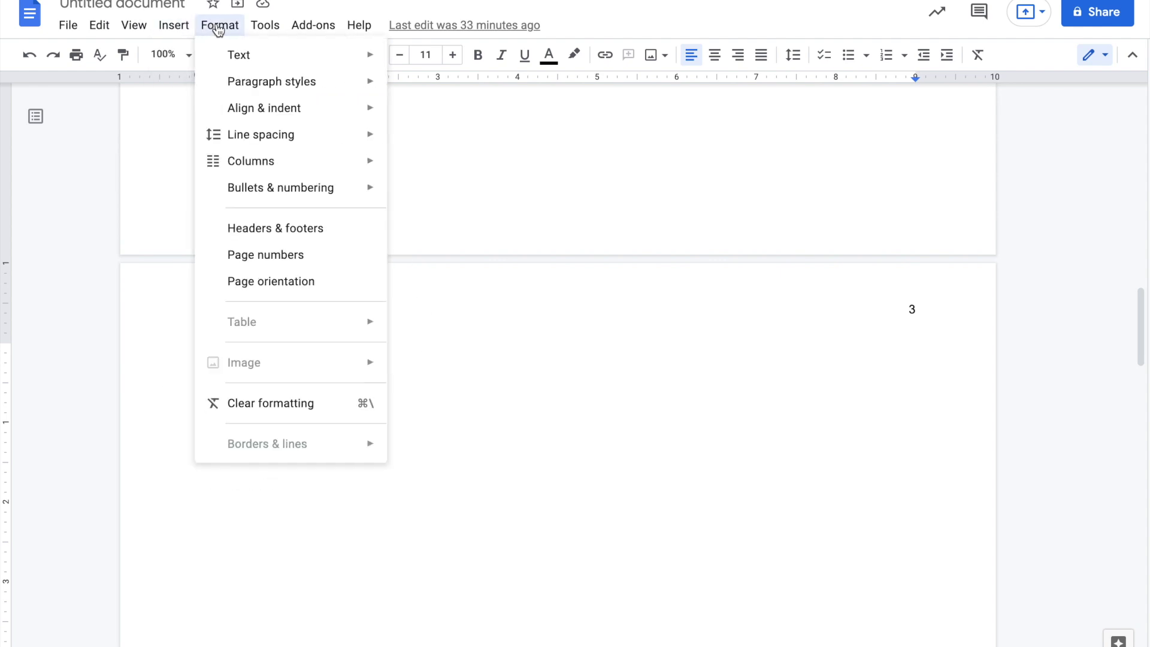
mouse_move(269, 162)
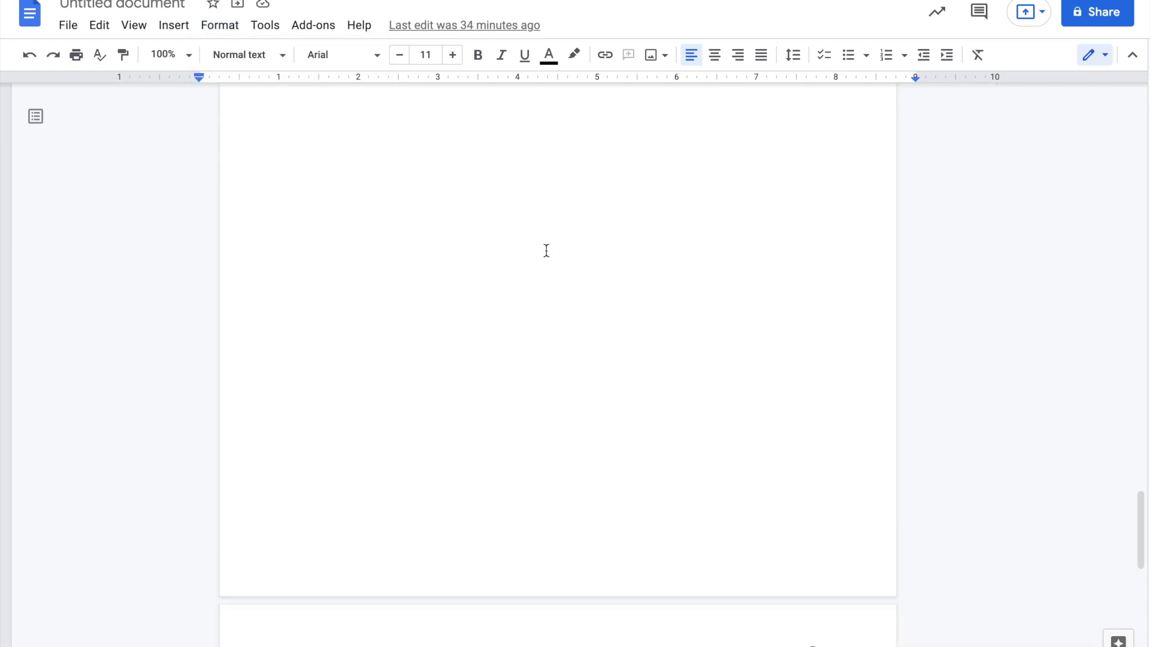
scroll(545, 250, "up", 18)
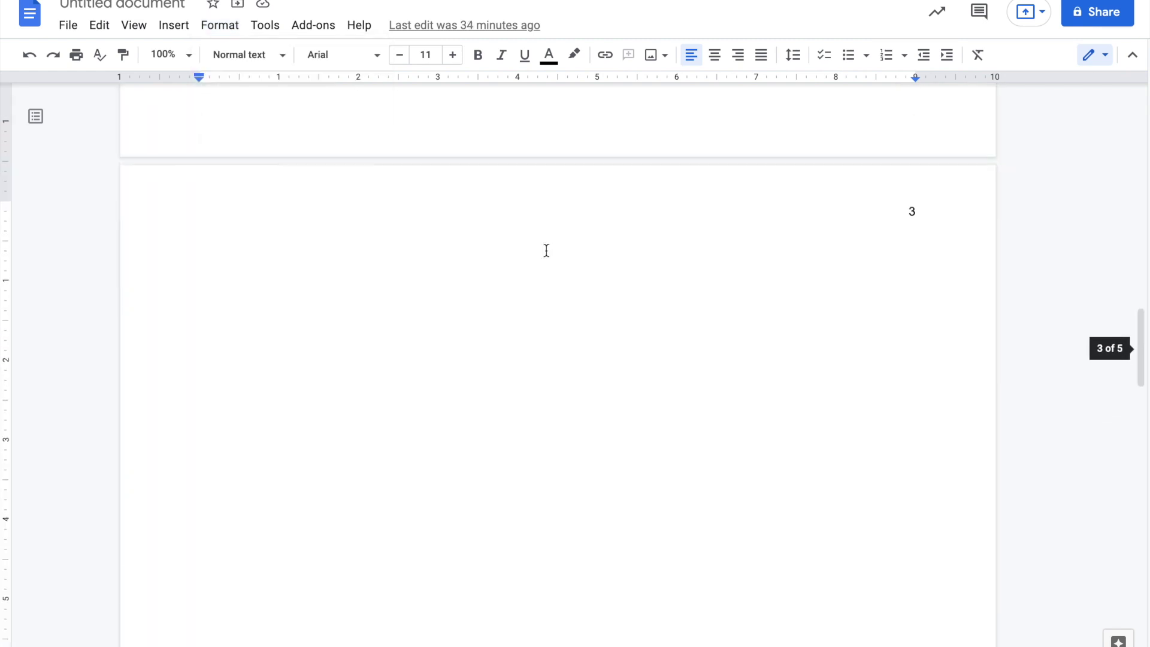
- Select the Ekonomi citation sentence and the Persada reference entry
scroll(546, 250, "up", 9)
scroll(546, 250, "down", 5)
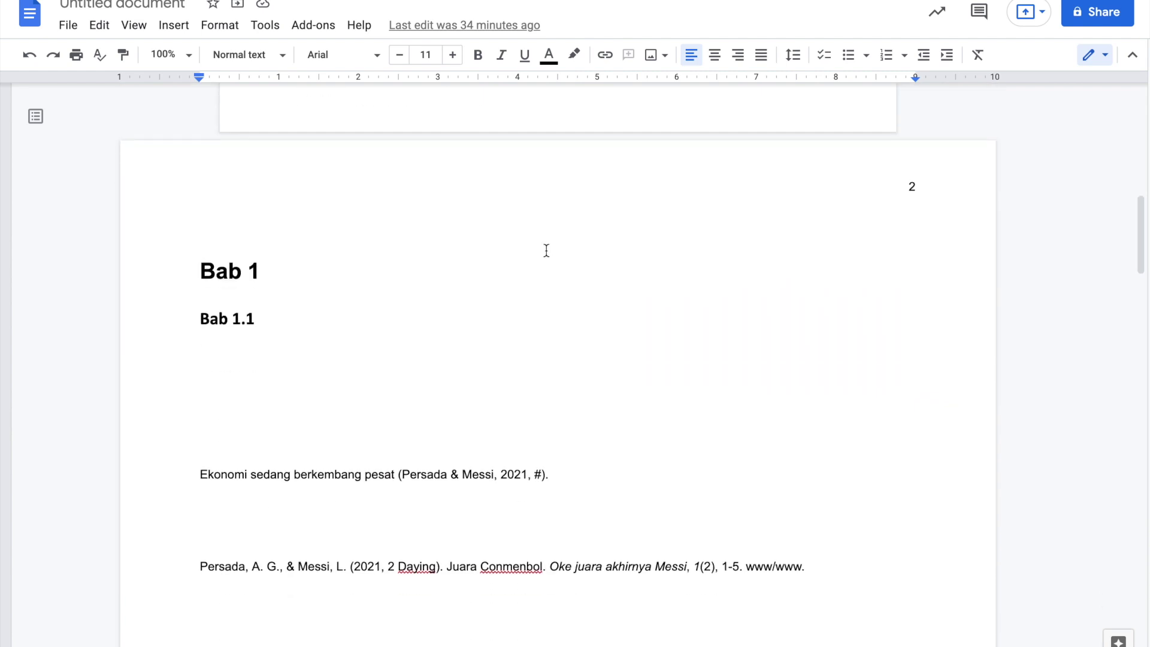
scroll(546, 250, "down", 1)
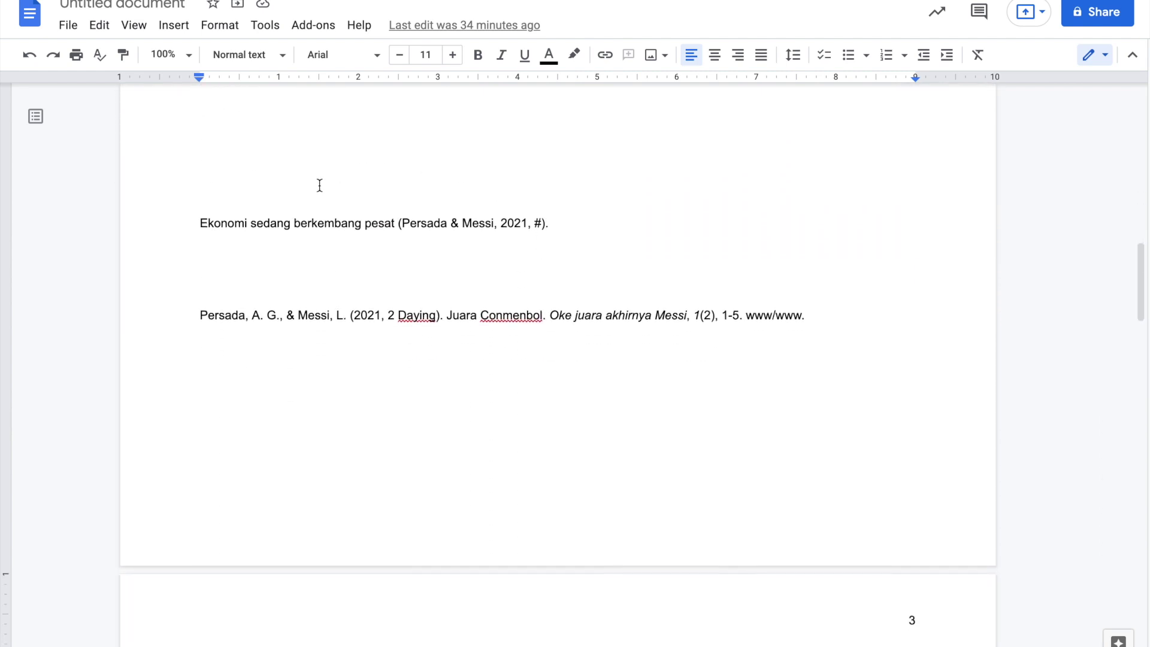
left_click_drag(254, 213, 562, 231)
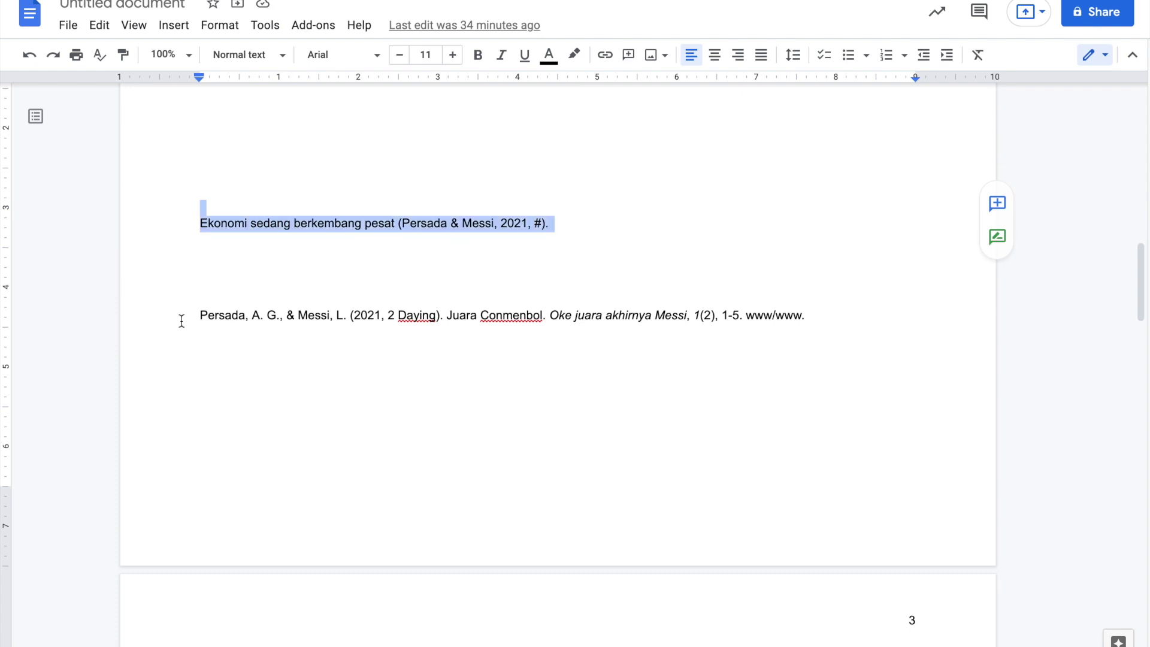
left_click_drag(191, 316, 239, 315)
- Select all document content with Ctrl+A and delete it
left_click(470, 295)
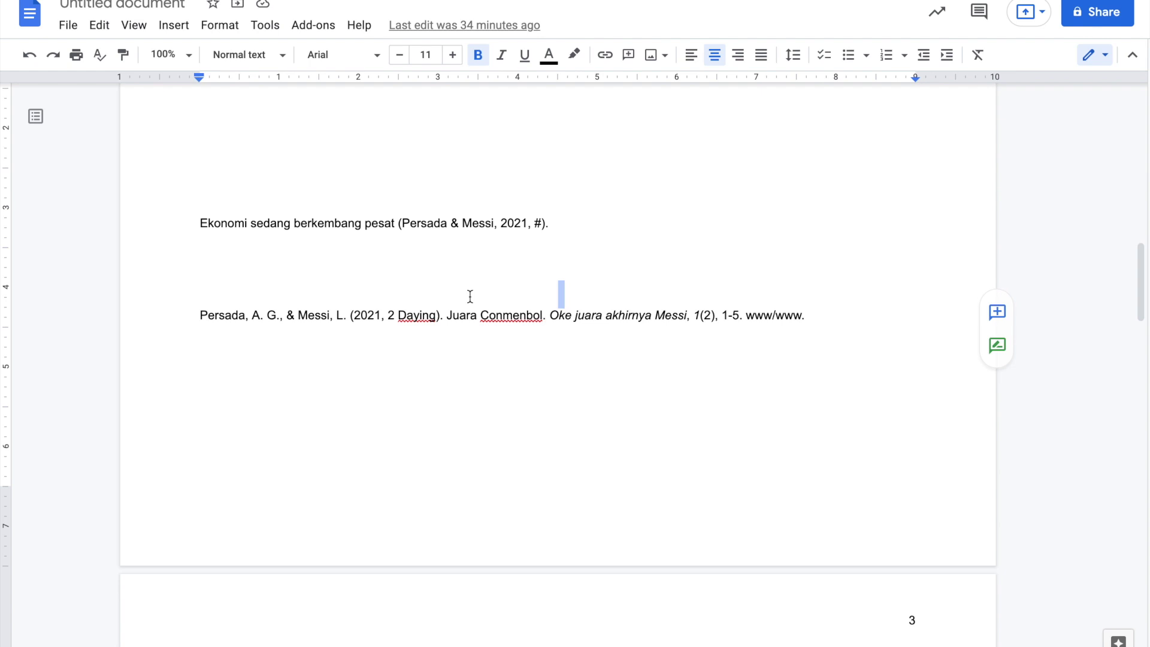
key("ctrl+a")
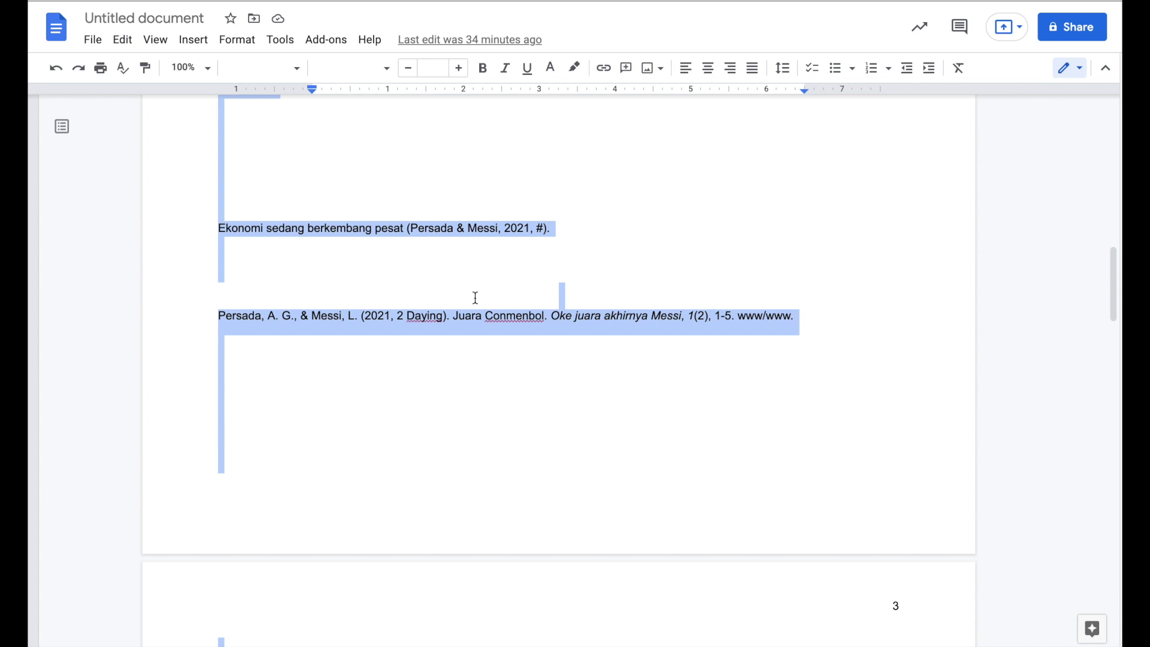
key("BackSpace")
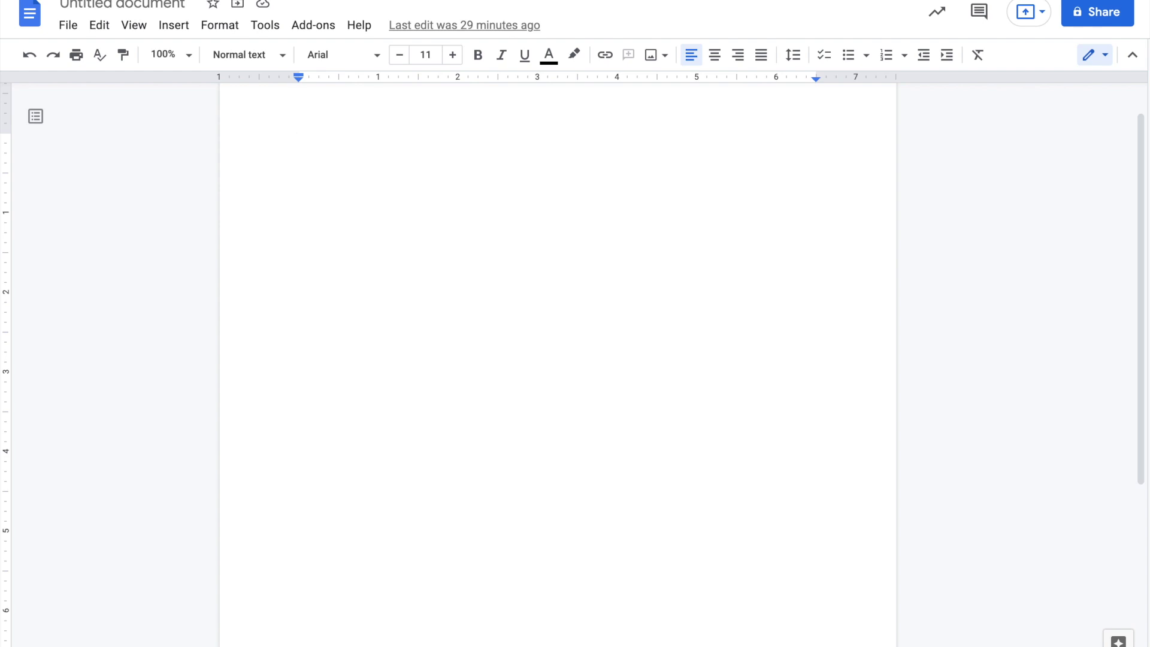
- Type 'Daftar Isi' on page 1 and 'Bab 1' at the top of page 2
type("Daftar ")
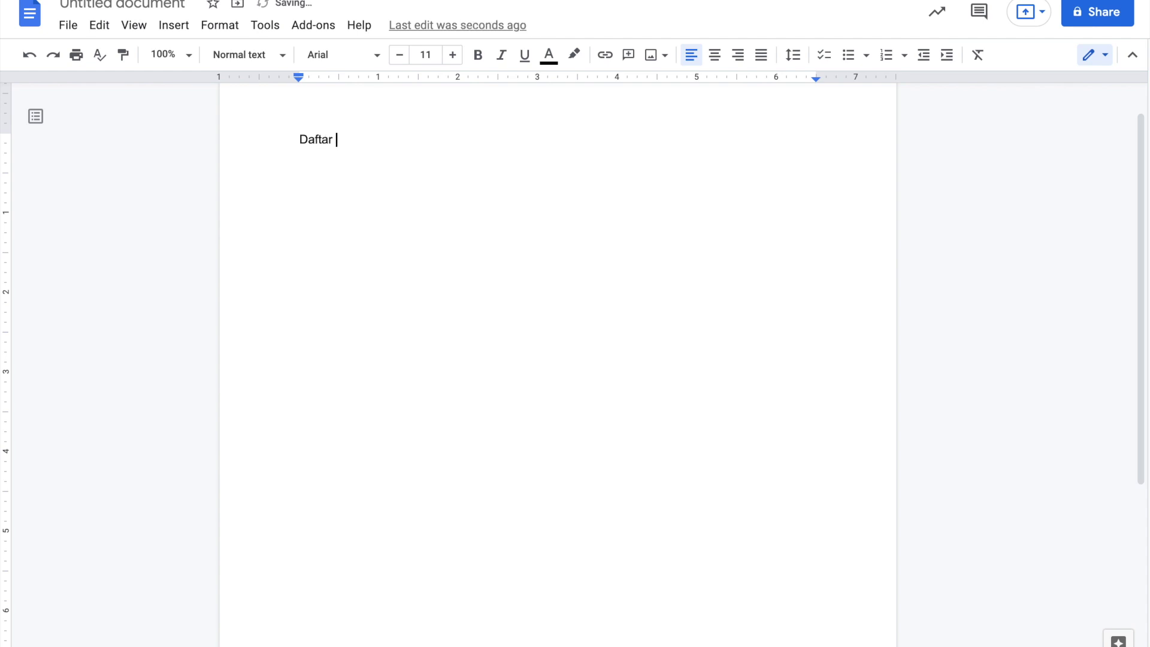
type("Isi")
key("Return")
key("Return")
key("Return")
key("Return")
key("Return")
key("Return")
key("Return")
key("Return")
key("Return")
key("Return")
key("Return")
key("Return")
key("Return")
key("Return")
key("Return")
key("Return")
key("Return")
key("Return")
key("Return")
key("Return")
key("Return")
key("Return")
key("Return")
key("Return")
key("Return")
key("Return")
key("Return")
key("Return")
key("Return")
key("Return")
key("Return")
key("Return")
key("Return")
key("Return")
key("Return")
key("Return")
key("Return")
key("Return")
key("Return")
key("Return")
key("Return")
key("Return")
key("Return")
key("Return")
key("Return")
key("Return")
key("Return")
key("Return")
key("Return")
key("Return")
key("Return")
key("Return")
key("Return")
key("Return")
key("Return")
key("Return")
key("BackSpace")
key("BackSpace")
key("BackSpace")
key("BackSpace")
key("BackSpace")
key("BackSpace")
key("BackSpace")
key("Up")
key("Up")
key("Up")
key("Up")
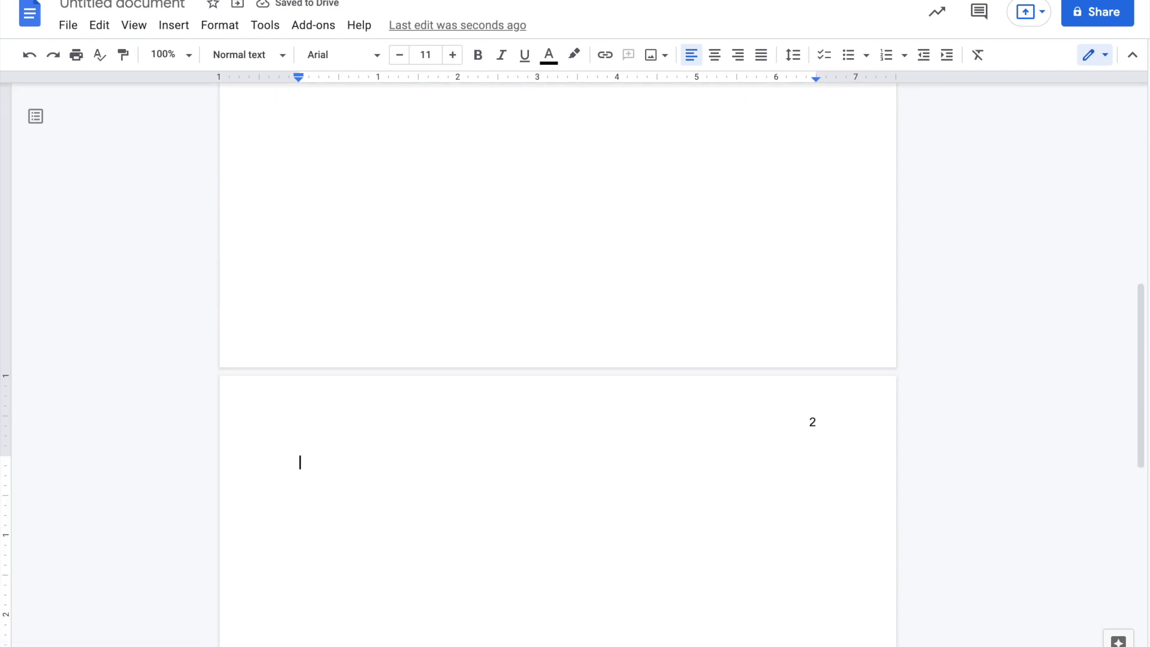
key("Down")
type("Bab 1")
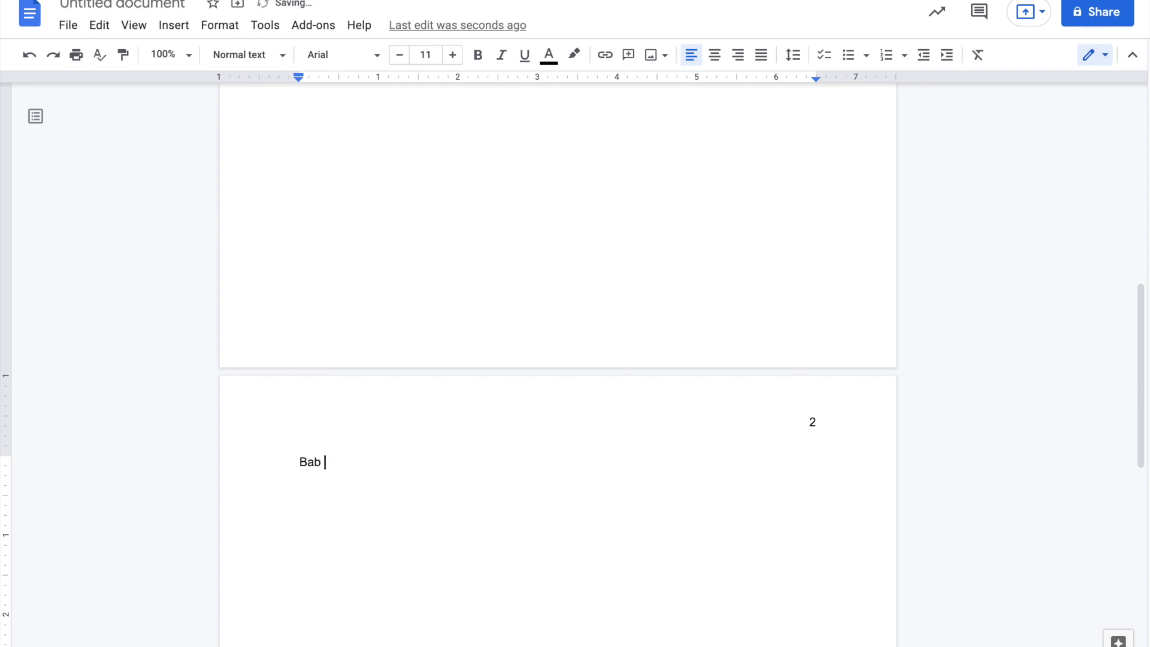
key("Return")
key("Return")
key("Return")
key("Return")
key("Return")
key("Return")
key("Return")
key("Return")
key("Return")
key("Return")
- Type 'Bab 2' and 'Bab 2.1' on separate lines at the top of page 3
scroll(557, 359, "down", 2)
scroll(557, 359, "down", 5)
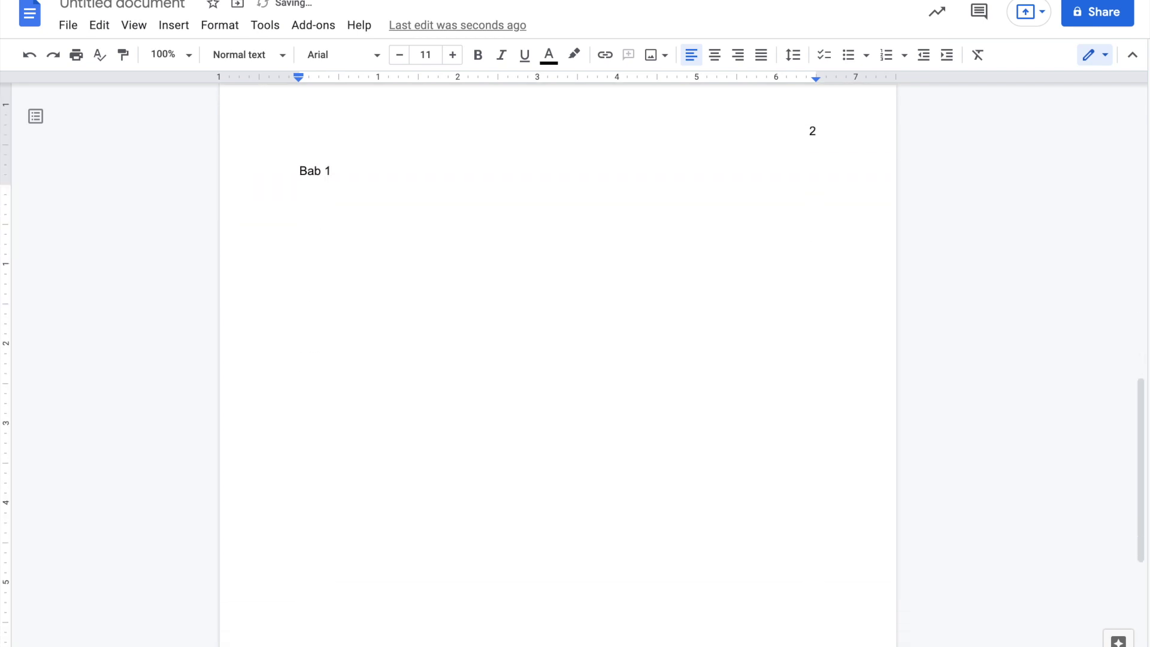
scroll(557, 359, "down", 5)
key("Up")
key("Up")
key("Up")
key("Up")
key("Up")
key("Up")
key("Up")
key("Up")
key("Up")
key("Up")
key("Up")
key("Up")
key("Up")
key("Up")
key("Up")
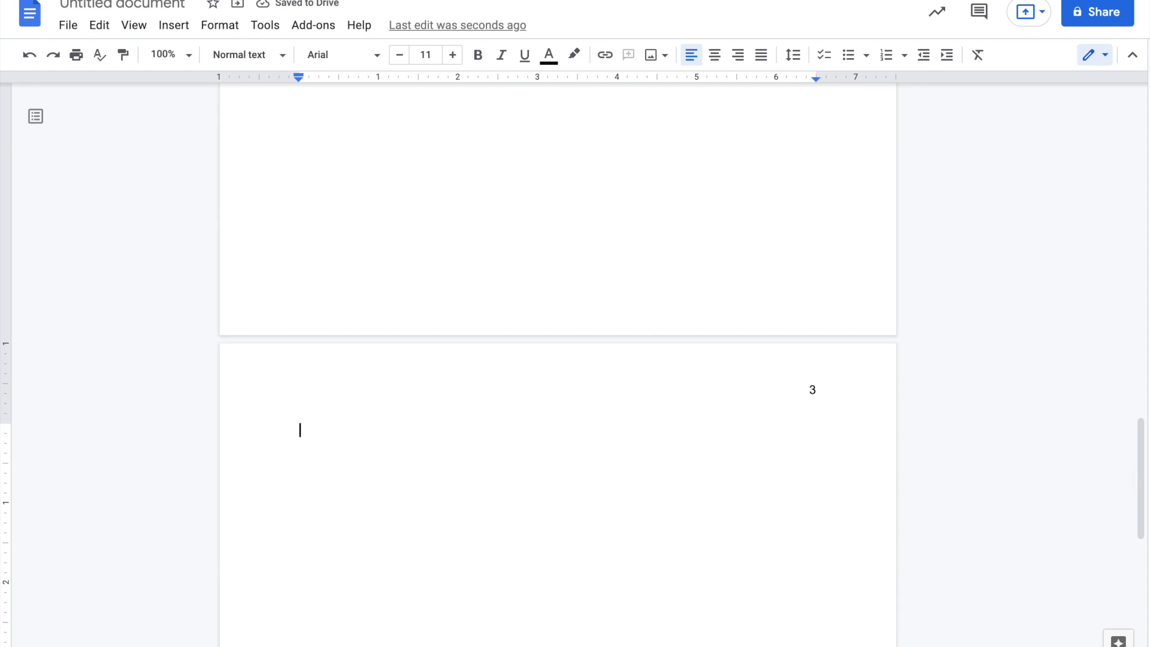
left_click(300, 429)
type("Bab 2")
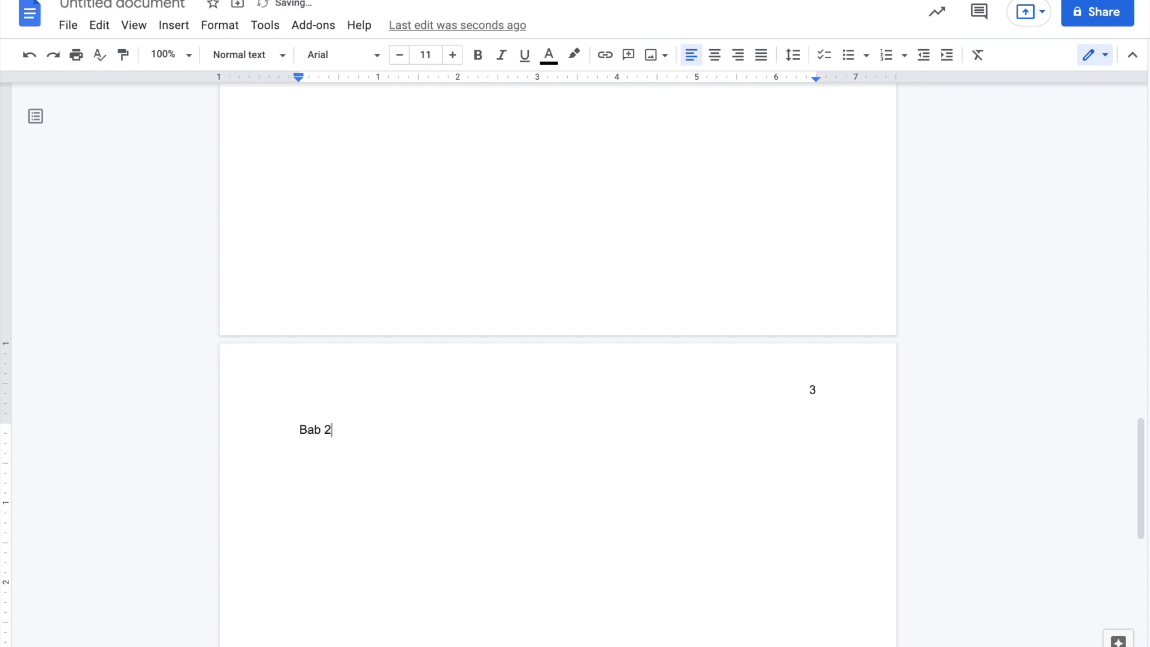
key("Return")
type("Bab 2.1")
- Add 'Bab 1.1' and 'Bab 1.2' on new lines under Bab 1 on page 2
scroll(757, 424, "up", 10)
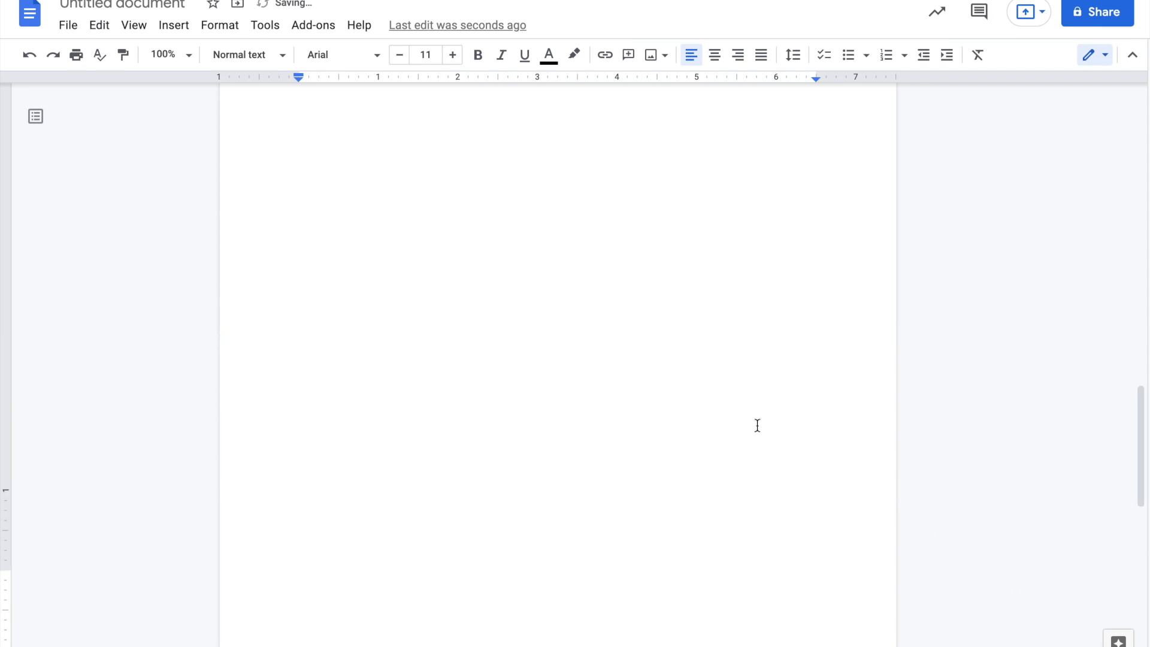
left_click(446, 241)
left_click(399, 224)
key("Return")
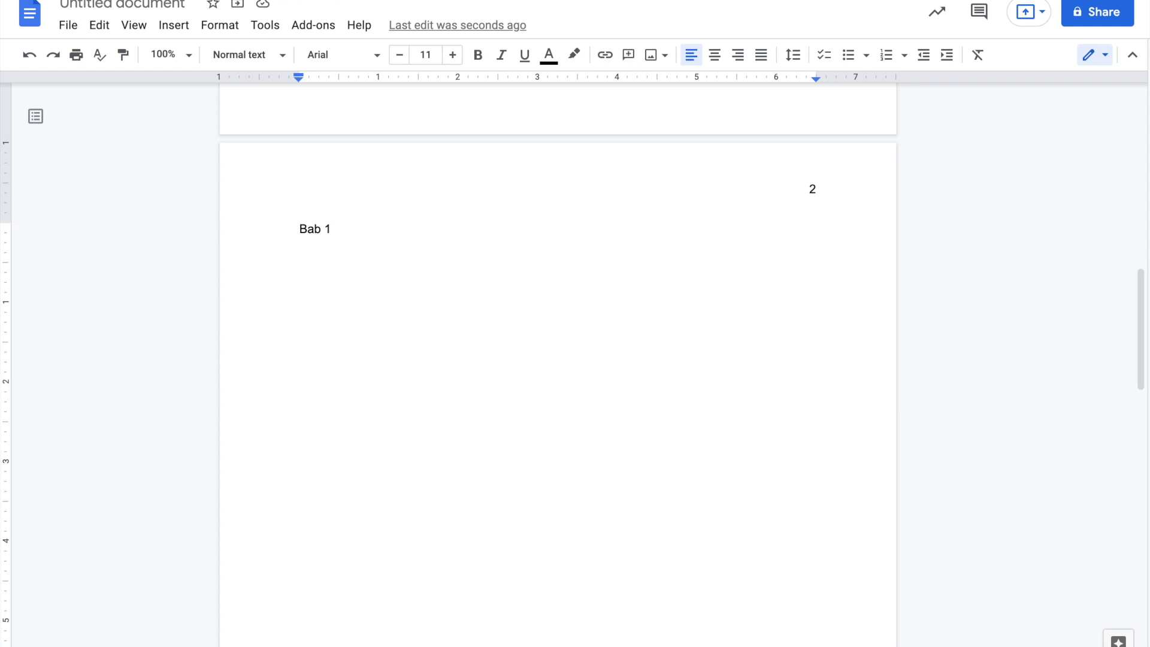
type("Bab 2")
key("BackSpace")
type("1.1")
key("Return")
type("Bab 2")
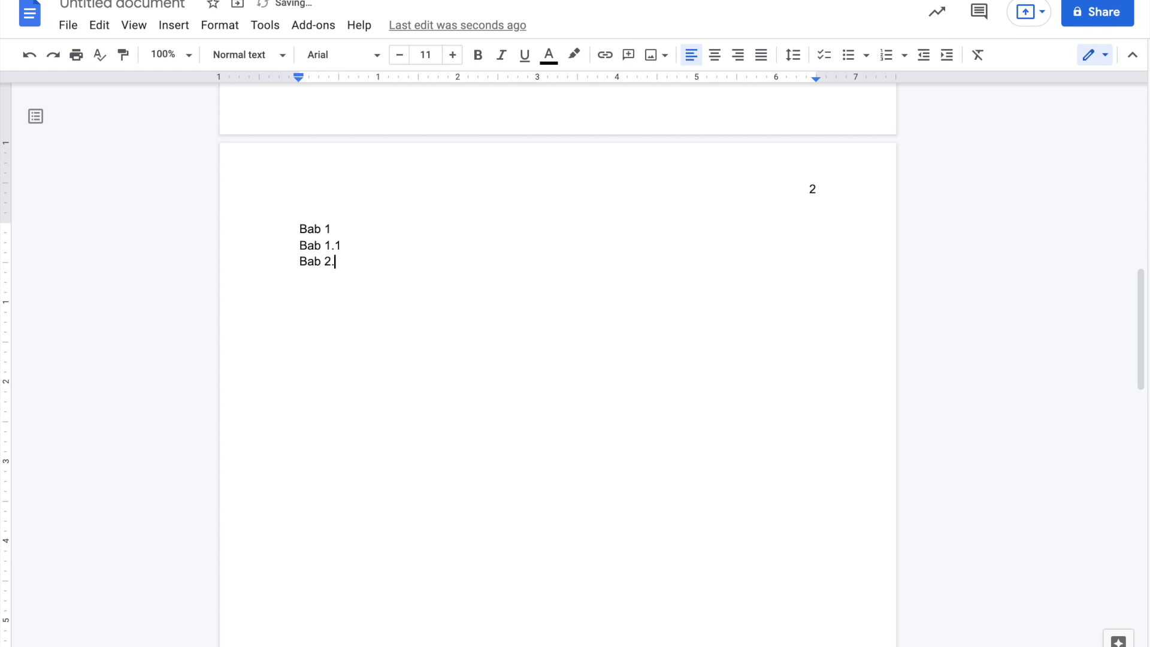
key("BackSpace")
type("1.2")
scroll(557, 359, "up", 14)
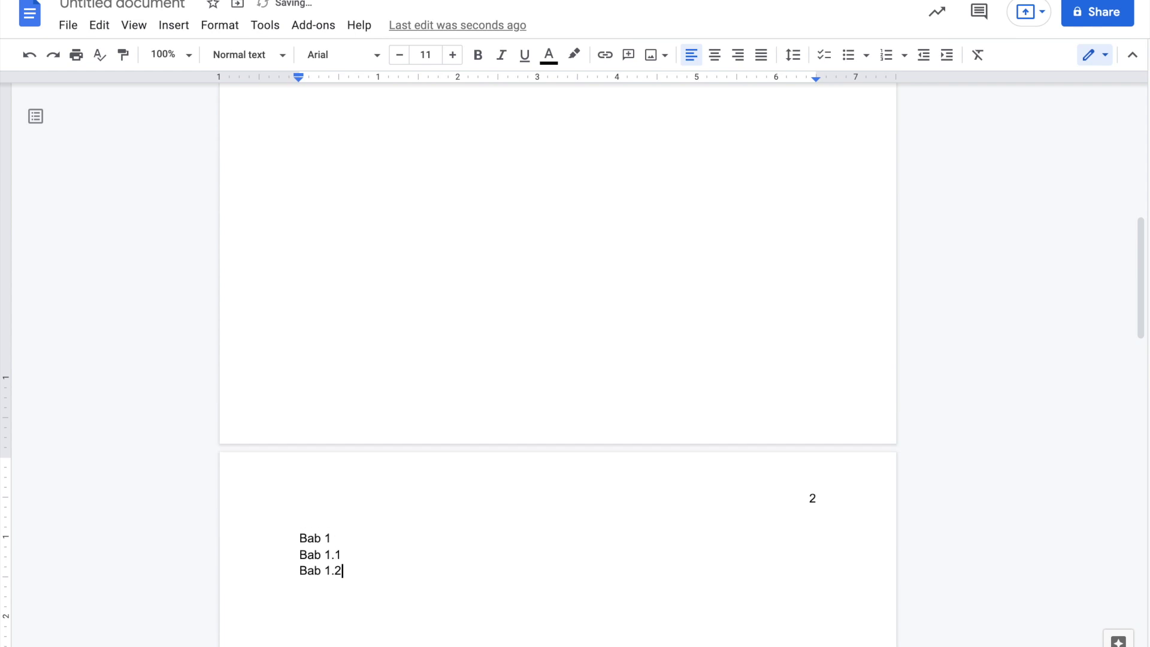
scroll(351, 336, "down", 2)
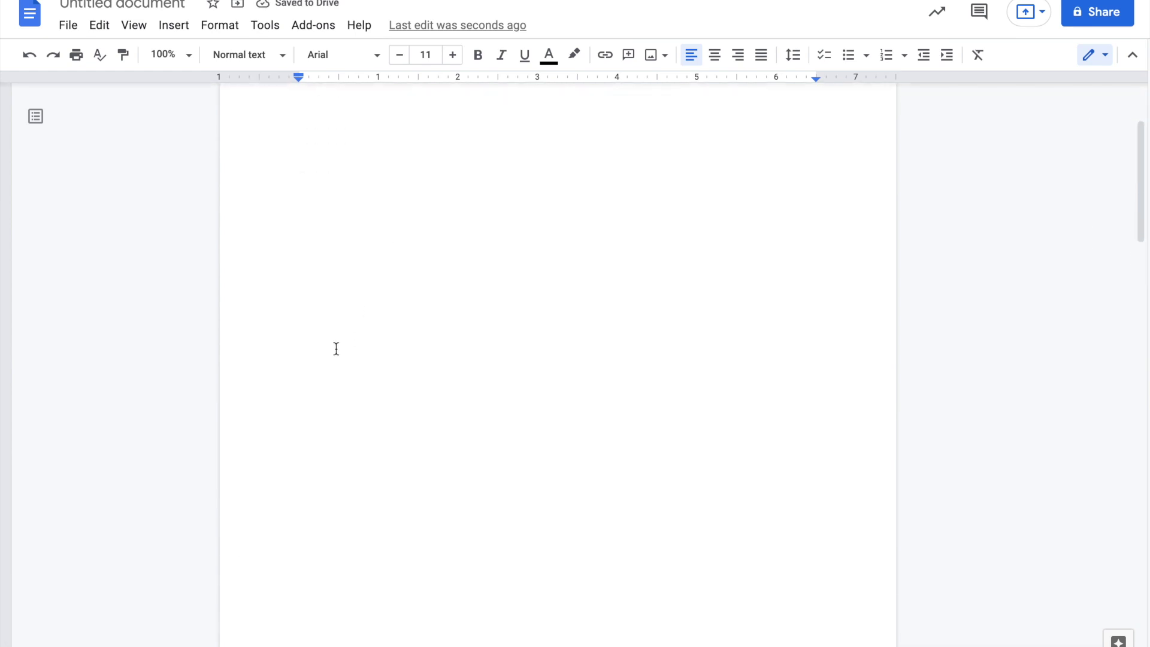
- Add blank lines after Bab 2.1 to reach page 4 and type 'Daftar Pustaka'
scroll(146, 267, "up", 3)
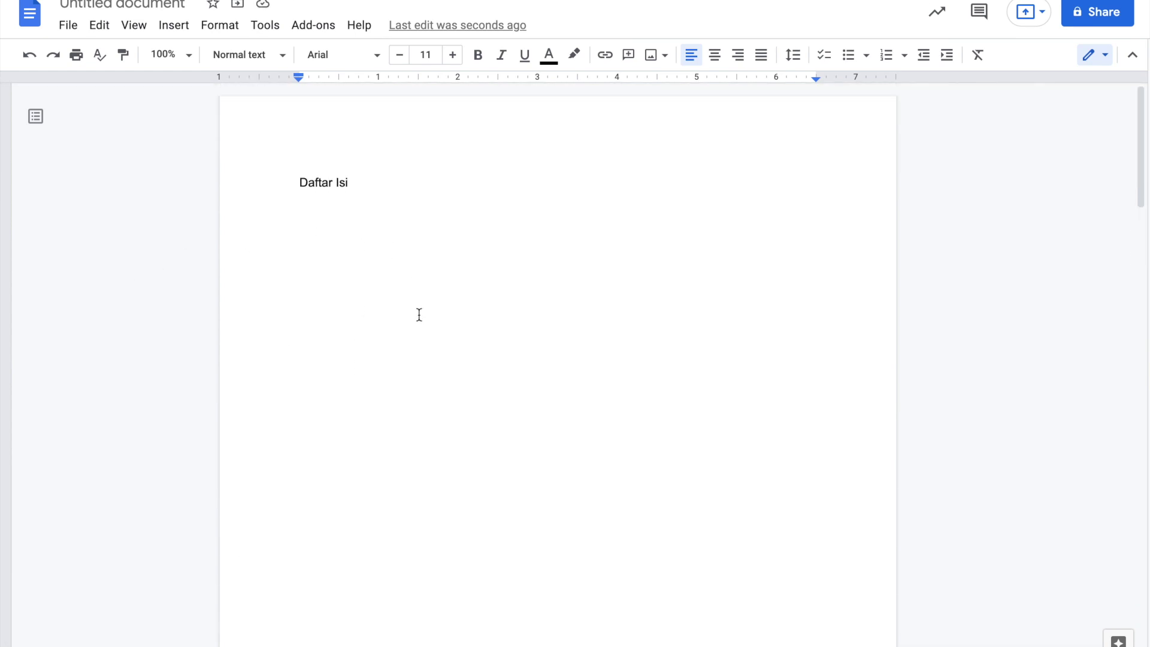
scroll(419, 314, "down", 20)
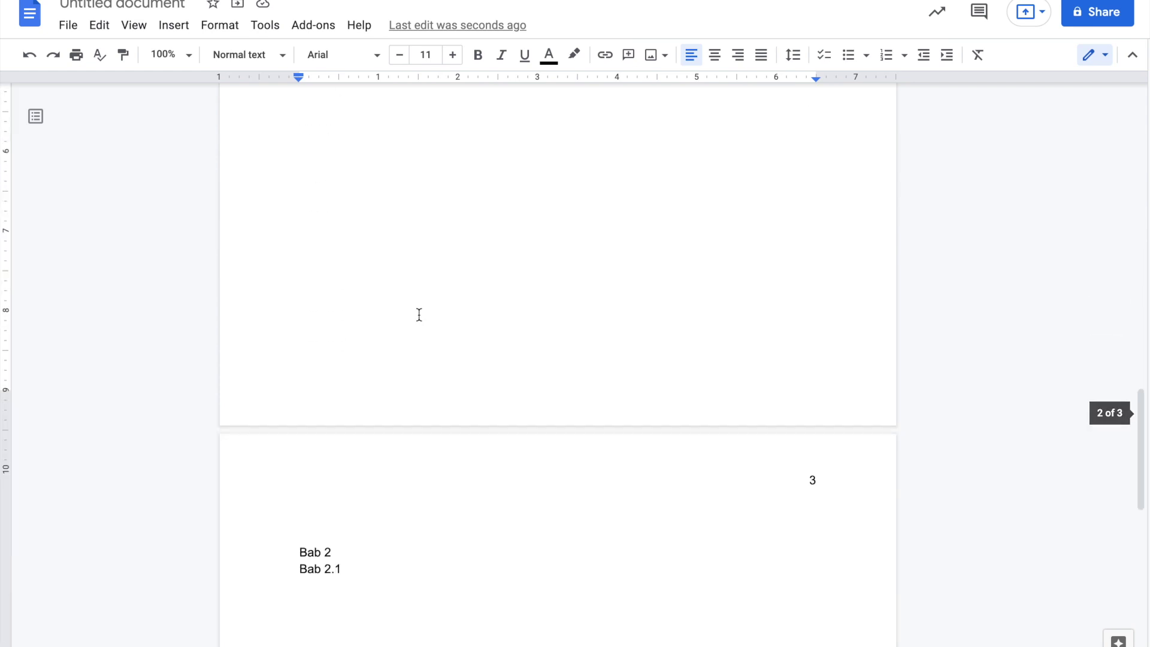
scroll(419, 315, "down", 8)
left_click(399, 385)
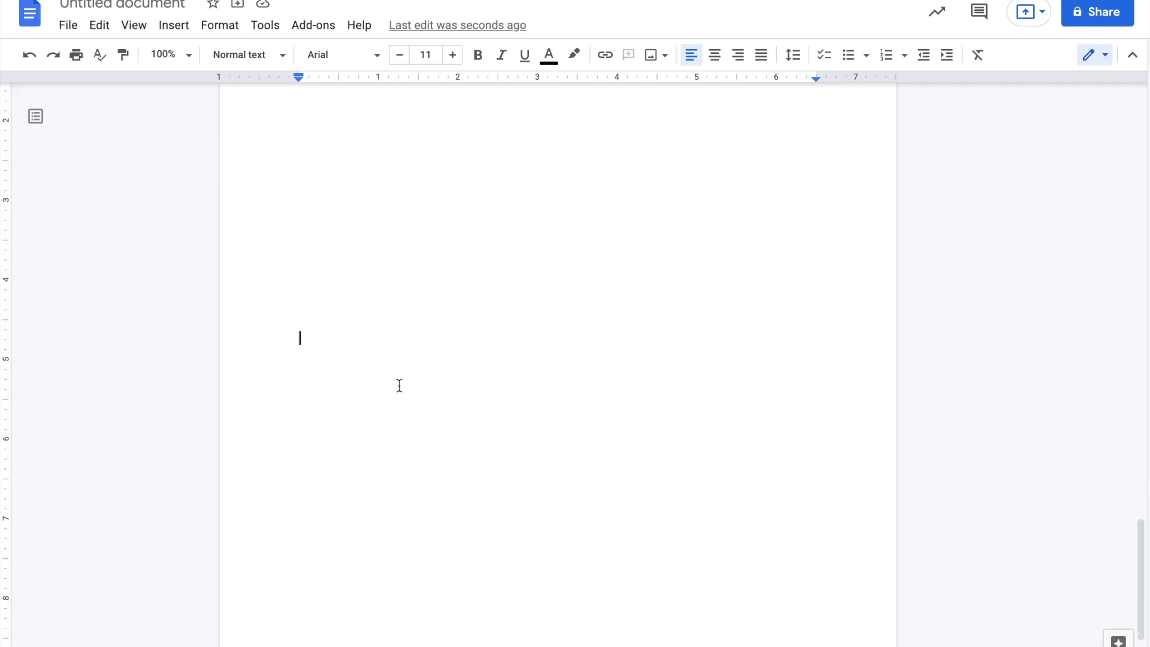
key("Return")
key("Return")
key("Return")
key("Return")
key("Return")
key("Return")
key("Return")
key("Return")
key("Return")
key("Return")
key("Return")
key("Return")
key("Return")
key("Return")
key("Return")
key("Return")
key("Return")
key("Return")
key("Return")
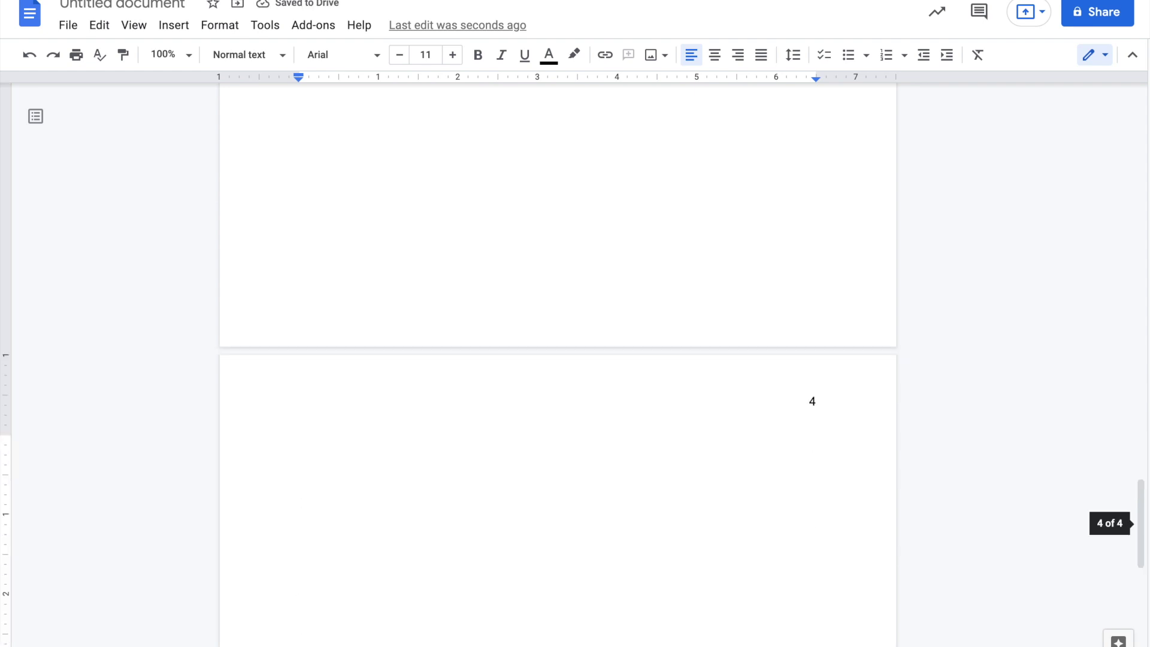
type("Da")
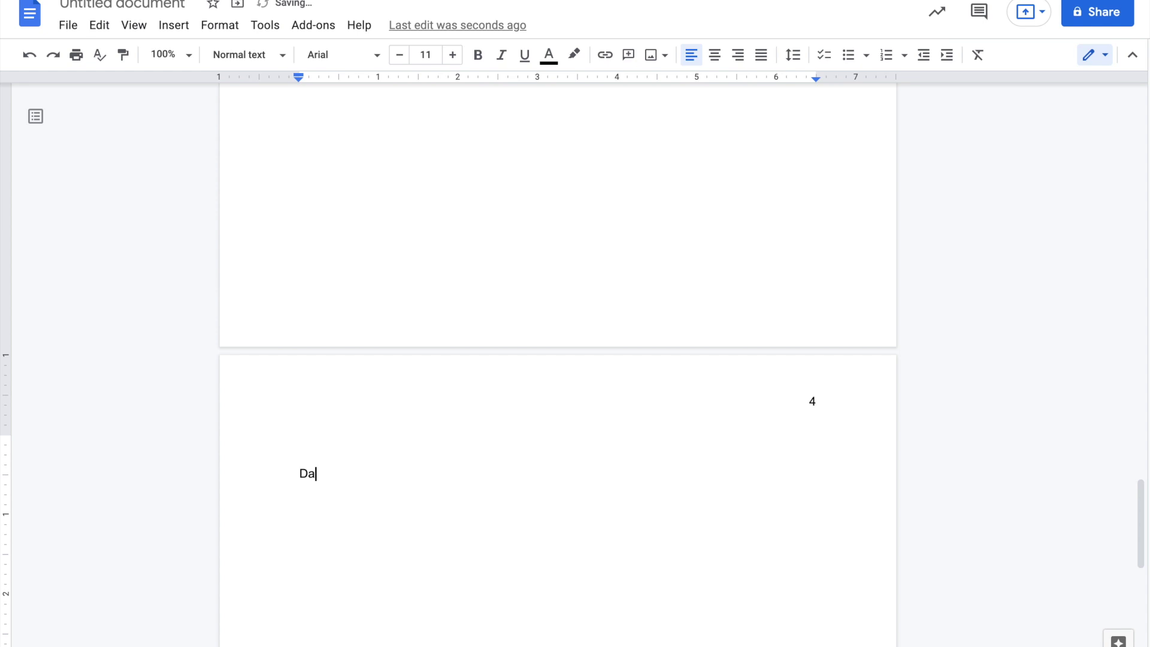
type("ftar Pustaka")
scroll(377, 429, "up", 15)
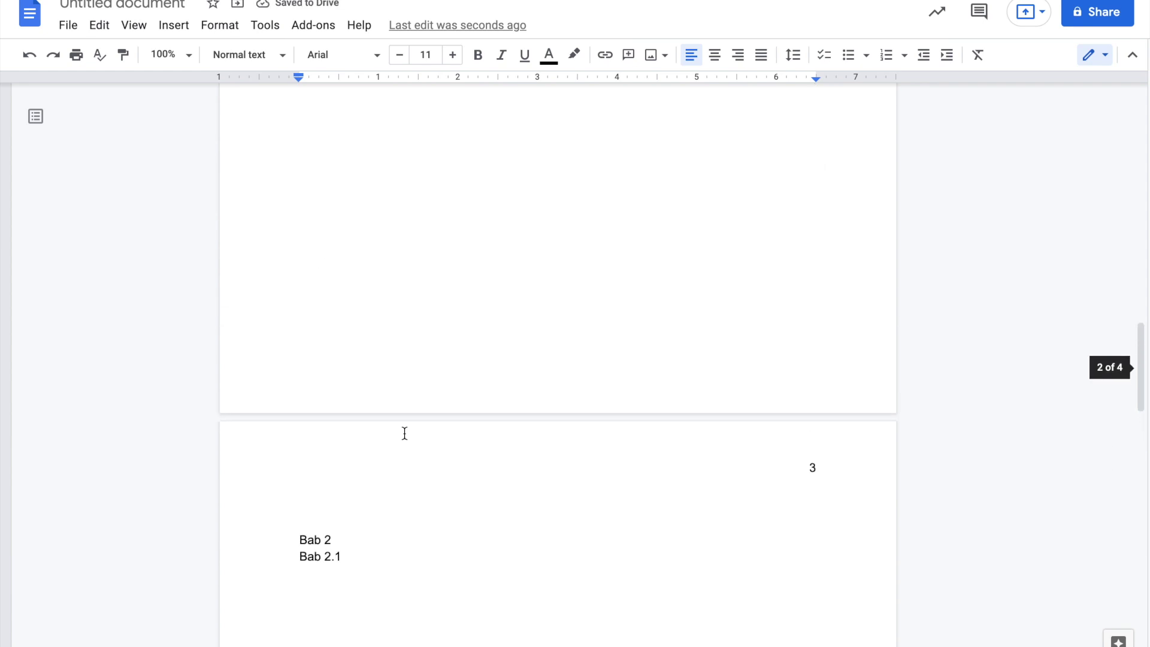
scroll(404, 433, "up", 15)
scroll(404, 433, "up", 5)
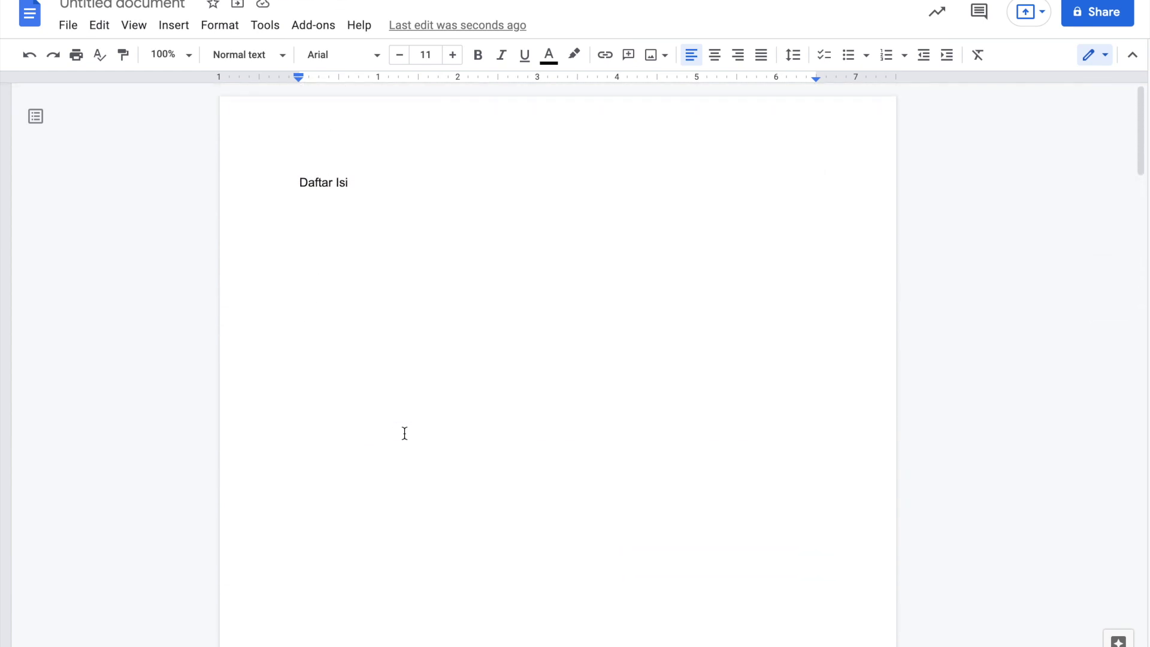
right_click(333, 264)
left_click(329, 247)
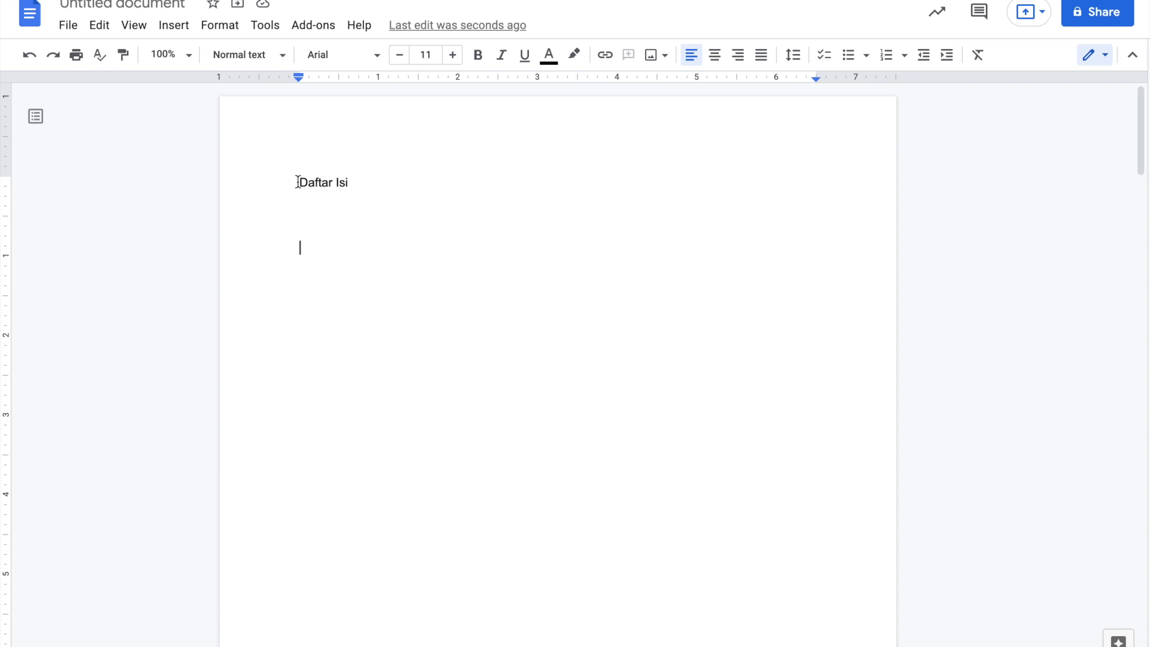
- Apply the Heading 1 style to Daftar Isi and Bab 1
left_click_drag(298, 182, 352, 183)
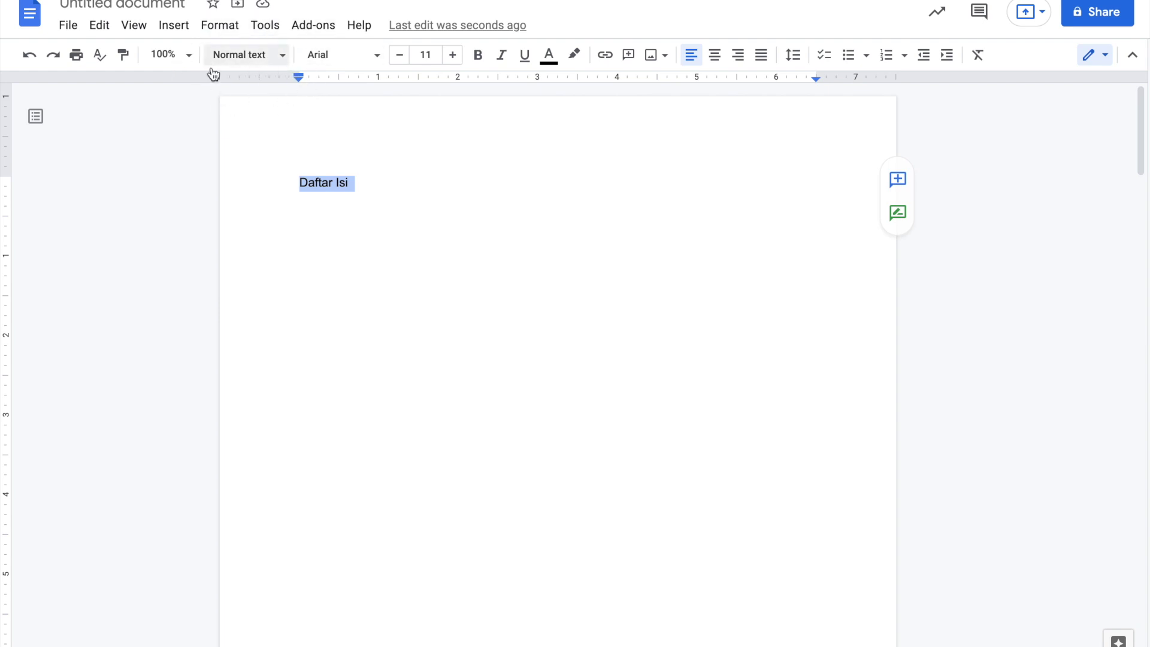
left_click(283, 55)
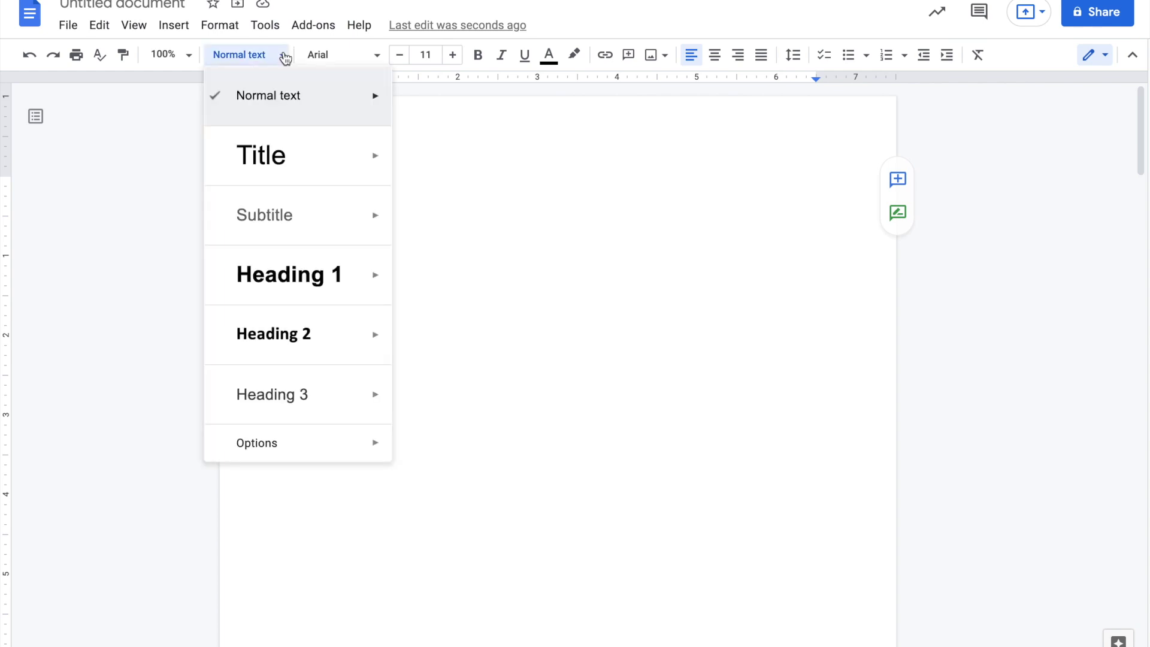
mouse_move(331, 280)
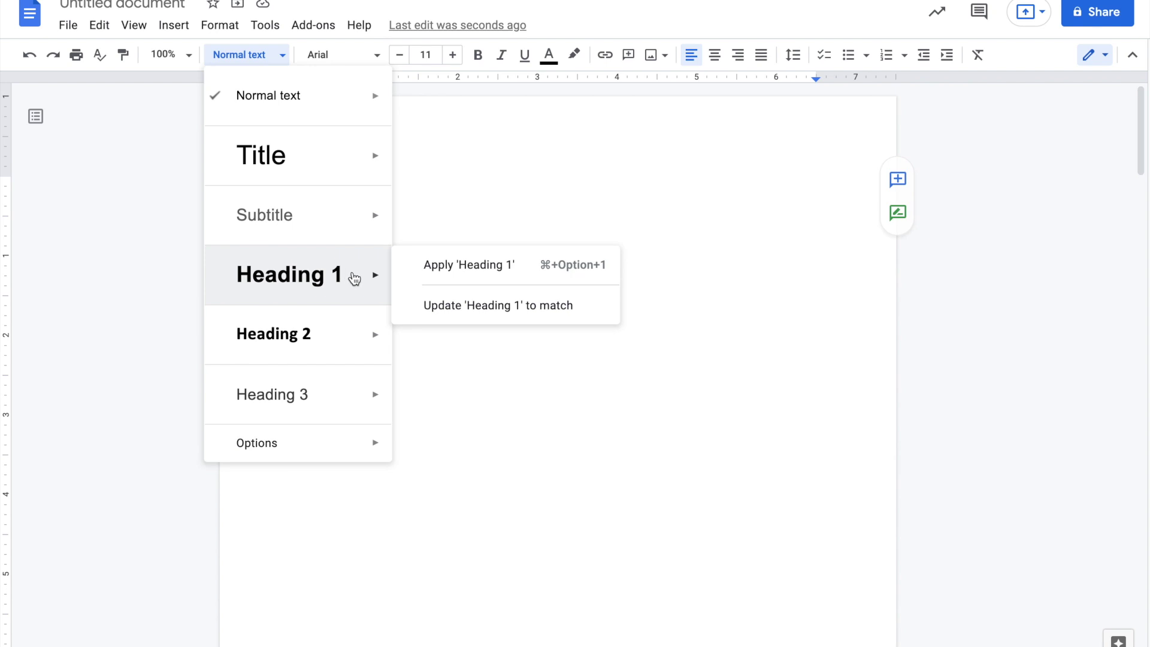
mouse_move(380, 285)
left_click(451, 277)
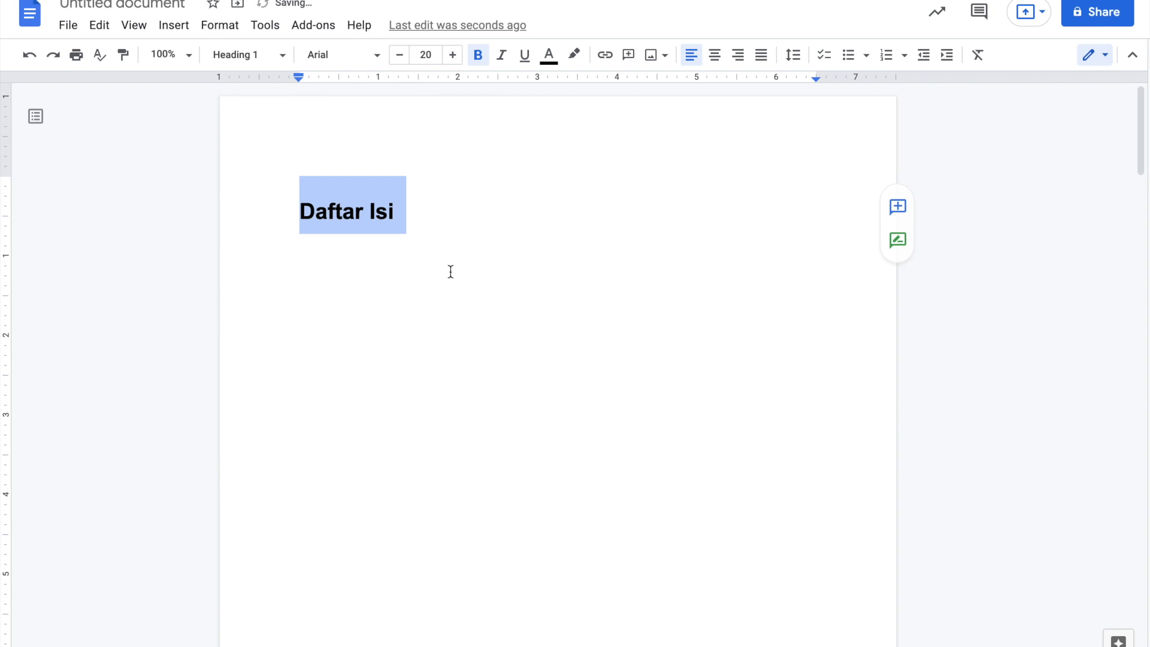
left_click(377, 214)
scroll(401, 327, "down", 10)
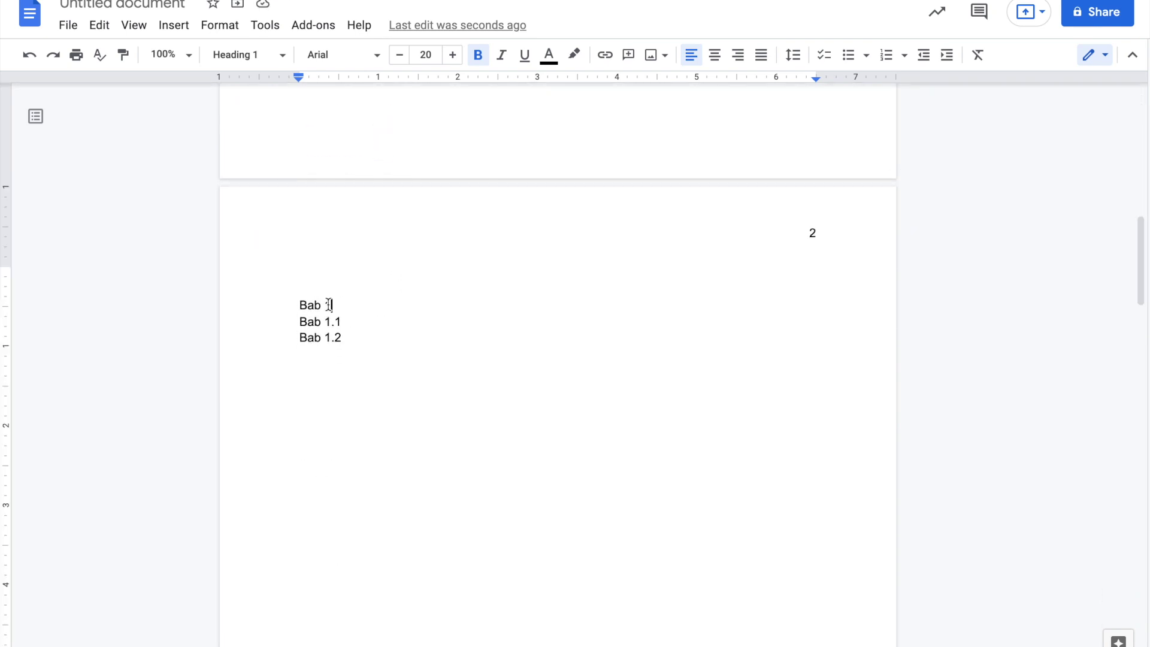
left_click_drag(332, 304, 288, 306)
left_click(258, 57)
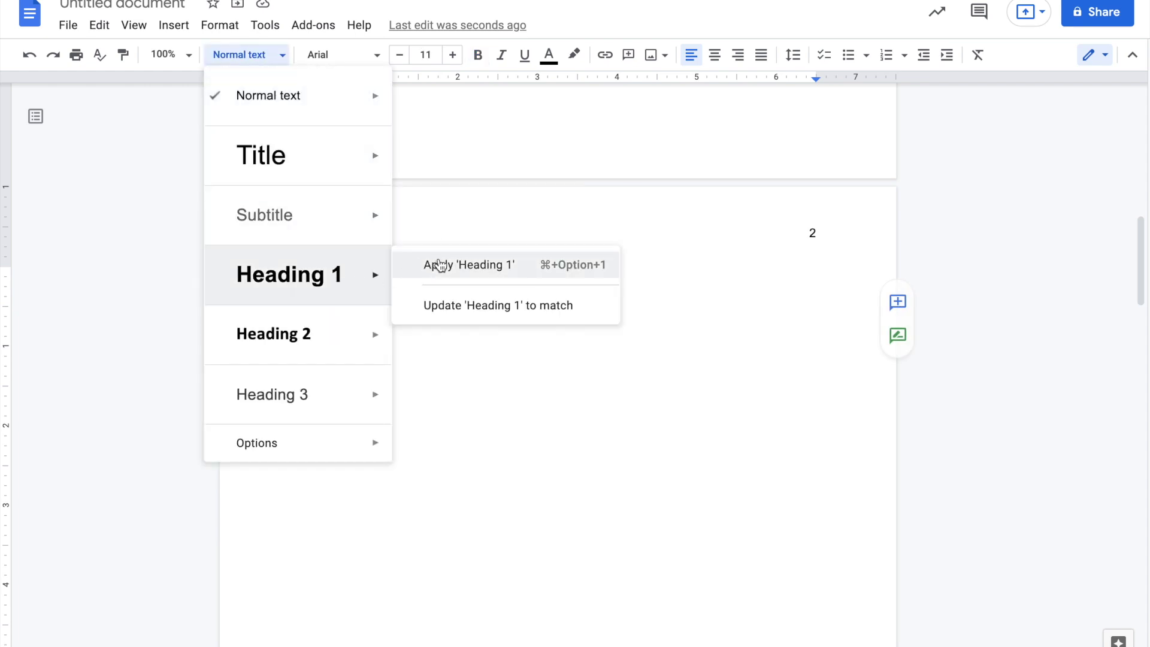
left_click(442, 264)
- Apply the Heading 1 style to Bab 2 and Daftar Pustaka
scroll(449, 446, "down", 15)
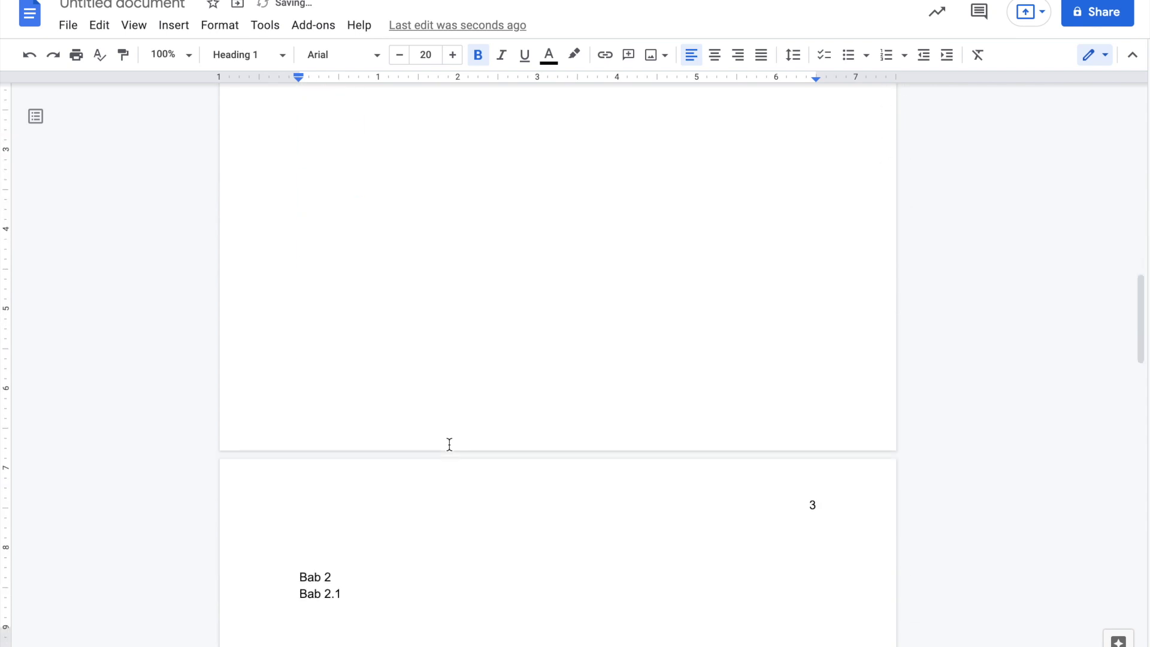
left_click_drag(333, 388, 298, 388)
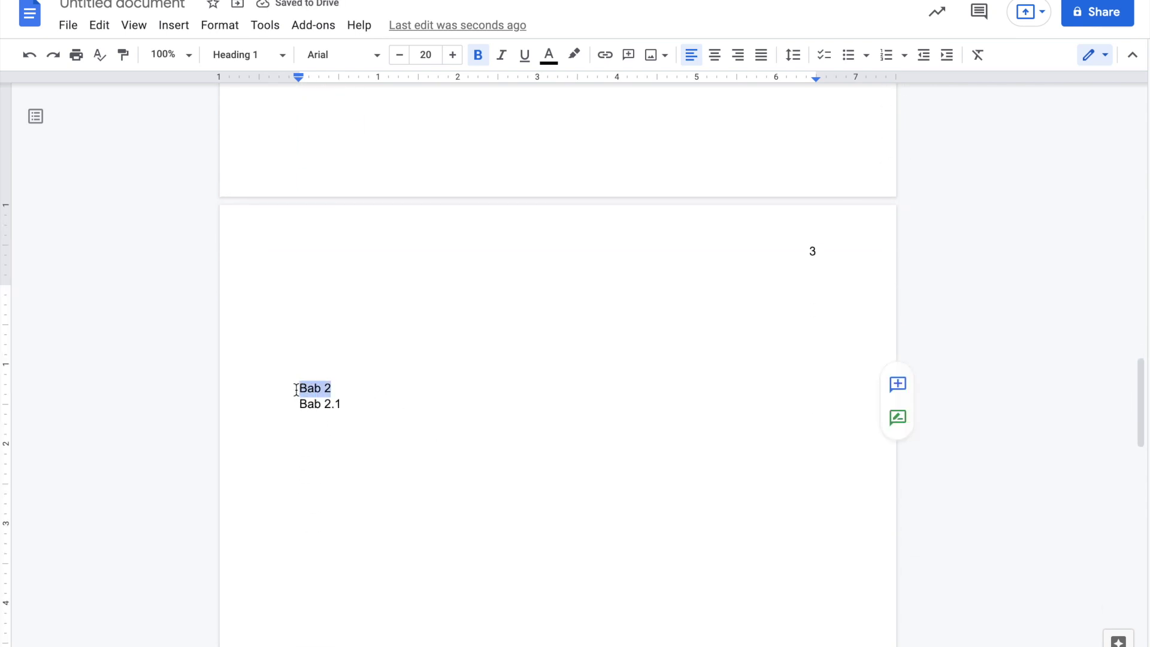
left_click(252, 55)
mouse_move(346, 280)
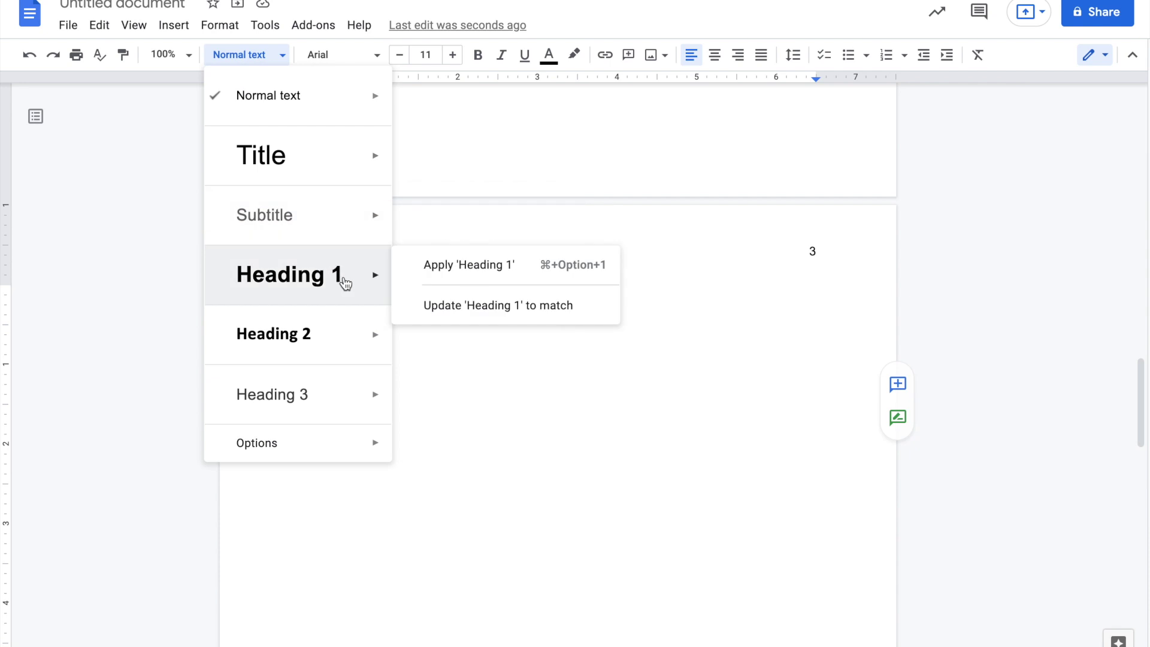
left_click(410, 271)
scroll(418, 541, "down", 8)
scroll(418, 542, "down", 2)
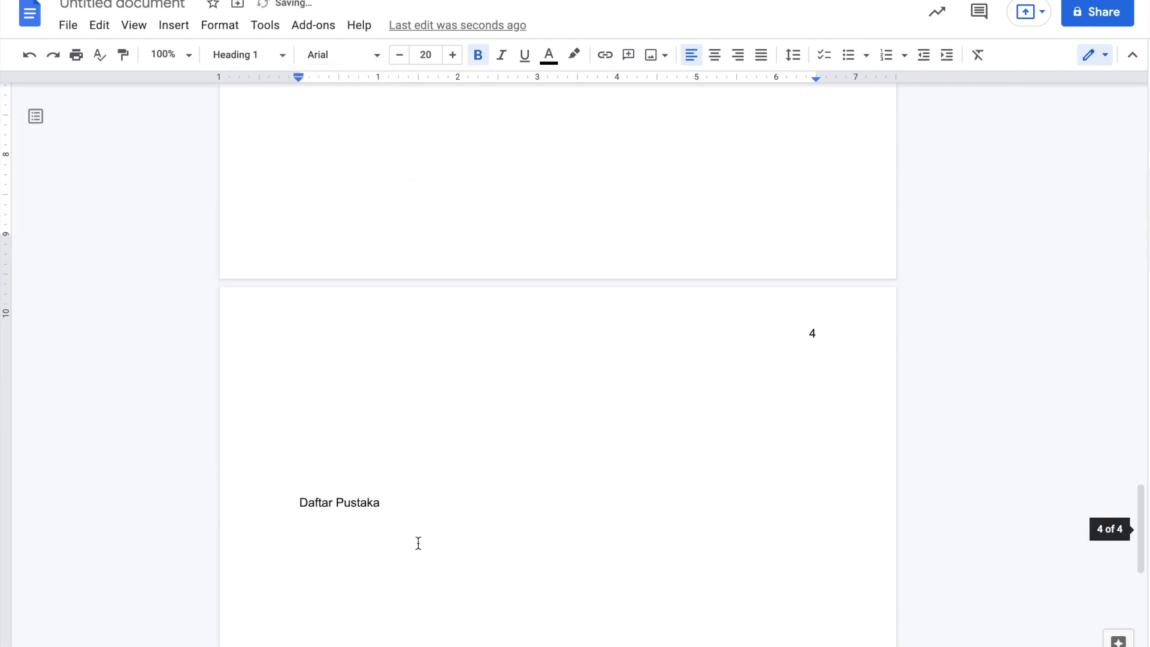
left_click_drag(393, 493, 299, 497)
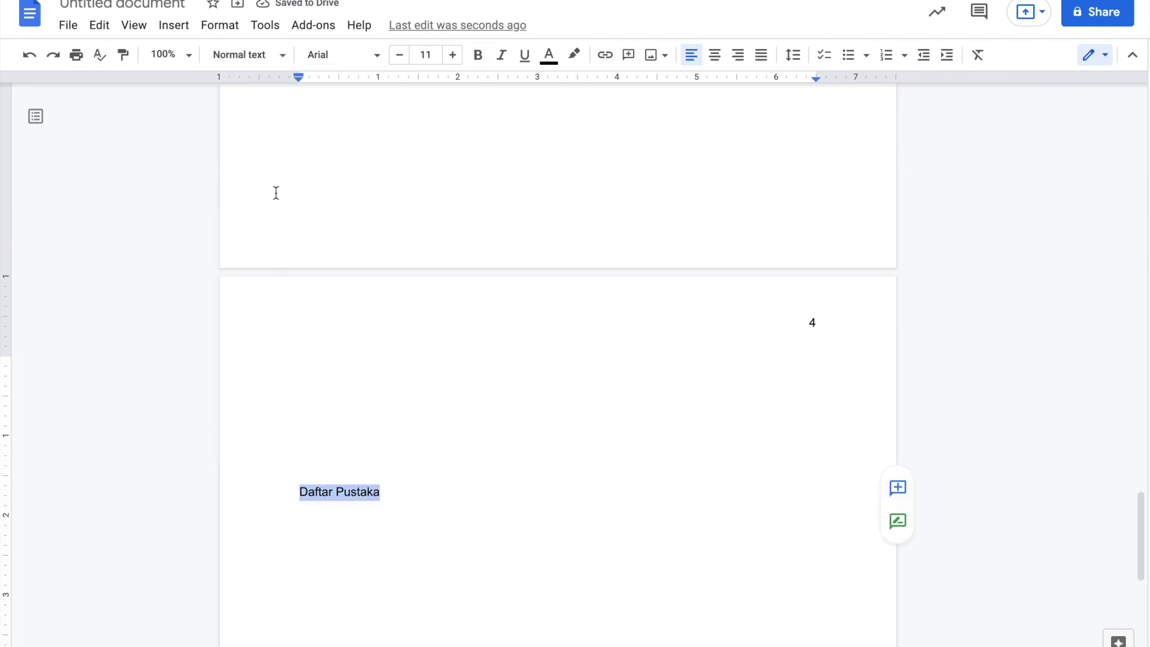
left_click(256, 58)
mouse_move(328, 280)
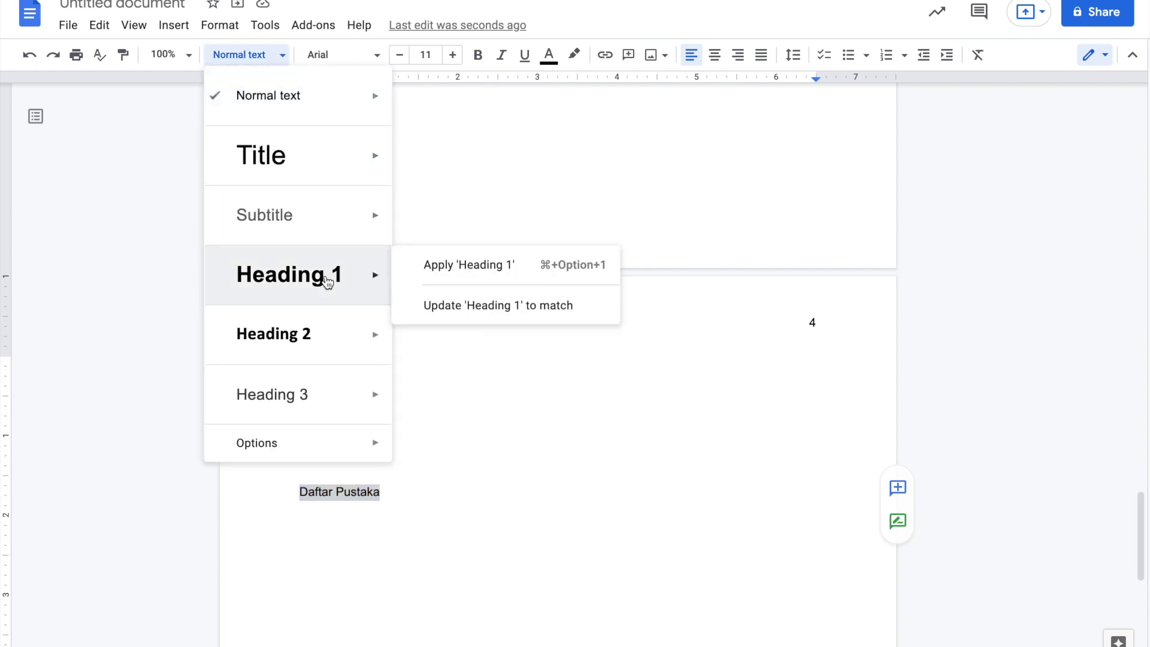
left_click(434, 264)
scroll(434, 264, "up", 20)
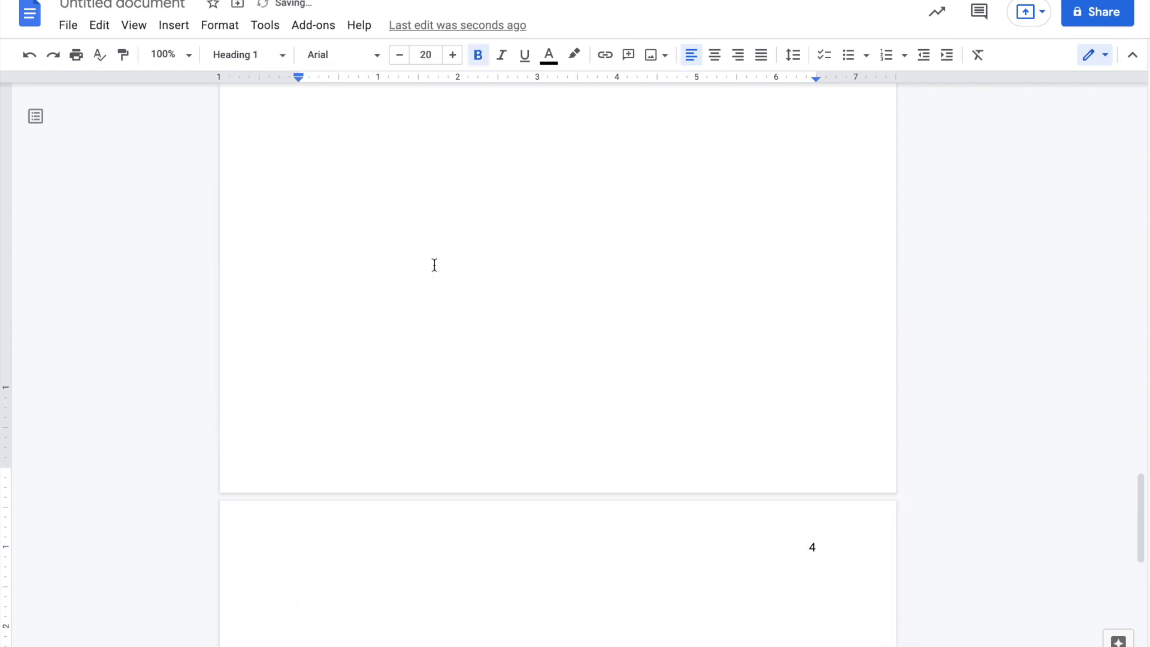
scroll(434, 264, "up", 10)
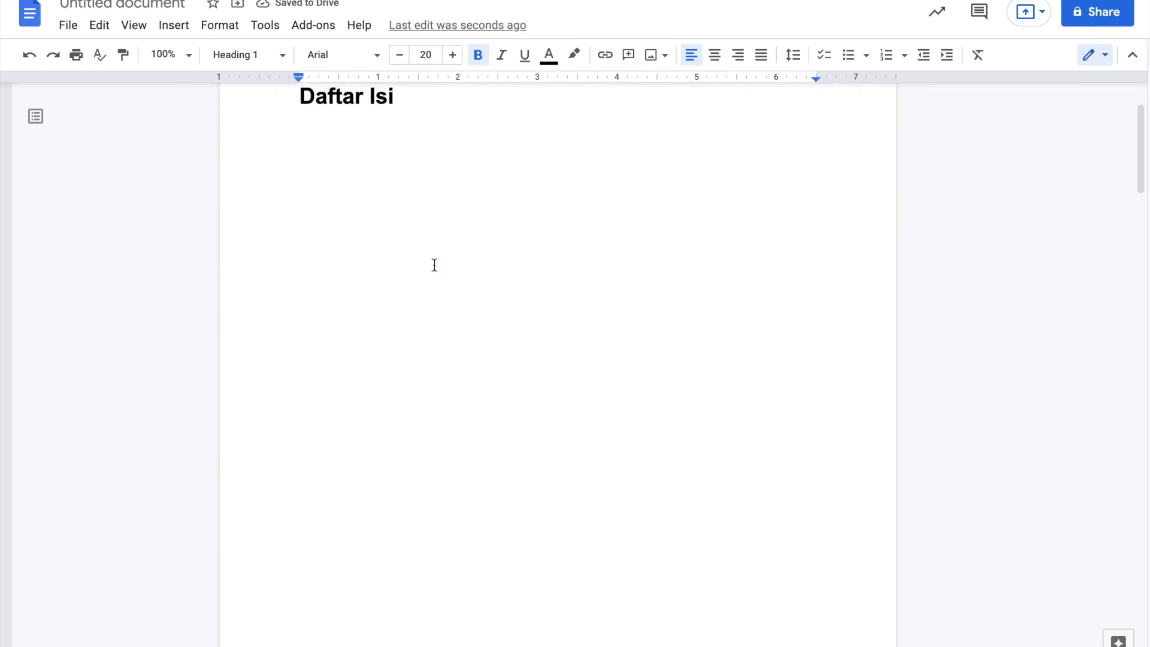
- Style the Bab 1.1 line as Heading 2
scroll(434, 265, "up", 2)
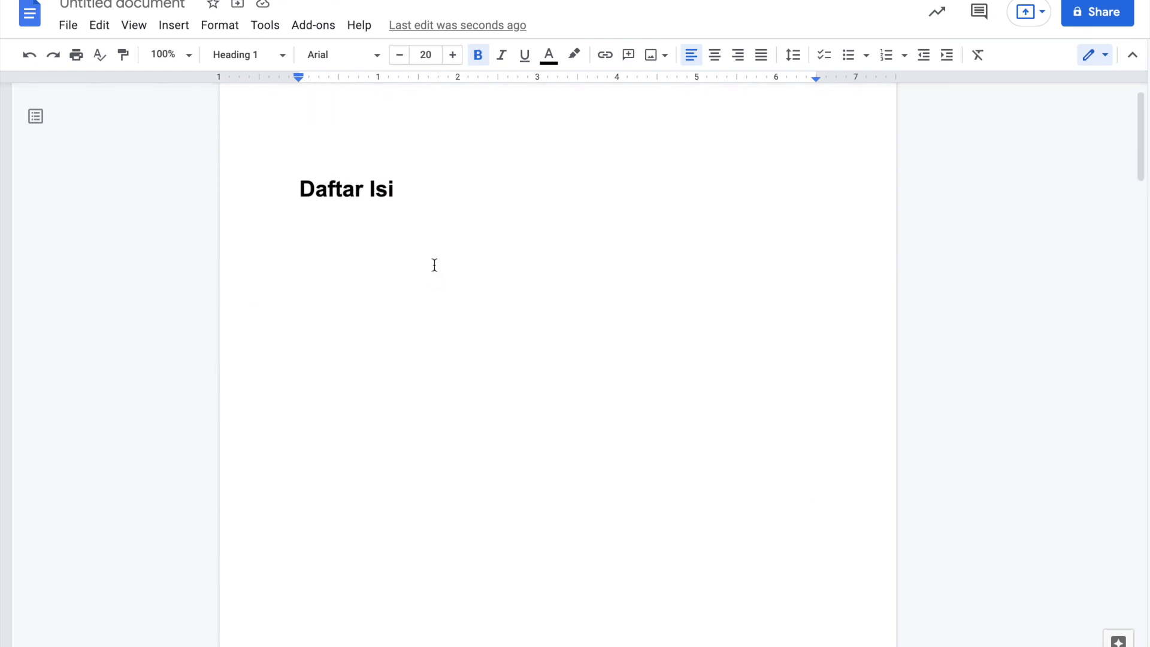
scroll(434, 265, "down", 8)
scroll(434, 265, "down", 5)
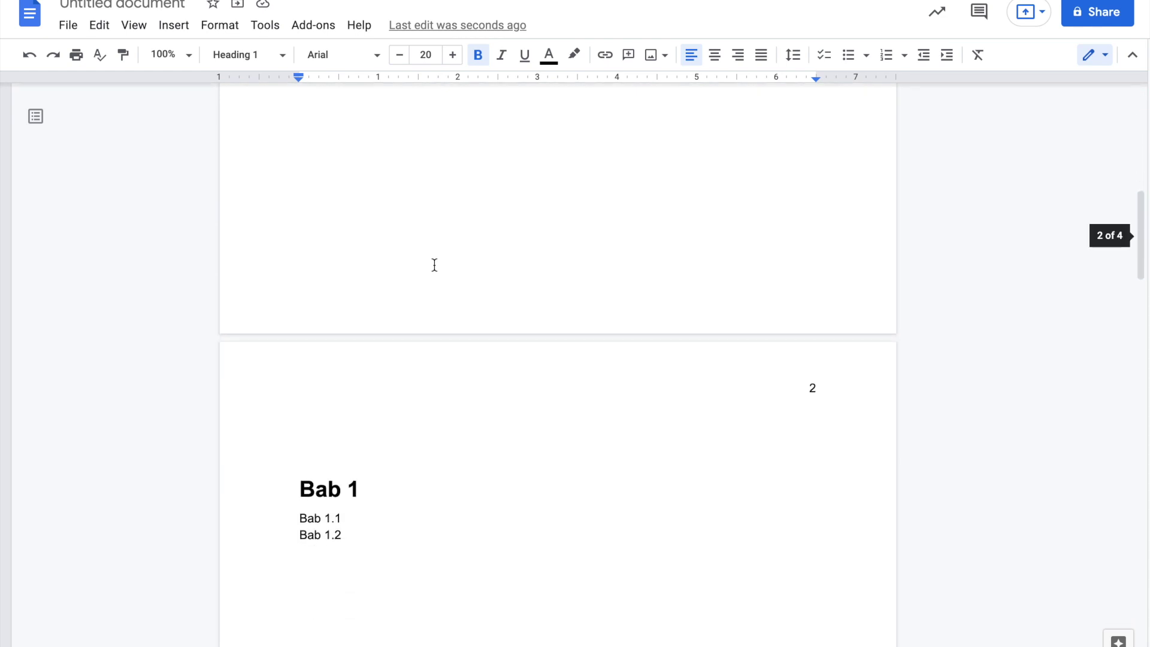
left_click_drag(297, 363, 340, 364)
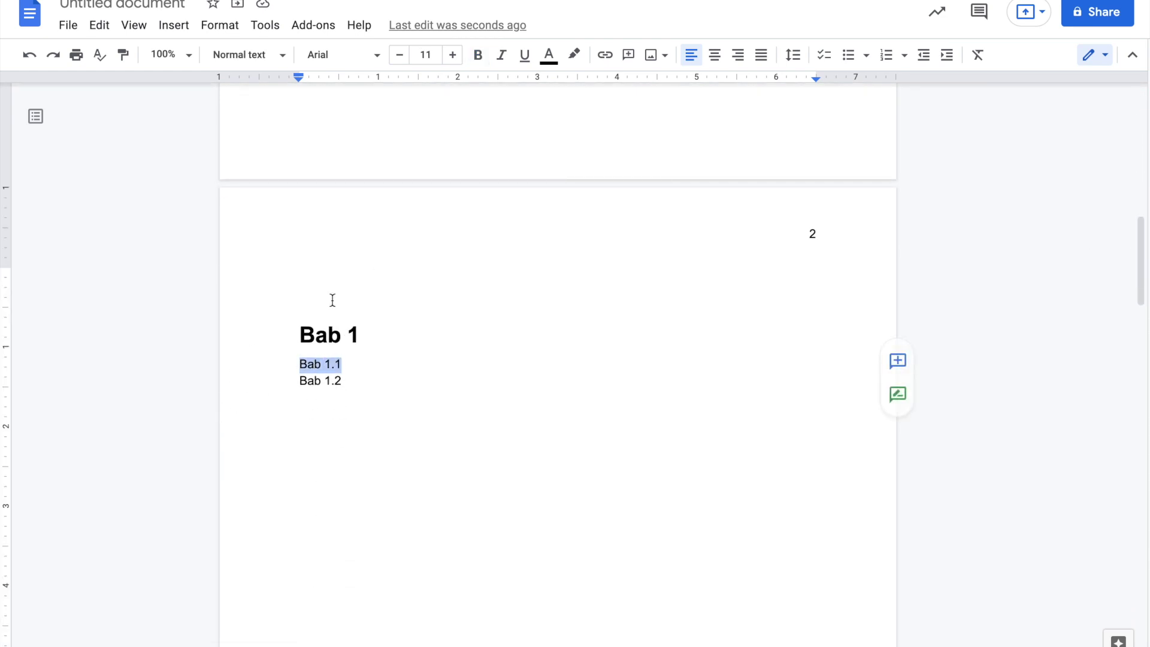
left_click(268, 56)
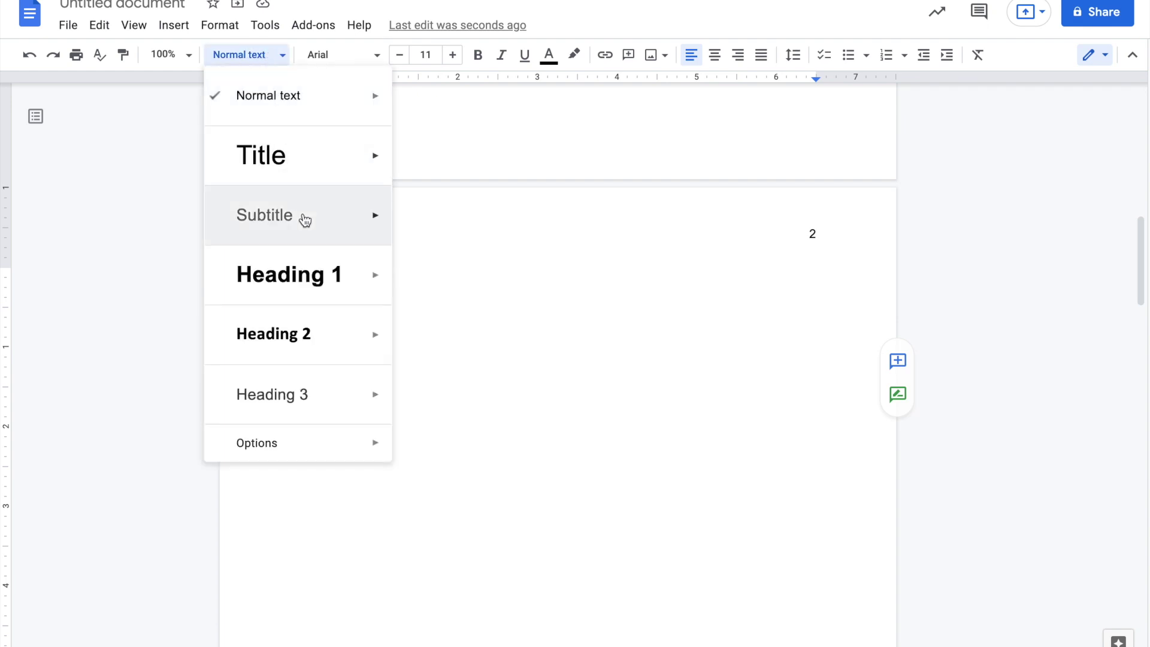
mouse_move(310, 332)
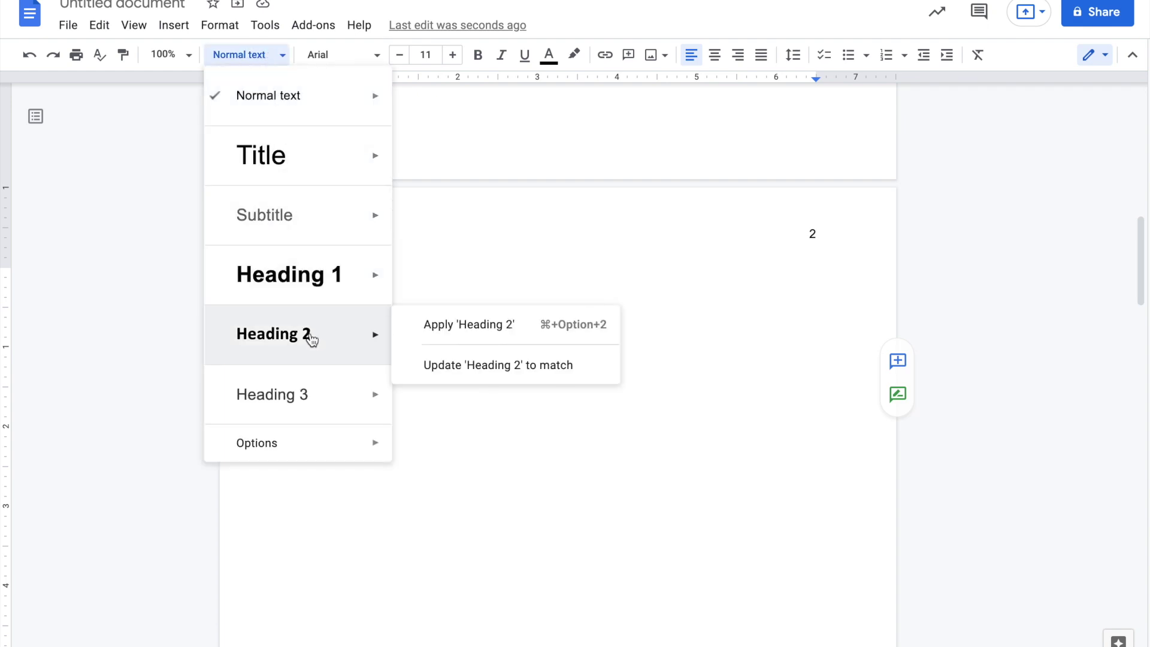
left_click(445, 337)
- Make Bab 1.2 a Heading 2 and type 'Bab 1.2.1' on a new line below it
left_click_drag(298, 410, 342, 409)
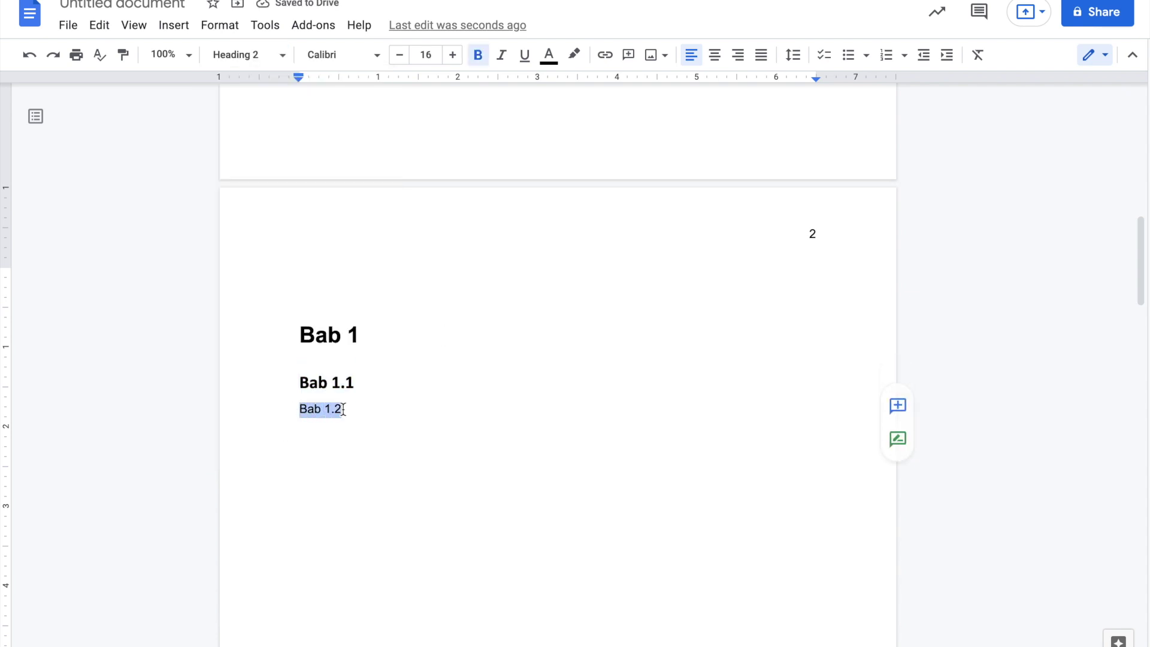
left_click(265, 63)
mouse_move(359, 336)
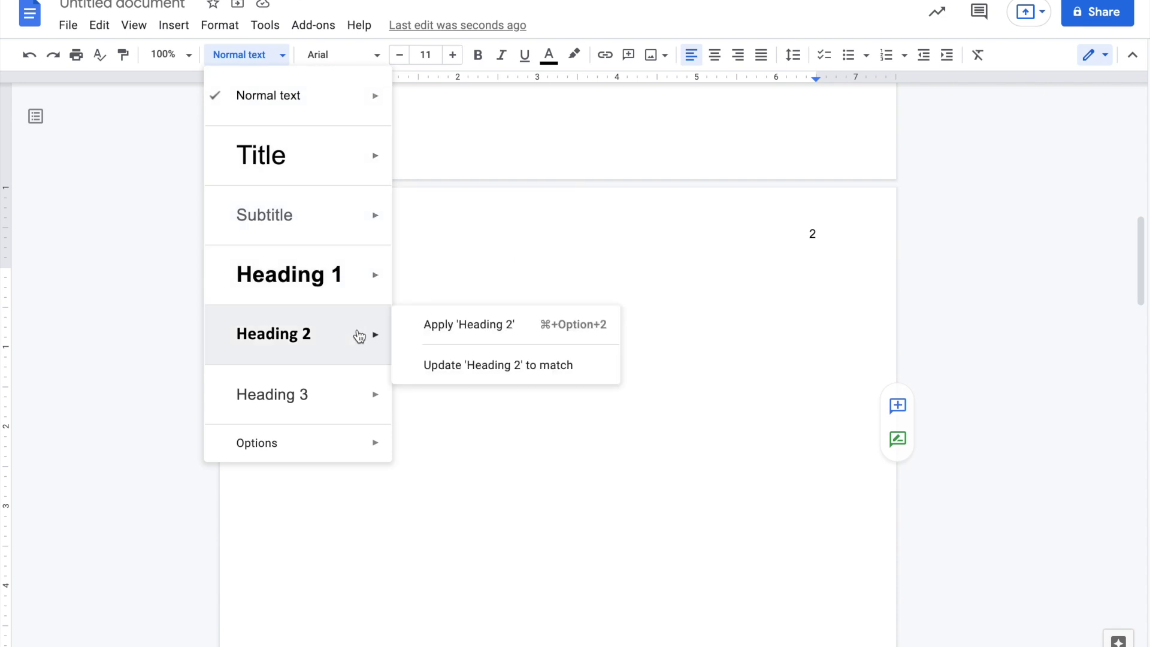
left_click(427, 327)
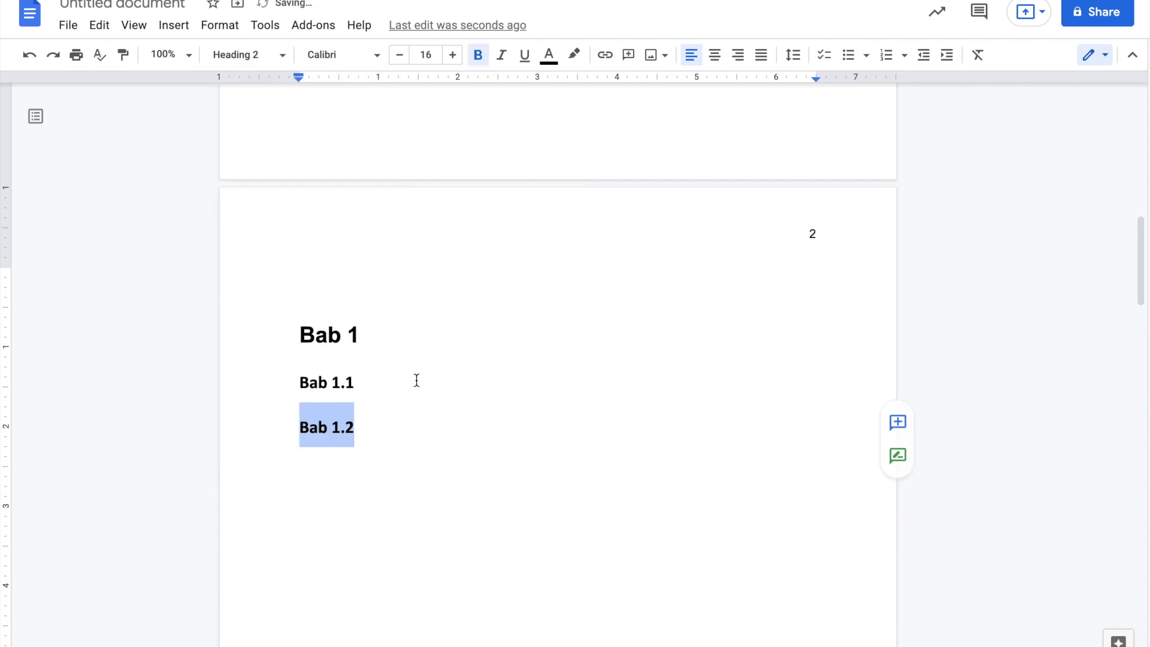
left_click(401, 436)
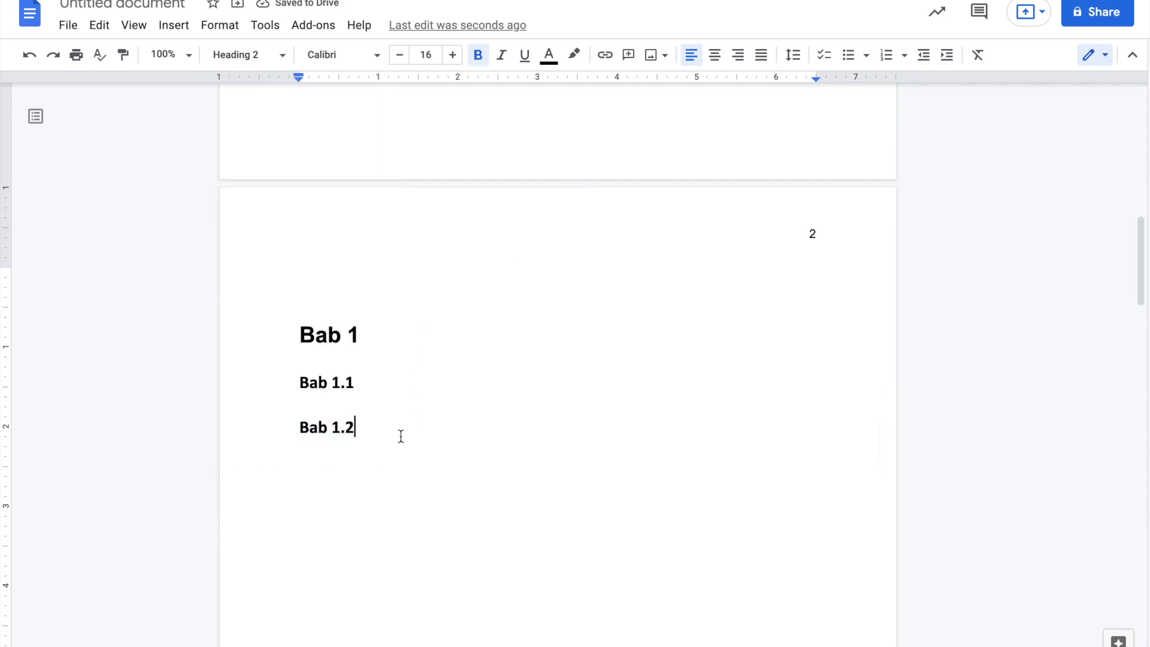
key("Return")
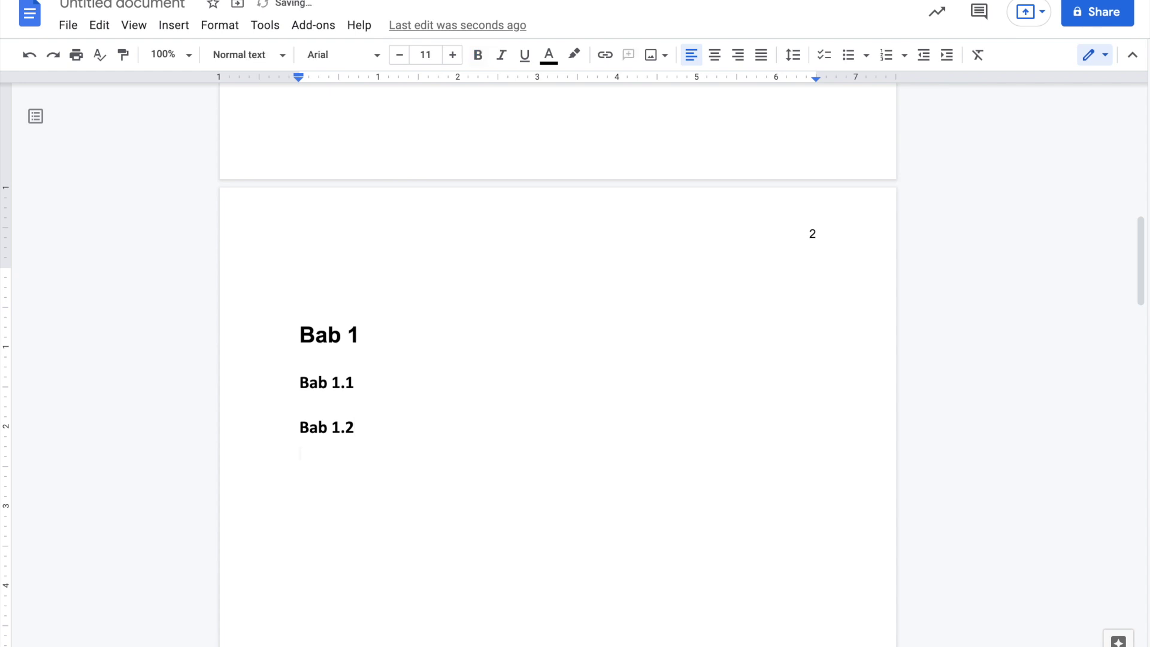
type("Bab 1.2.1")
- Apply Heading 3 to the Bab 1.2.1 line and scroll back up to page 1
left_click_drag(353, 453, 299, 453)
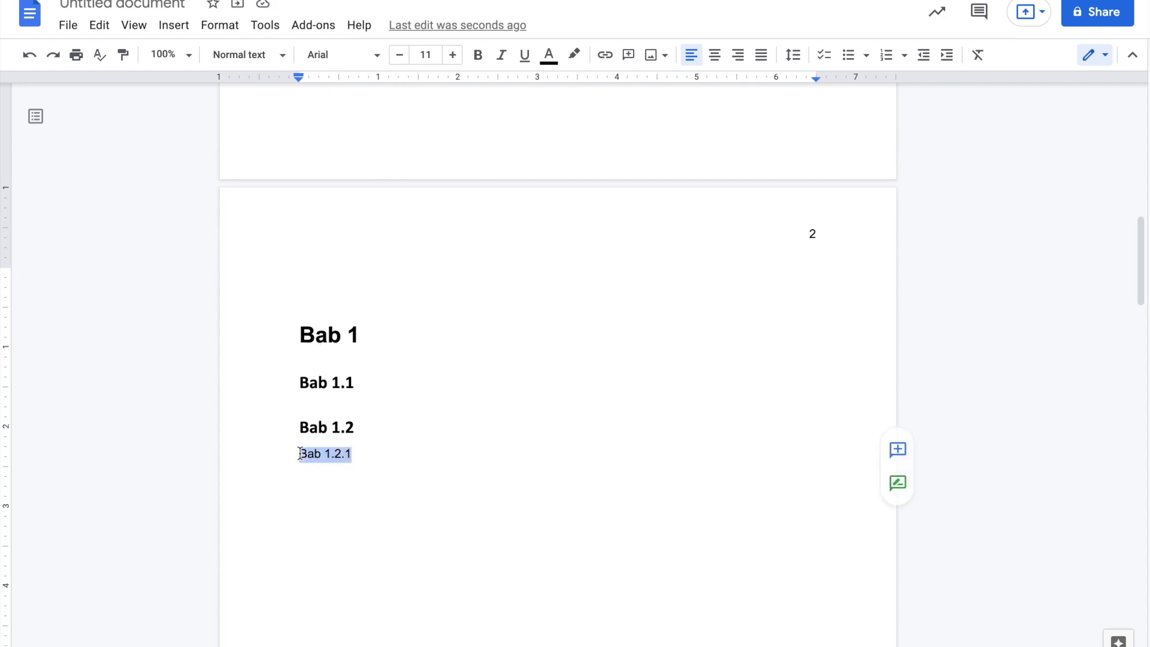
left_click(268, 60)
mouse_move(347, 375)
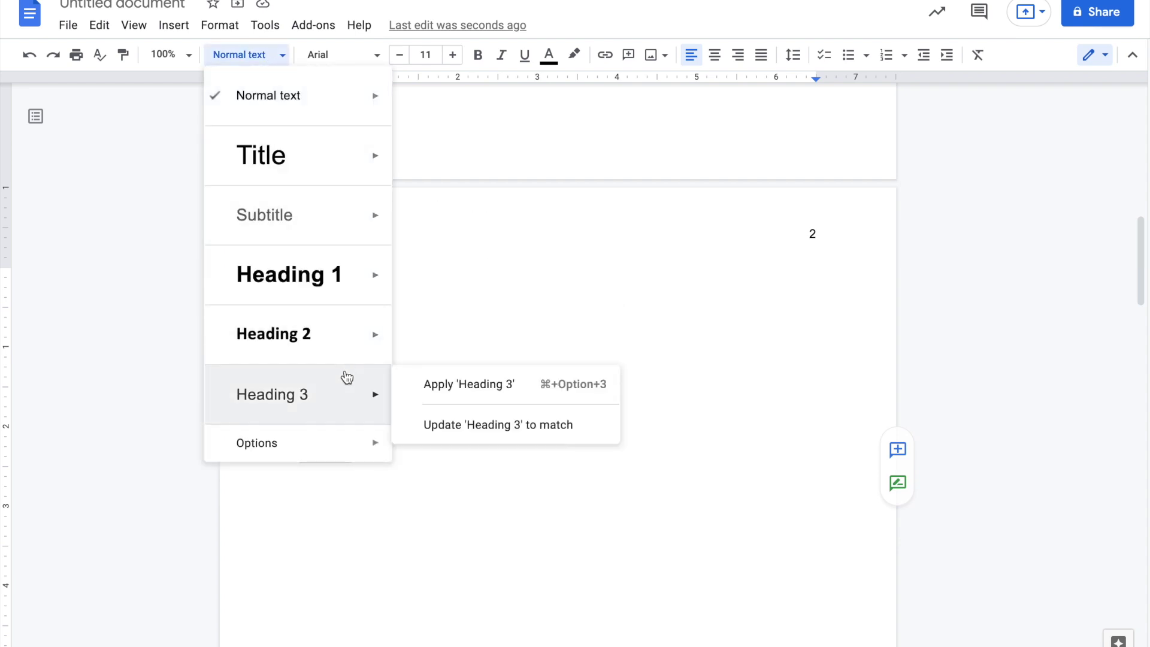
left_click(444, 385)
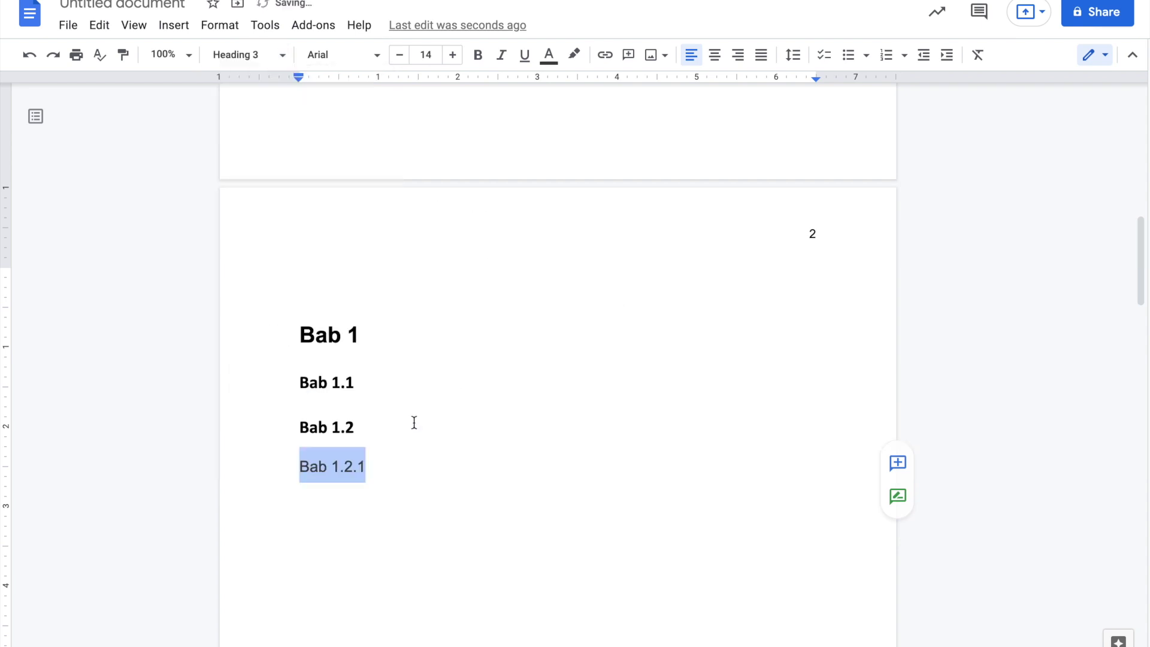
left_click(385, 562)
scroll(418, 398, "up", 10)
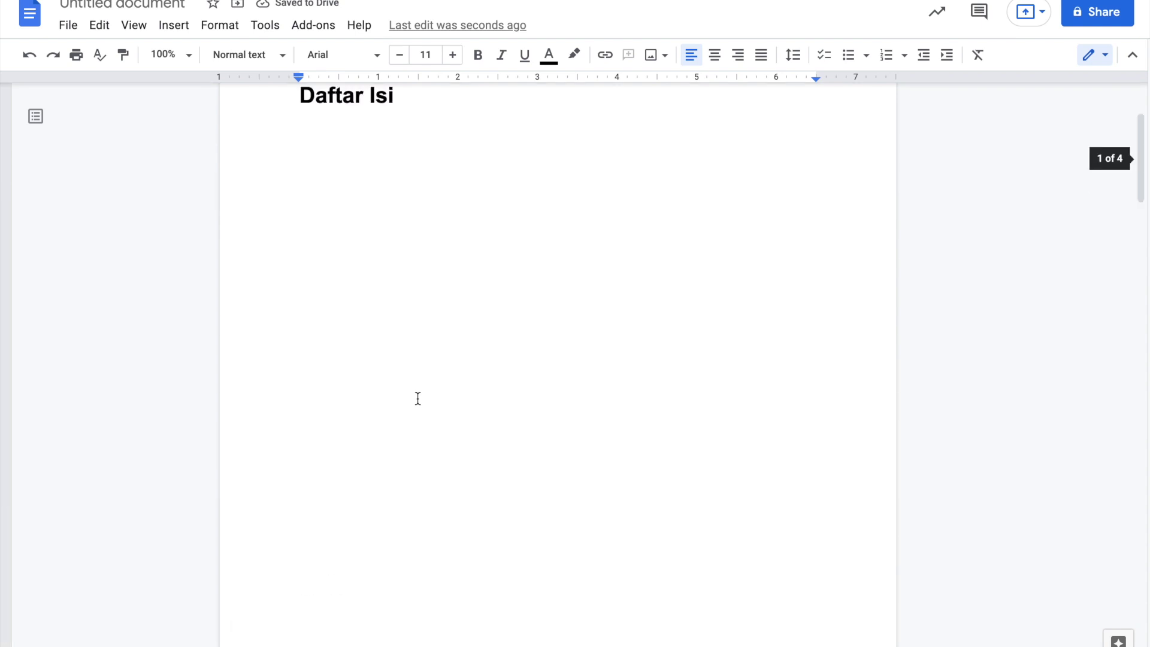
scroll(418, 398, "up", 2)
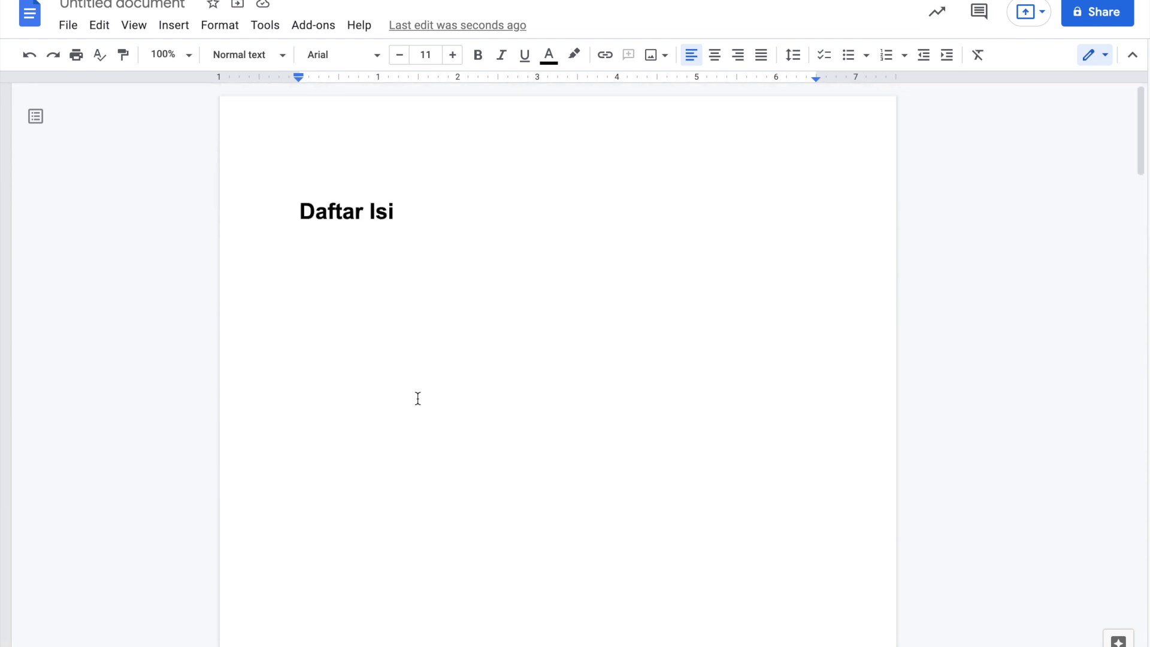
- Insert a table of contents with page numbers below Daftar Isi, followed by a new empty line
left_click(329, 259)
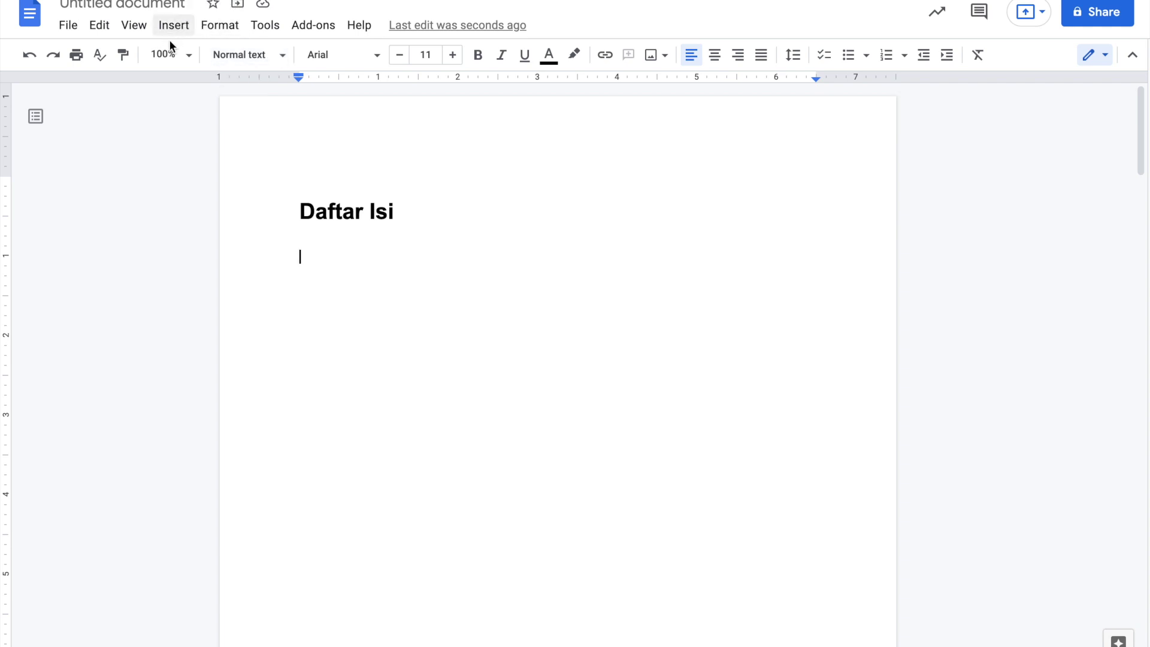
left_click(173, 28)
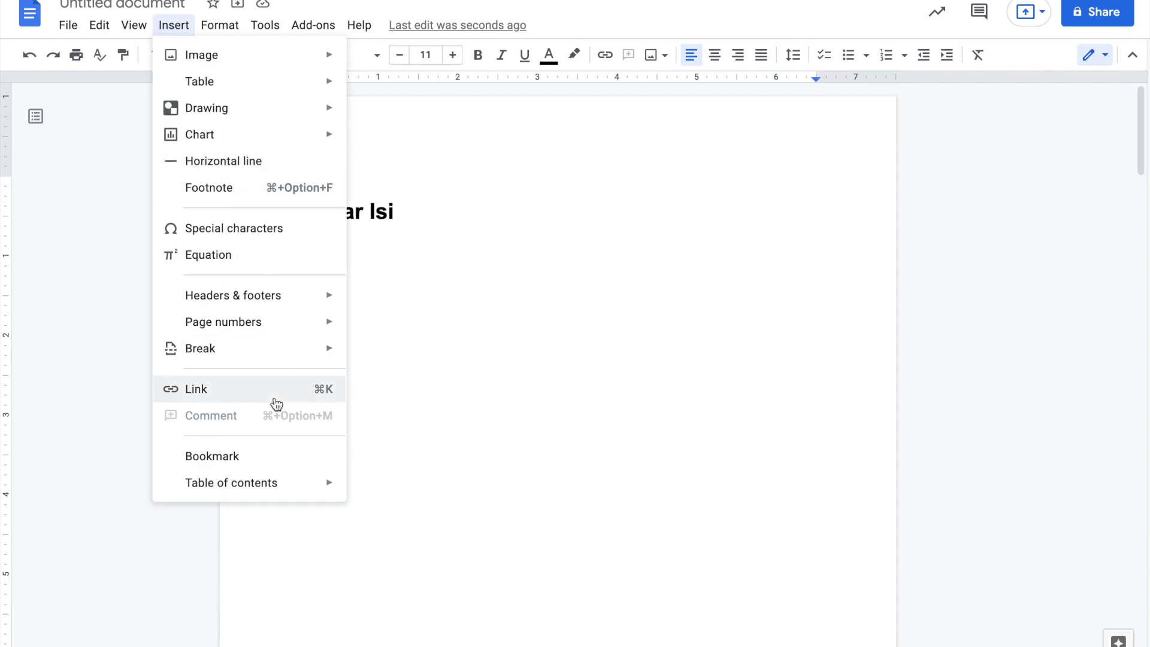
mouse_move(280, 497)
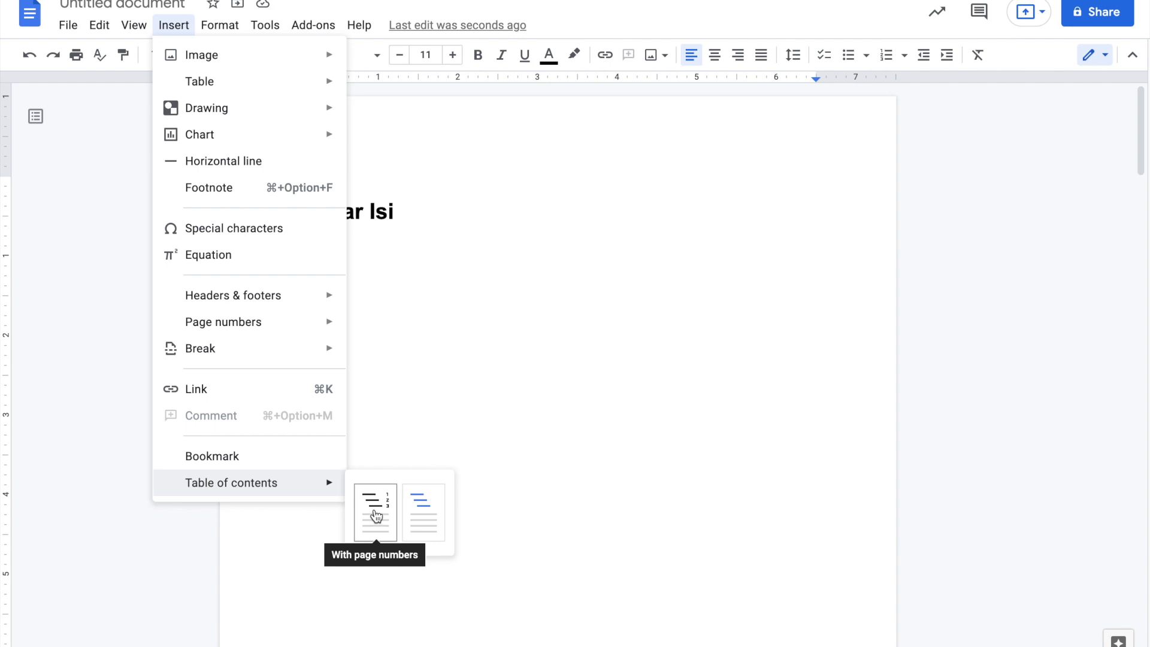
left_click(376, 516)
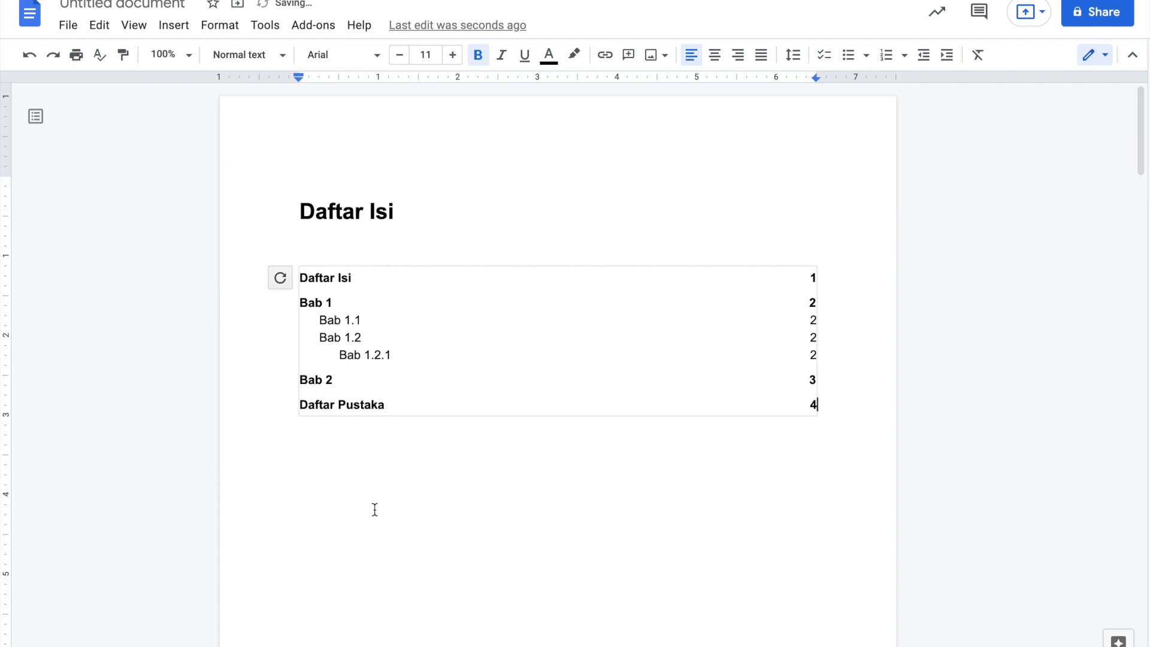
left_click(868, 416)
key("Return")
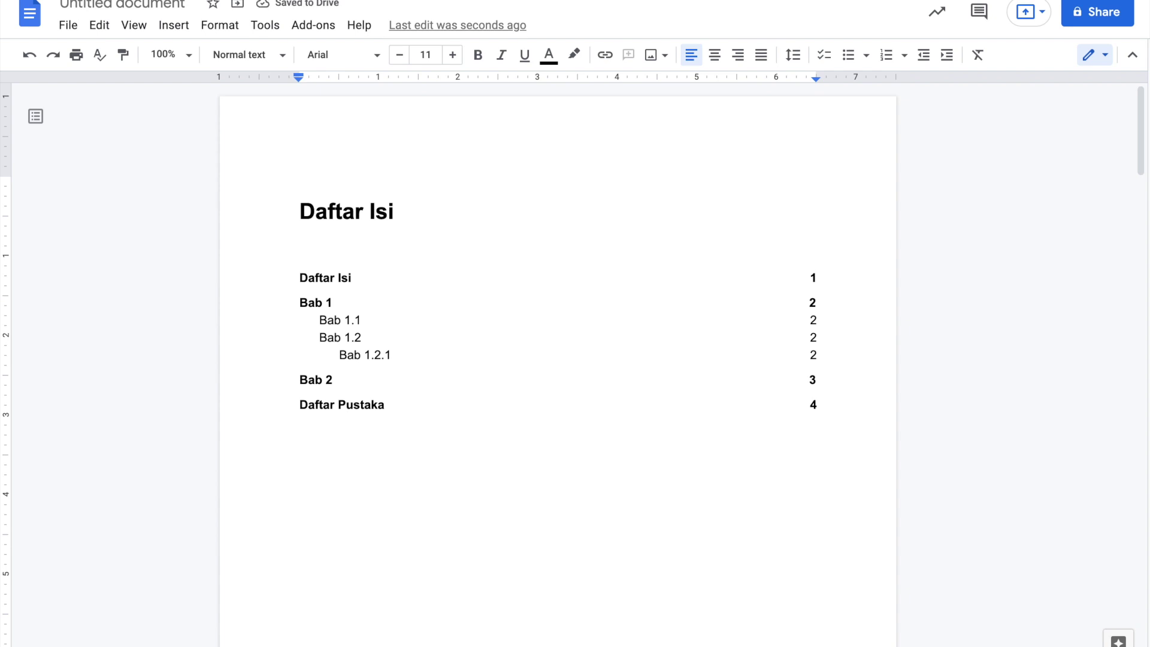
- Insert a blue-links table of contents beneath the numbered one and review it on page 2
left_click(180, 30)
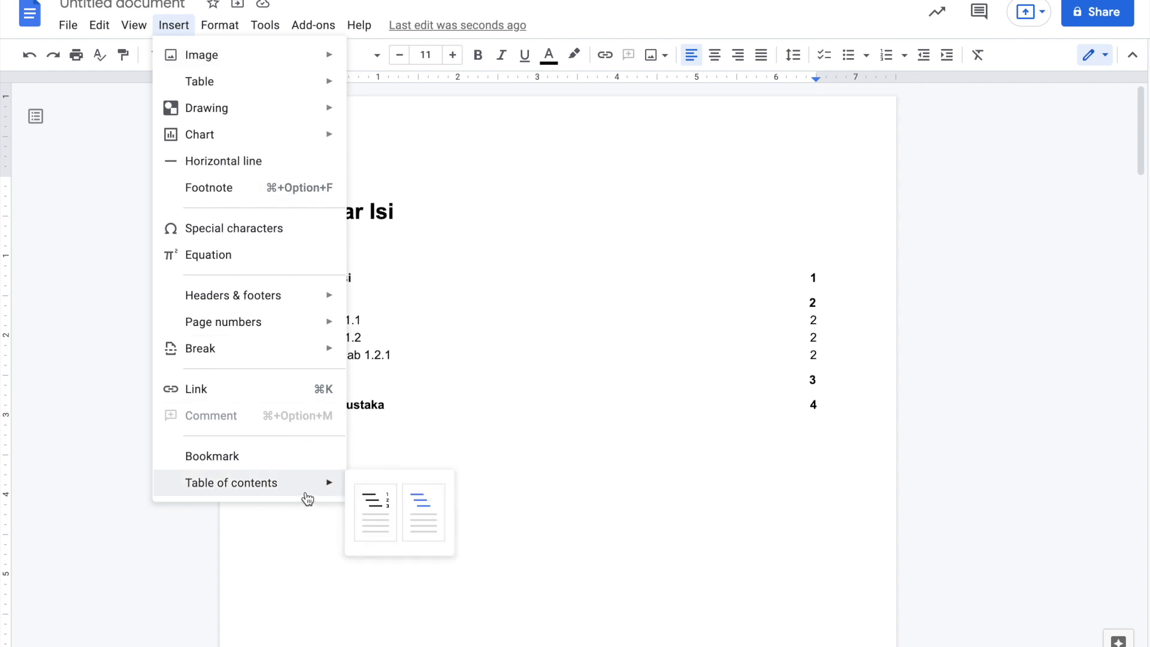
left_click(425, 510)
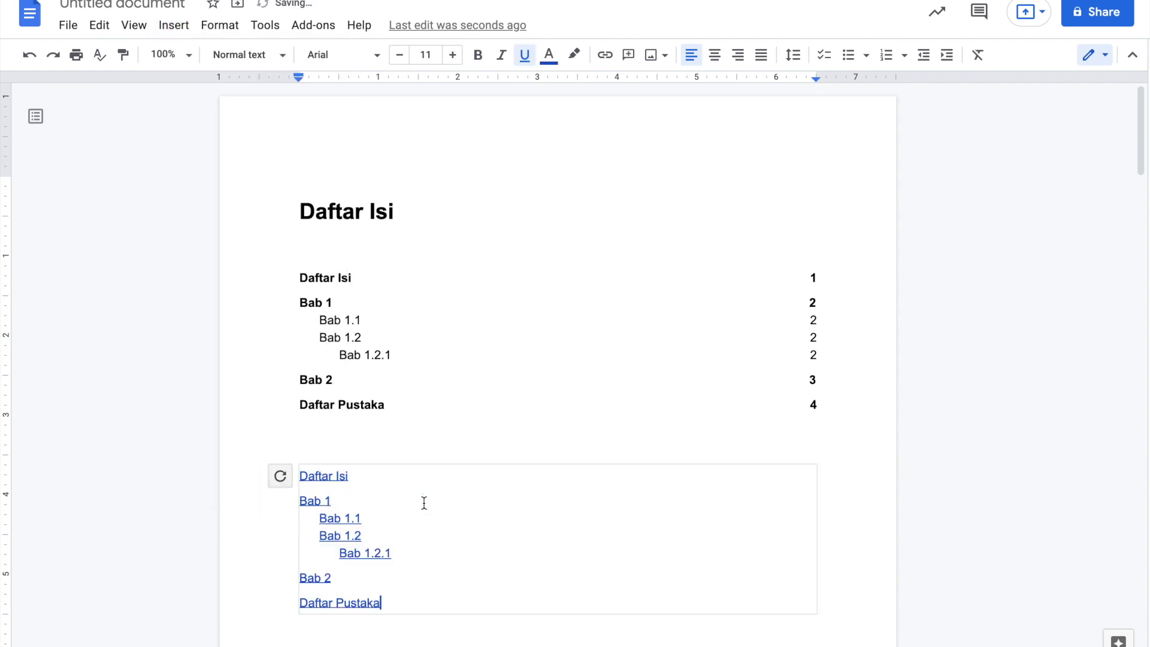
scroll(423, 503, "down", 1)
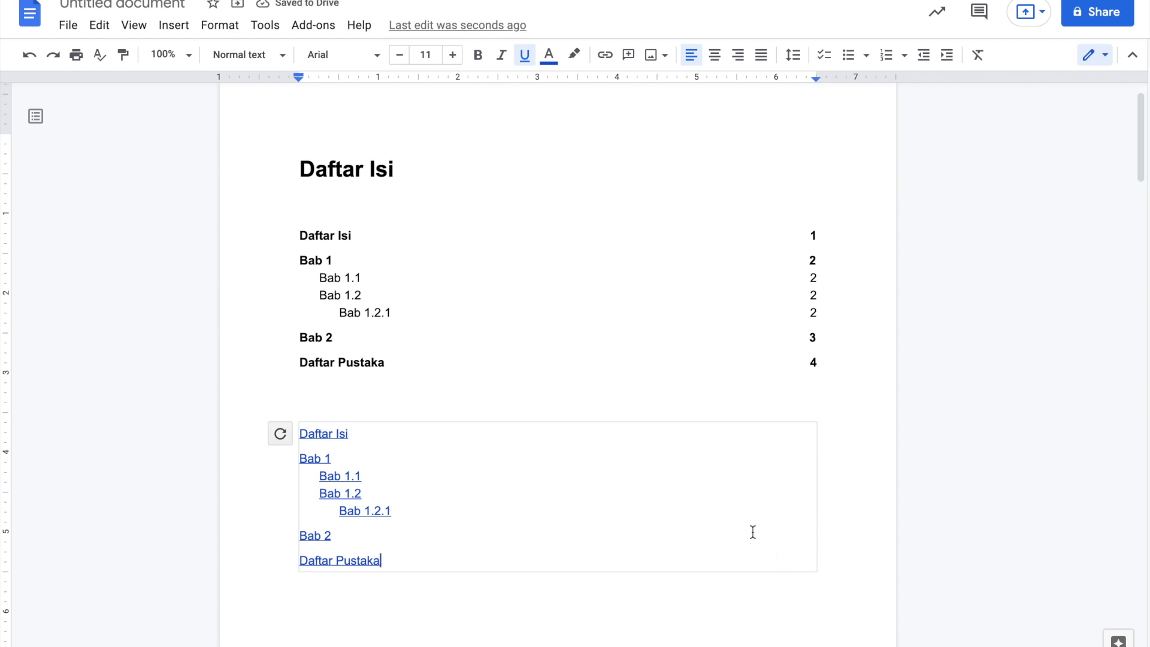
scroll(753, 531, "down", 2)
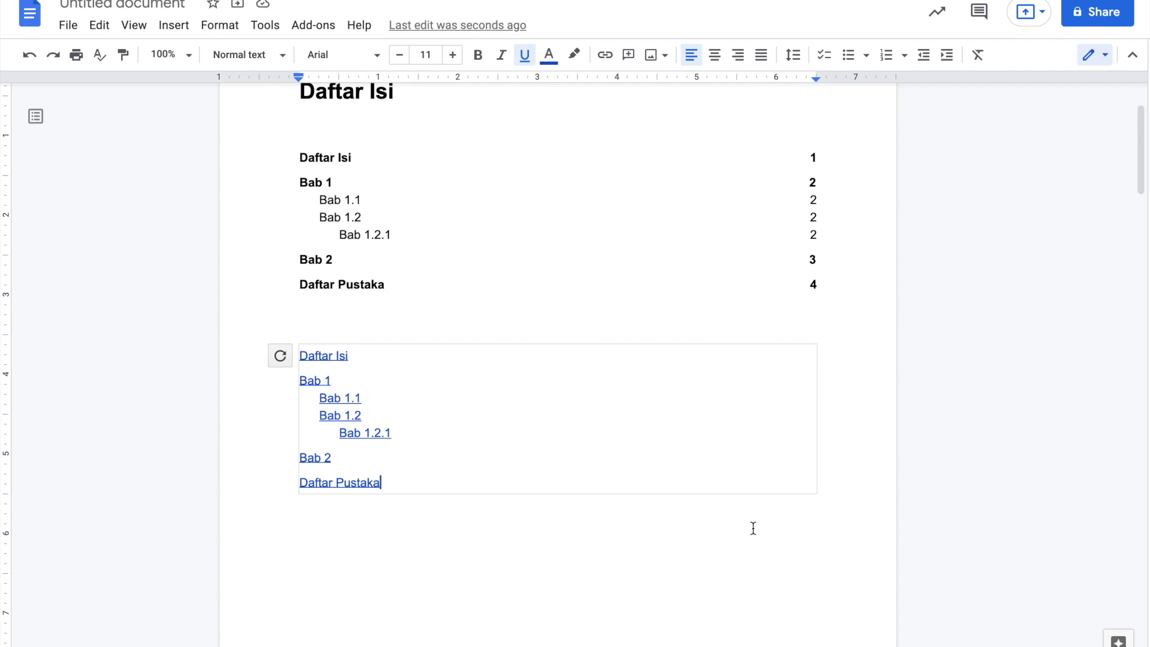
scroll(753, 528, "down", 10)
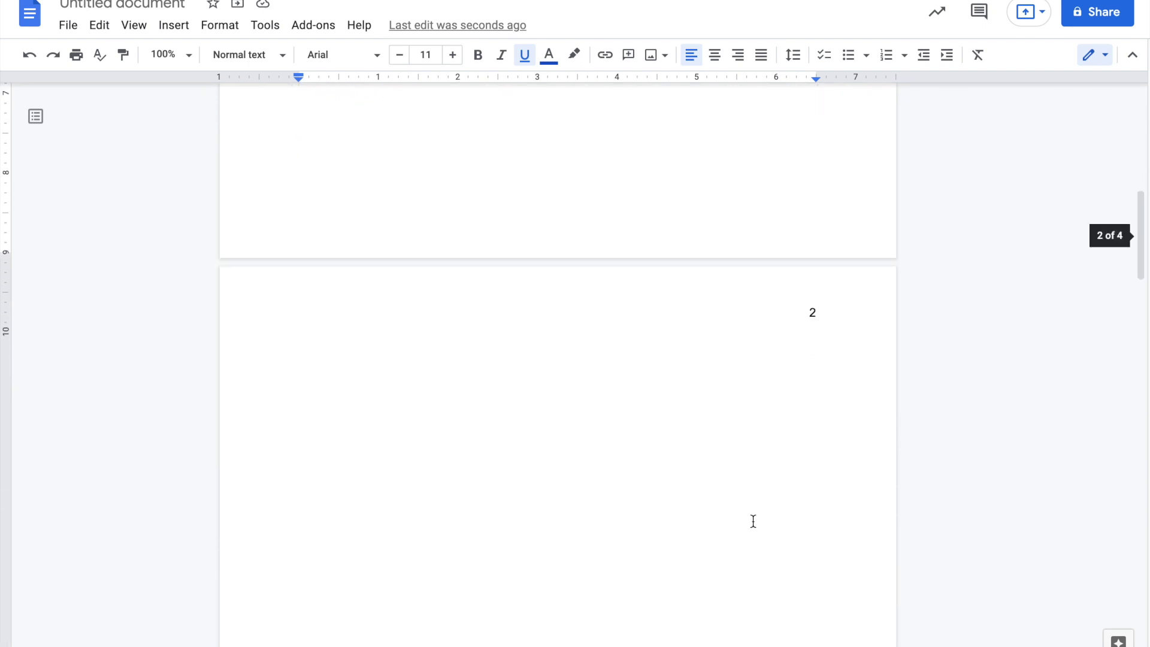
scroll(753, 521, "down", 10)
scroll(753, 521, "up", 4)
scroll(753, 521, "up", 6)
scroll(543, 484, "down", 1)
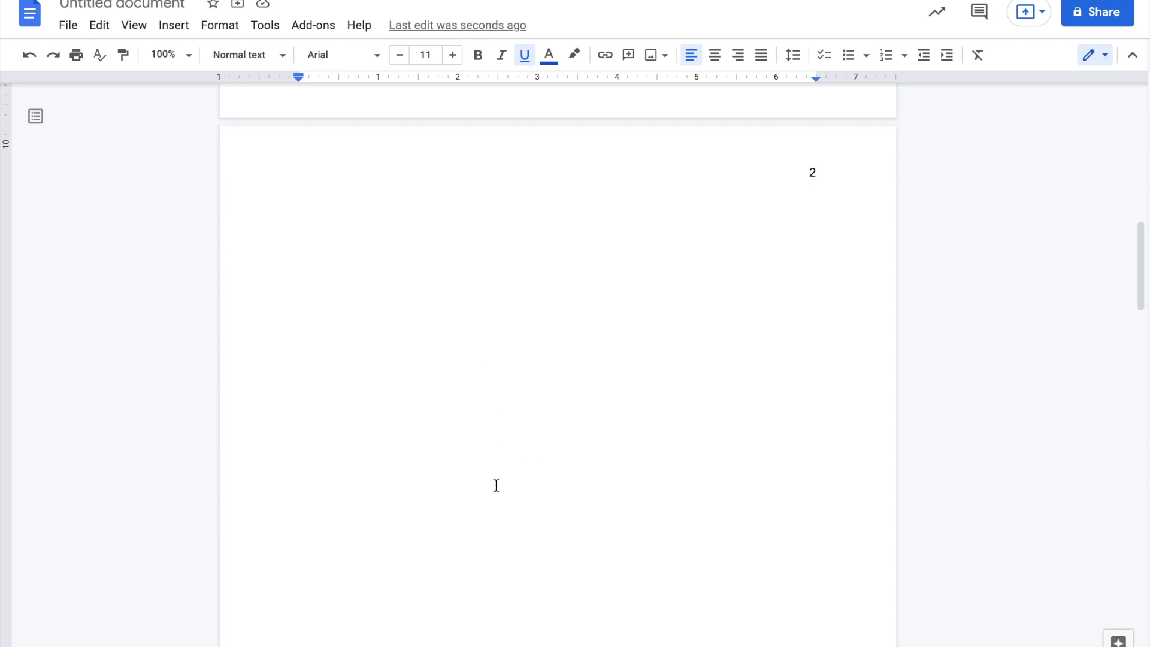
scroll(495, 485, "up", 10)
scroll(395, 153, "up", 2)
scroll(436, 332, "down", 12)
scroll(436, 332, "down", 3)
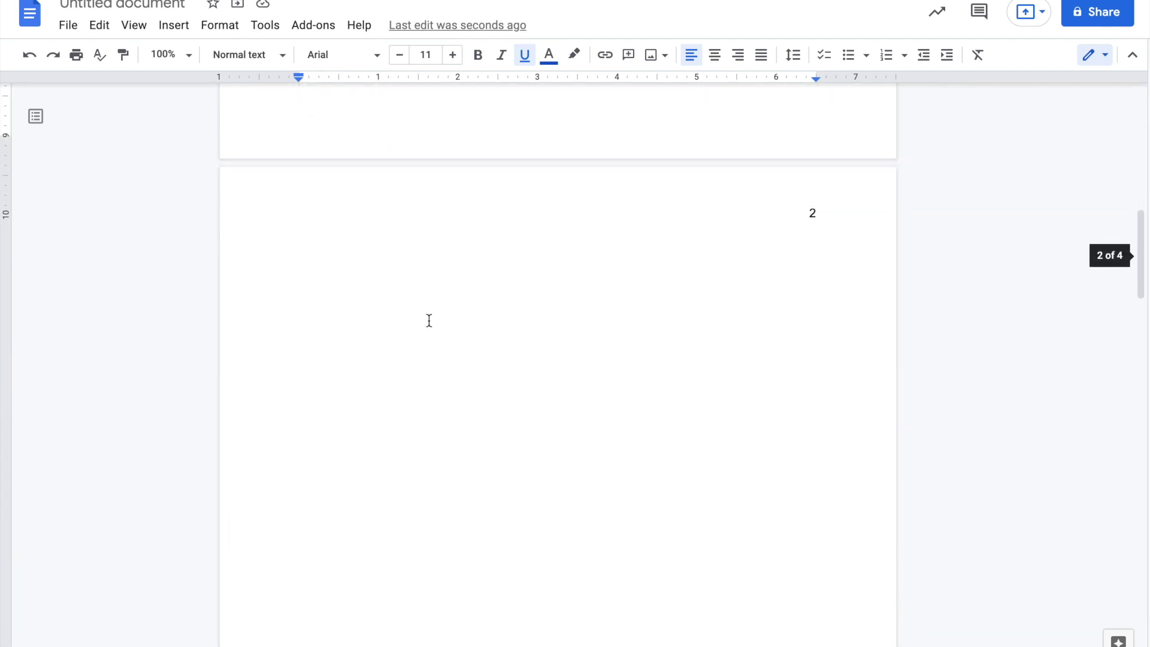
- Delete all the blank lines above the Bab 1 heading
left_click_drag(364, 523, 352, 153)
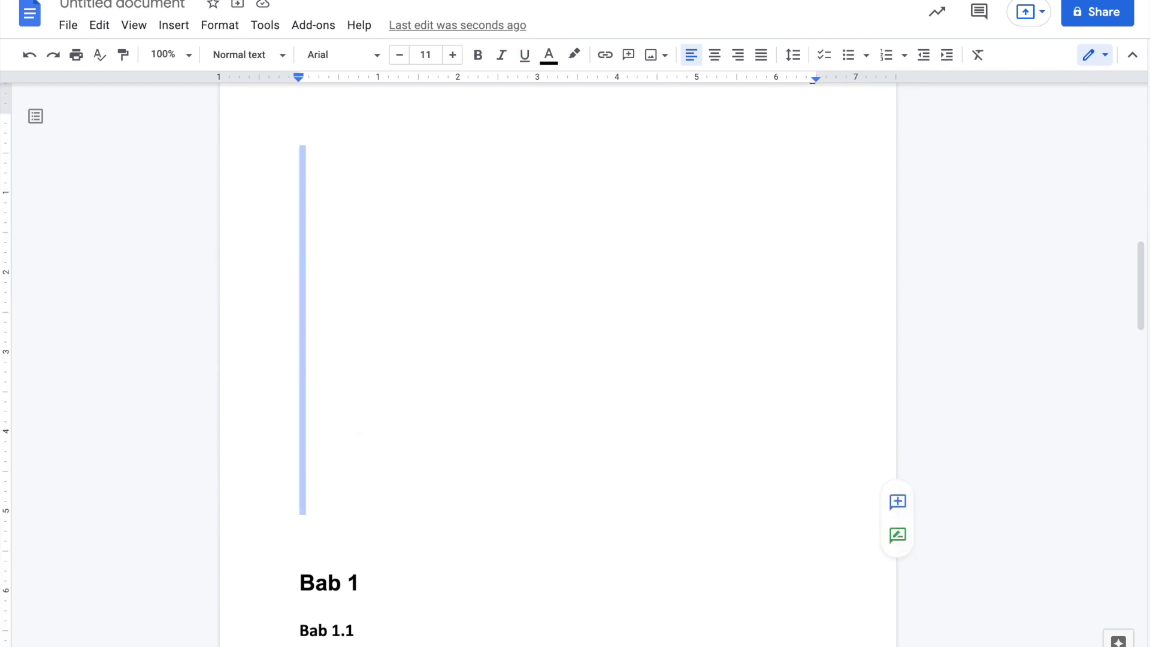
key("BackSpace")
scroll(351, 152, "up", 2)
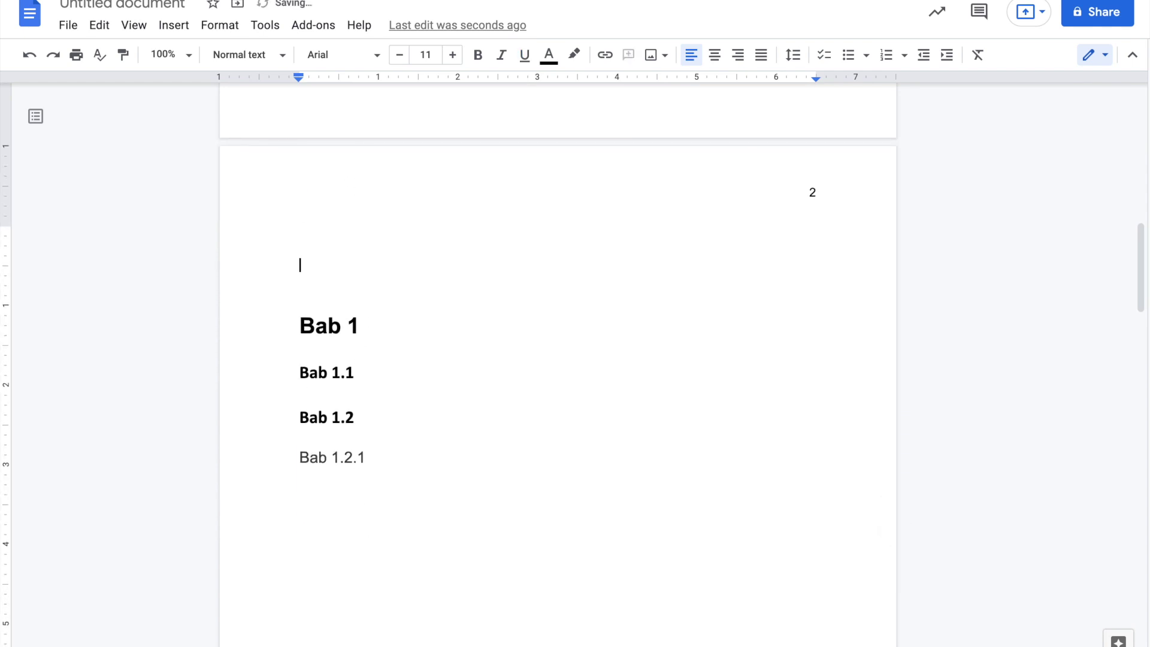
key("shift+Up")
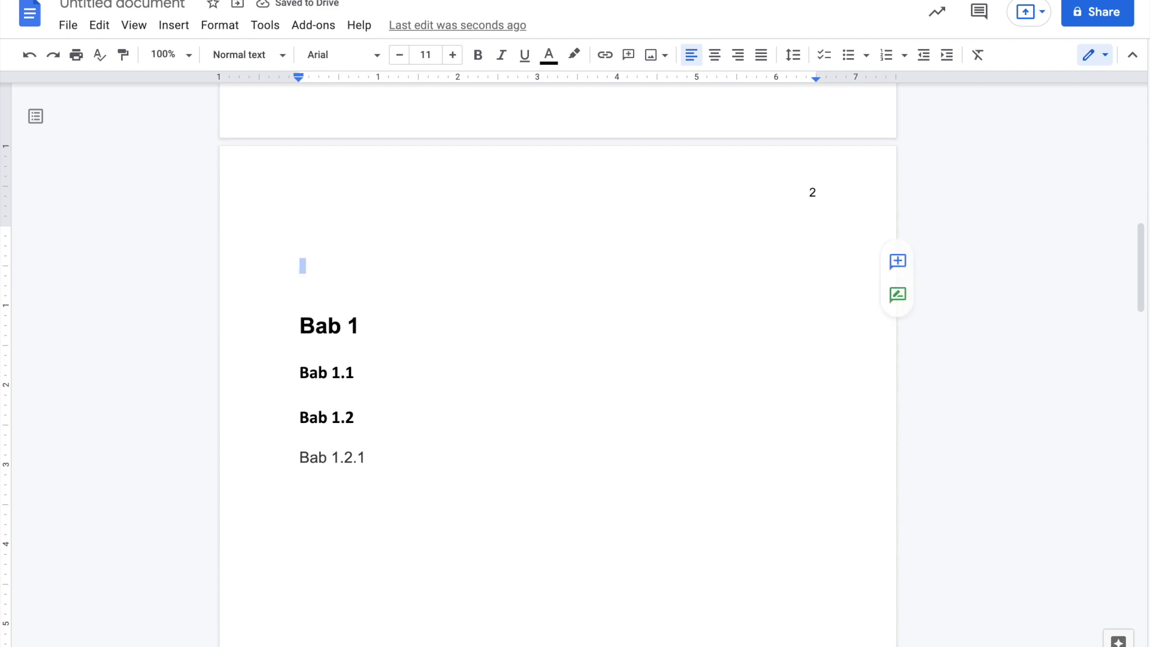
key("BackSpace")
key("BackSpace")
key("BackSpace")
key("BackSpace")
- Add a new line 'Bab 1.1.1' below Bab 1.1 and style it as Heading 3
scroll(421, 399, "down", 1)
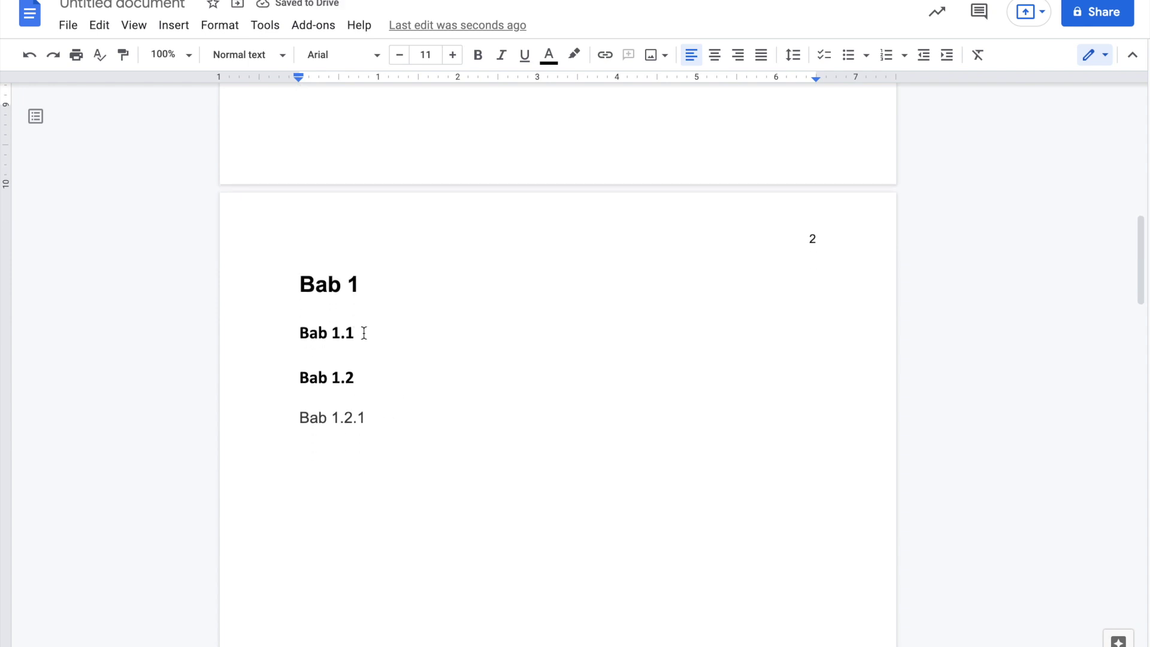
left_click(364, 333)
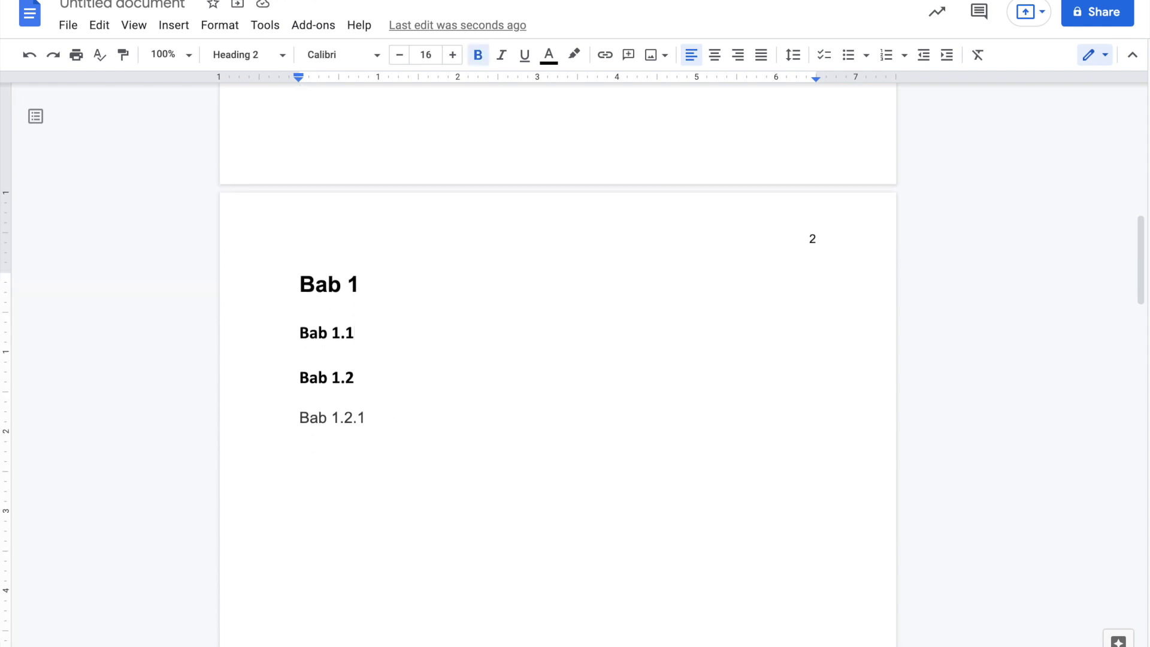
key("Return")
type("Bab 1.1.1")
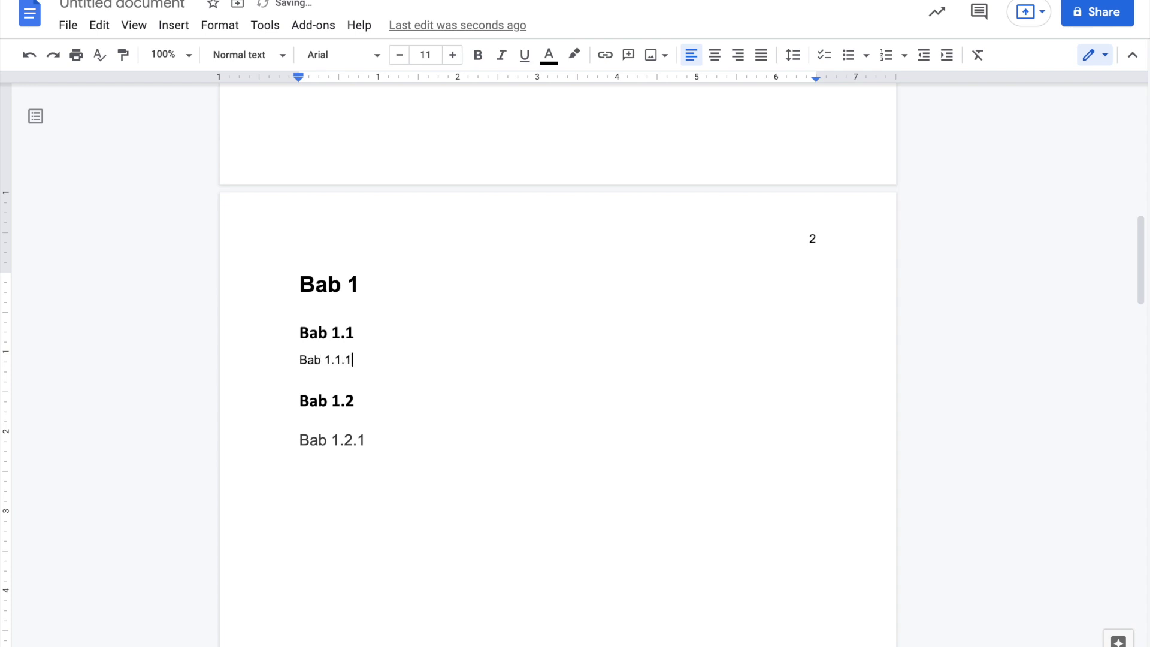
left_click_drag(354, 359, 299, 359)
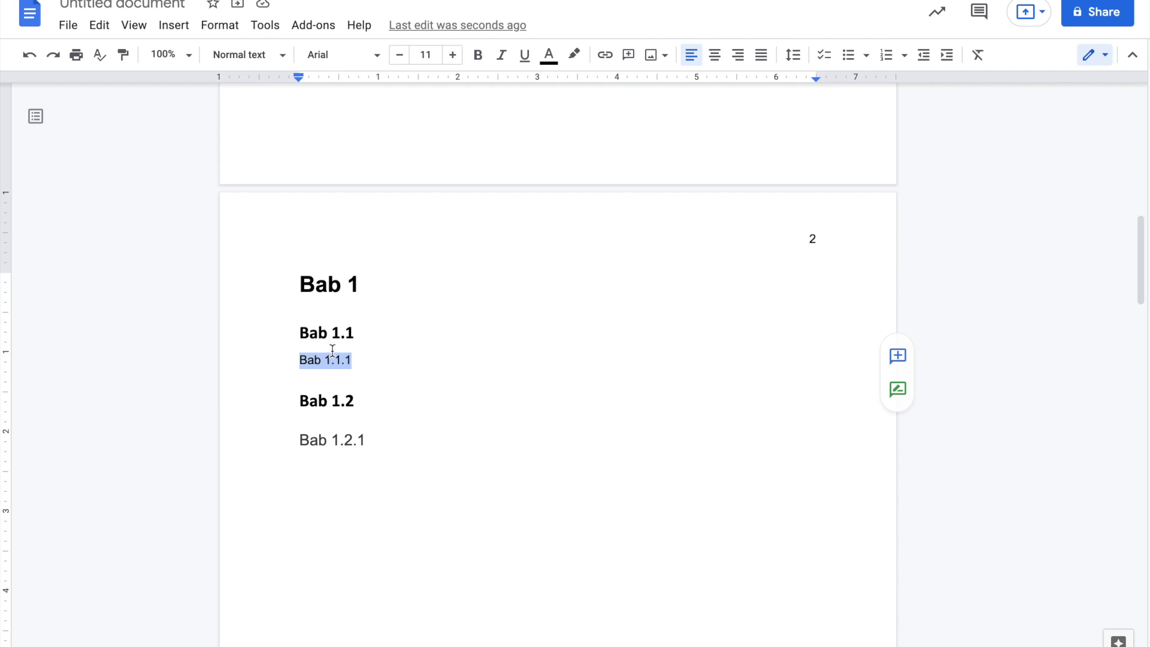
left_click(267, 59)
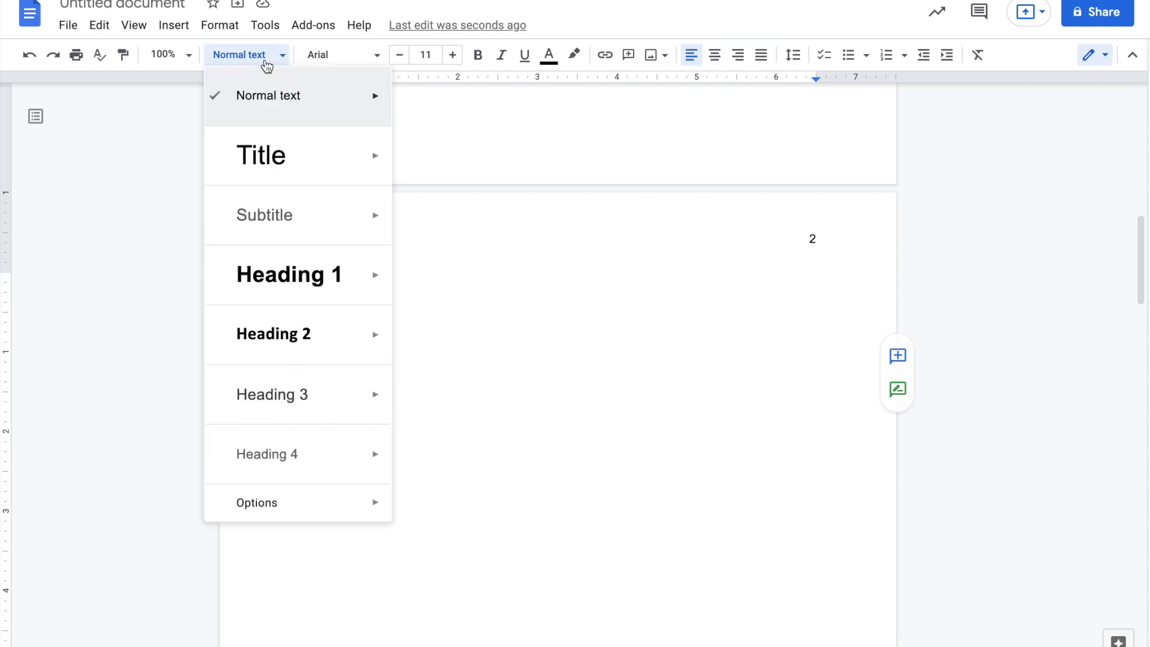
mouse_move(346, 397)
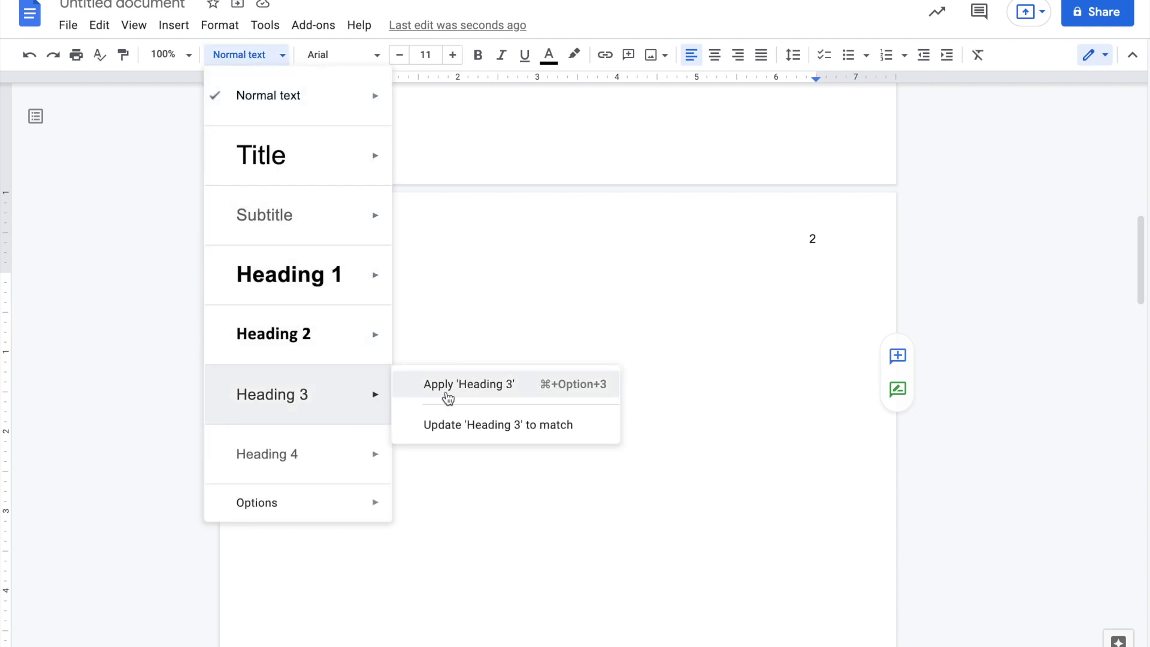
left_click(457, 386)
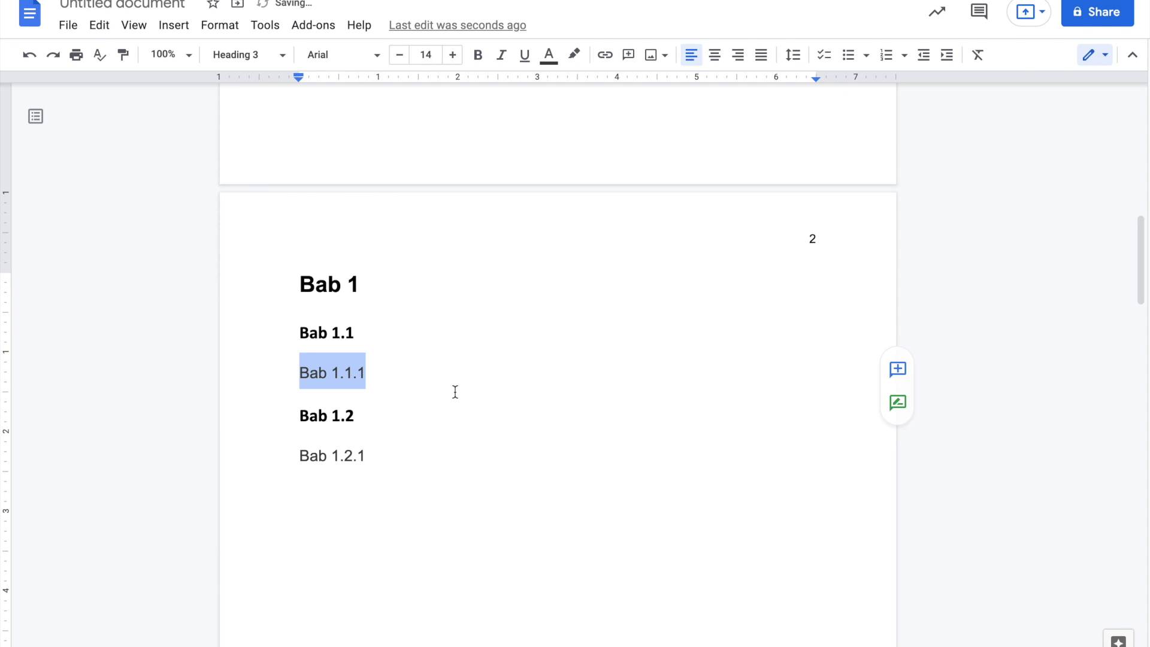
scroll(455, 392, "up", 1)
scroll(455, 392, "up", 10)
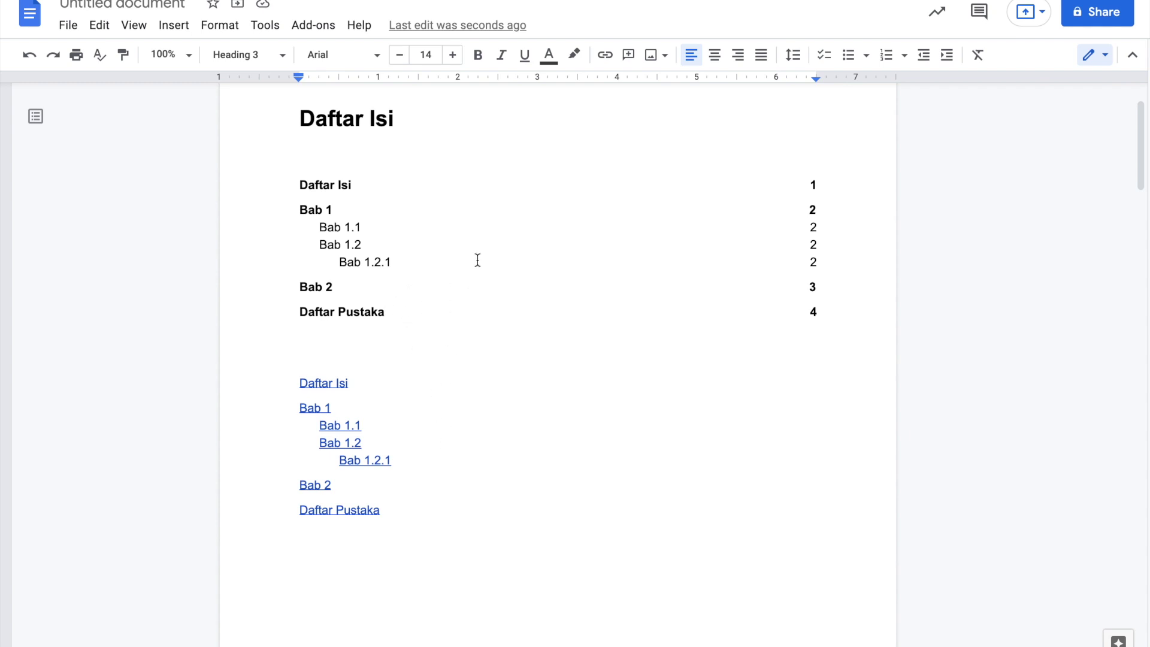
- Refresh the numbered and the blue-link tables of contents so both list Bab 1.1.1
left_click(450, 241)
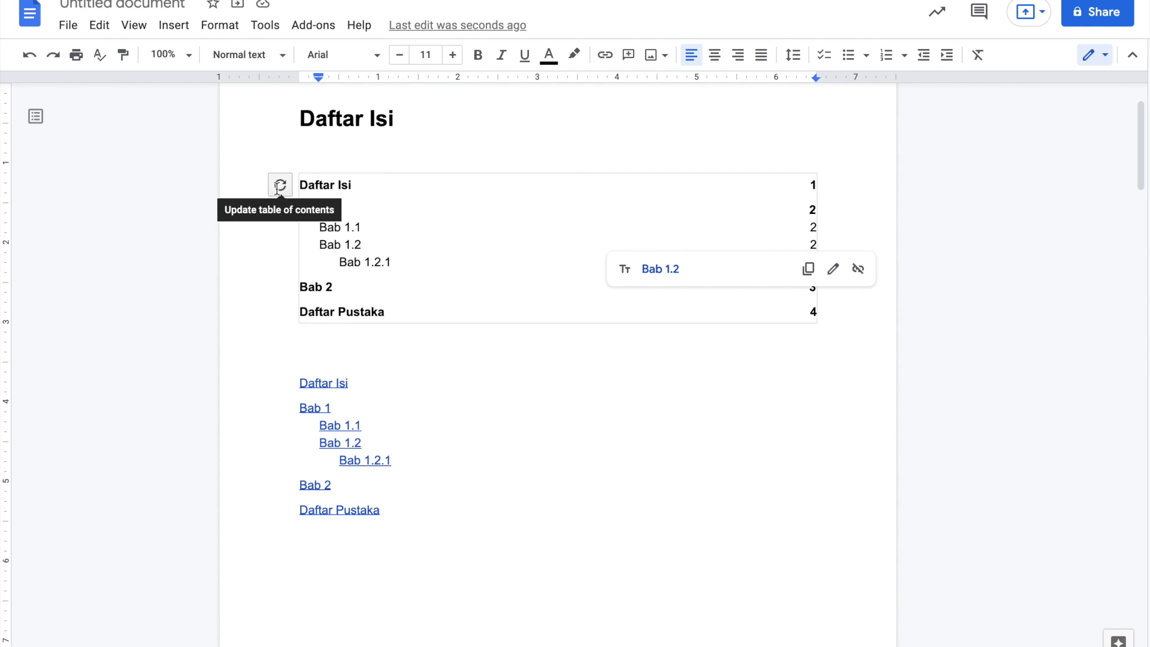
left_click(278, 186)
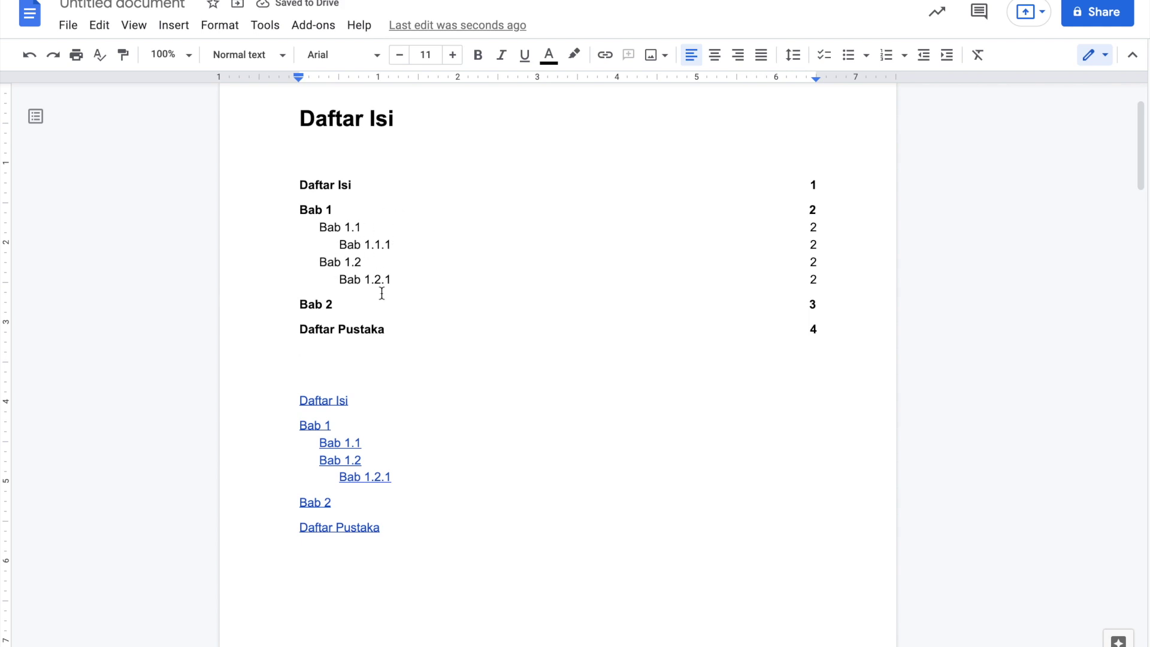
left_click(375, 454)
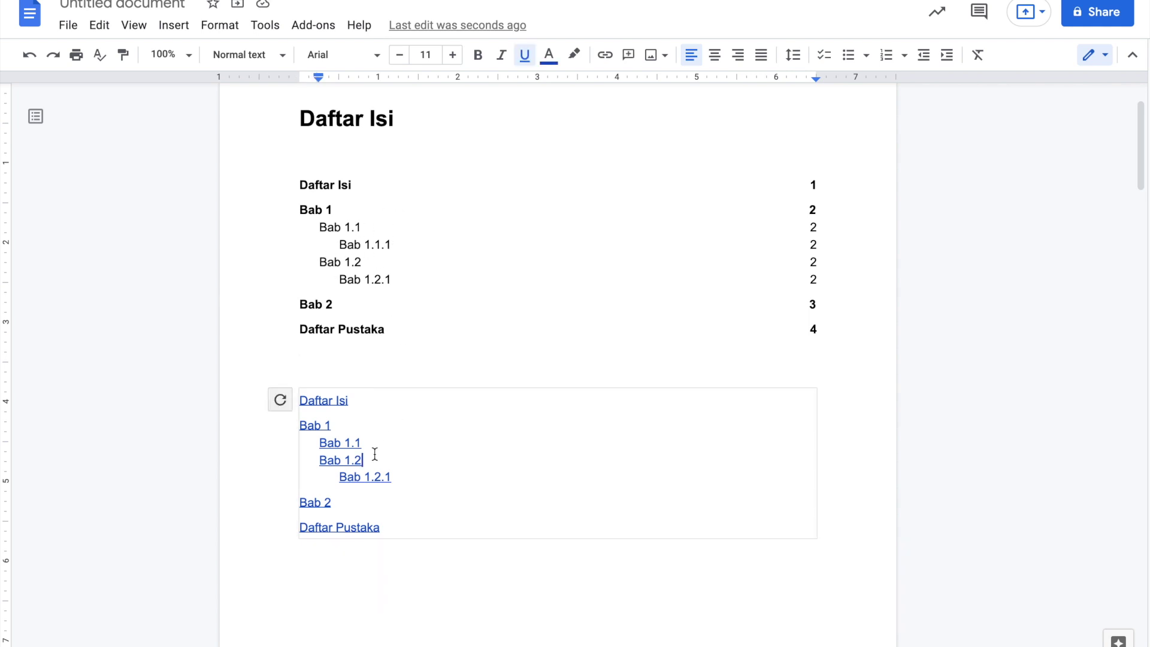
left_click(280, 401)
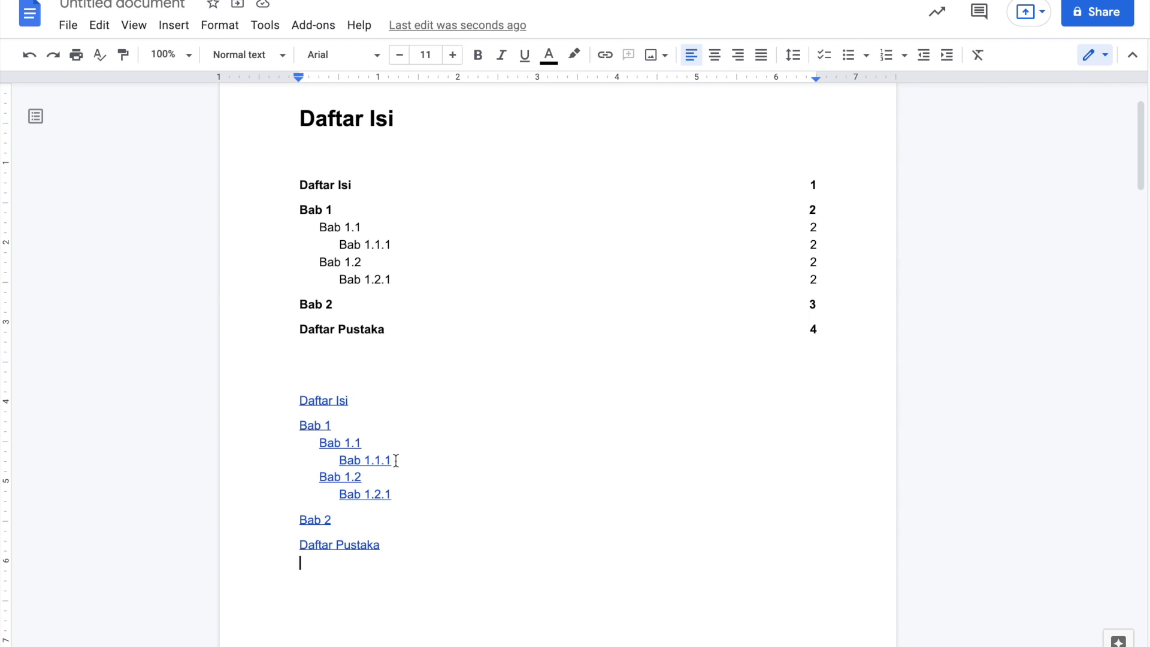
- Delete the blank lines above Bab 2 and scroll through to confirm it starts page 3
scroll(396, 460, "down", 15)
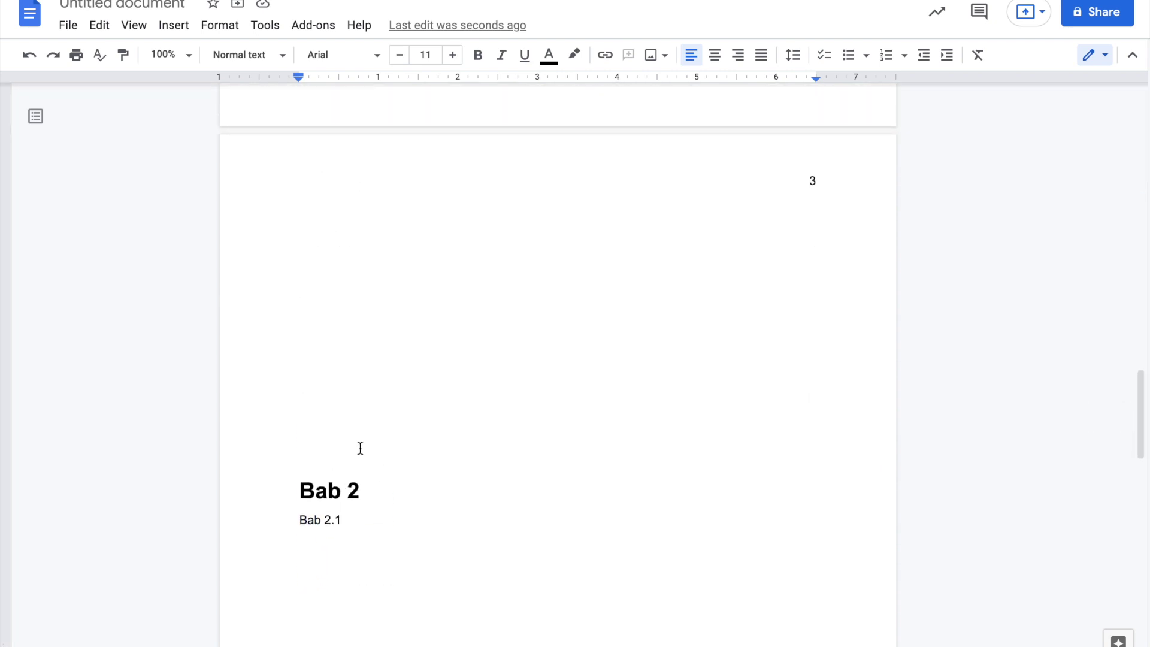
left_click_drag(353, 447, 330, 269)
scroll(330, 269, "up", 1)
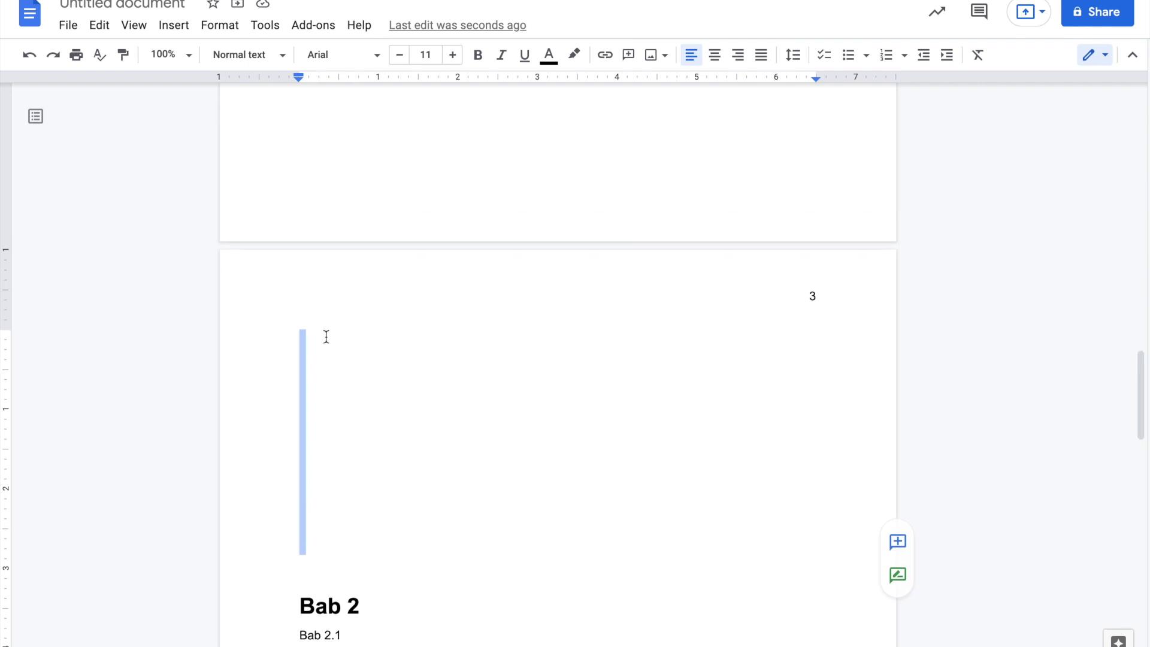
key("BackSpace")
key("BackSpace")
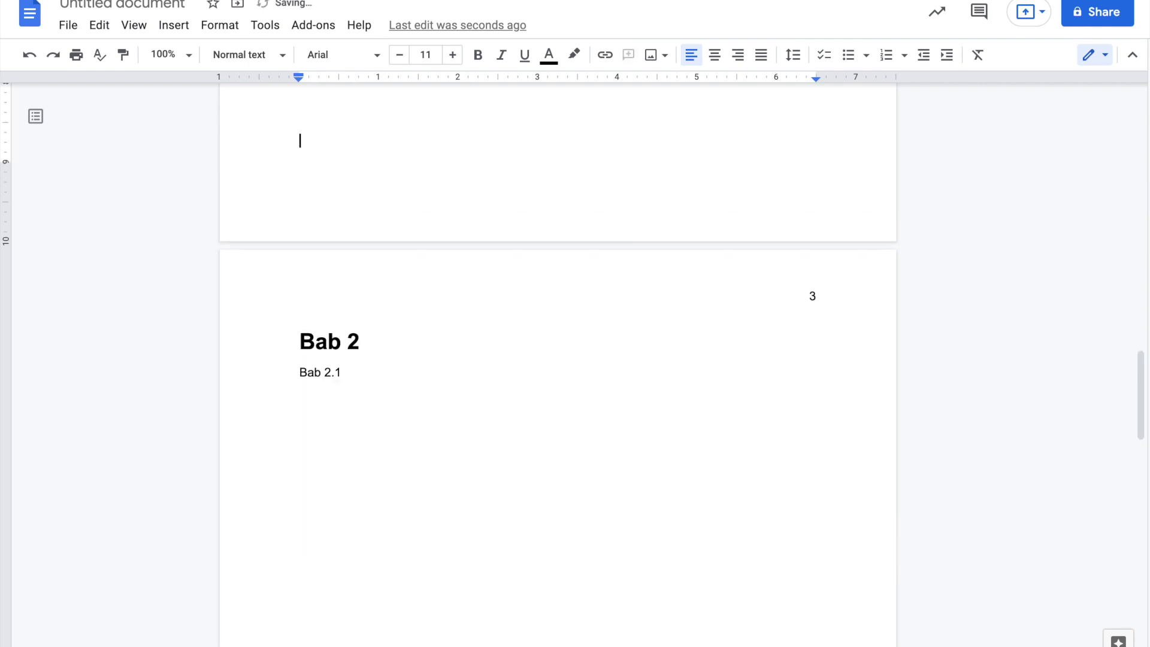
scroll(339, 427, "down", 12)
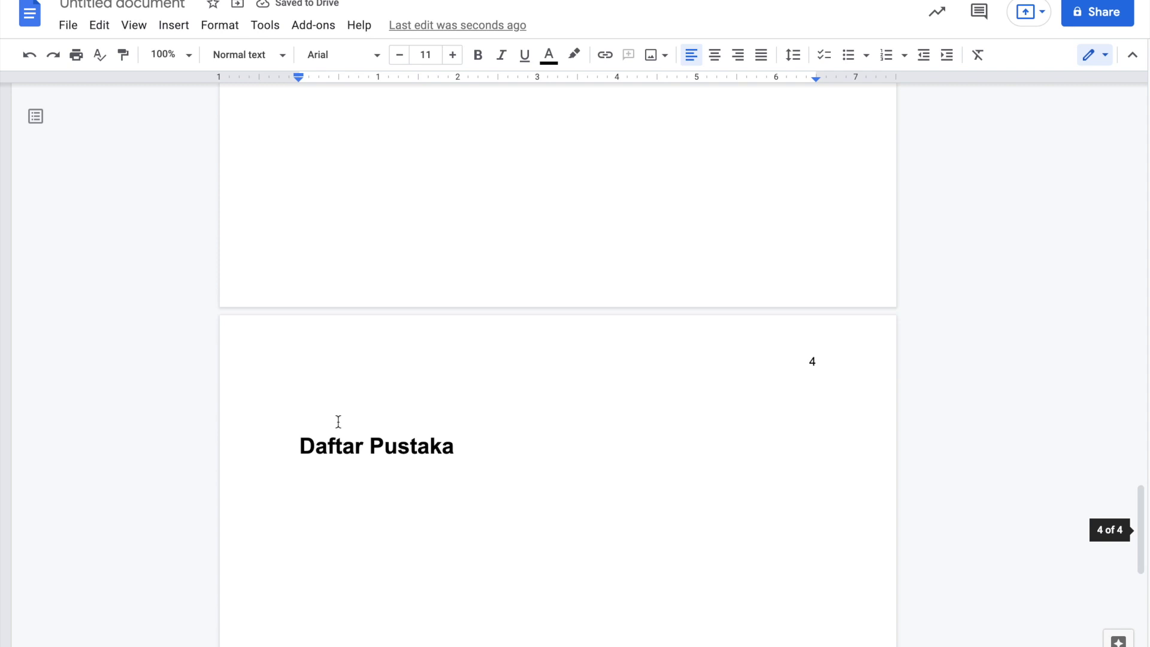
left_click(333, 412)
scroll(329, 521, "up", 7)
scroll(329, 521, "up", 10)
scroll(329, 521, "up", 10)
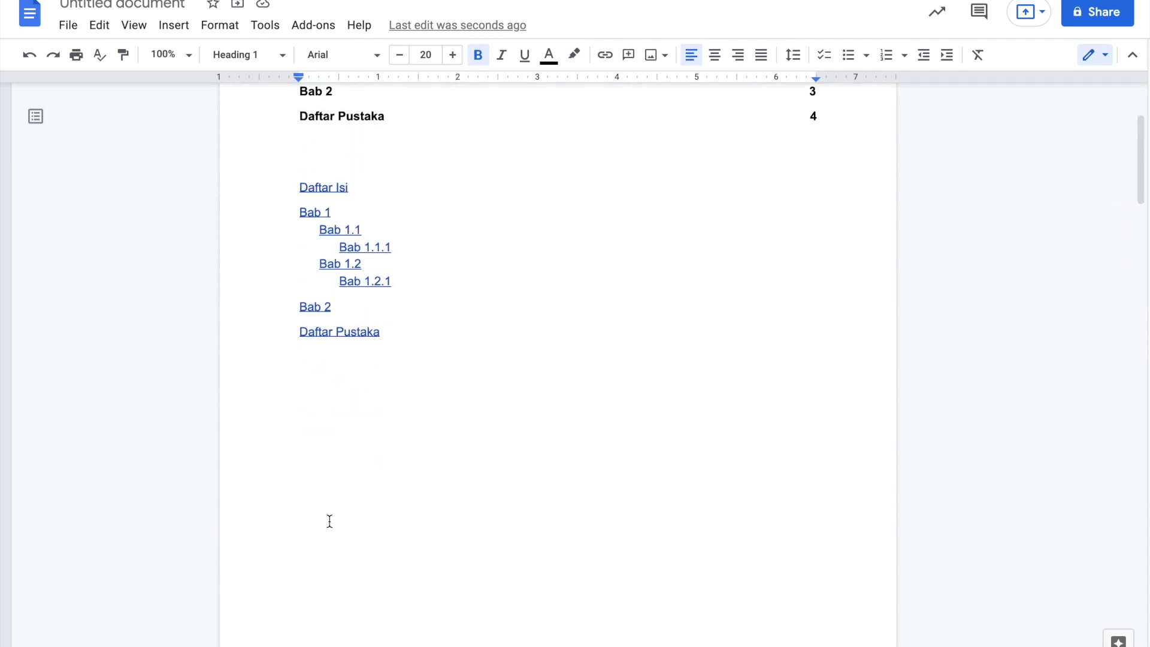
scroll(329, 521, "down", 8)
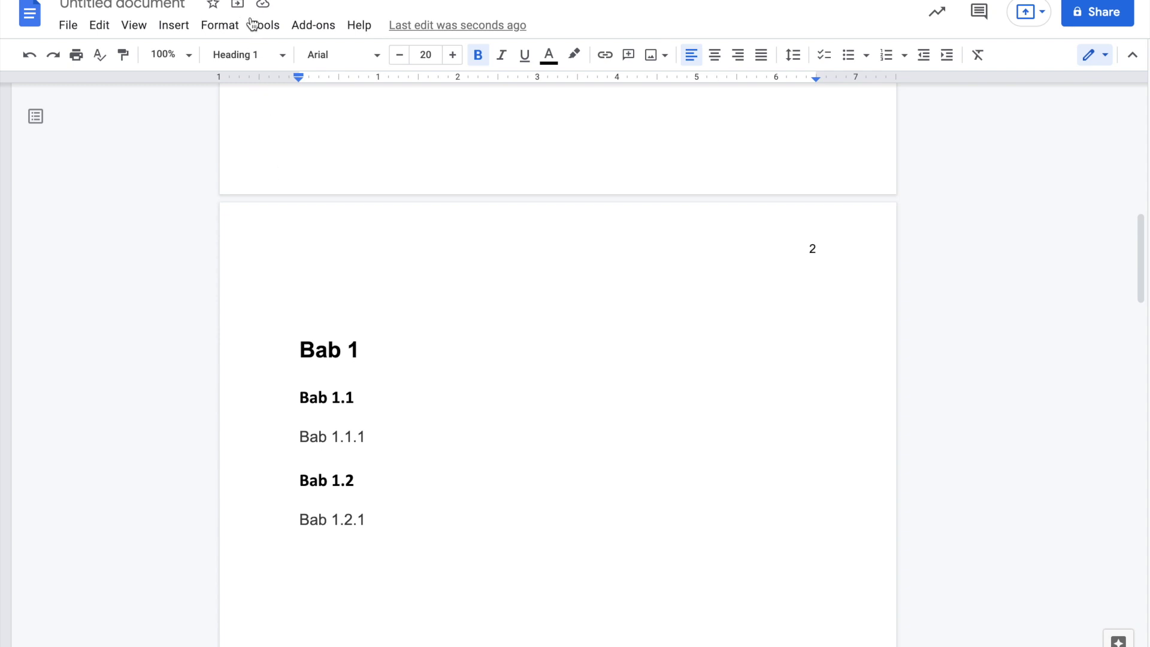
left_click(267, 58)
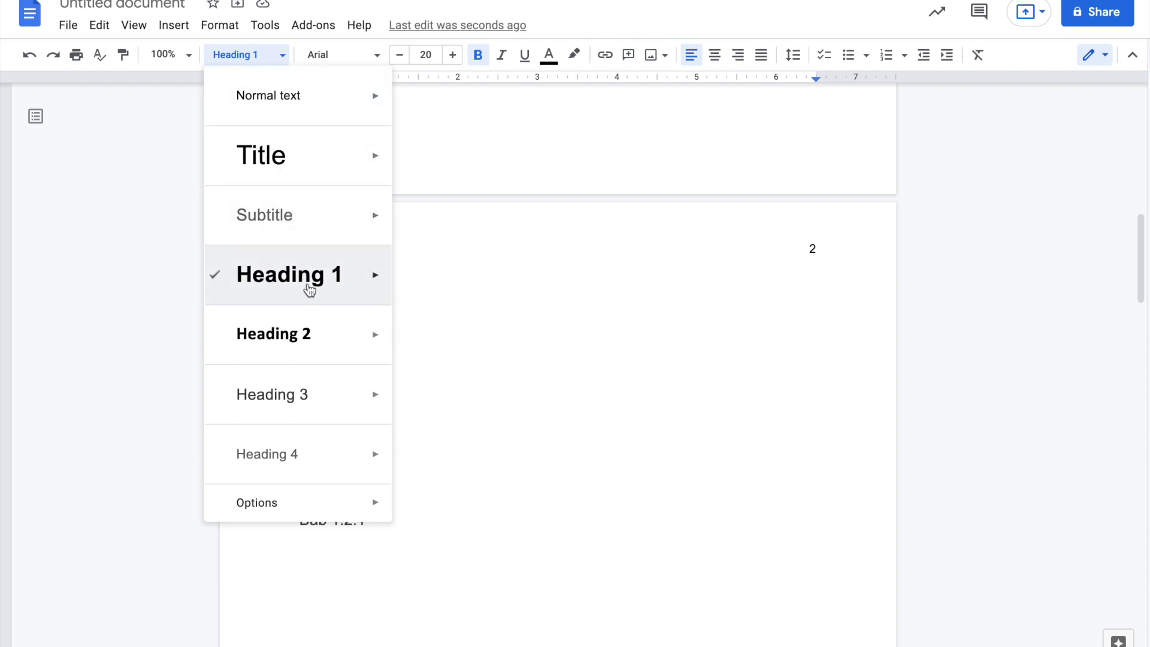
mouse_move(372, 290)
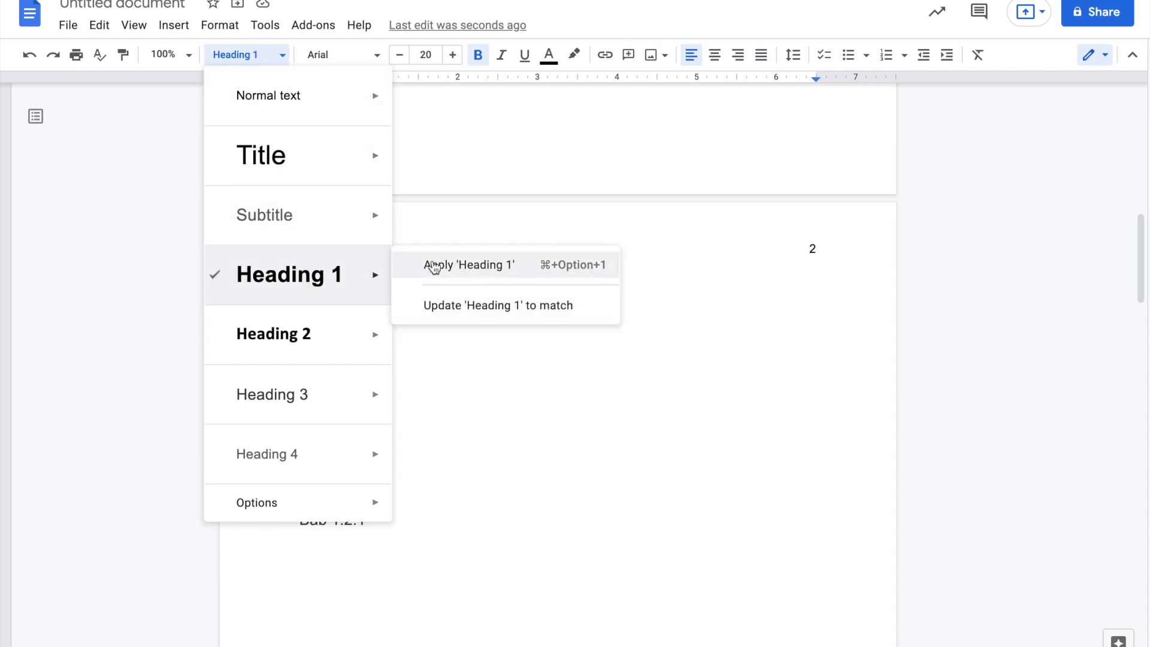
left_click(482, 387)
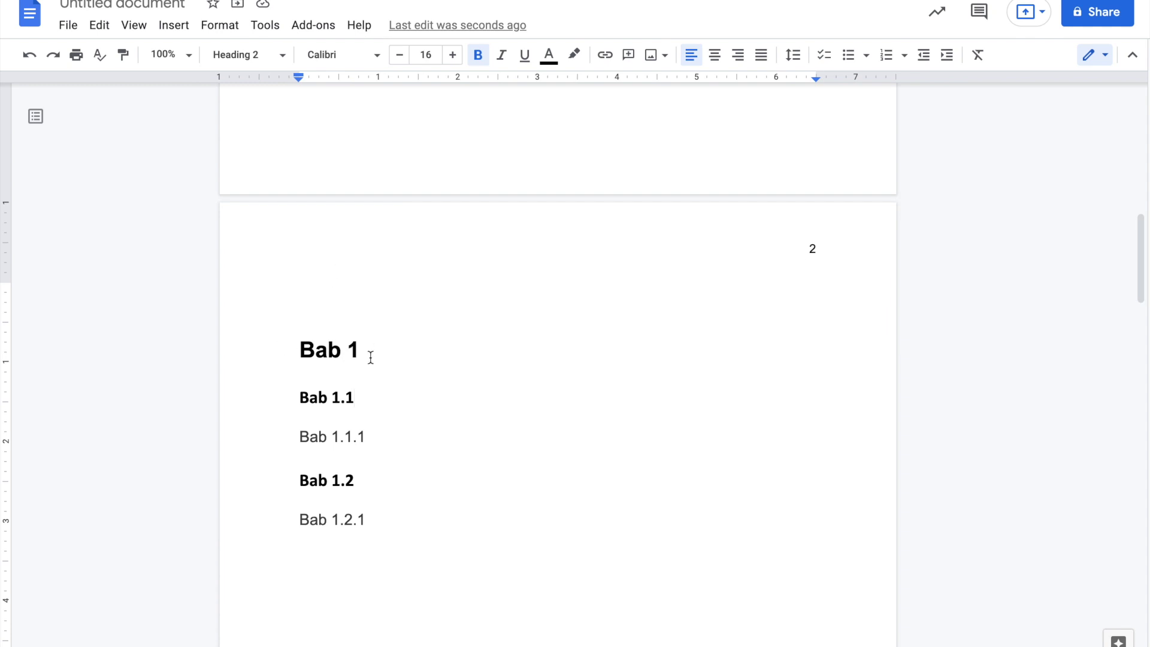
left_click(399, 560)
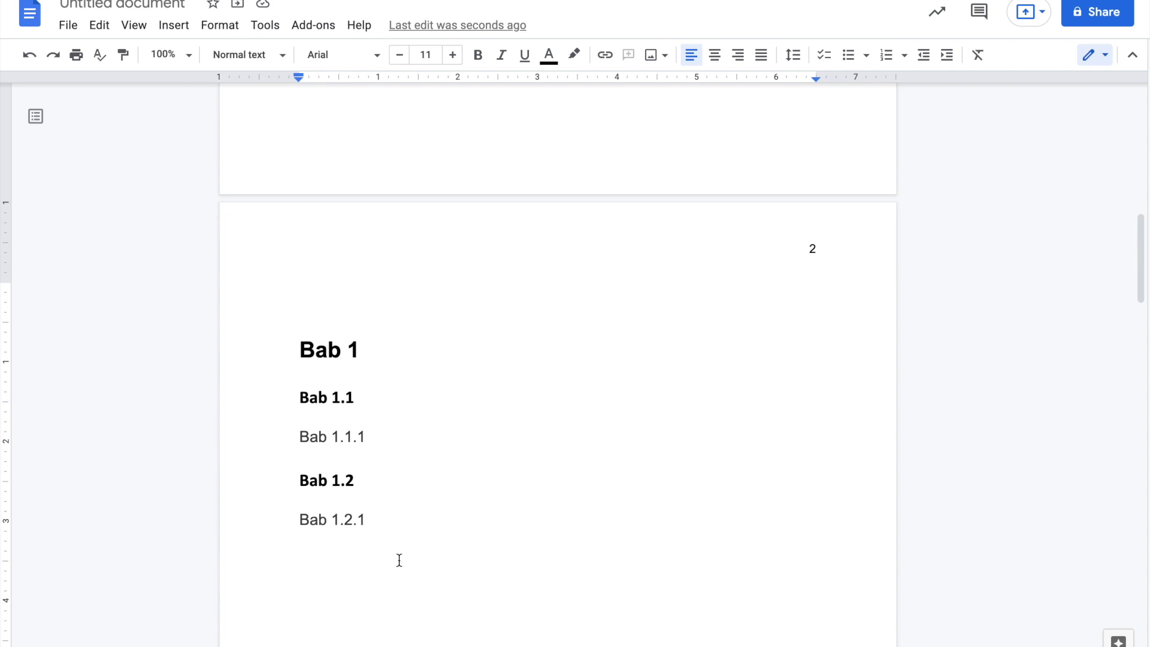
type("Bab 5")
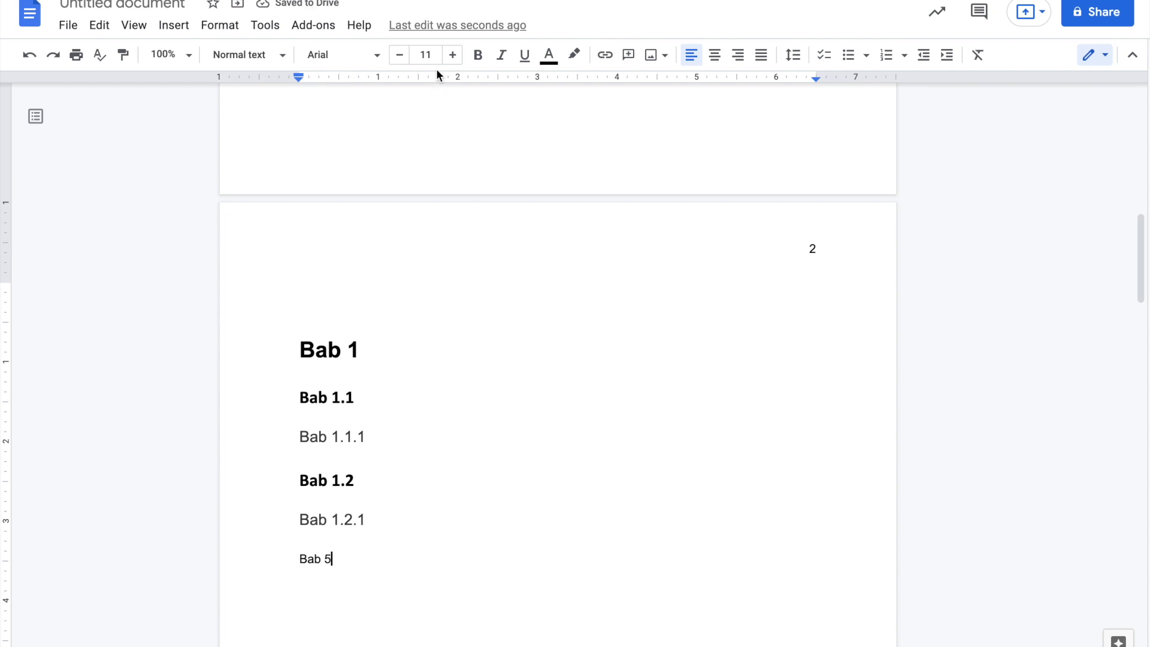
left_click_drag(332, 559, 295, 559)
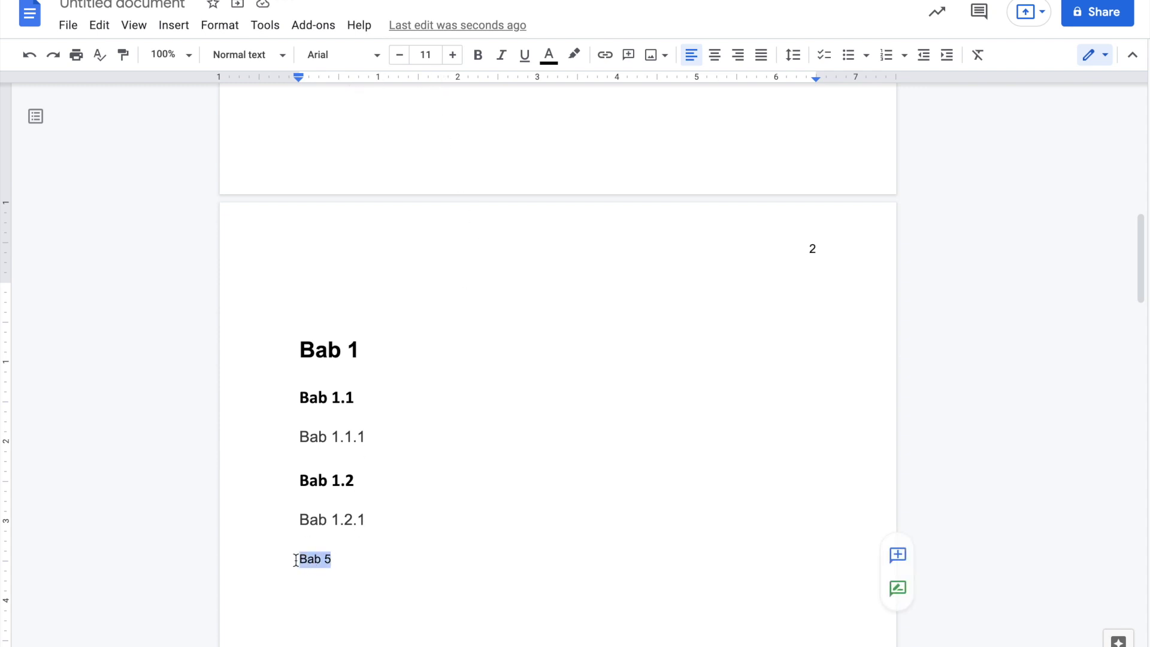
left_click(277, 55)
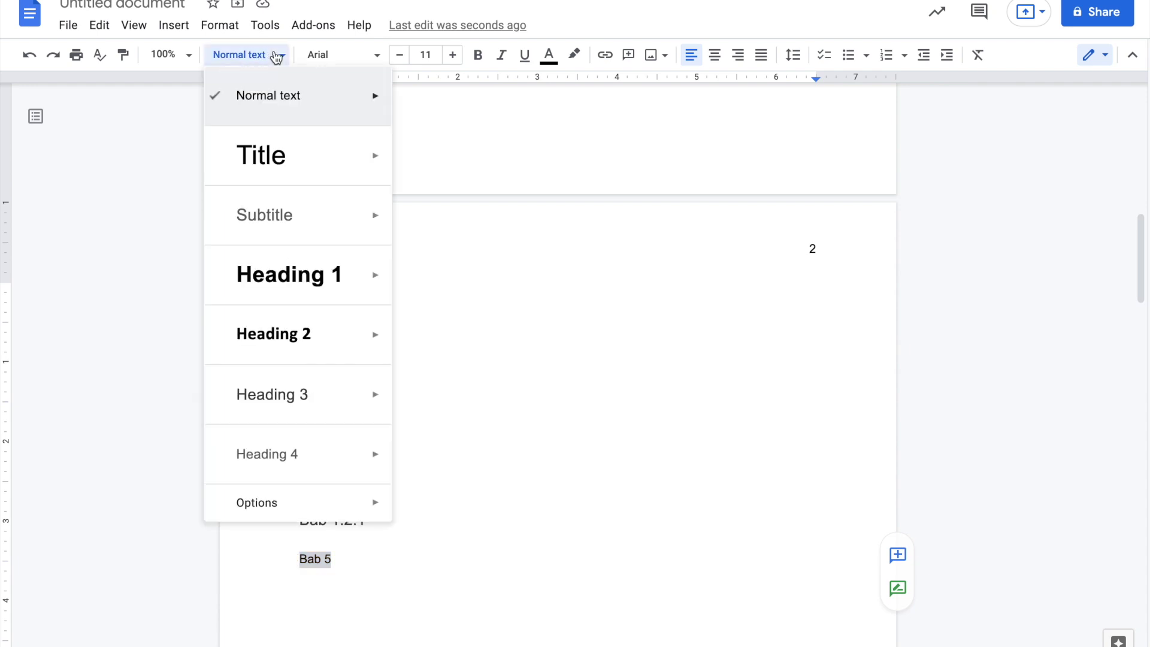
mouse_move(342, 287)
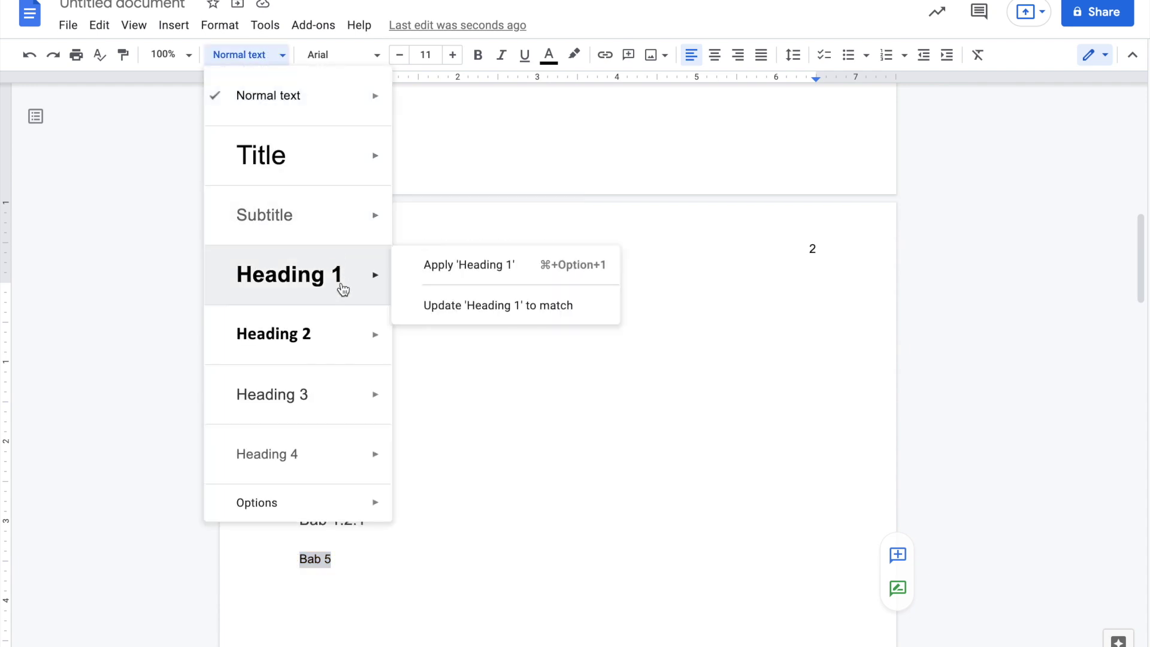
left_click(454, 267)
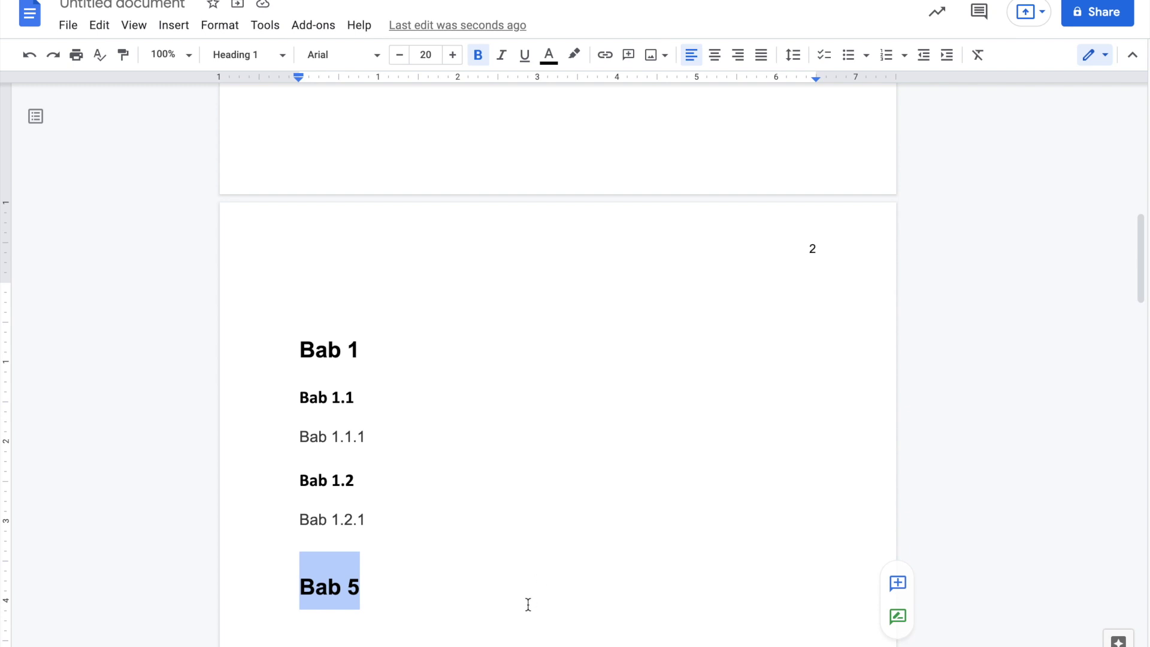
key("ctrl+alt+0")
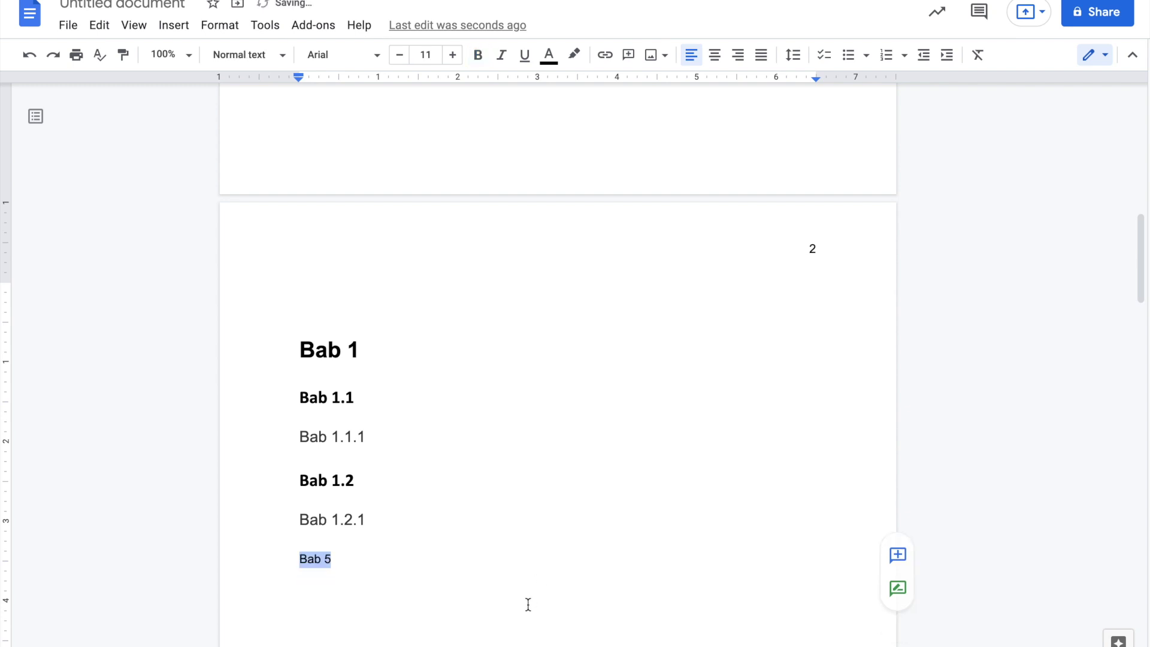
key("BackSpace")
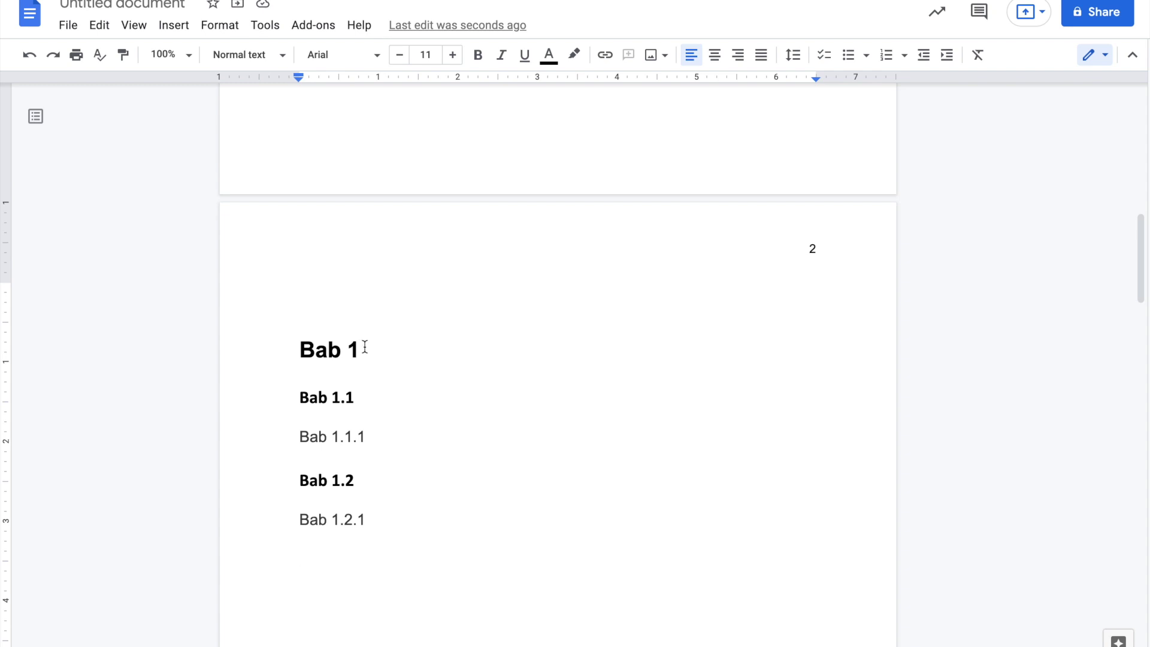
- Centre-align the Bab 1 heading, leaving its subheadings left-aligned
left_click(367, 351)
left_click_drag(355, 349, 305, 346)
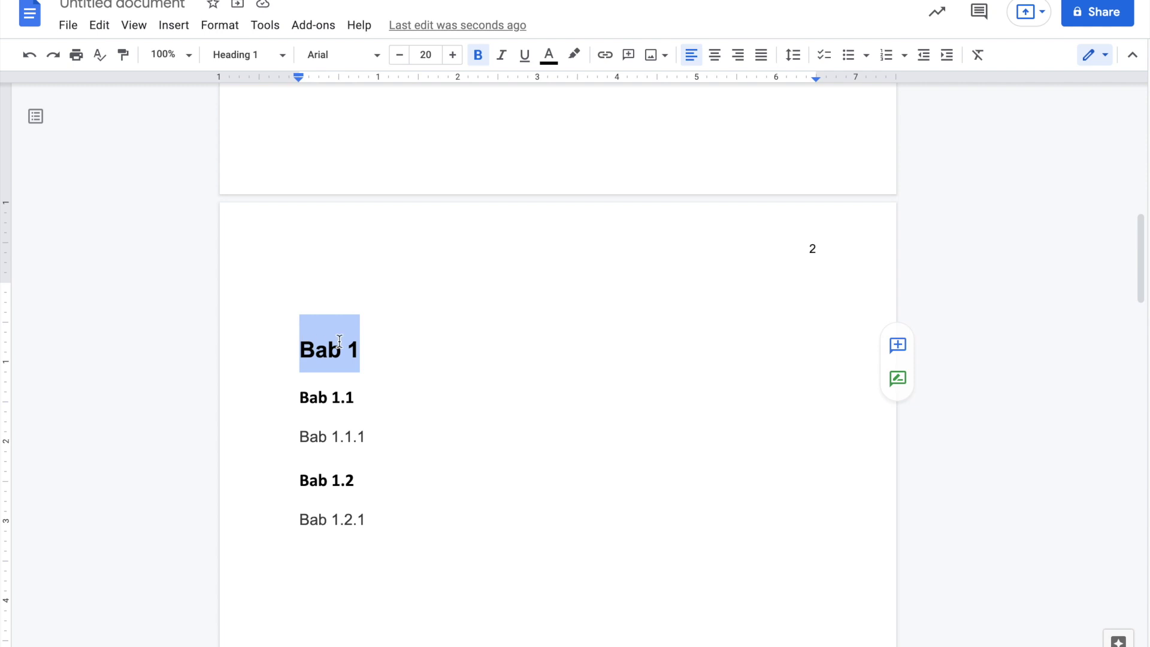
left_click(721, 63)
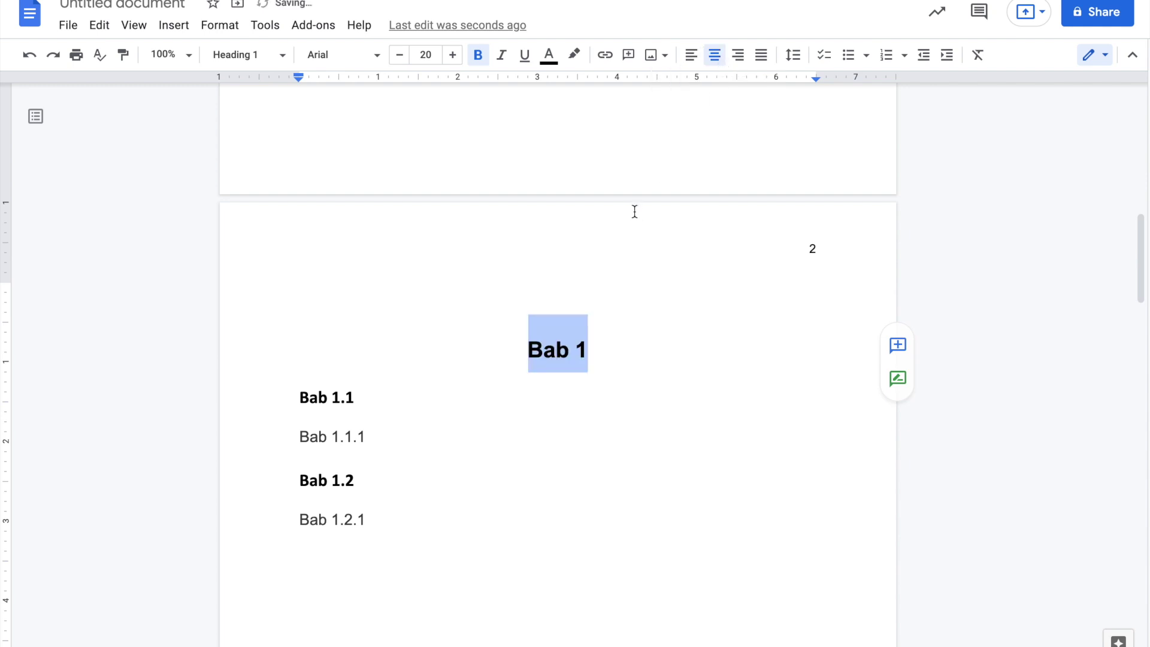
left_click(571, 358)
scroll(593, 464, "down", 13)
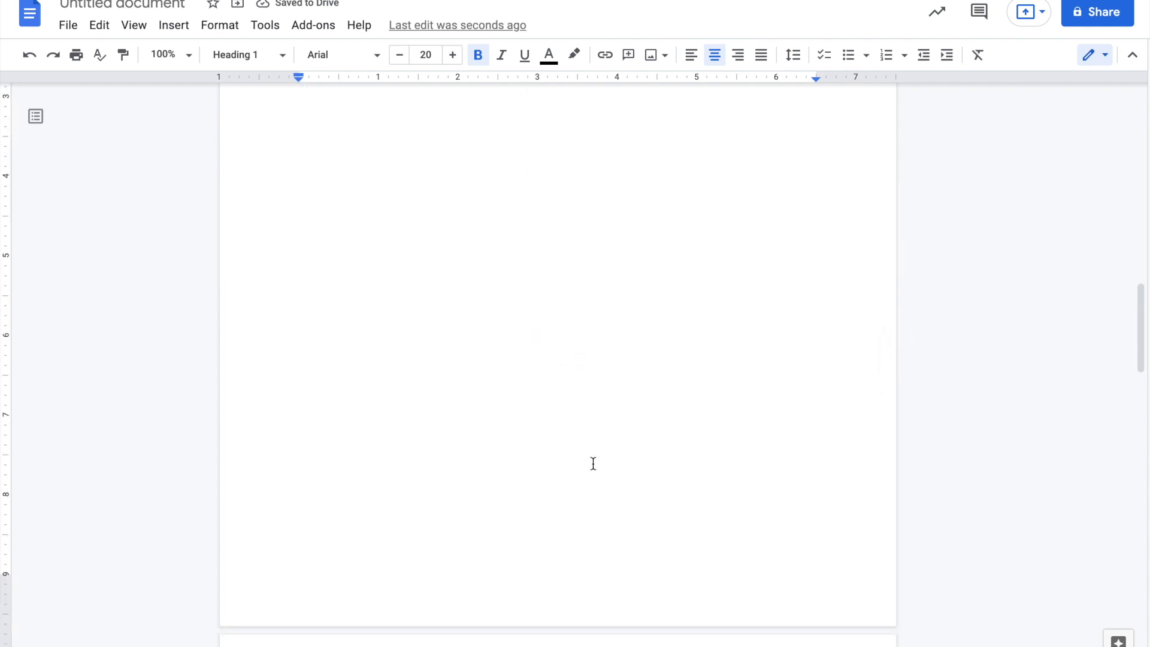
scroll(593, 464, "down", 1)
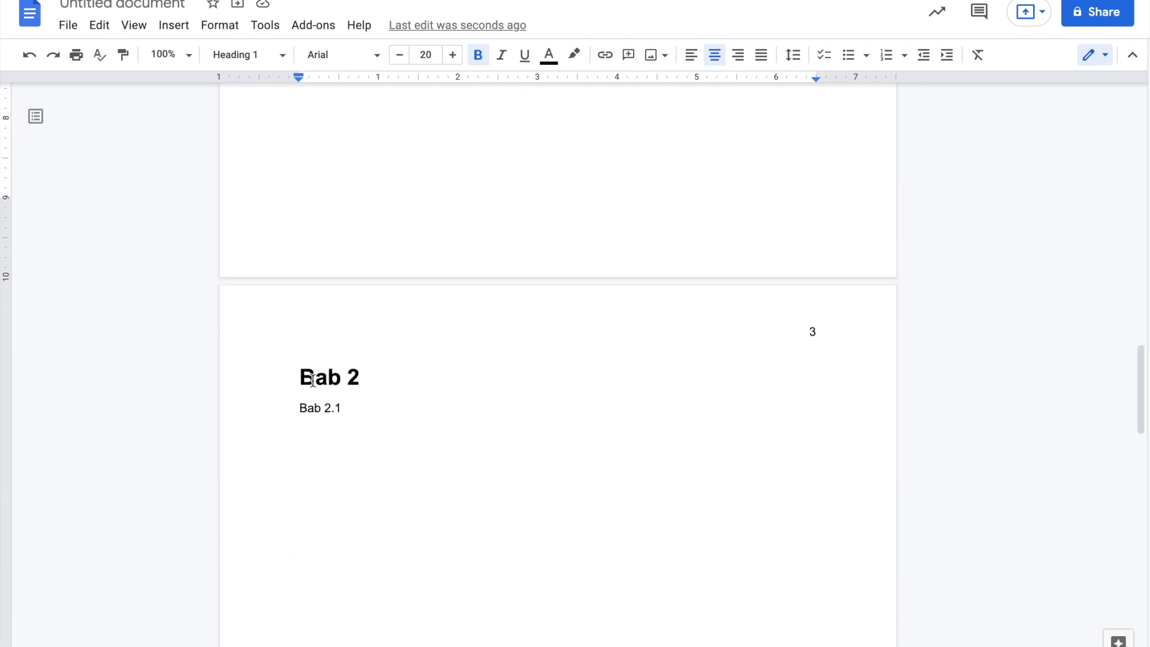
scroll(541, 267, "up", 10)
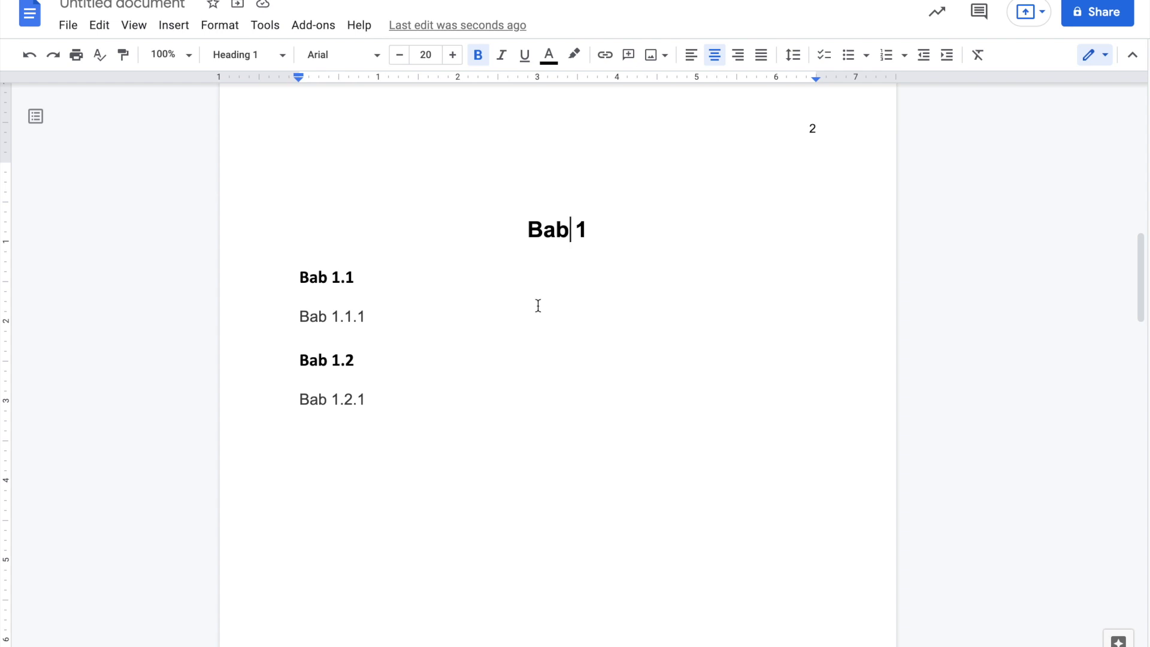
- Update the Heading 1 style to match the centred Bab 1 heading
left_click(528, 230)
left_click_drag(528, 230, 588, 232)
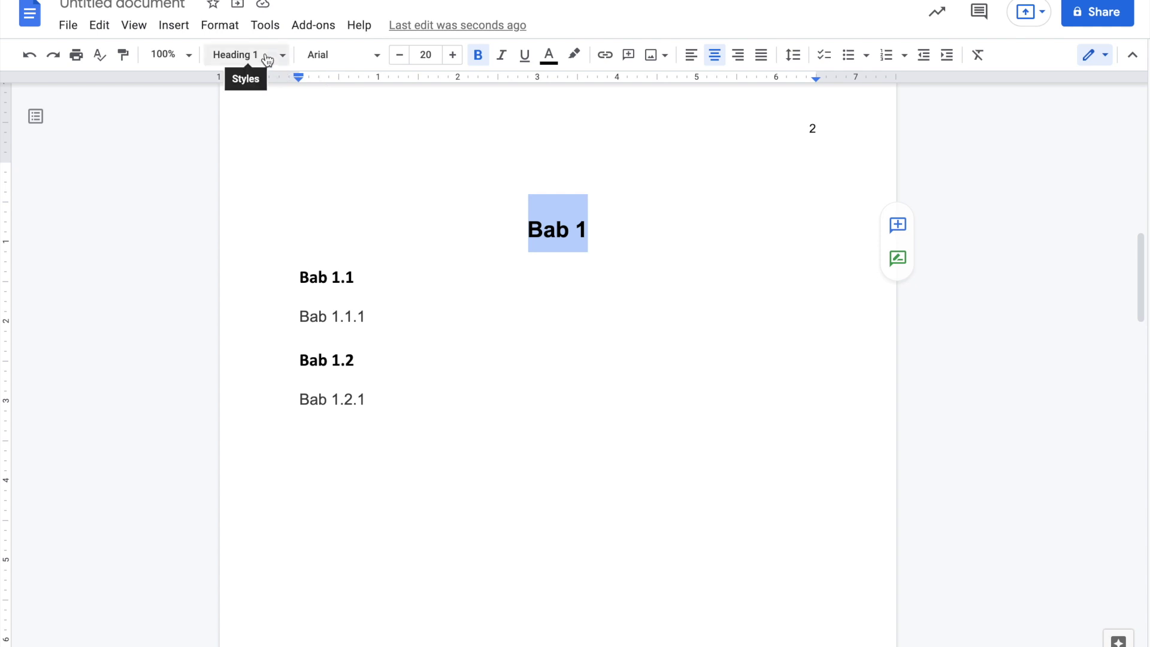
left_click(267, 60)
mouse_move(352, 278)
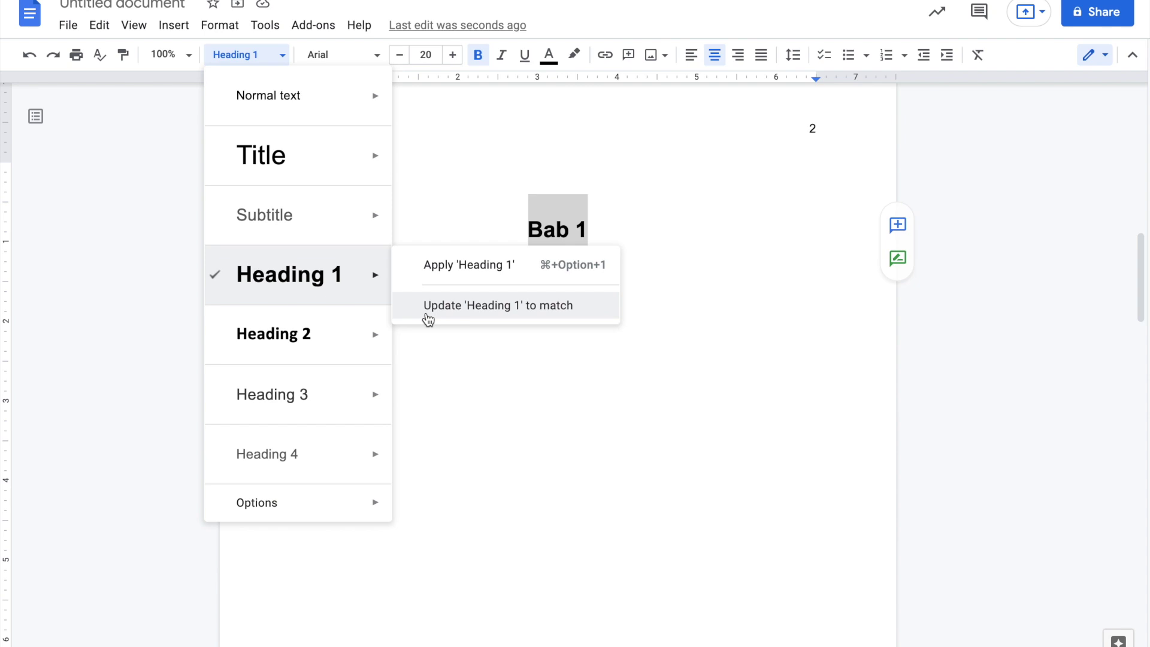
left_click(448, 315)
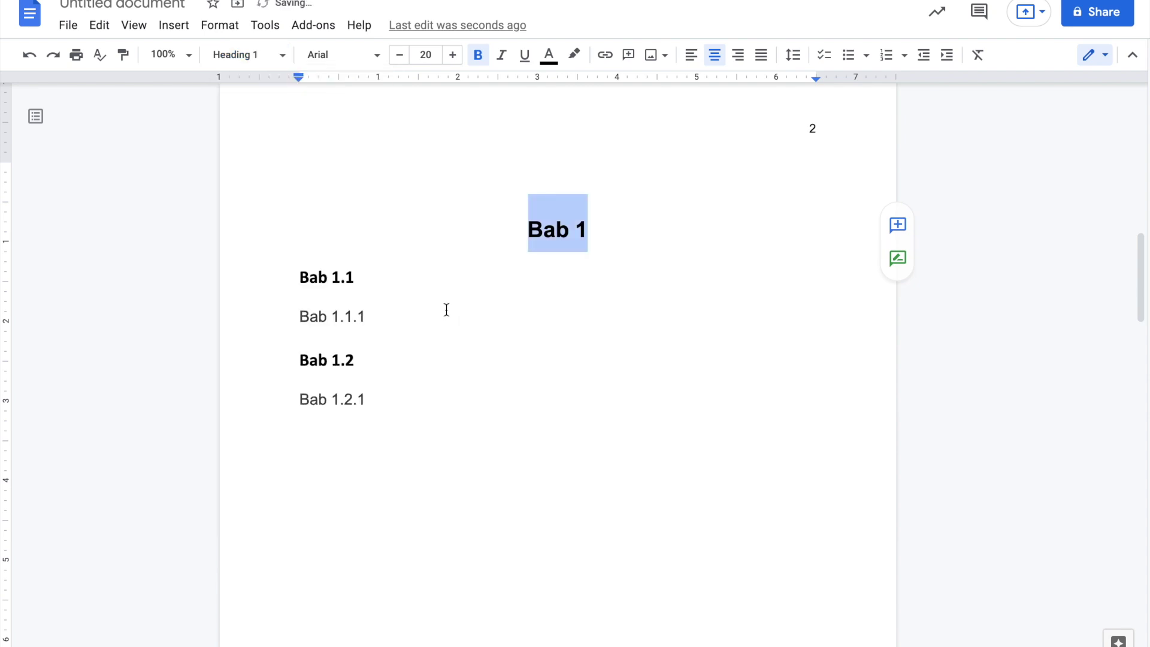
- Scroll through to confirm Daftar Isi and Bab 2 are centred, ending on page 2
scroll(524, 487, "down", 10)
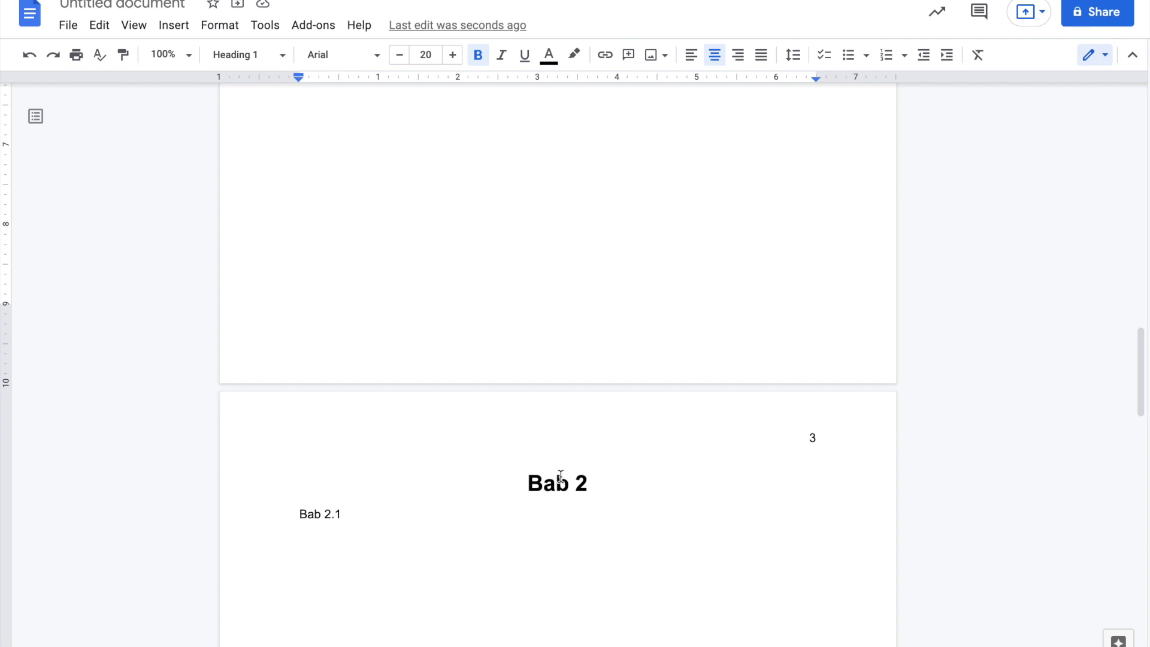
scroll(560, 473, "up", 15)
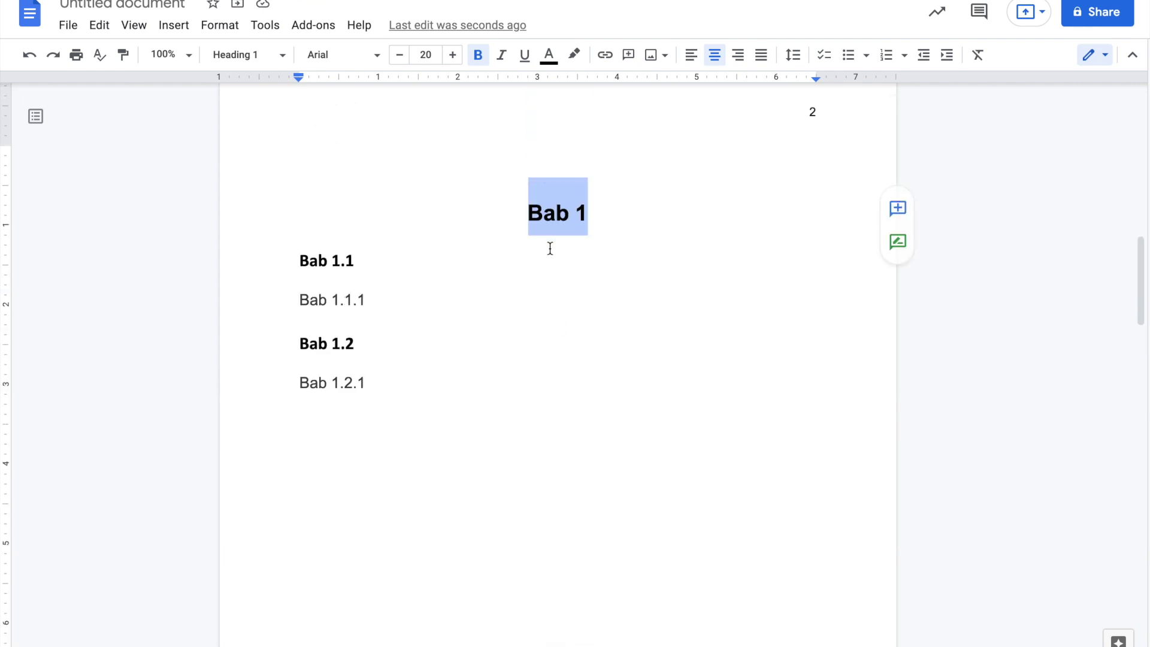
scroll(618, 441, "down", 13)
scroll(619, 442, "down", 10)
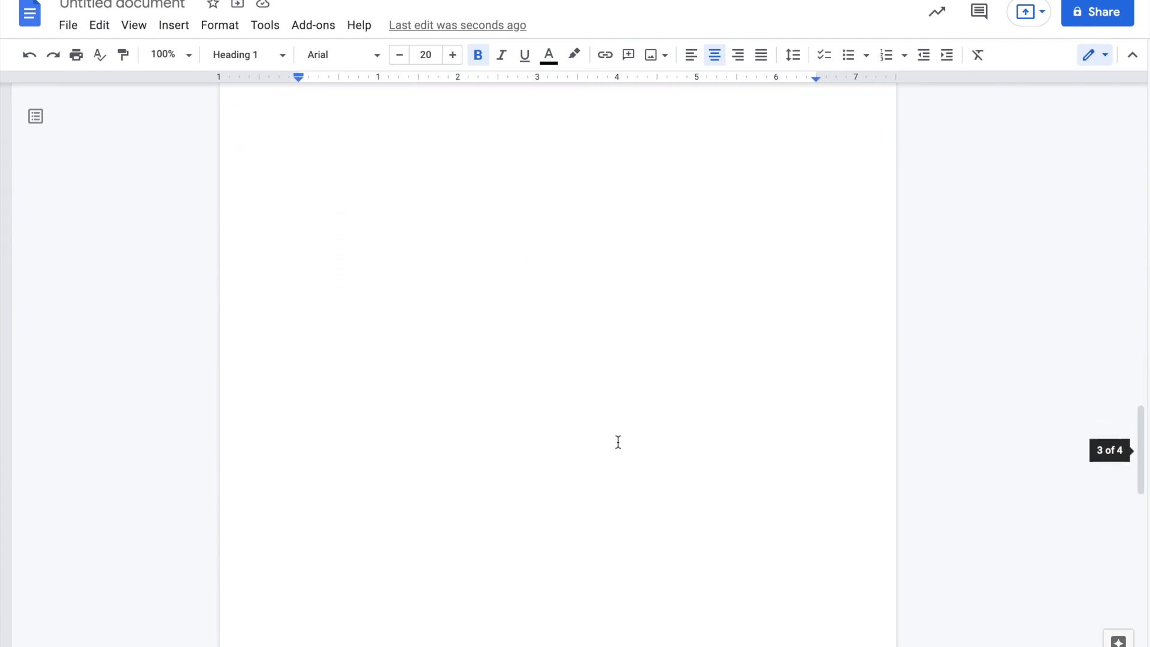
scroll(556, 501, "up", 20)
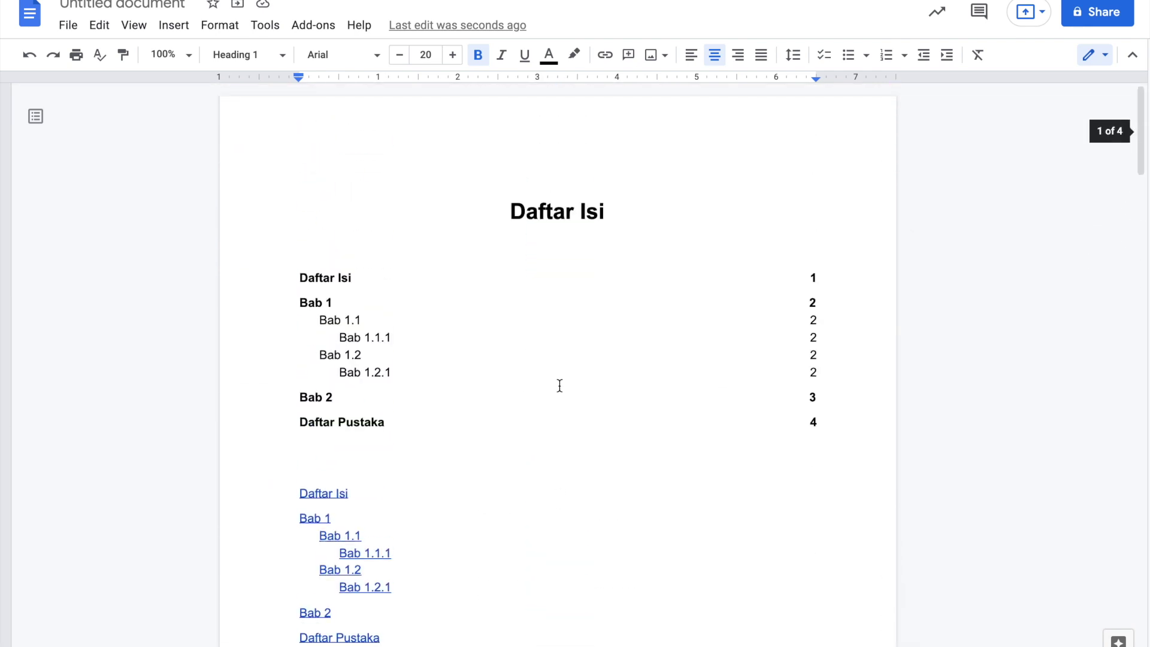
left_click(550, 220)
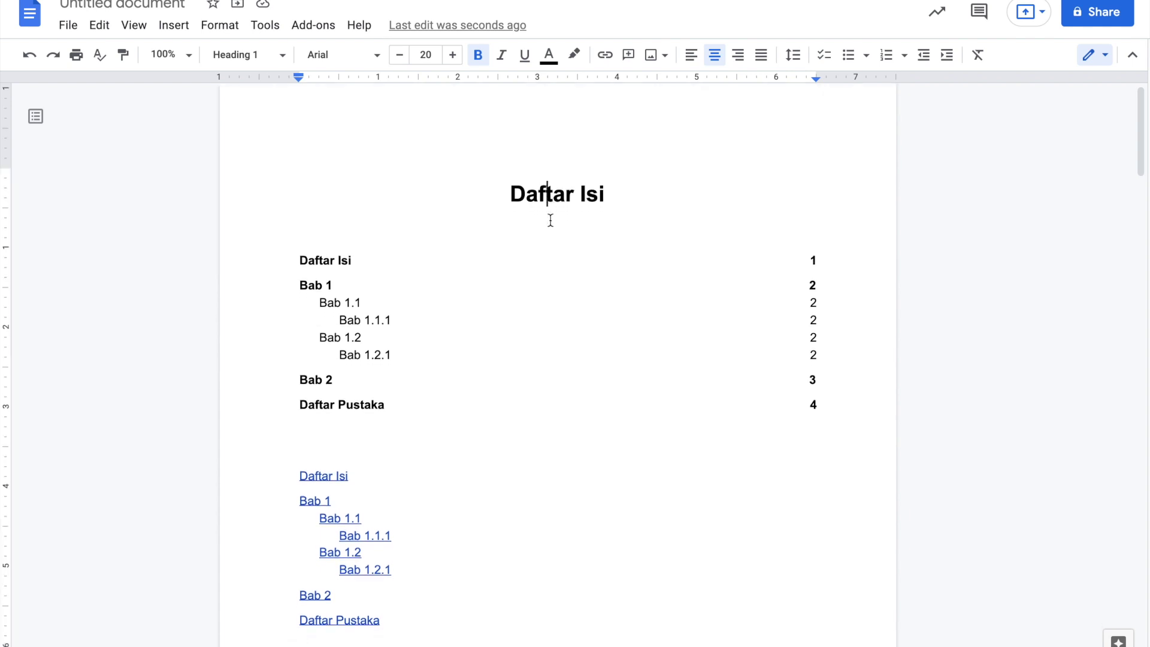
scroll(549, 220, "down", 15)
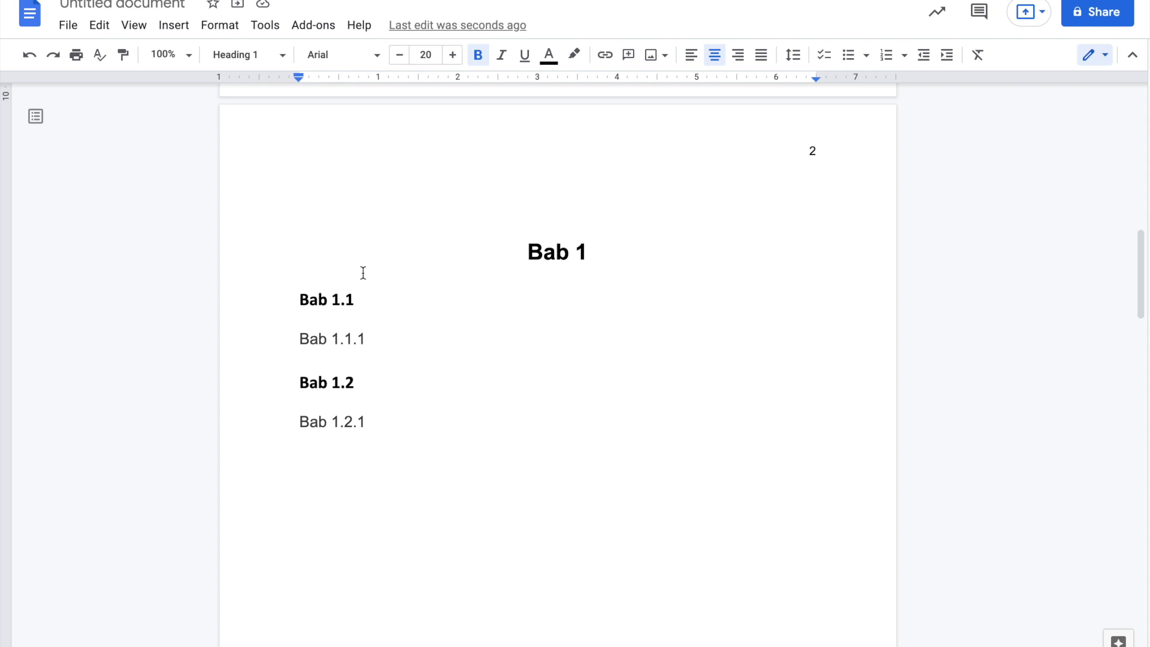
- Format Bab 1.1 as italic, non-bold Comic Sans MS and update Heading 2 to match it
left_click_drag(369, 301, 294, 281)
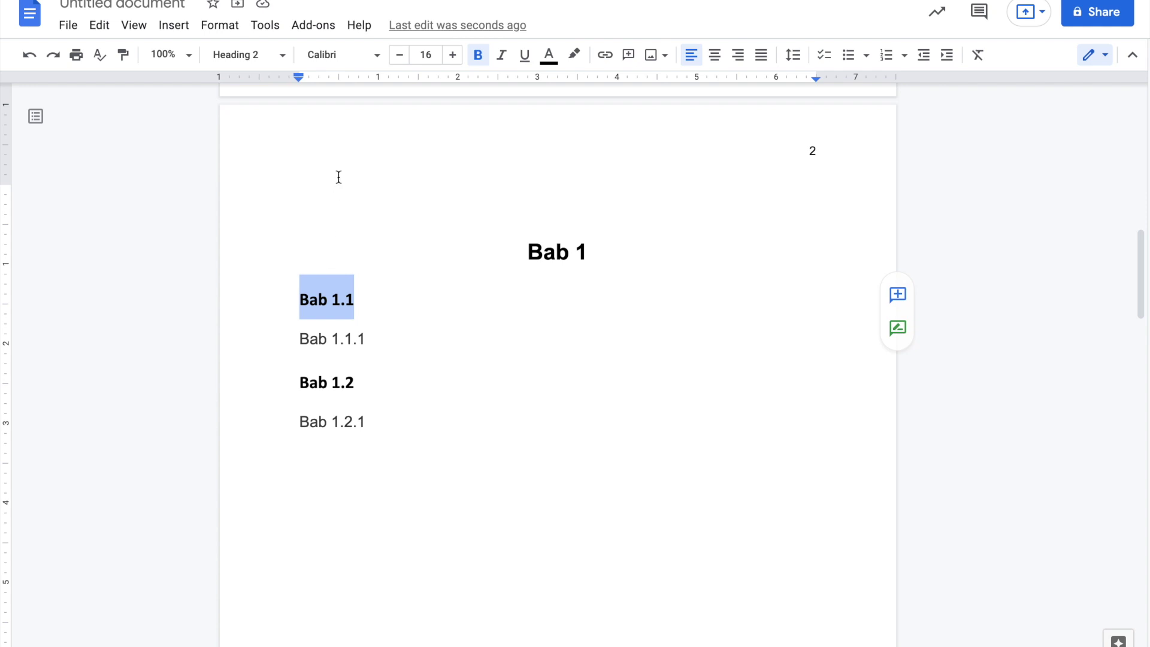
left_click(364, 60)
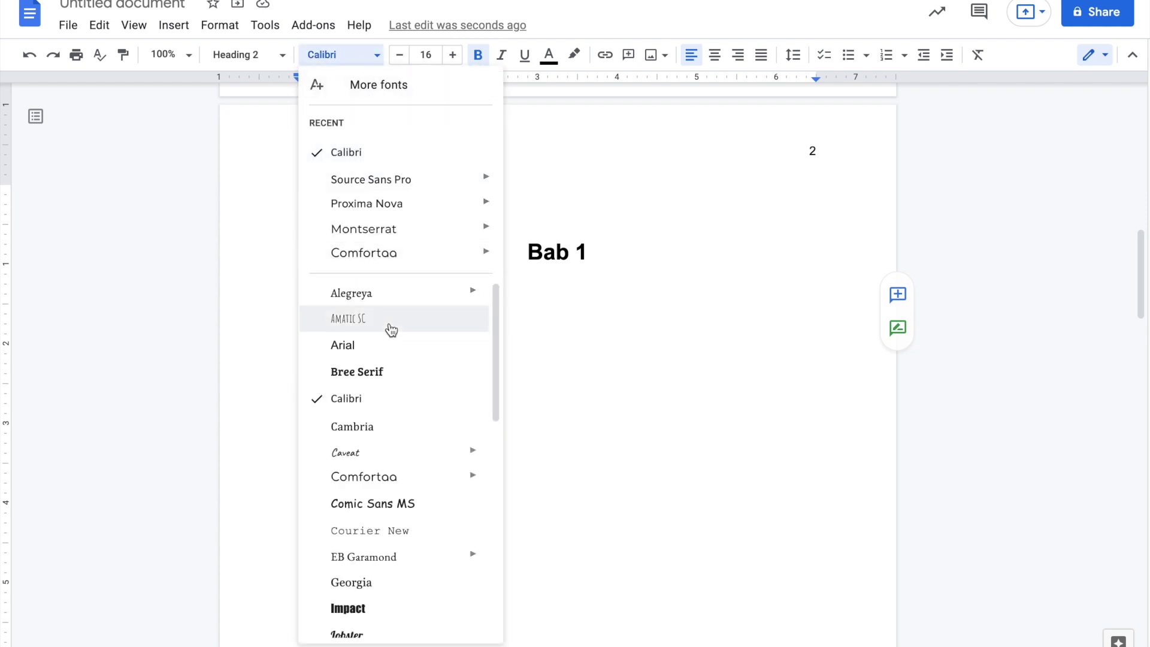
left_click(397, 506)
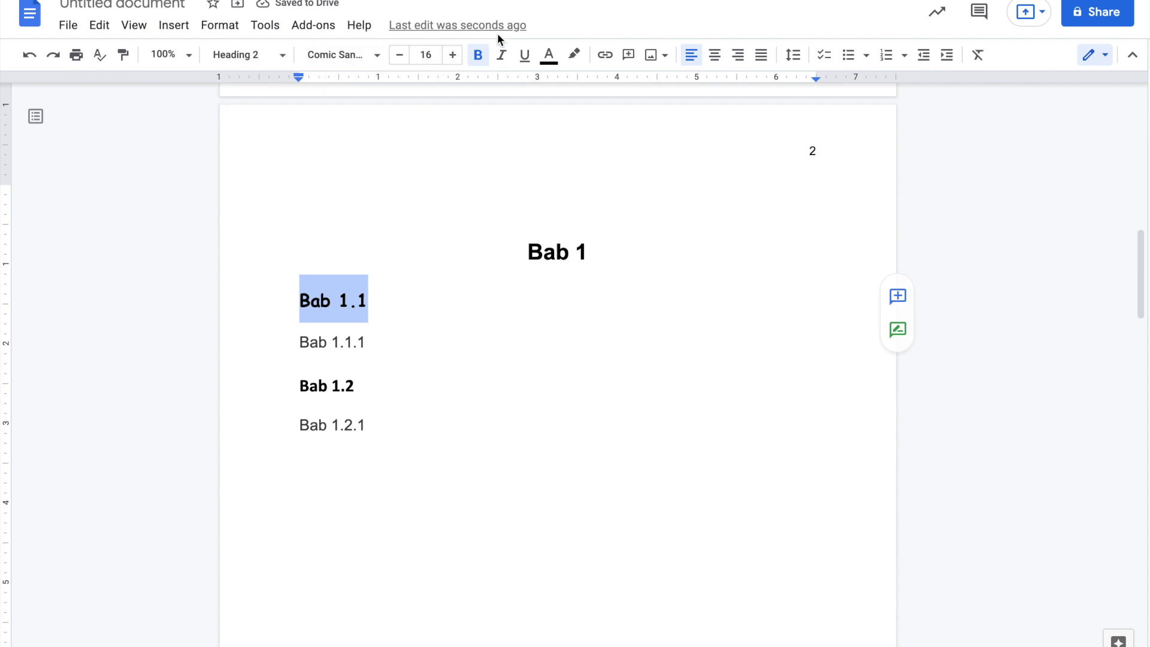
left_click(480, 62)
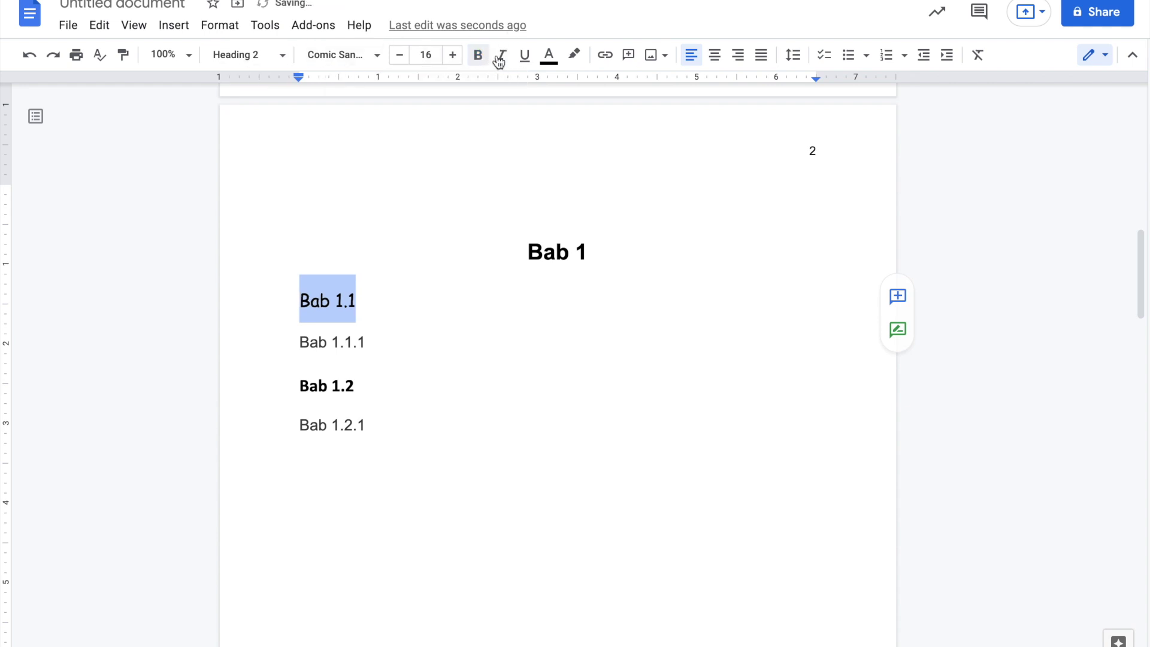
left_click(503, 60)
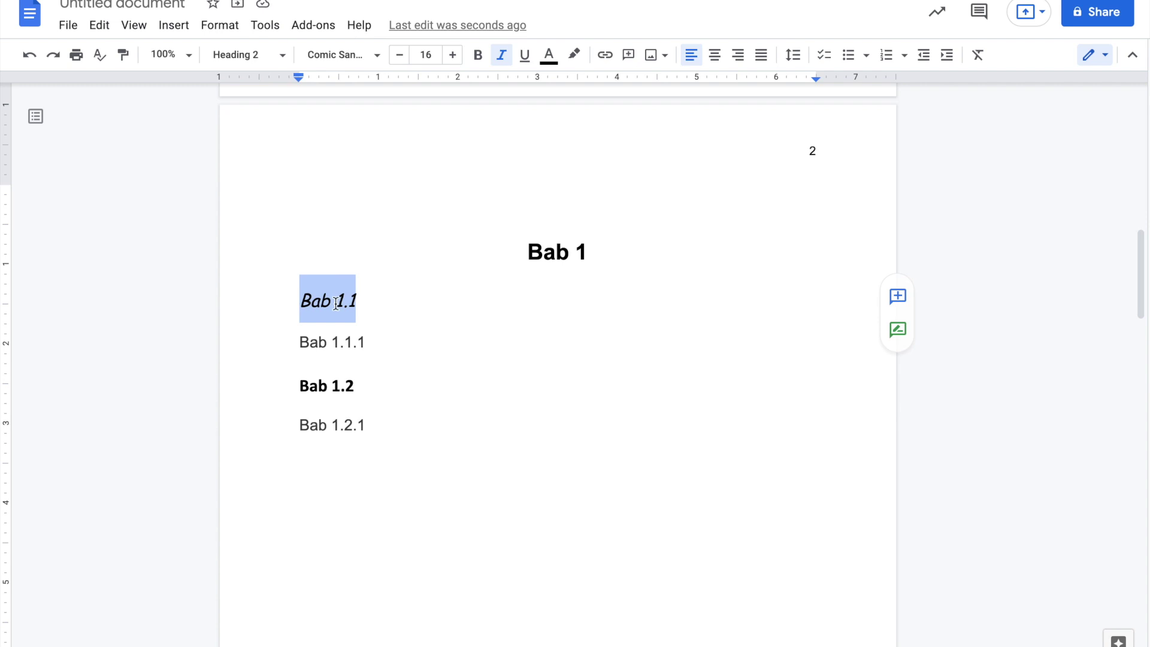
left_click(279, 55)
mouse_move(313, 323)
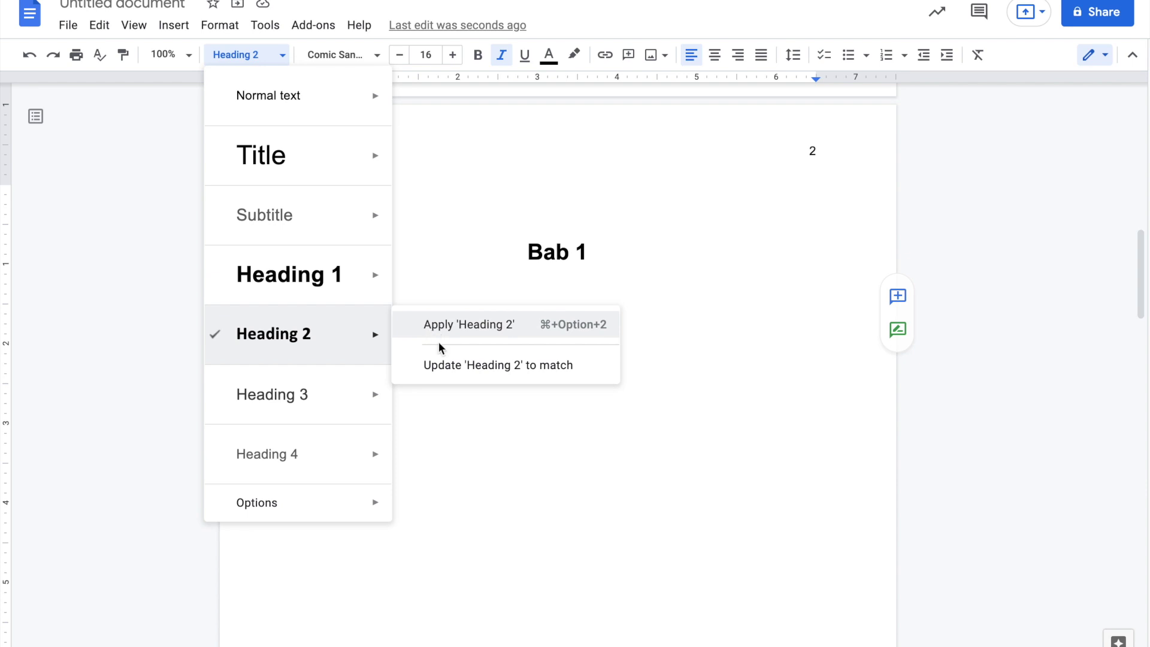
left_click(450, 373)
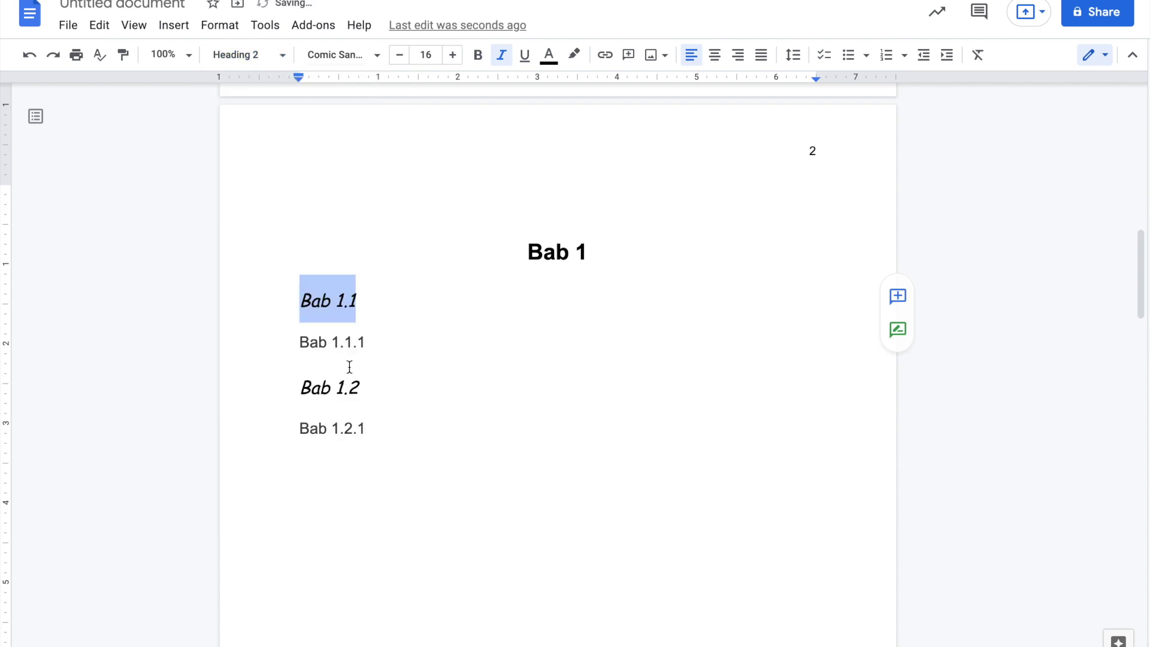
double_click(317, 383)
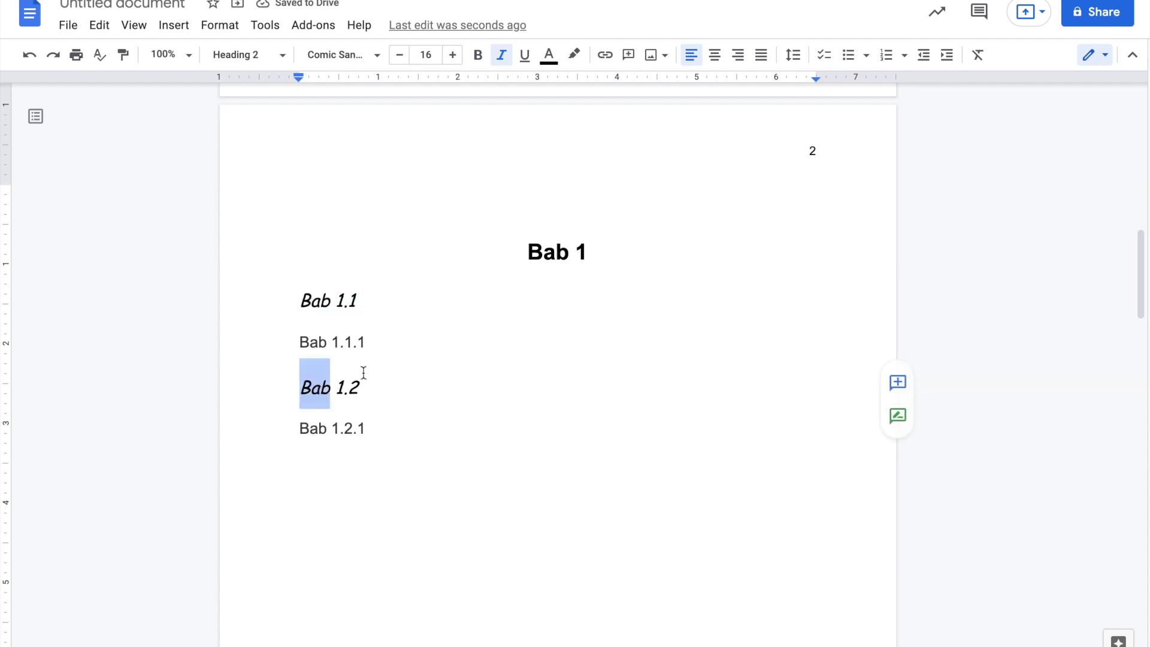
- Apply Heading 2 to the Bab 2.1 line under Bab 2 on page 3
scroll(367, 398, "down", 12)
scroll(367, 399, "up", 1)
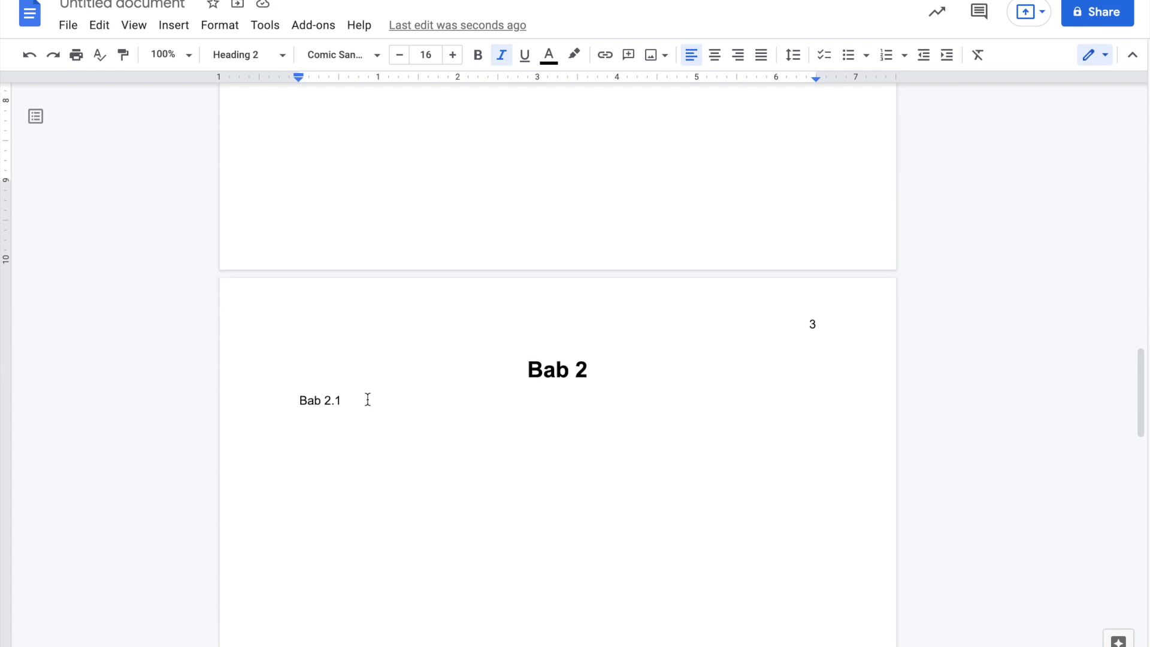
left_click_drag(346, 403, 300, 399)
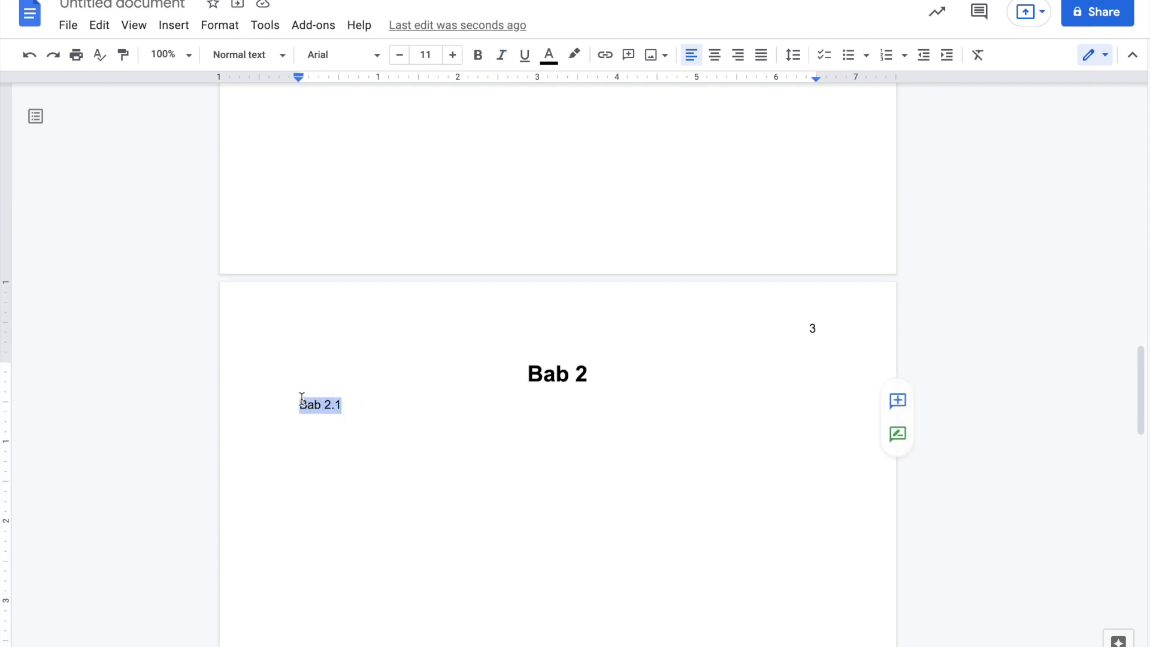
left_click(249, 55)
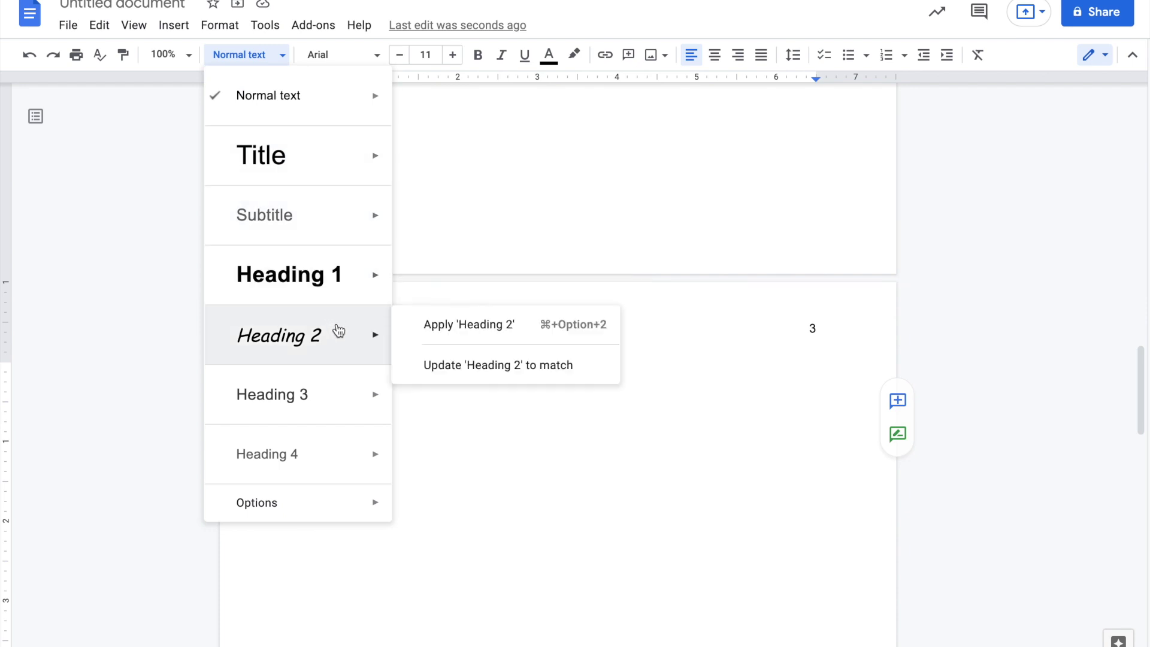
left_click(429, 330)
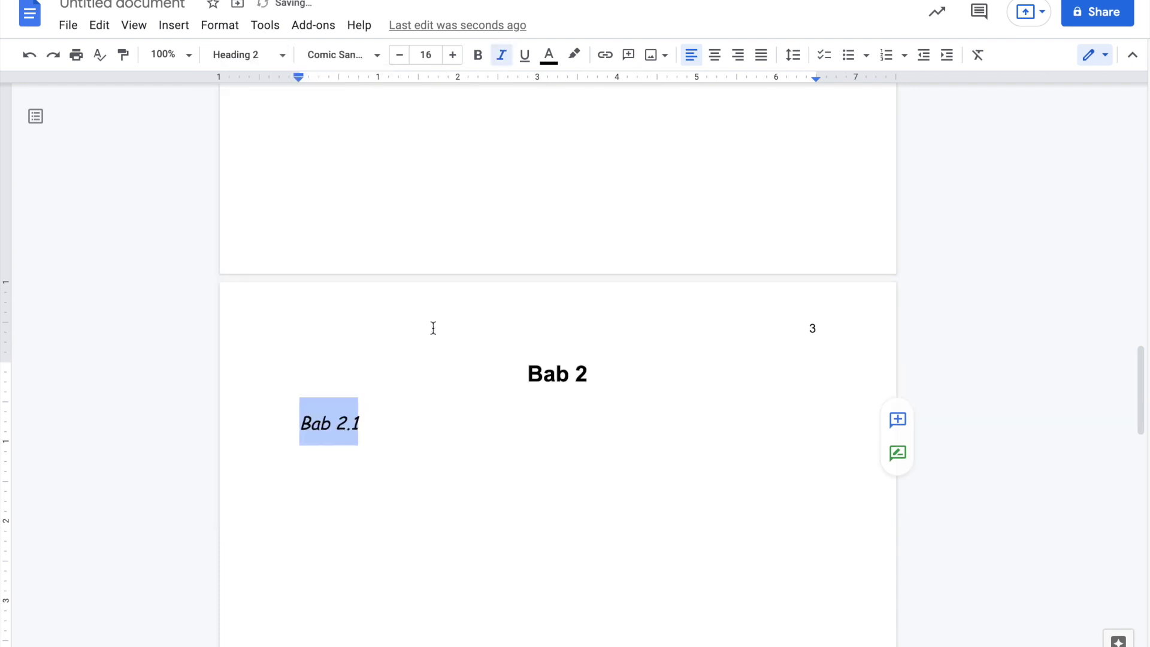
left_click(372, 440)
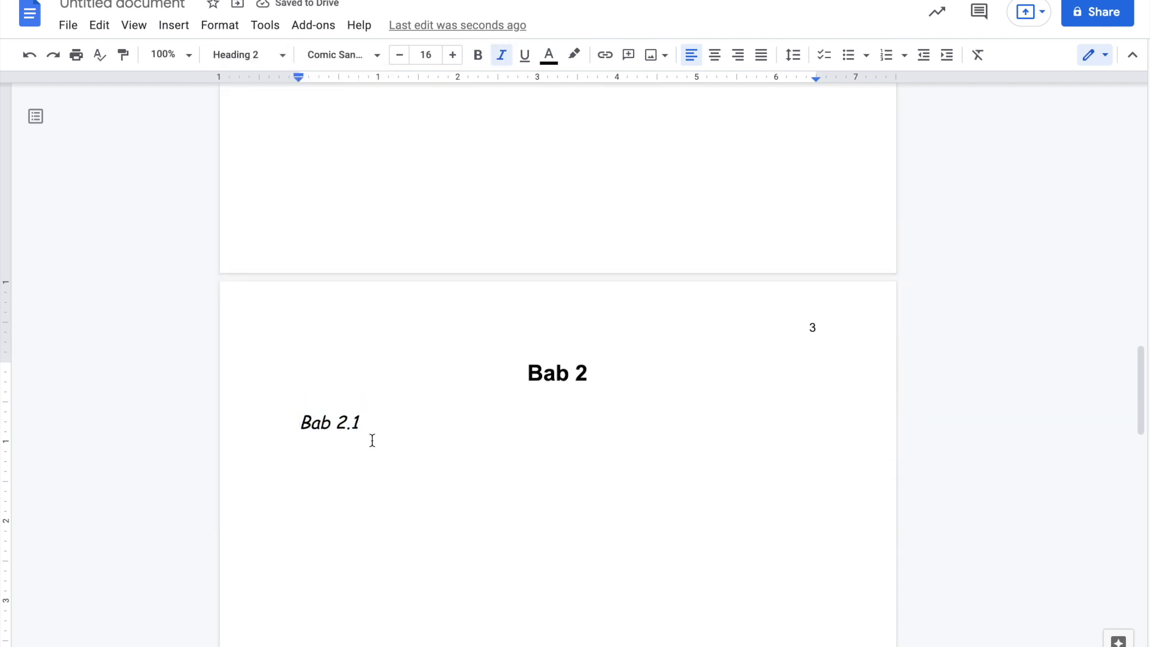
scroll(371, 440, "down", 10)
scroll(371, 440, "up", 20)
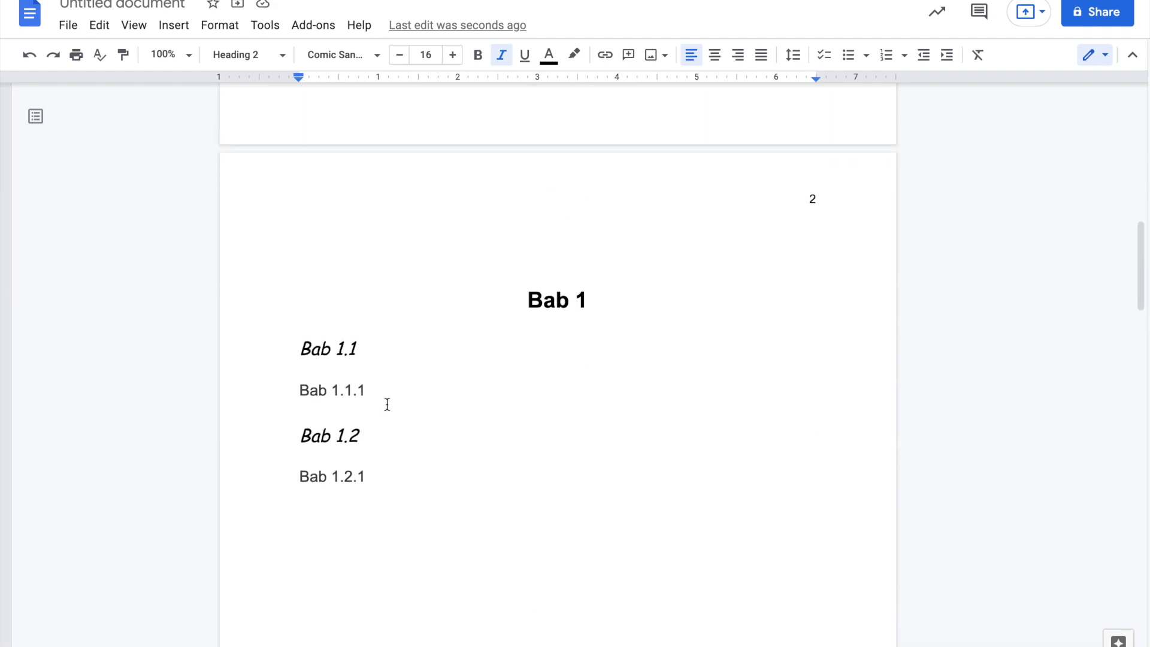
- Format the Bab 1.1.1 line as dark green Amatic SC at size 19
left_click_drag(366, 390, 297, 391)
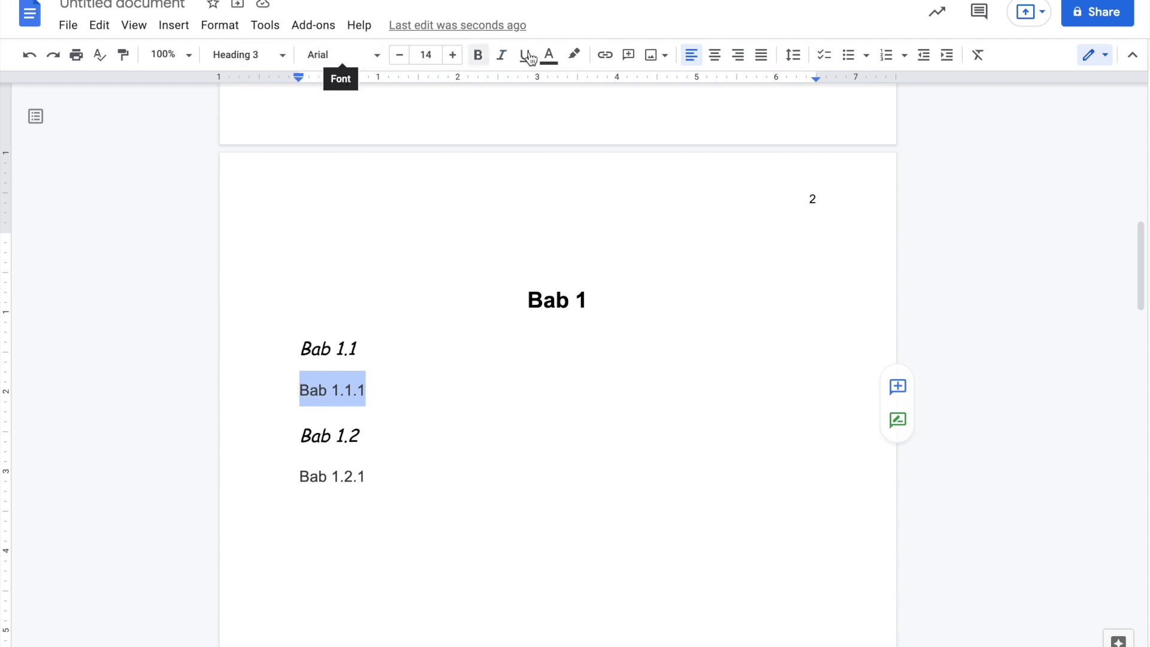
left_click(369, 59)
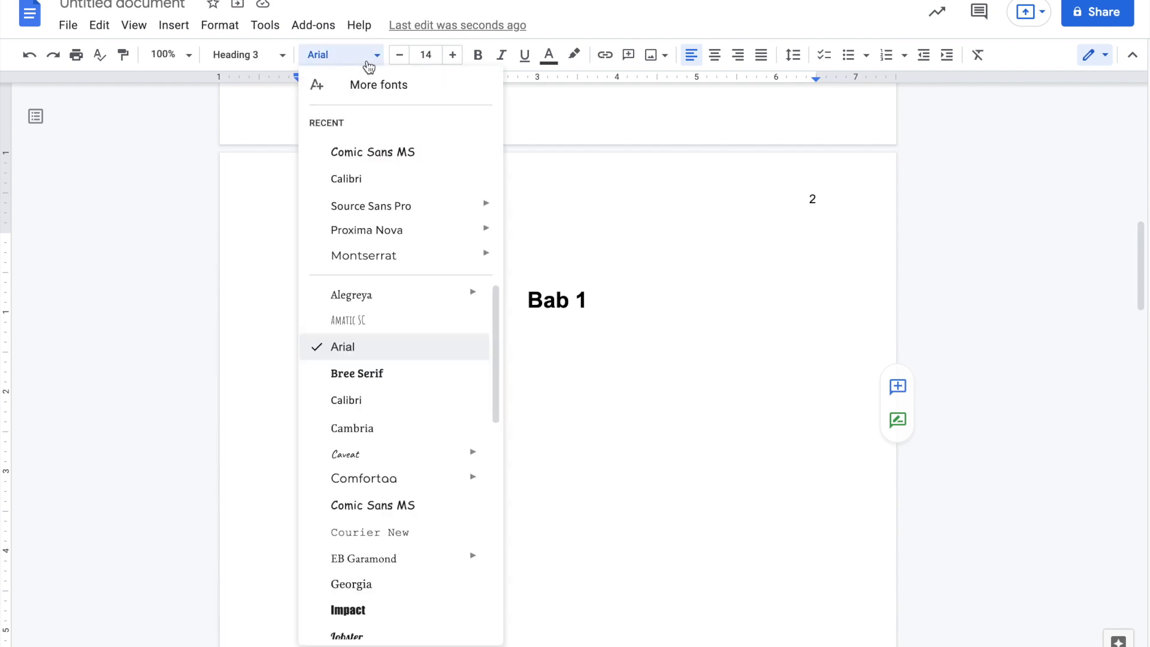
left_click(385, 322)
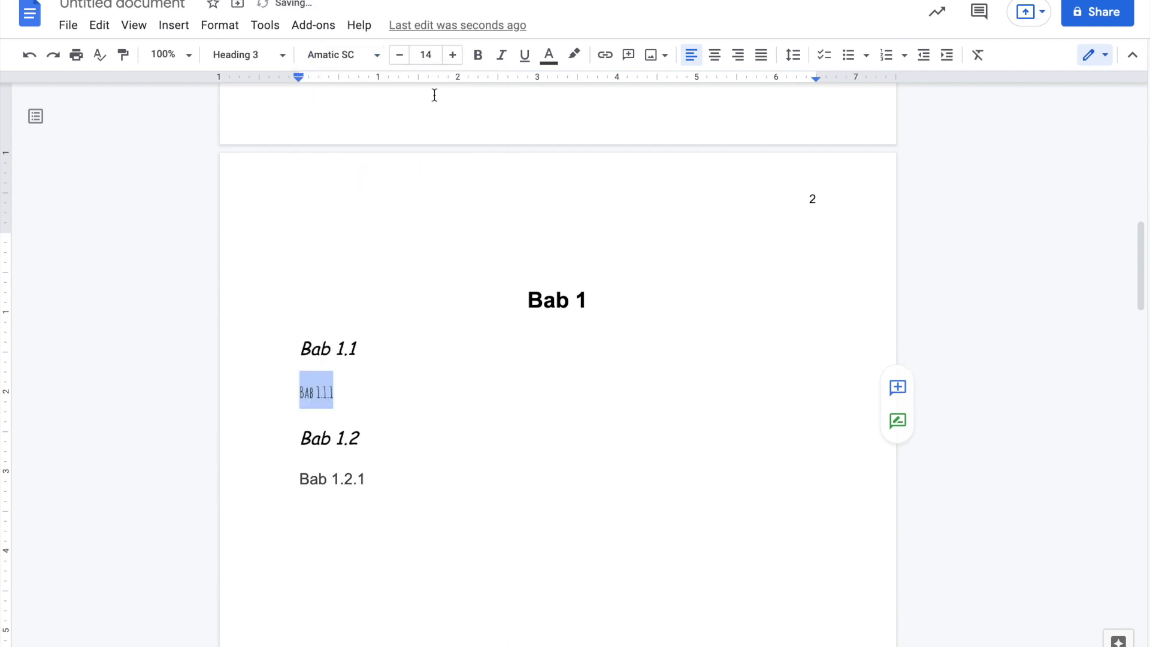
left_click(454, 60)
left_click(454, 60)
left_click(454, 60)
left_click(457, 62)
left_click(456, 62)
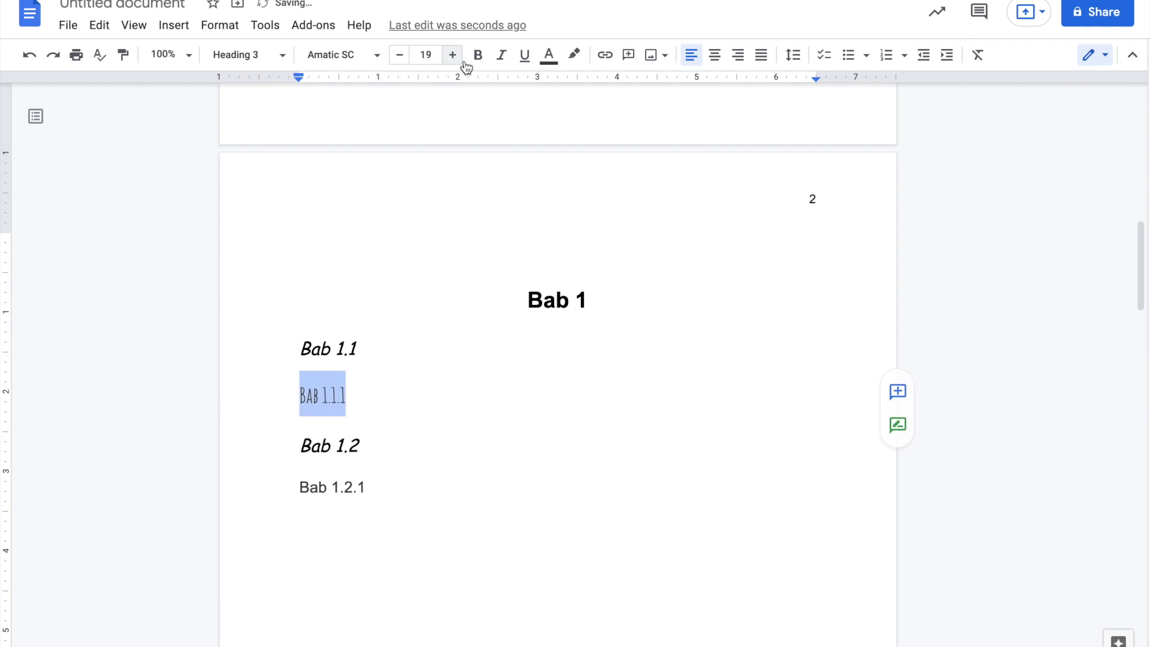
left_click(549, 58)
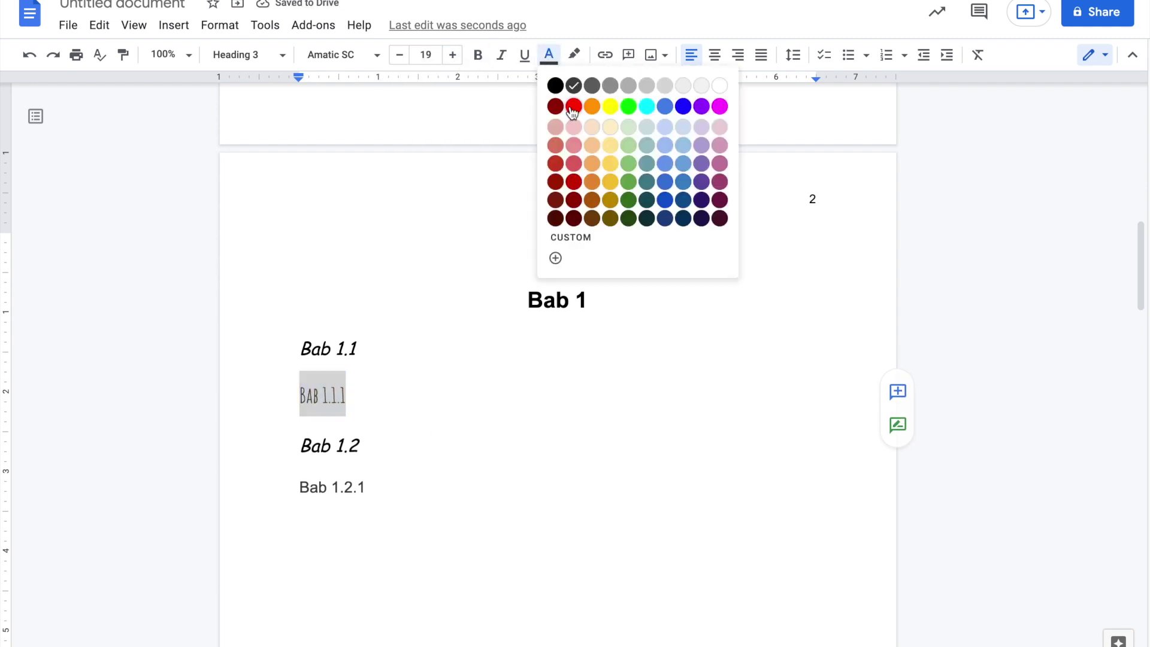
left_click(629, 199)
left_click(383, 394)
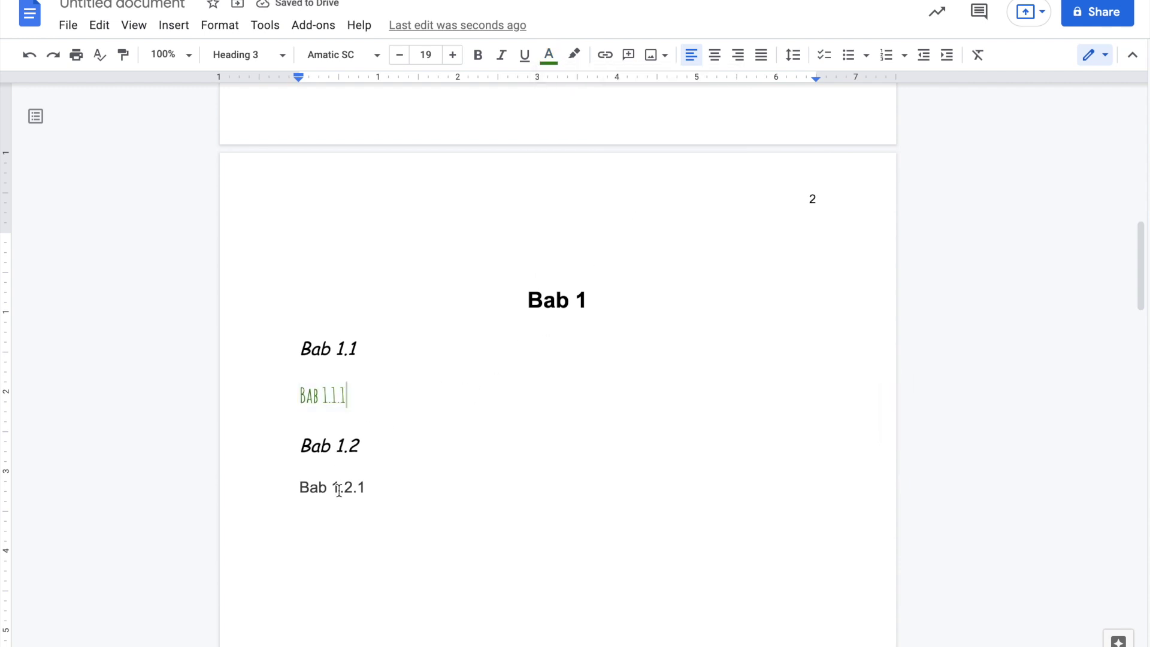
- Update Heading 3 to match Bab 1.1.1 so Bab 1.2.1 takes the same look
left_click_drag(354, 395, 297, 397)
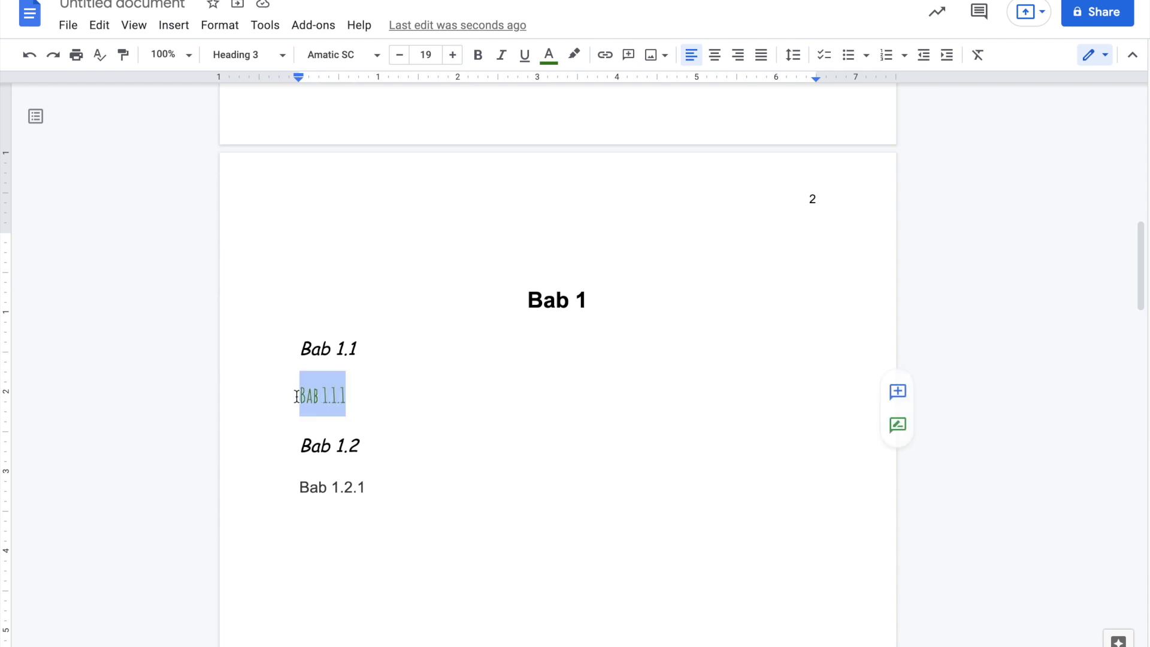
left_click(281, 57)
mouse_move(353, 403)
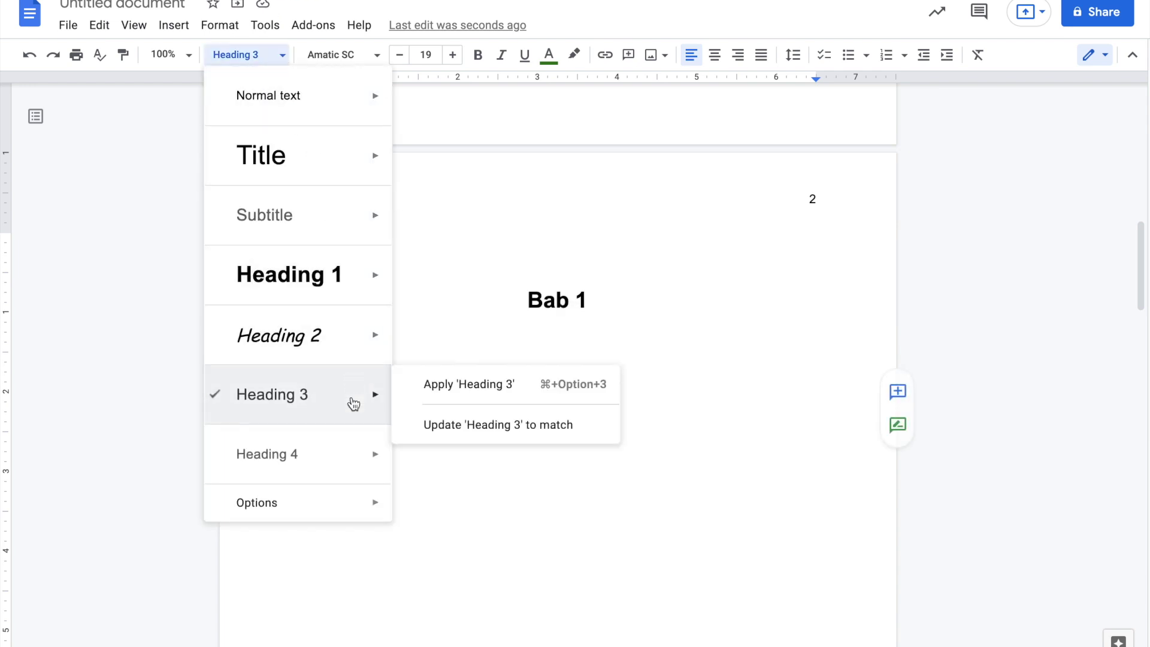
left_click(450, 424)
left_click(400, 484)
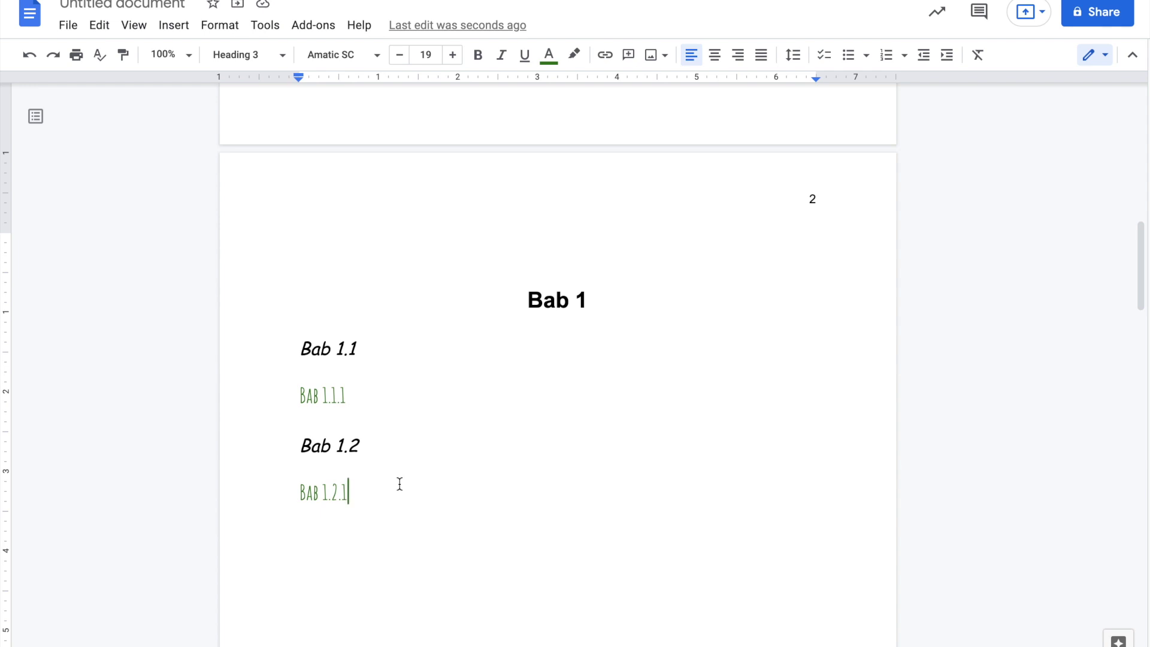
scroll(399, 484, "up", 10)
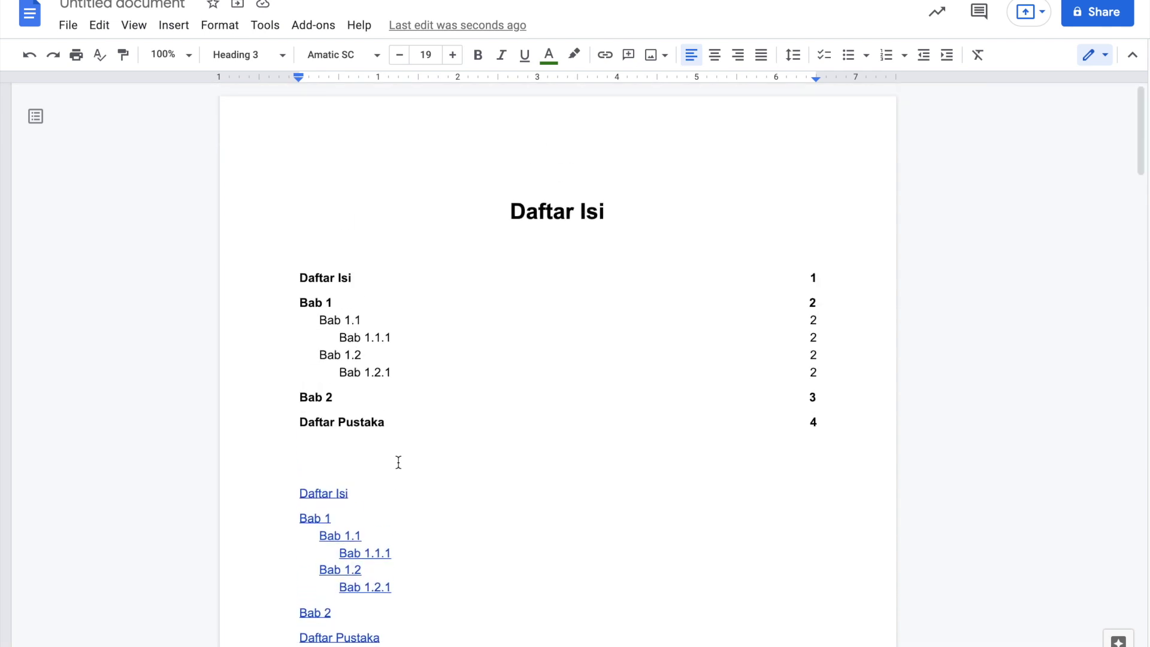
left_click(368, 302)
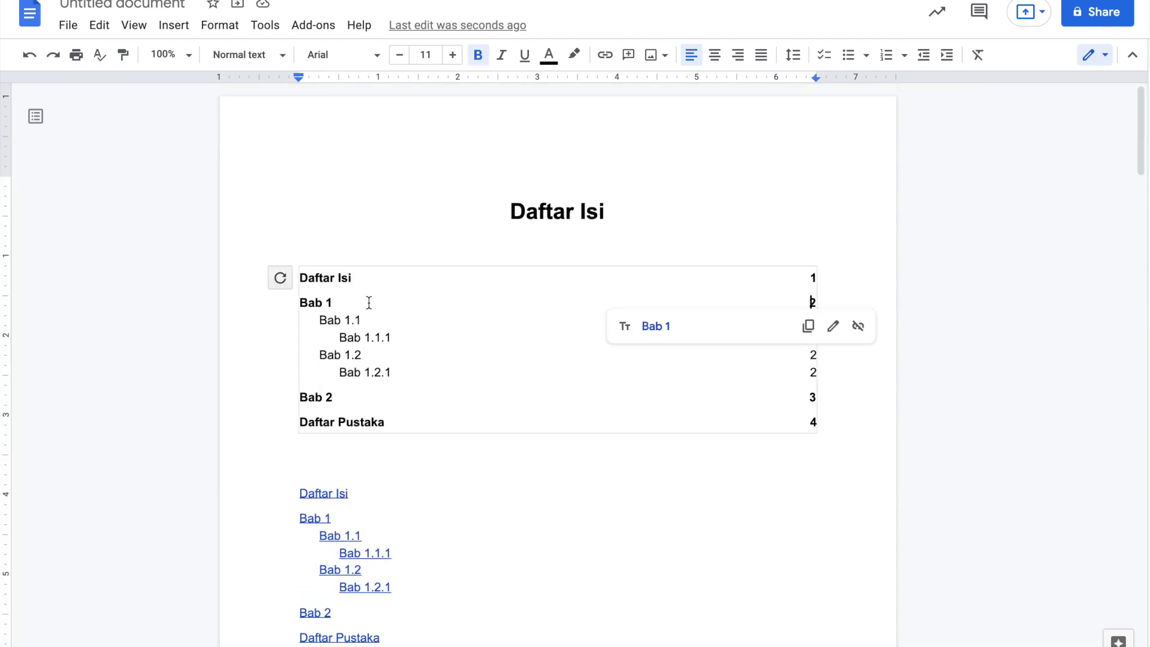
left_click(281, 285)
scroll(341, 442, "down", 2)
left_click(347, 483)
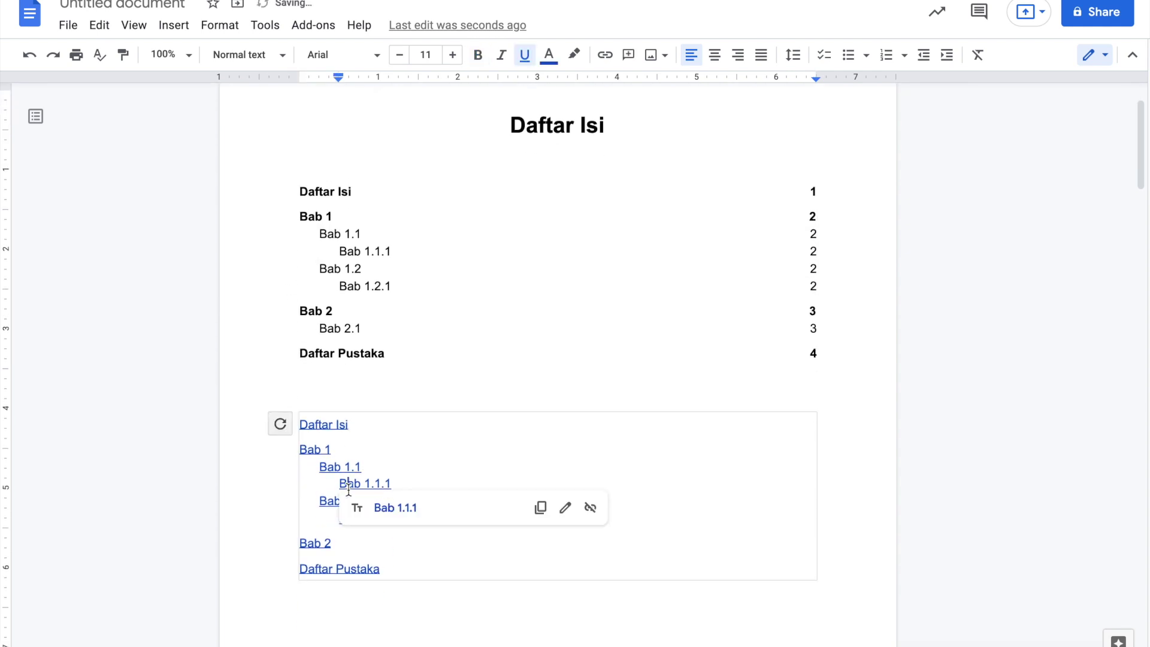
left_click(280, 424)
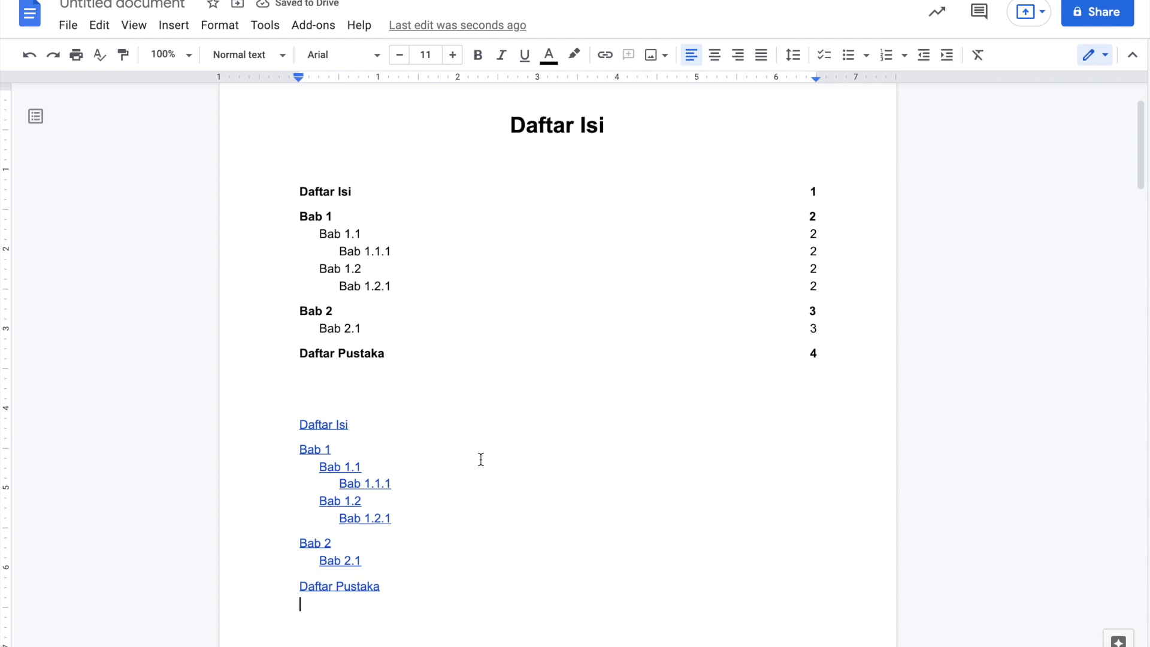
scroll(481, 459, "down", 15)
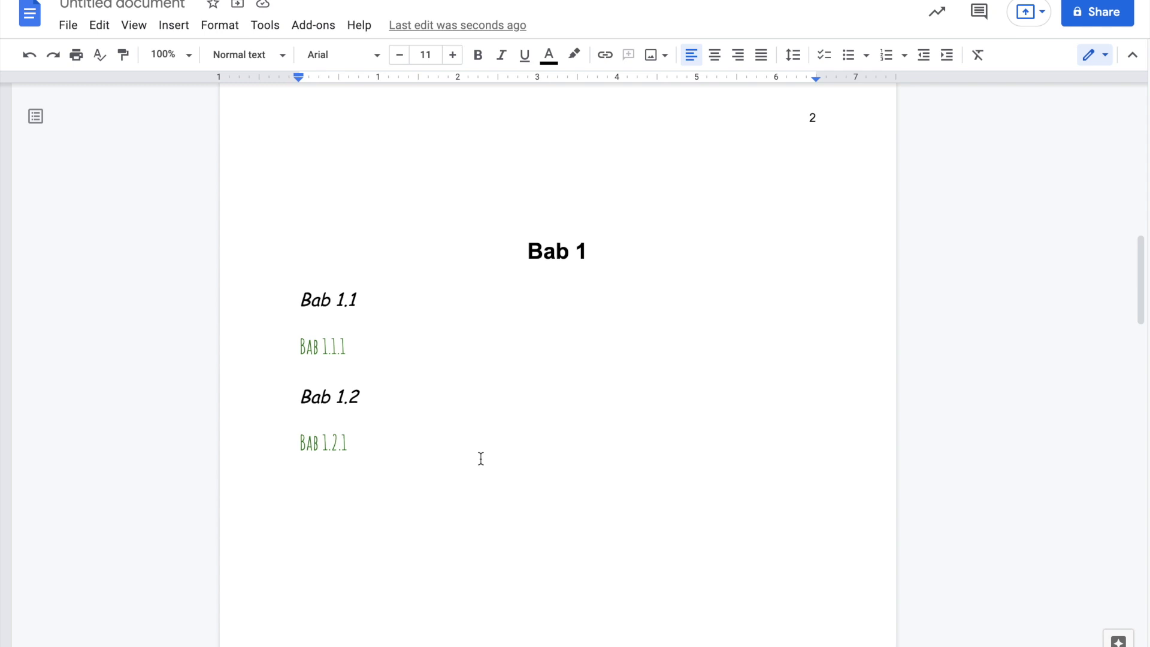
scroll(481, 459, "up", 15)
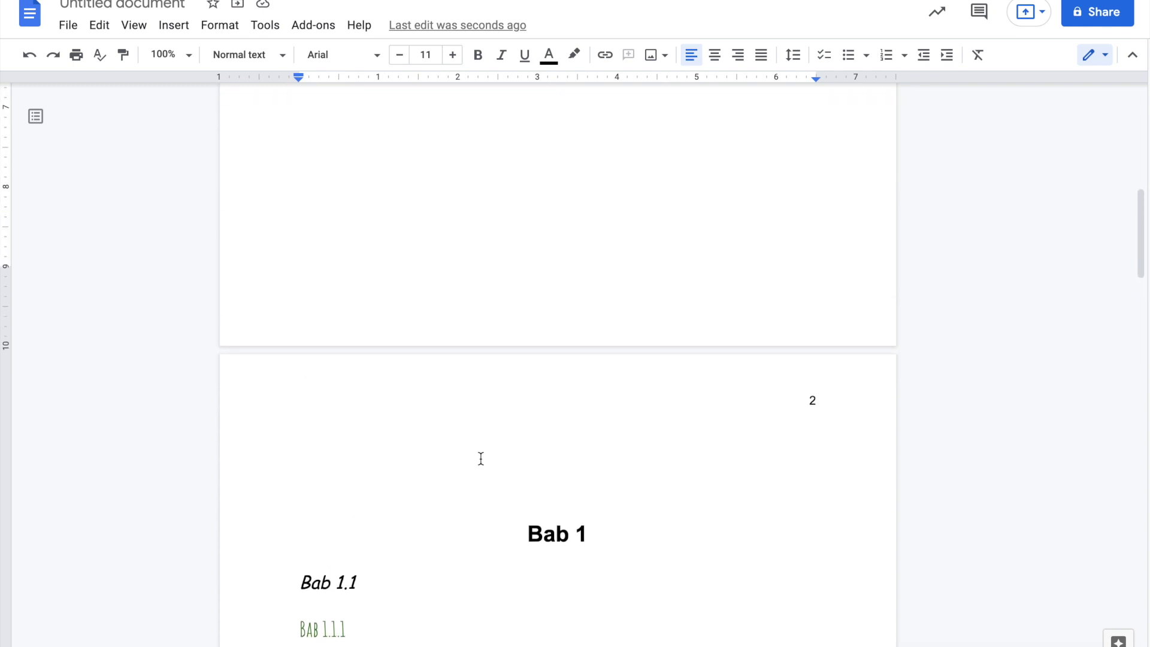
scroll(481, 459, "up", 4)
scroll(481, 459, "down", 7)
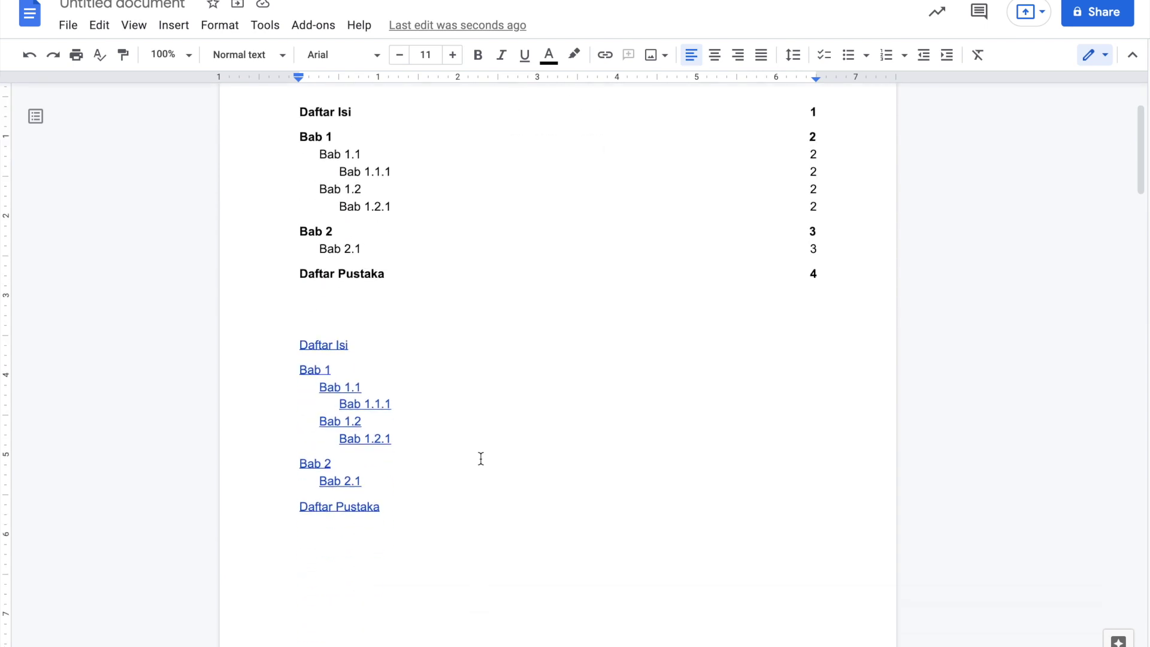
scroll(481, 459, "down", 1)
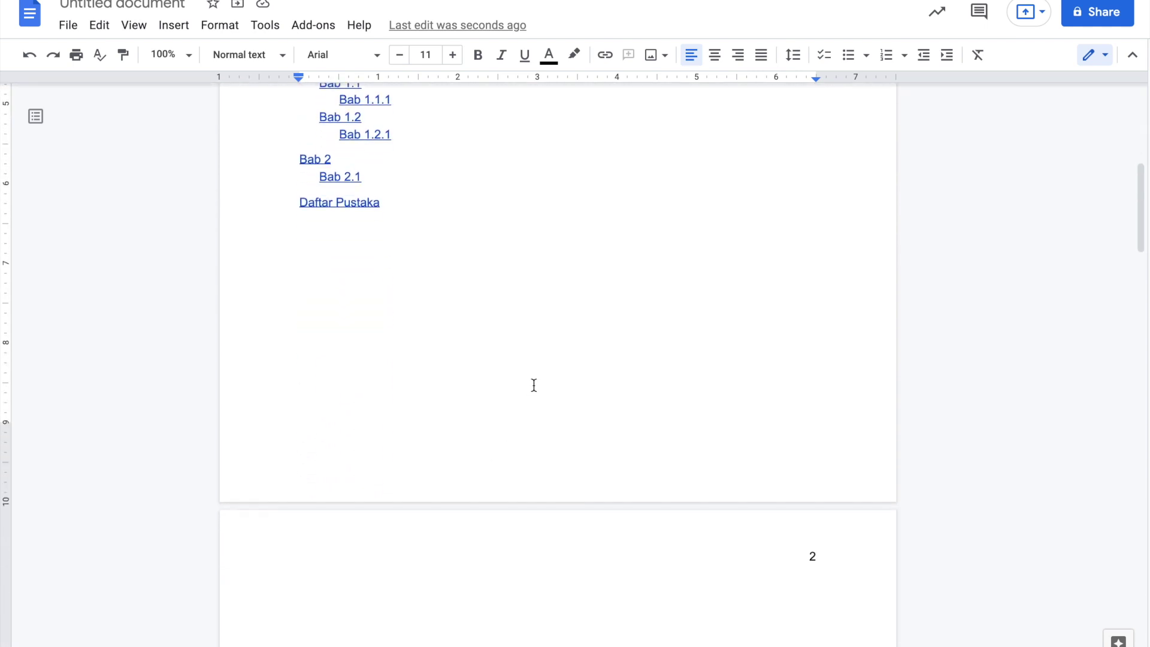
- Delete the page number 2 from the header, centre the header line, and review the pages
double_click(814, 554)
key("BackSpace")
key("ctrl+shift+e")
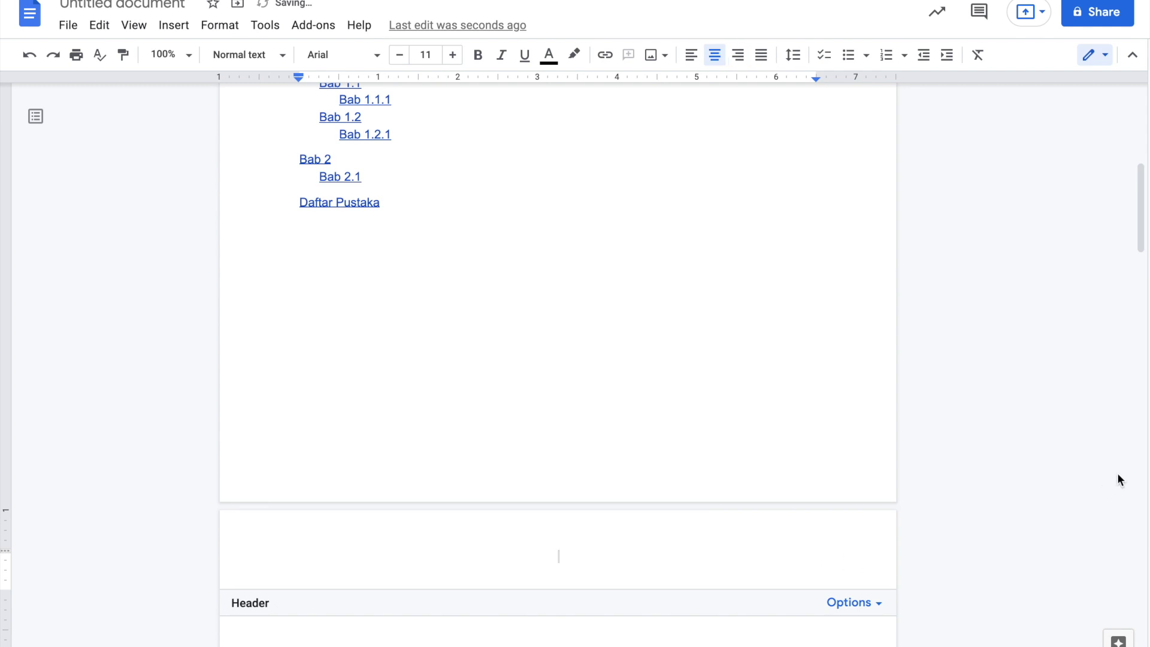
key("Escape")
scroll(1062, 461, "down", 5)
scroll(1061, 461, "up", 10)
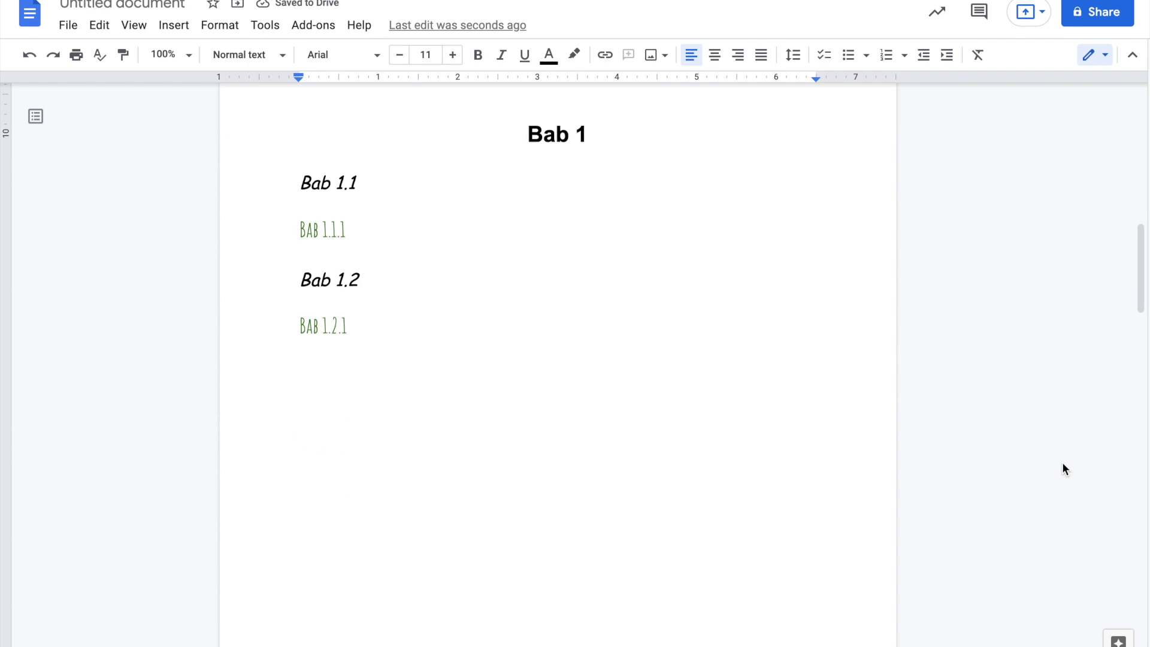
scroll(1062, 462, "down", 10)
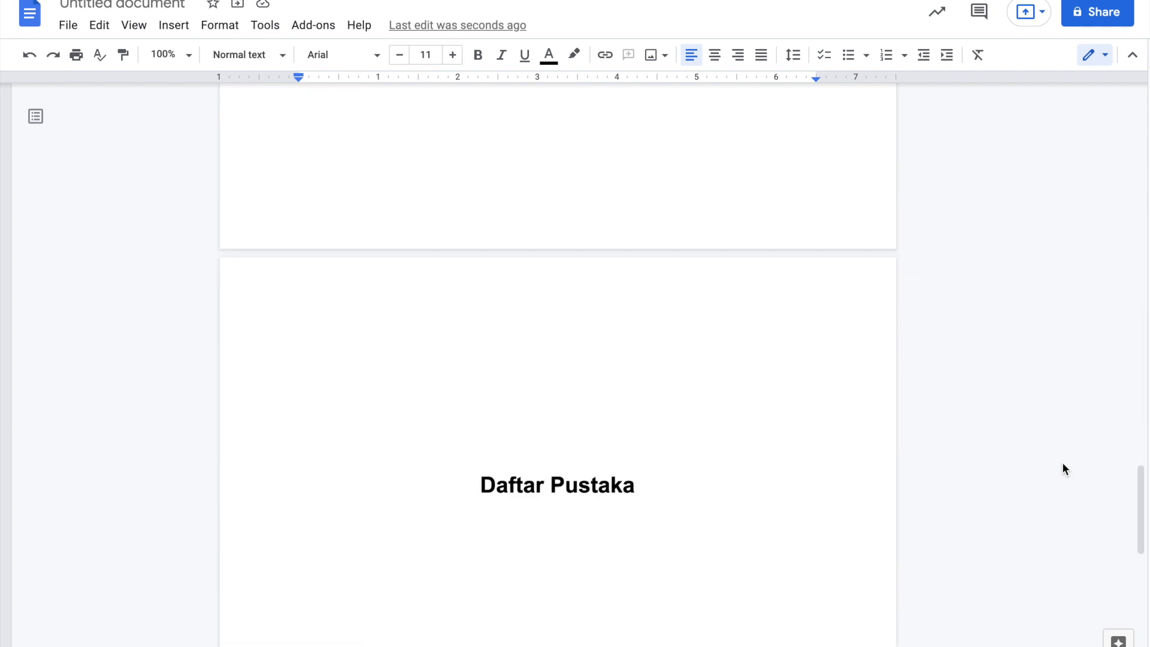
scroll(1062, 463, "up", 15)
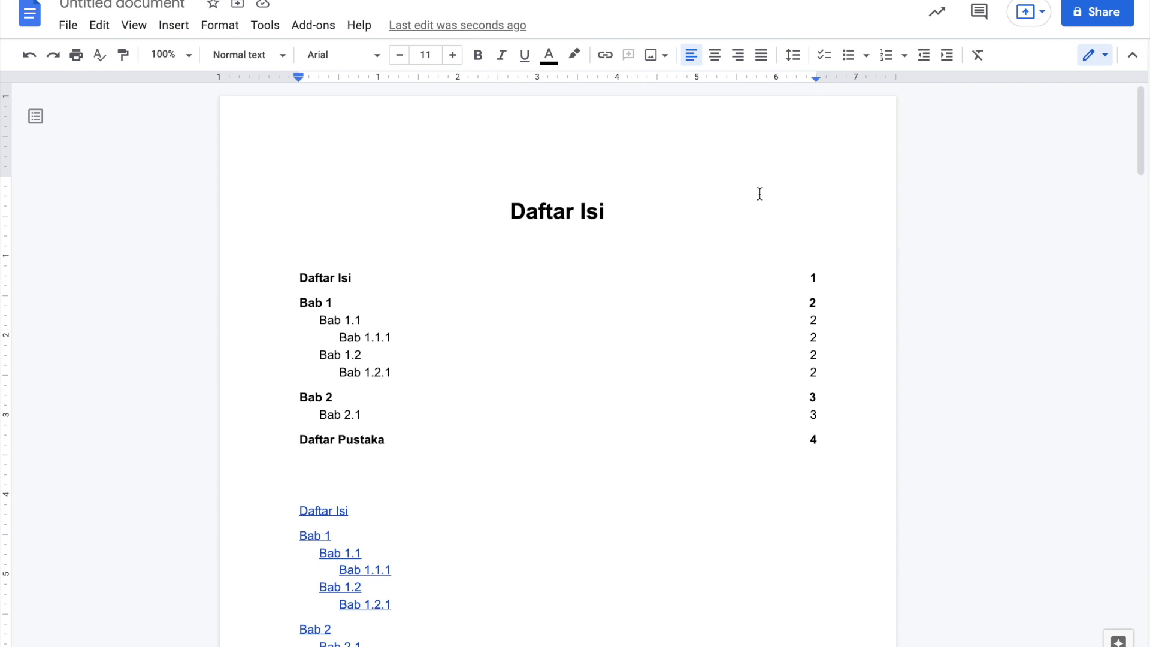
- Insert top-right header page numbers on every page, including the Daftar Isi page as 1
left_click(781, 166)
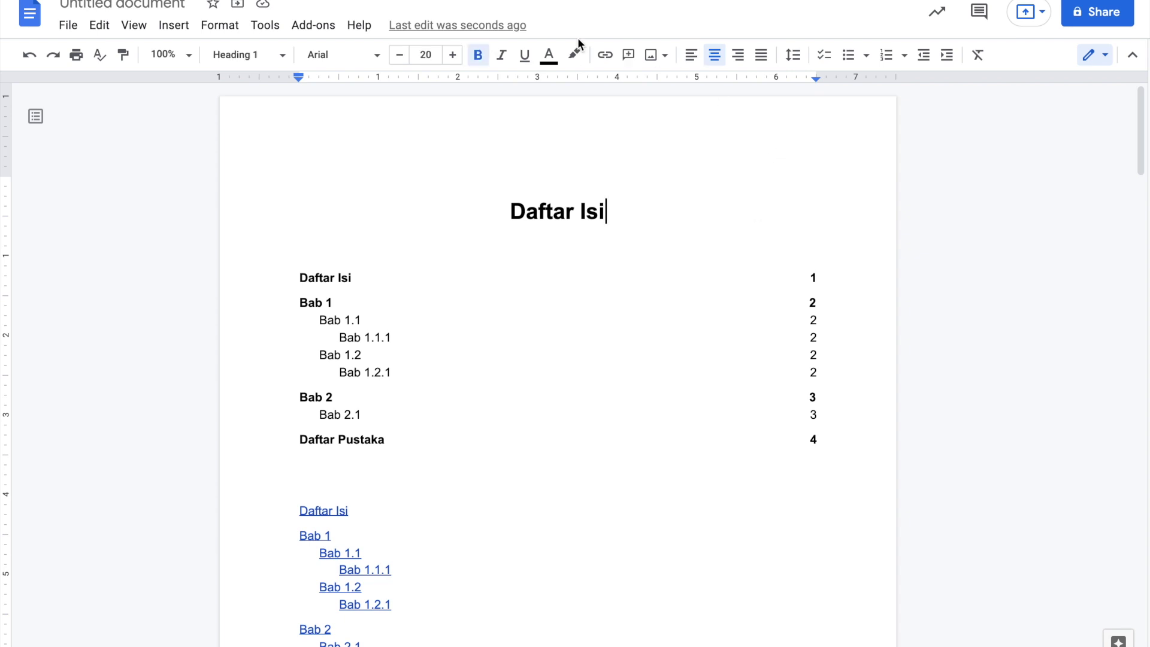
left_click(173, 27)
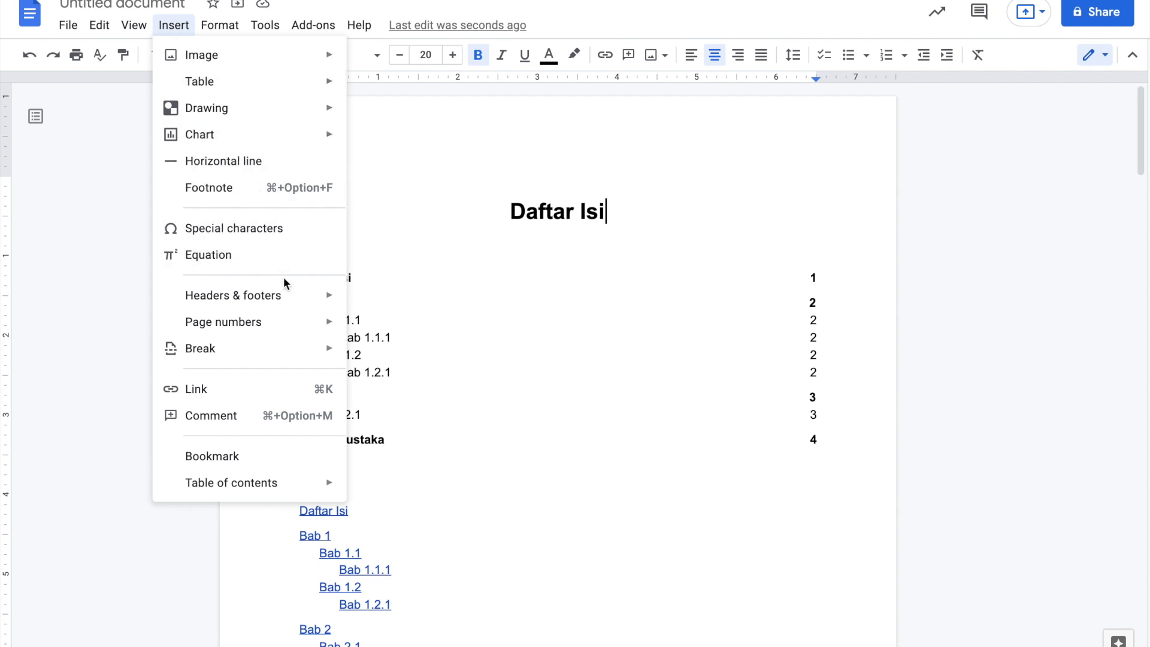
mouse_move(285, 291)
mouse_move(288, 328)
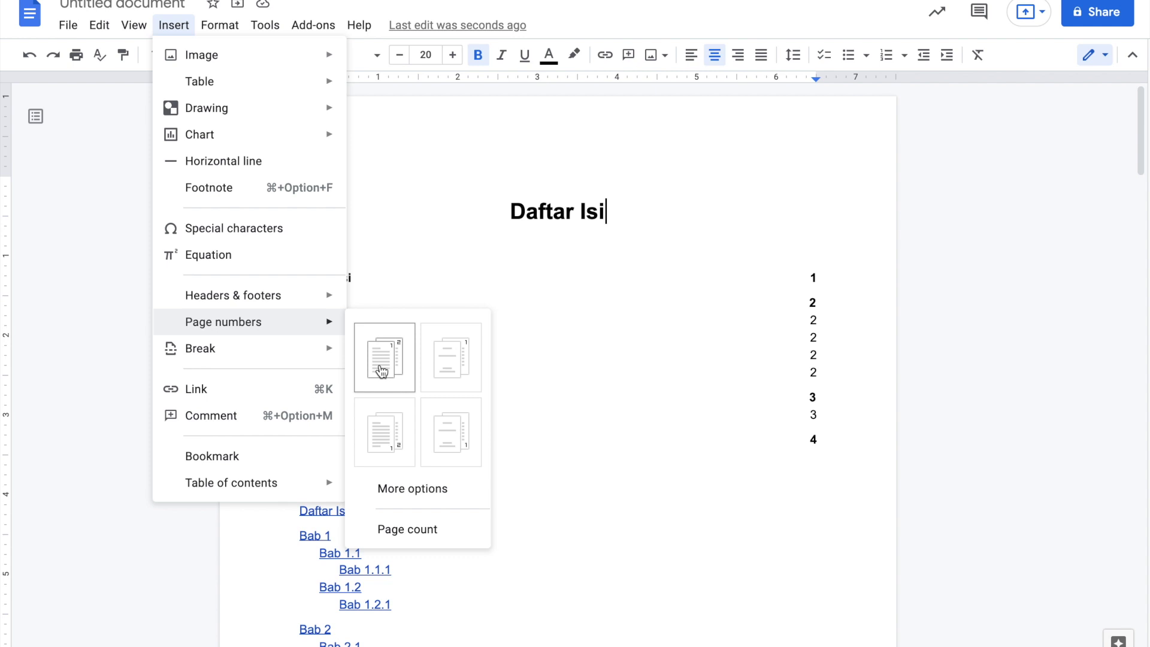
left_click(390, 363)
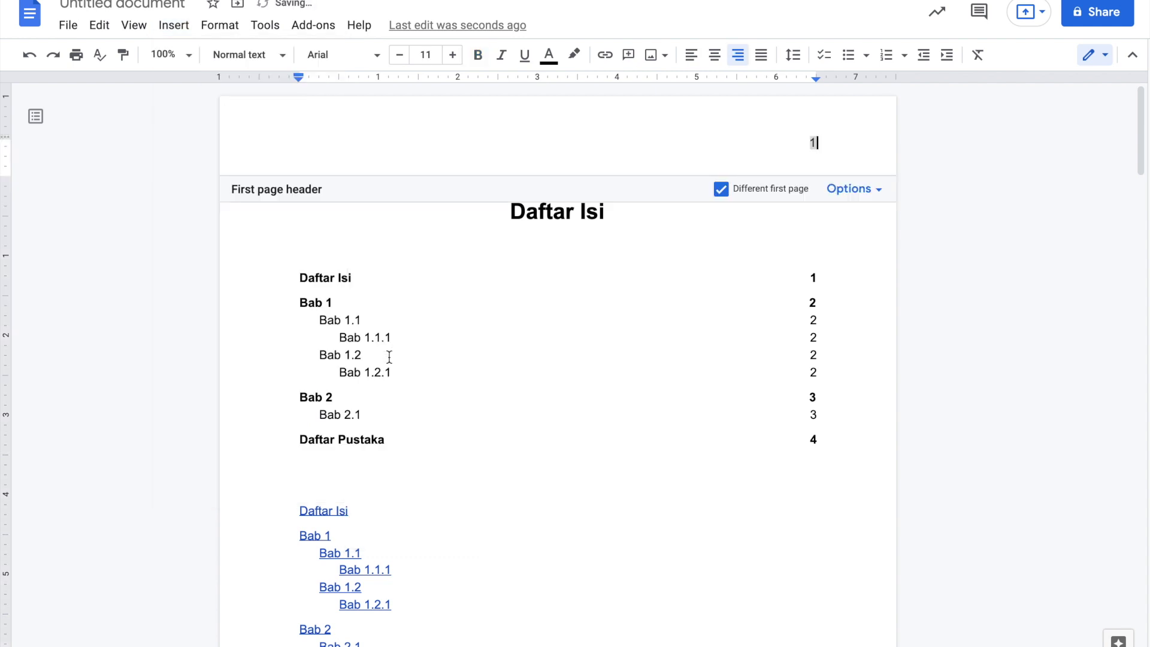
left_click(933, 303)
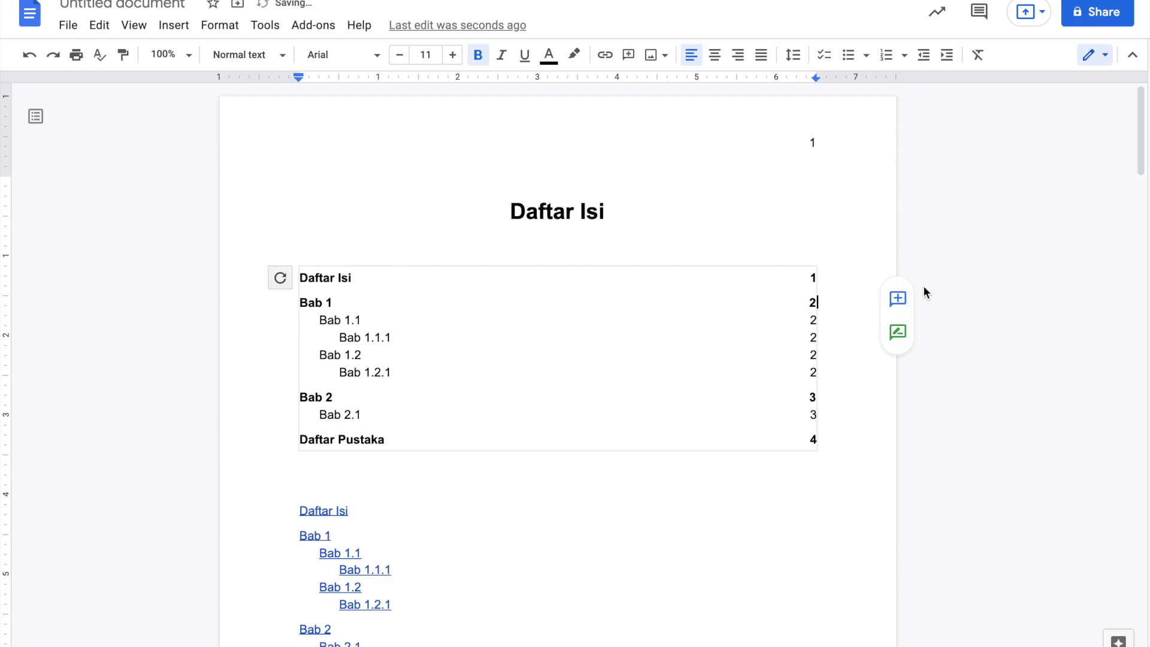
left_click(911, 206)
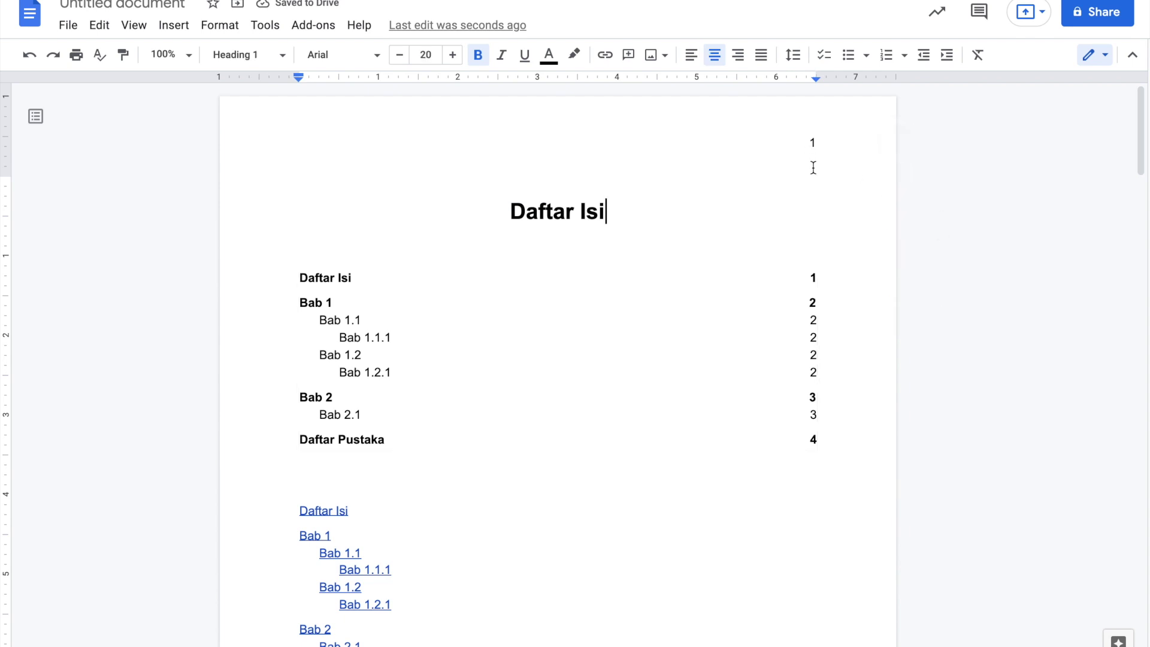
scroll(816, 190, "down", 12)
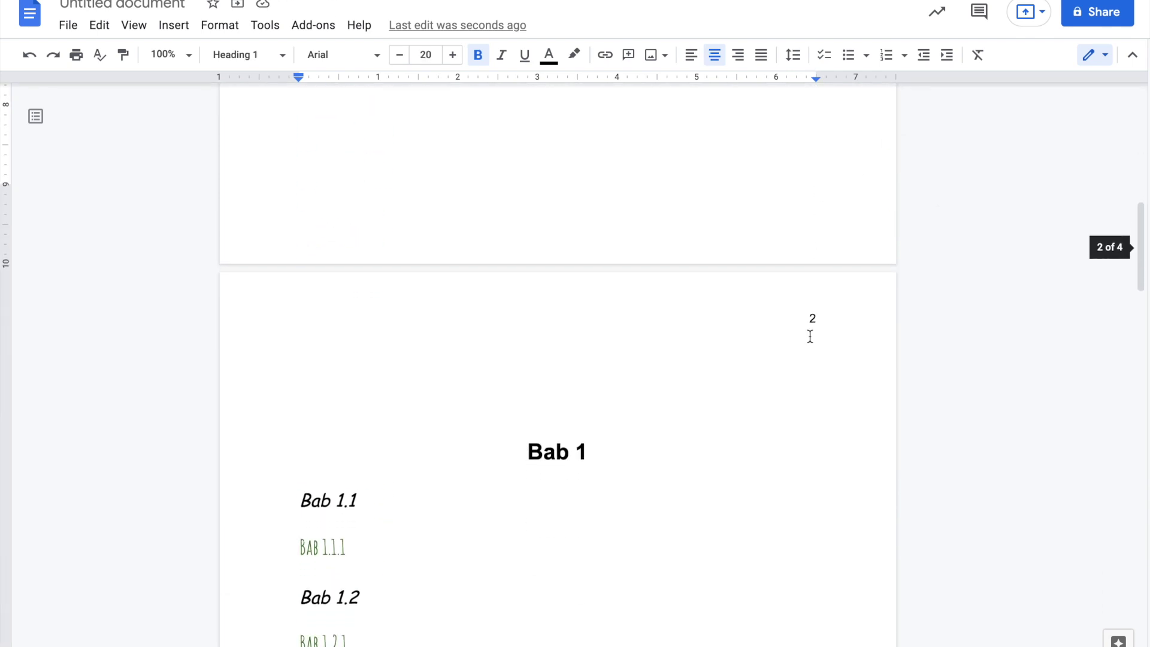
scroll(809, 336, "down", 11)
scroll(809, 336, "down", 12)
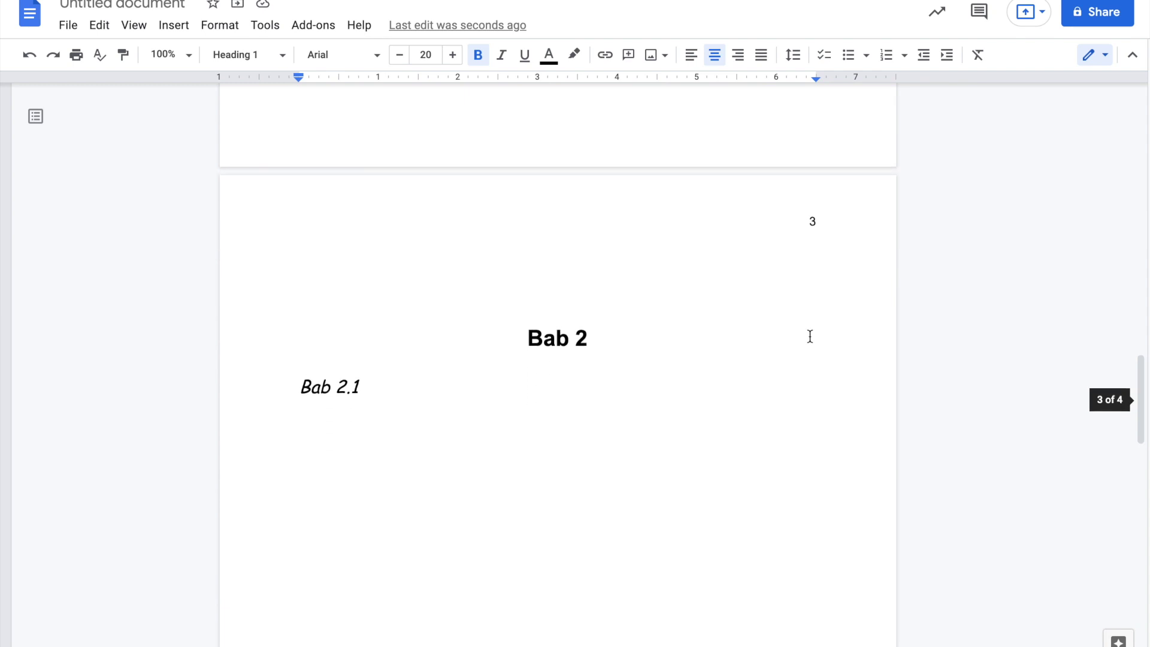
scroll(810, 336, "up", 20)
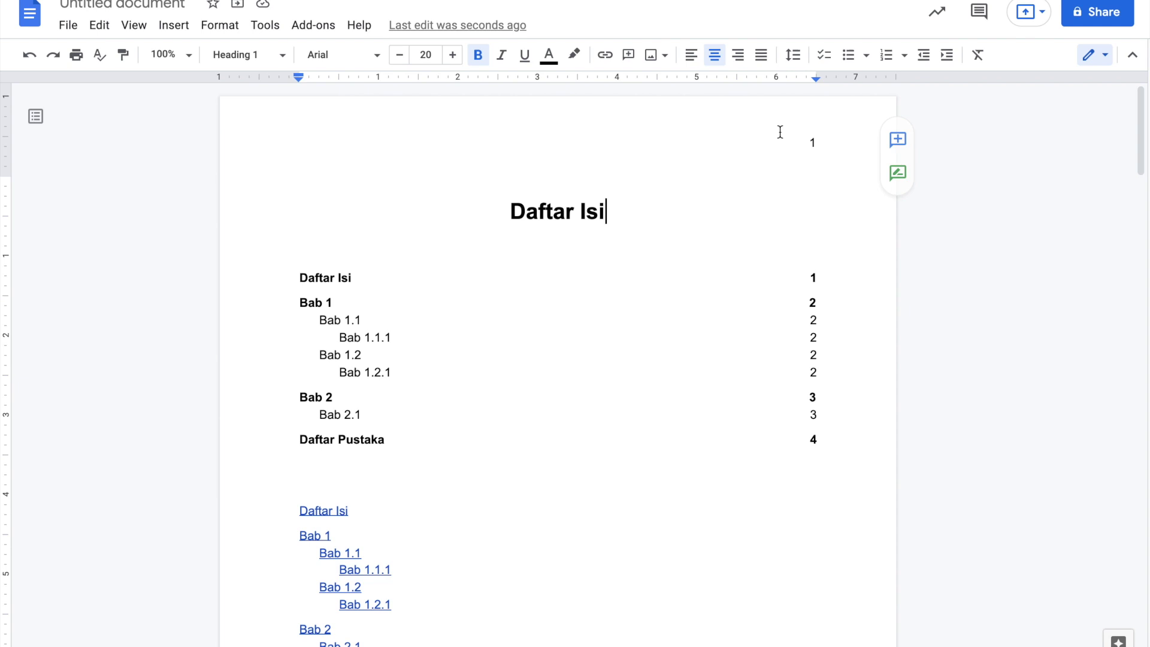
- Turn off Different first page in page 1's header and delete its page number
double_click(812, 146)
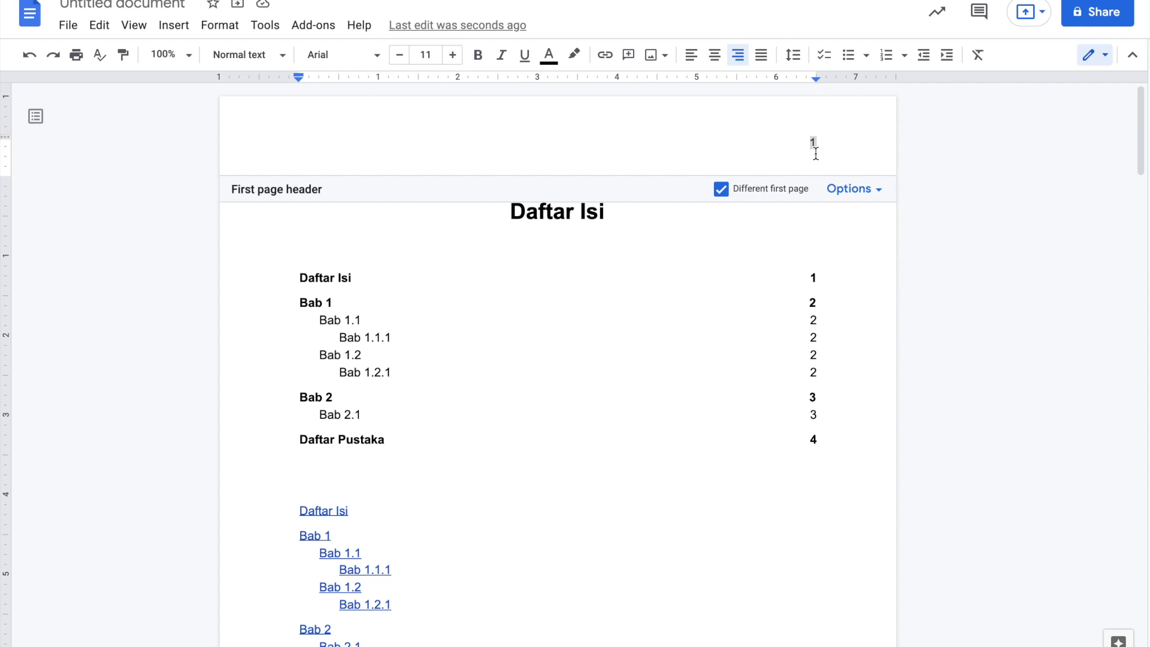
left_click(722, 191)
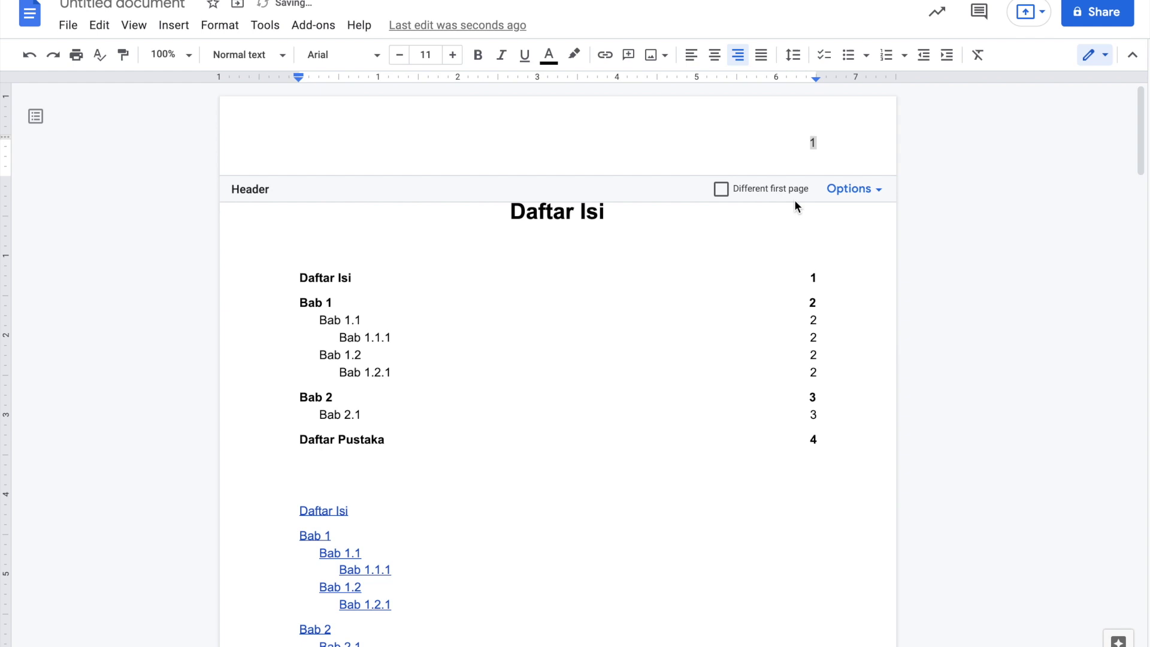
left_click(819, 142)
key("BackSpace")
- Check the pages, then undo the deletion to restore page 1's number 1
key("Escape")
scroll(969, 231, "down", 10)
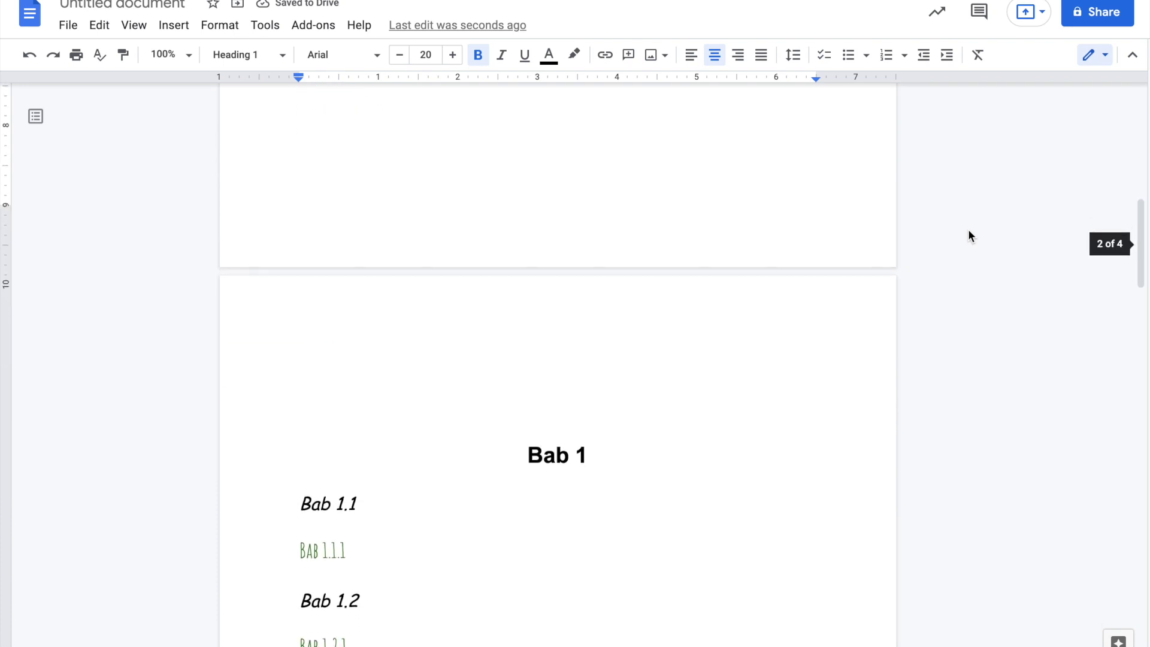
scroll(931, 422, "down", 10)
scroll(931, 421, "down", 3)
scroll(931, 421, "up", 3)
scroll(932, 418, "up", 20)
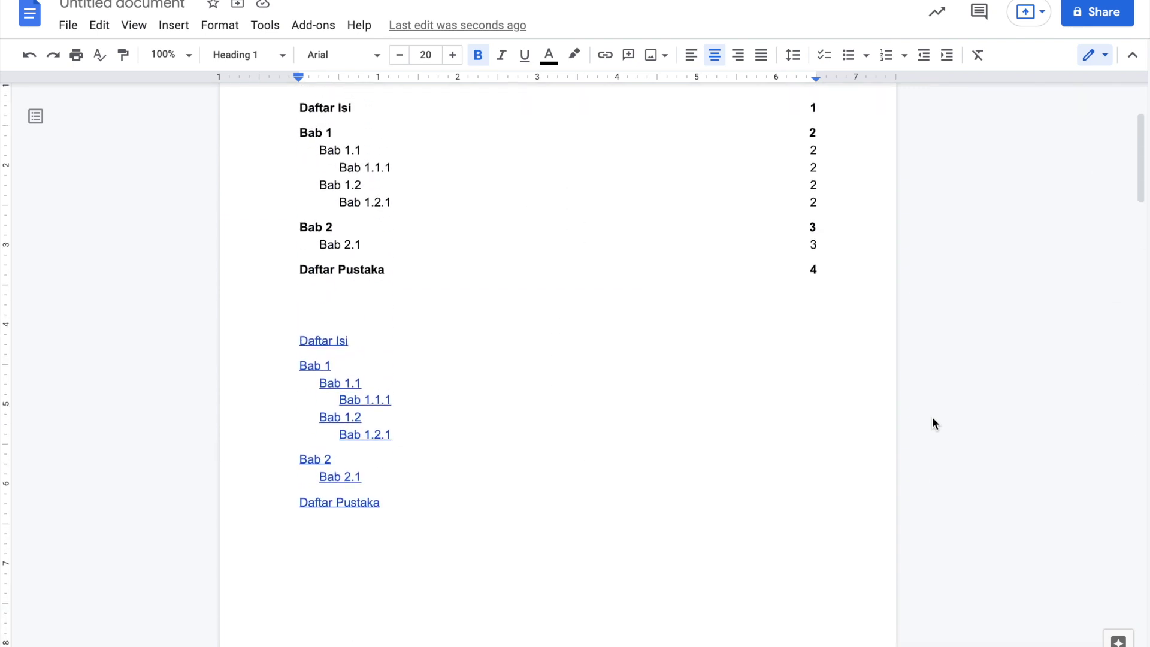
scroll(932, 418, "up", 3)
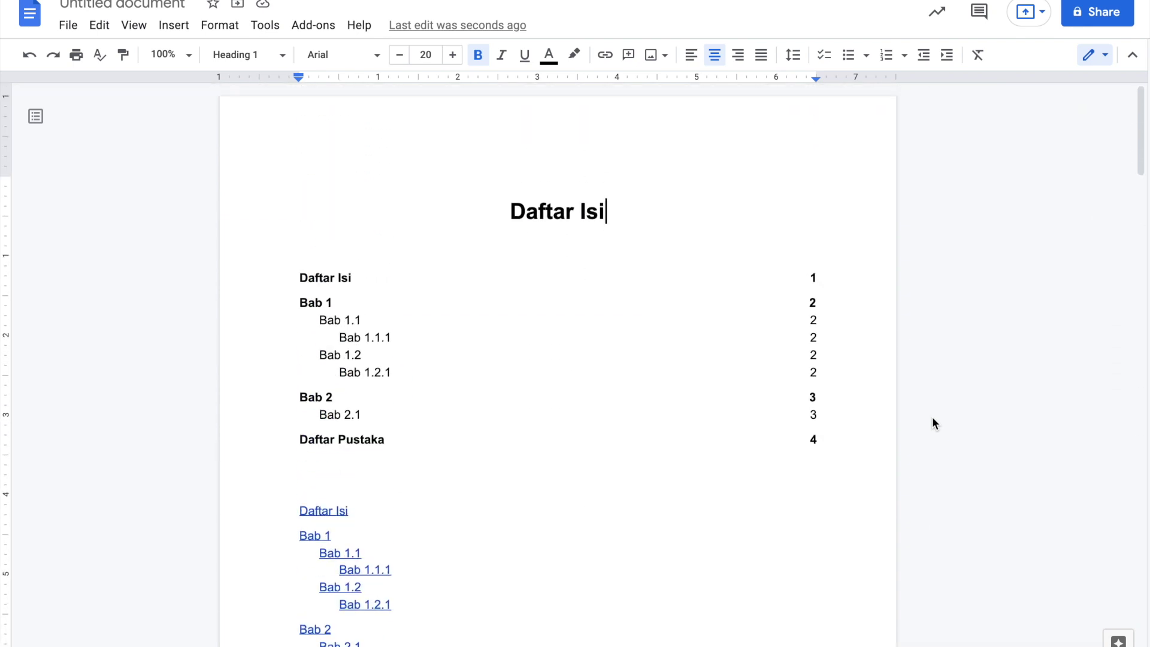
key("super+z")
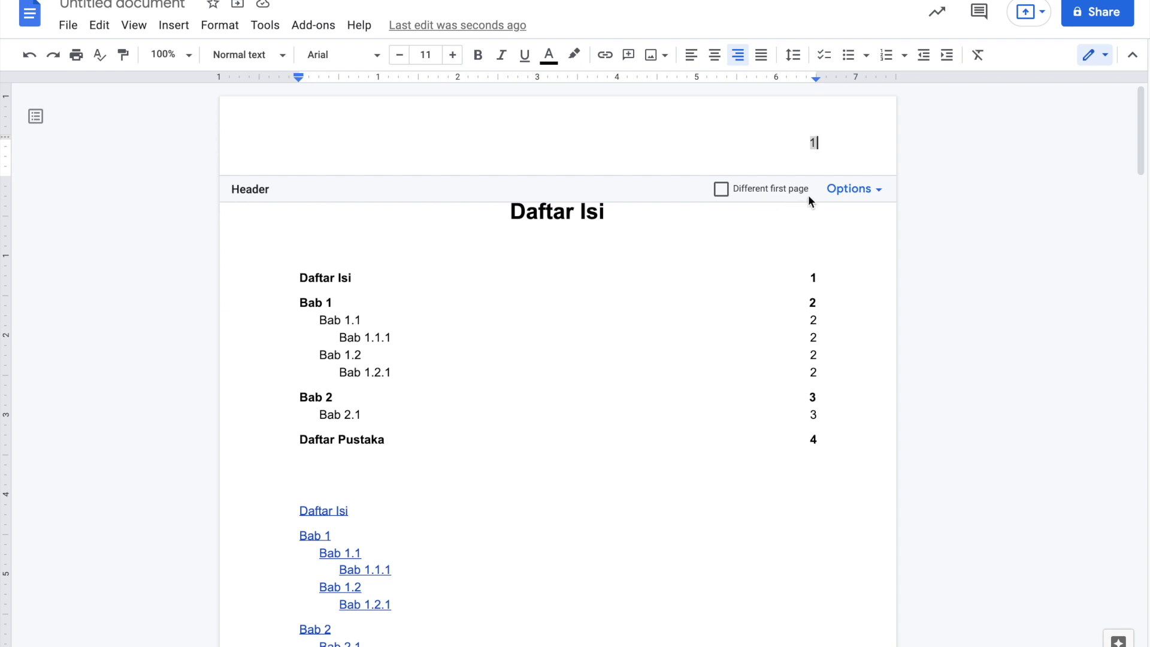
- Turn on Different first page, delete the 1 from page 1's header, and verify the later pages
left_click(721, 190)
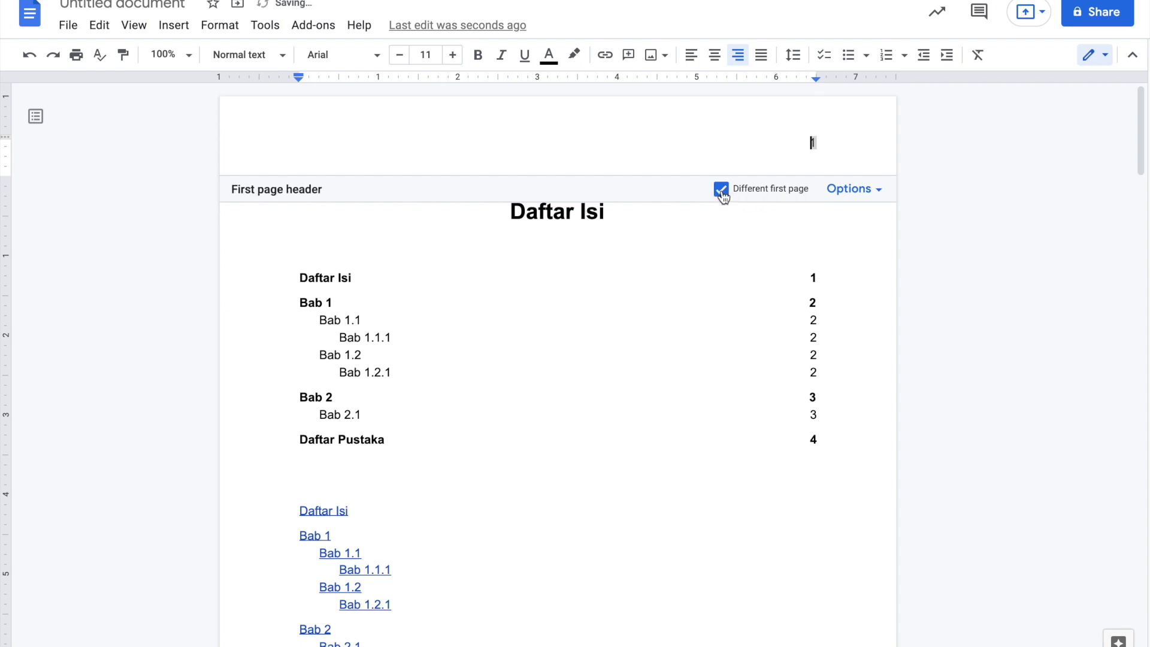
key("BackSpace")
left_click(961, 257)
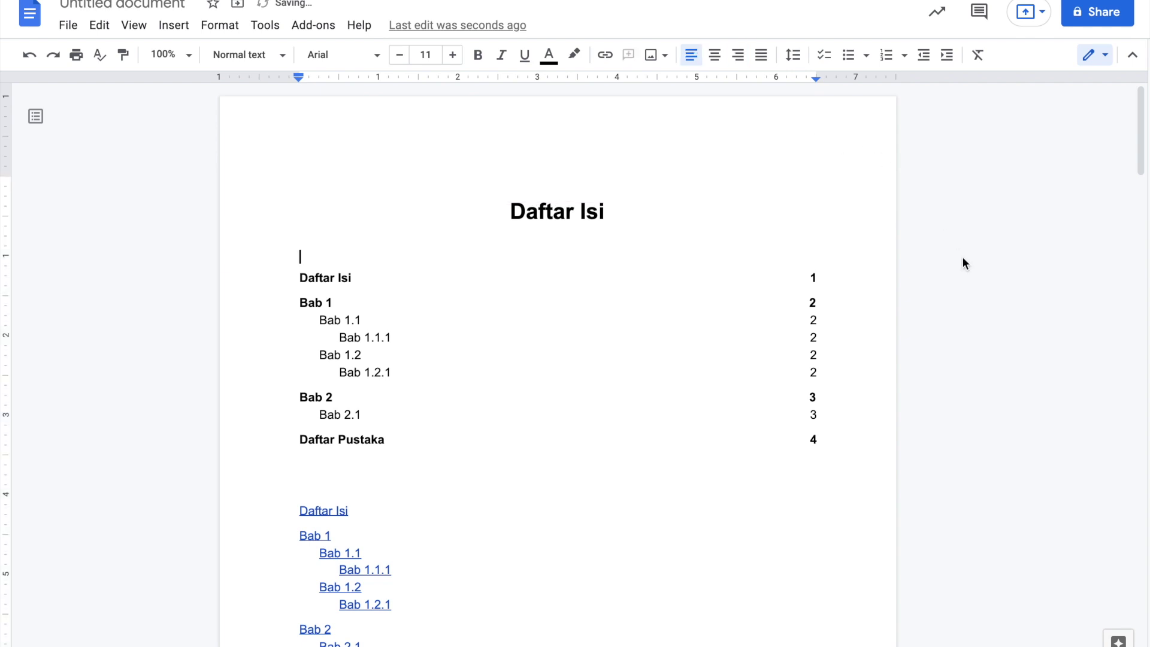
scroll(962, 256, "down", 13)
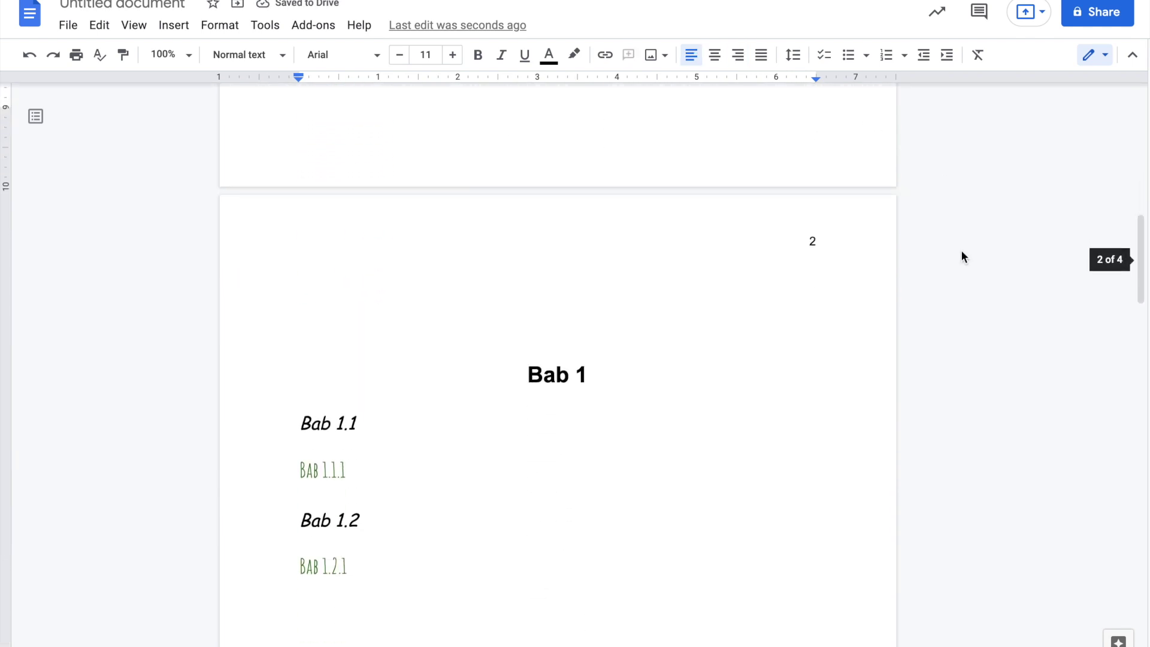
scroll(922, 314, "down", 20)
scroll(922, 317, "down", 5)
scroll(922, 317, "up", 11)
scroll(922, 317, "up", 6)
scroll(922, 317, "up", 10)
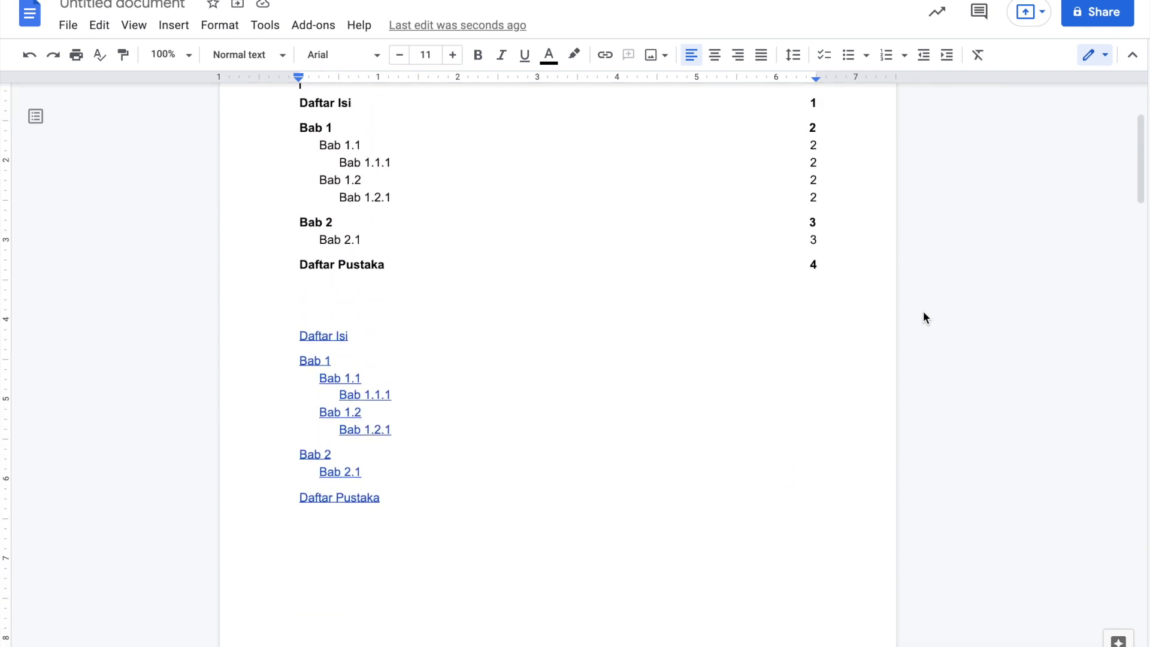
scroll(922, 311, "up", 3)
scroll(958, 320, "down", 2)
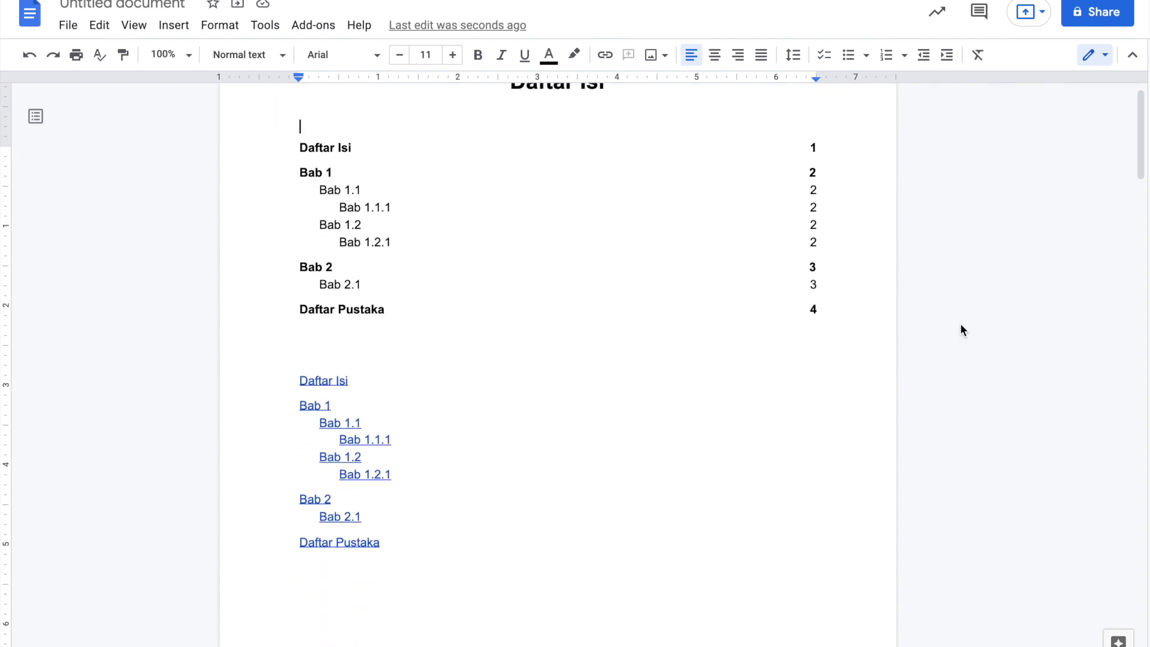
scroll(961, 324, "down", 5)
scroll(961, 325, "up", 7)
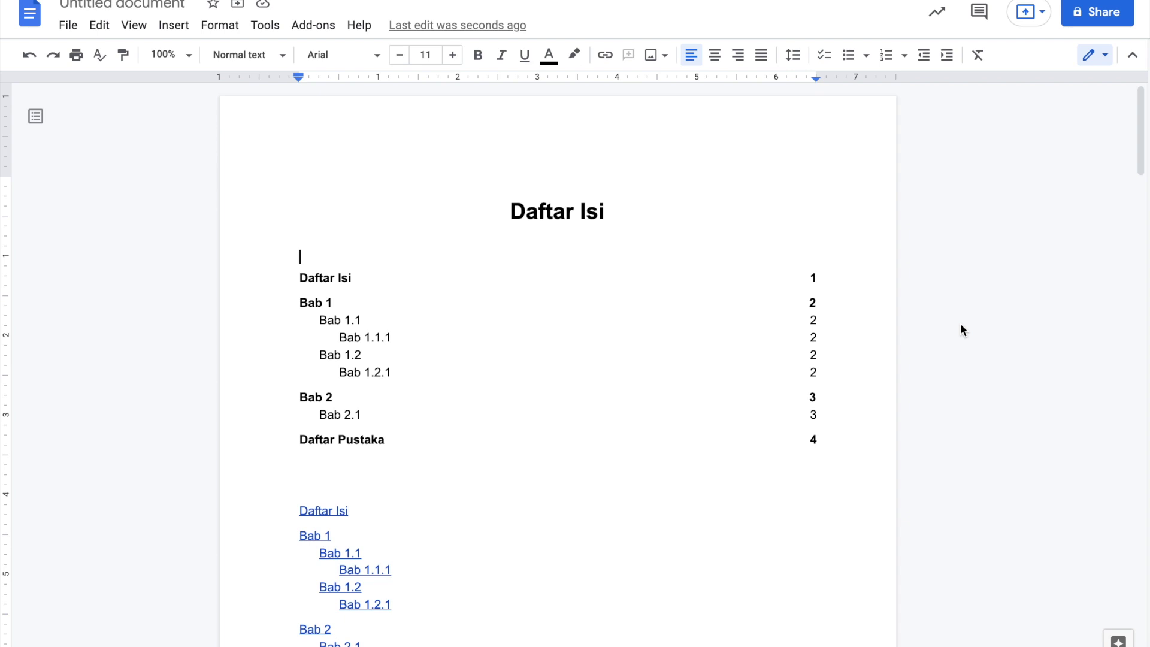
- Open the Header format settings from page 1's header, showing 0.5-inch header and footer margins
left_click(937, 240)
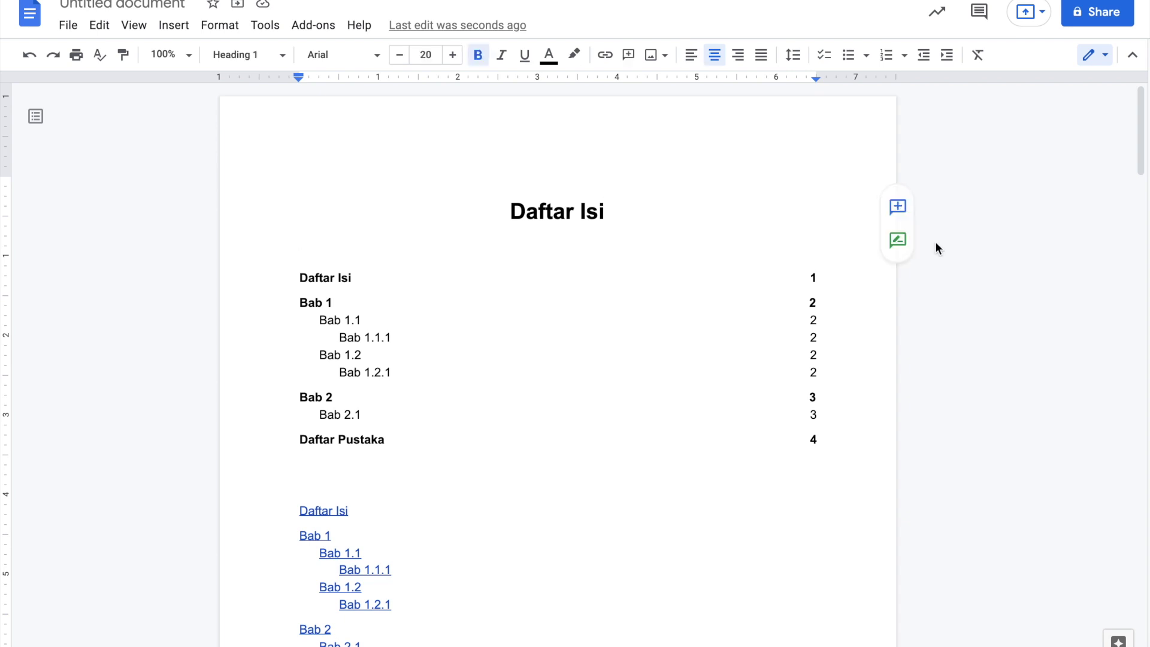
key("Down")
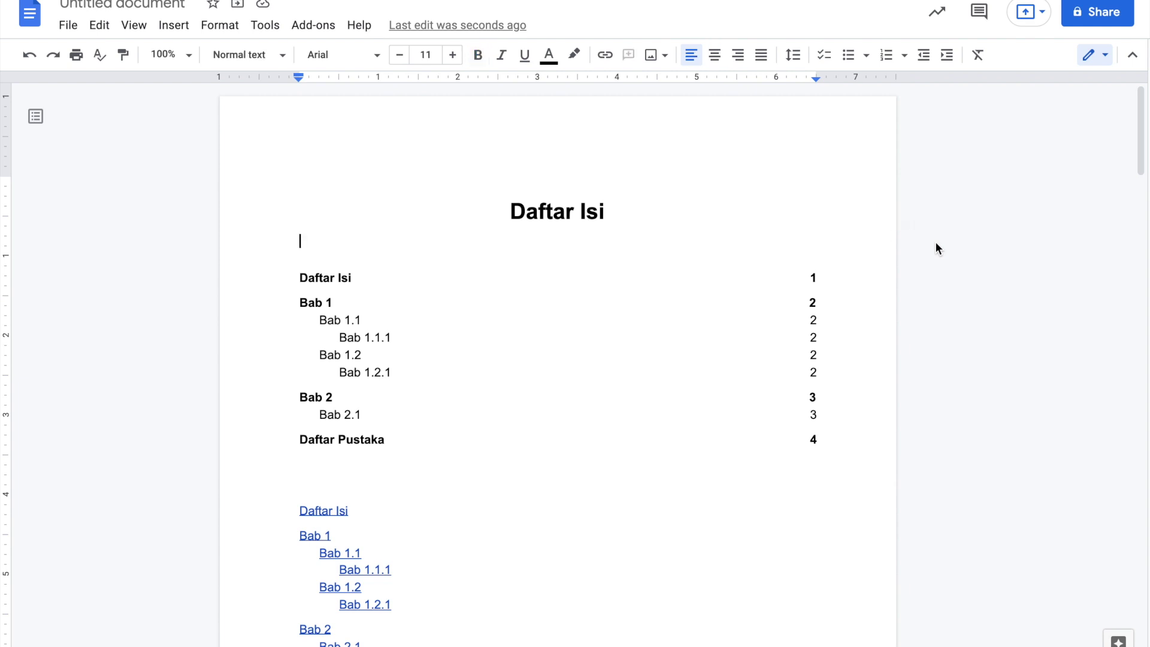
double_click(839, 140)
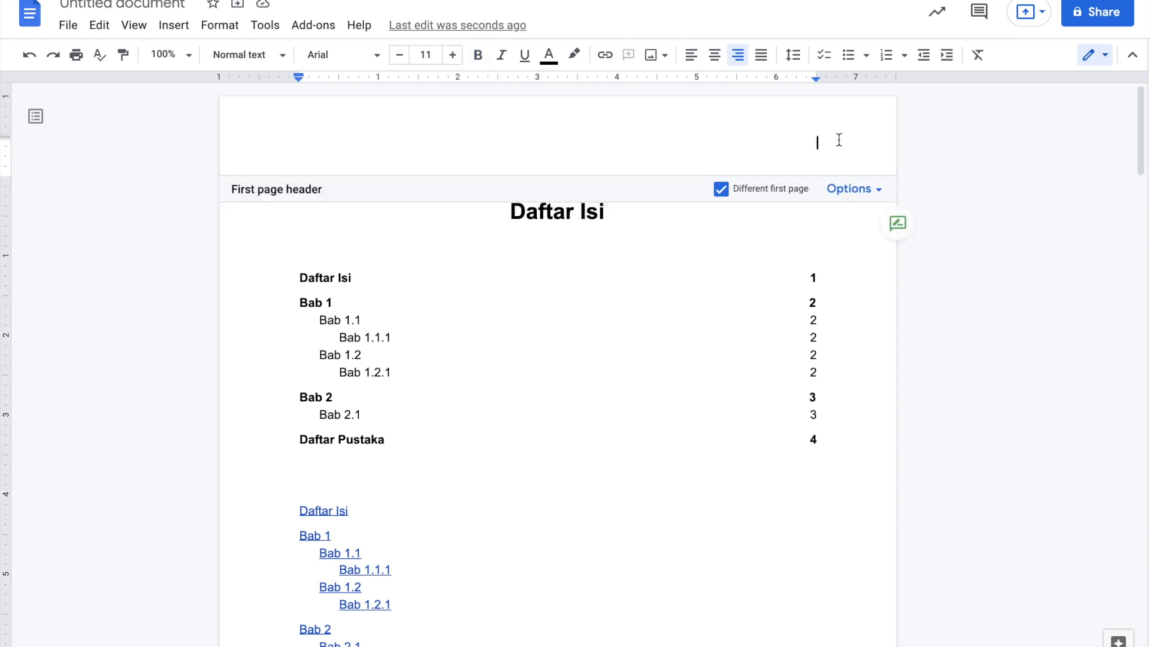
left_click(850, 189)
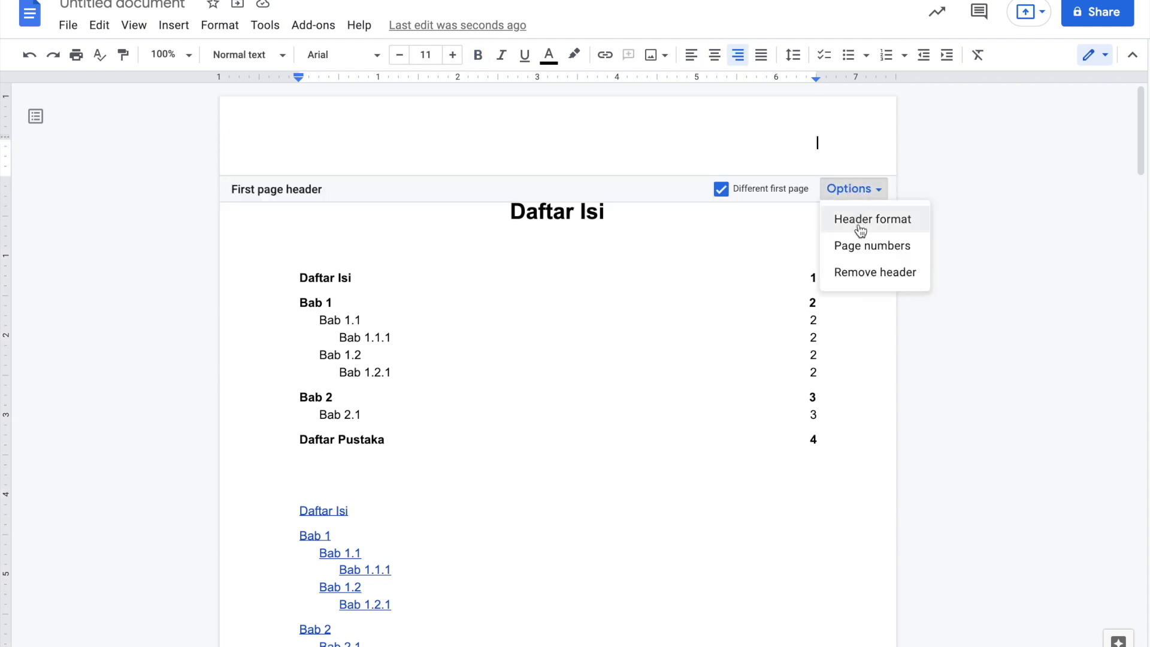
left_click(860, 219)
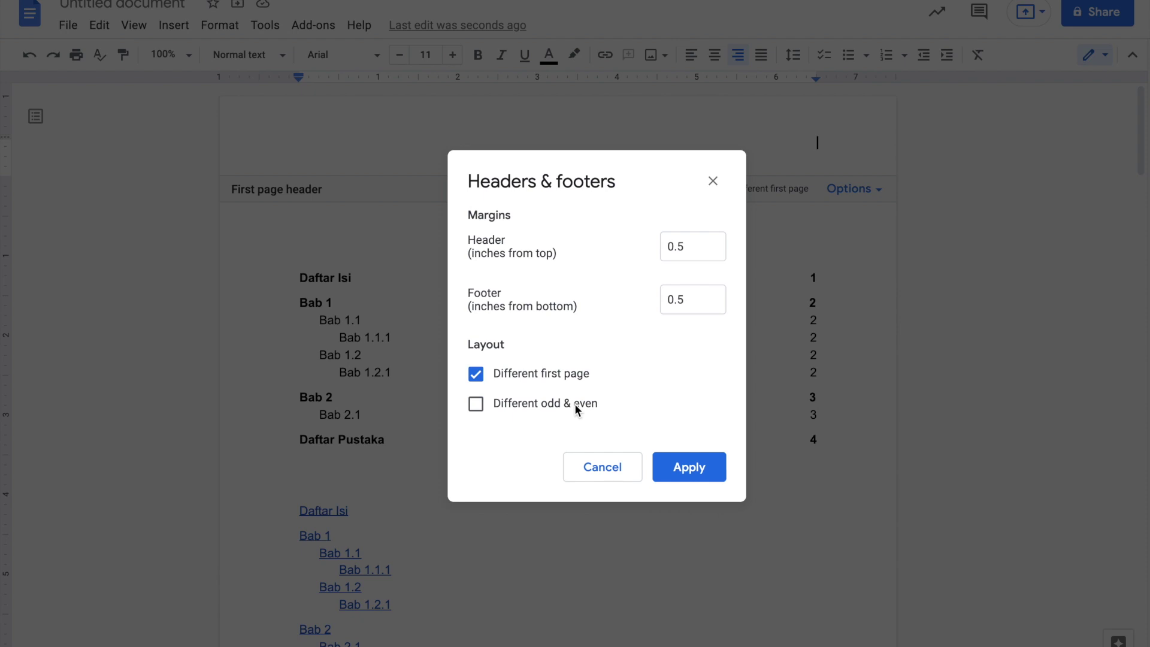
- Toggle odd/even headers on and off, cancel the header settings, and scroll to page 2's end
left_click(535, 401)
left_click(535, 401)
left_click(582, 465)
scroll(780, 402, "down", 5)
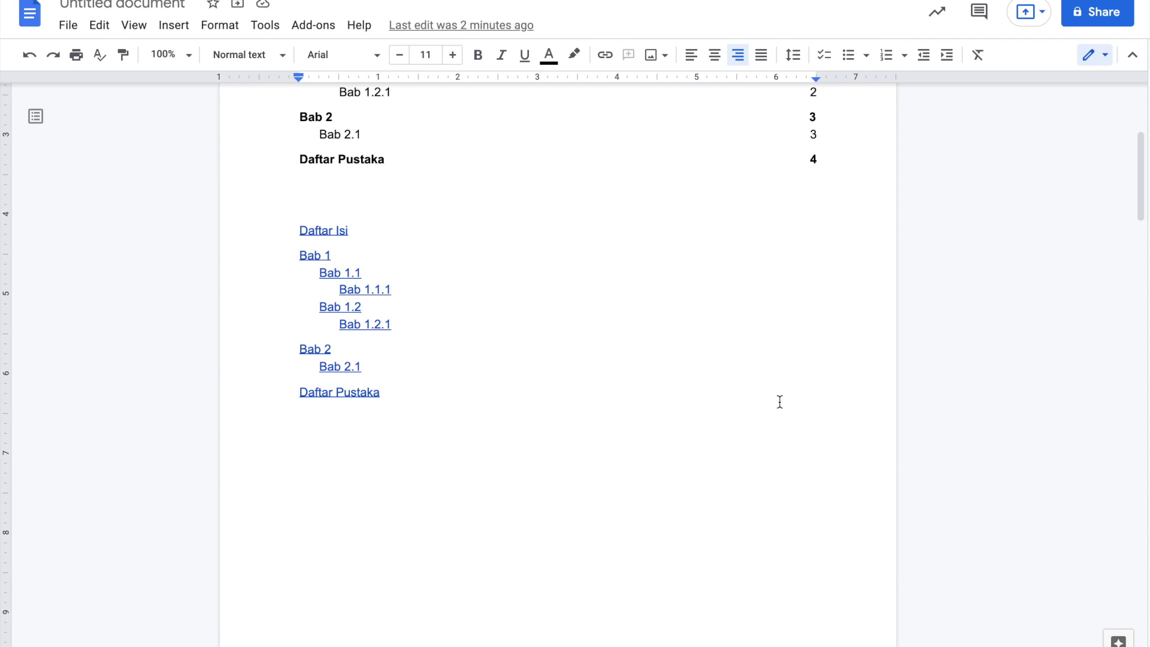
scroll(779, 401, "down", 8)
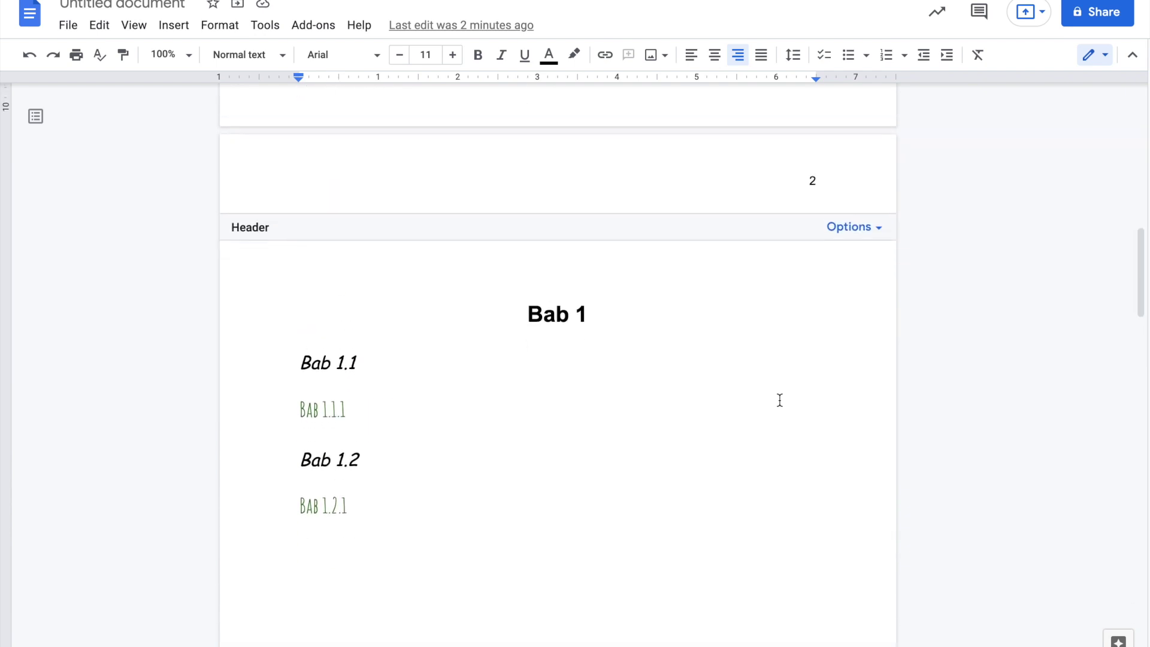
scroll(780, 400, "down", 5)
scroll(779, 399, "up", 15)
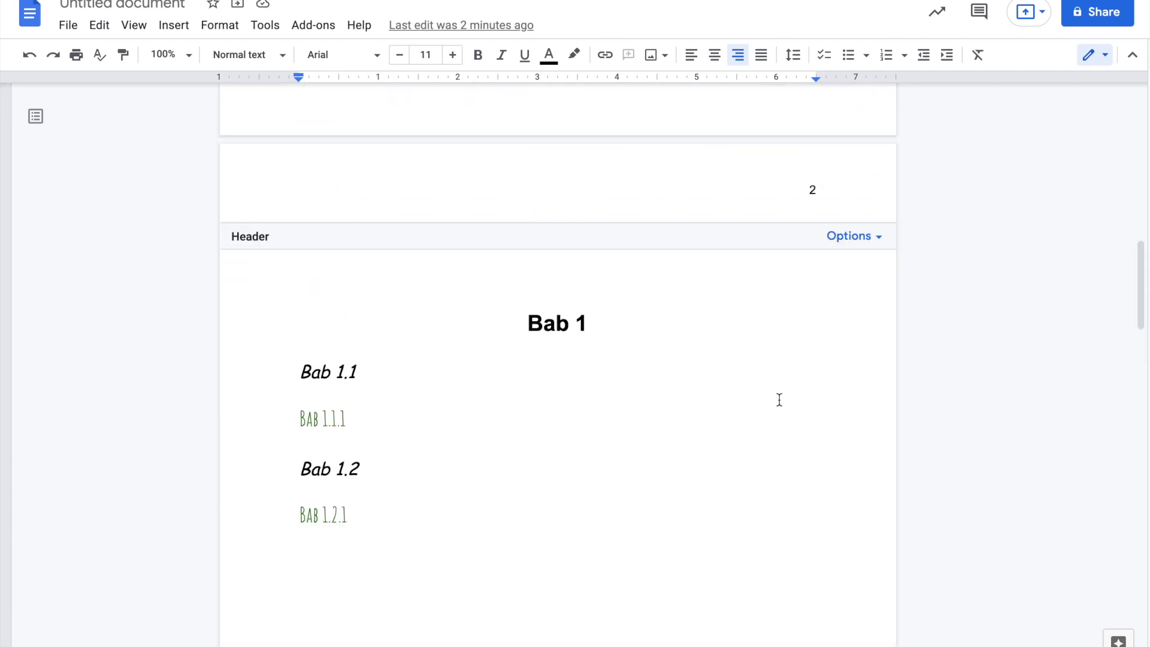
scroll(779, 399, "down", 10)
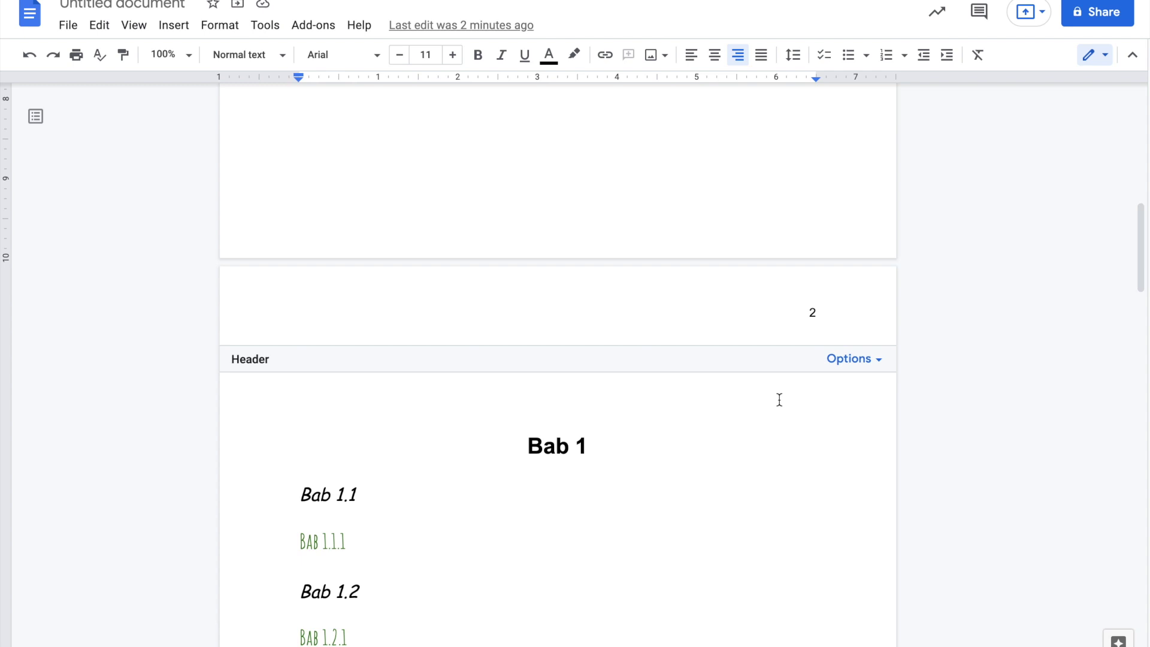
scroll(779, 400, "down", 10)
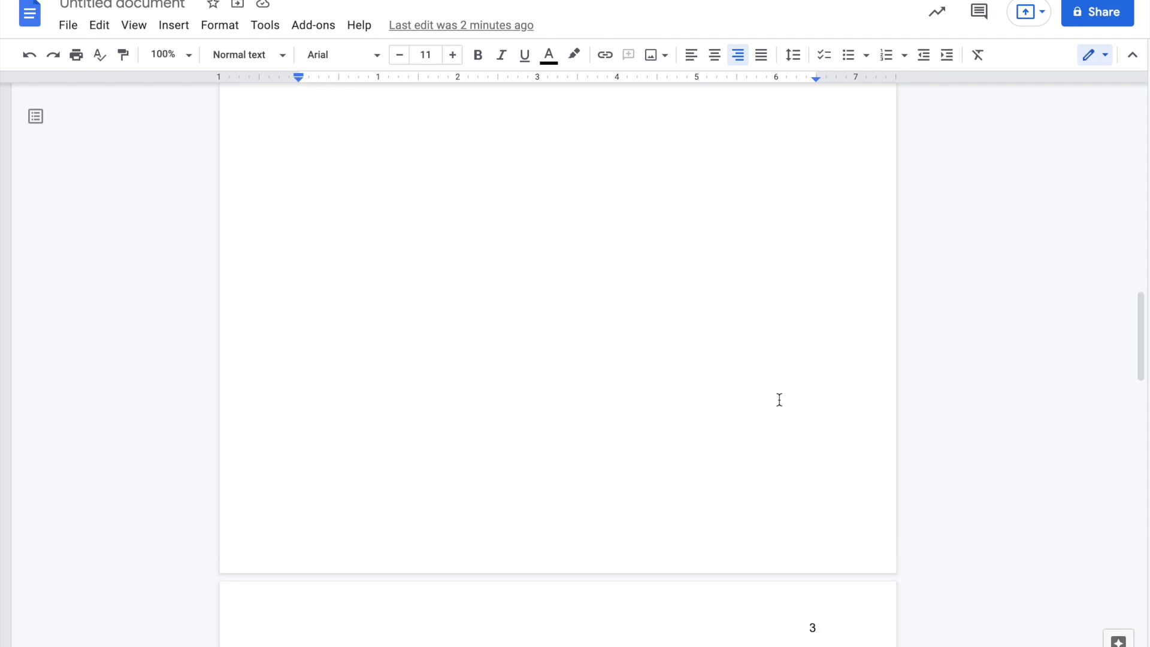
- Insert a next-page section break on the empty line at the end of page 2
left_click(651, 411)
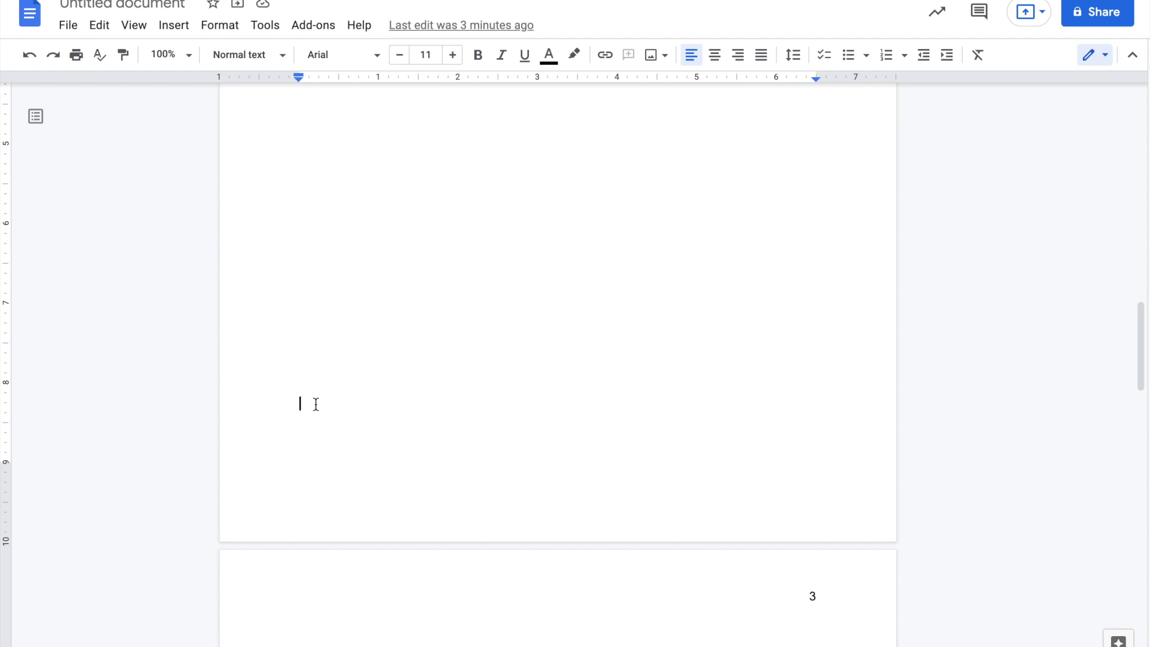
left_click(185, 29)
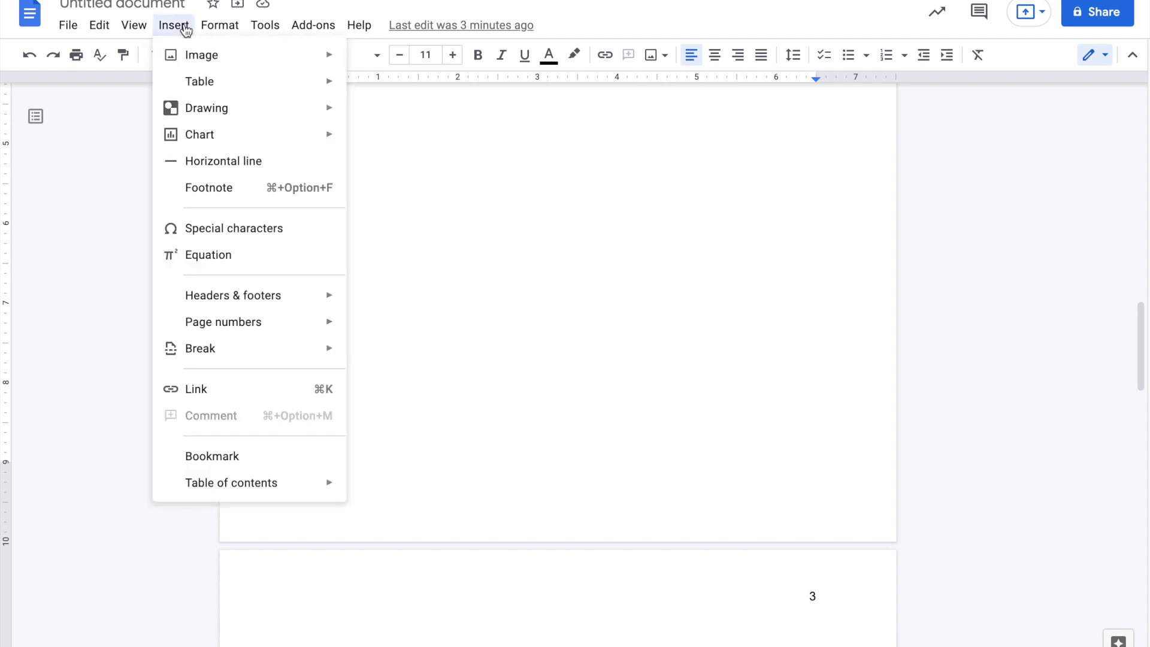
mouse_move(272, 358)
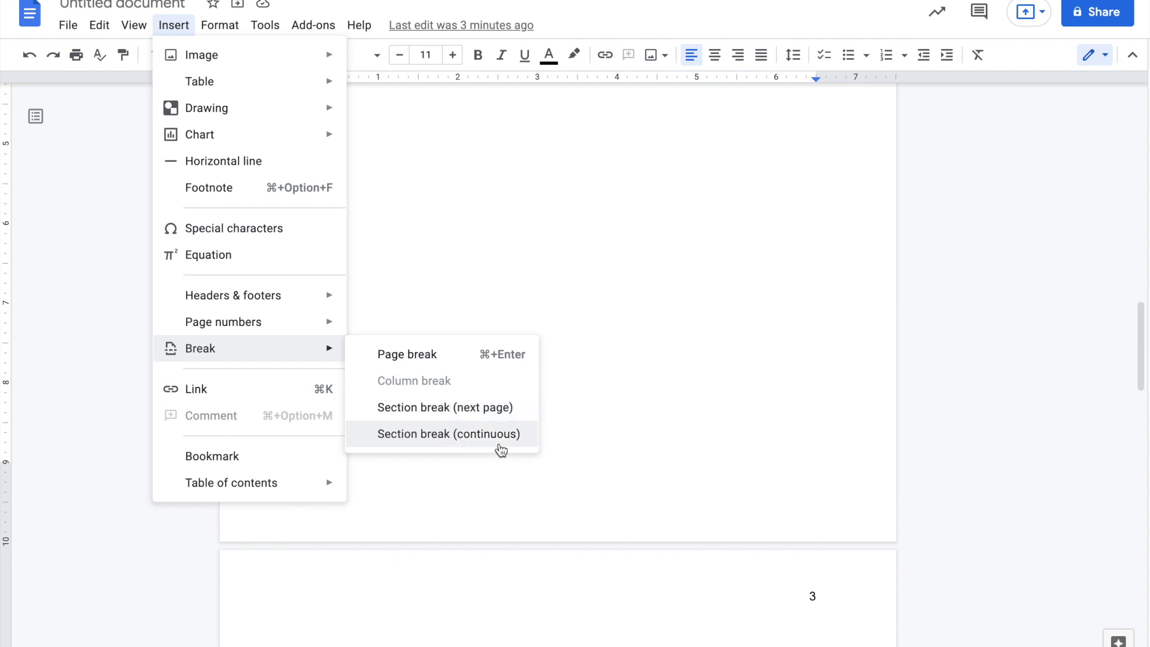
left_click(691, 349)
left_click(403, 216)
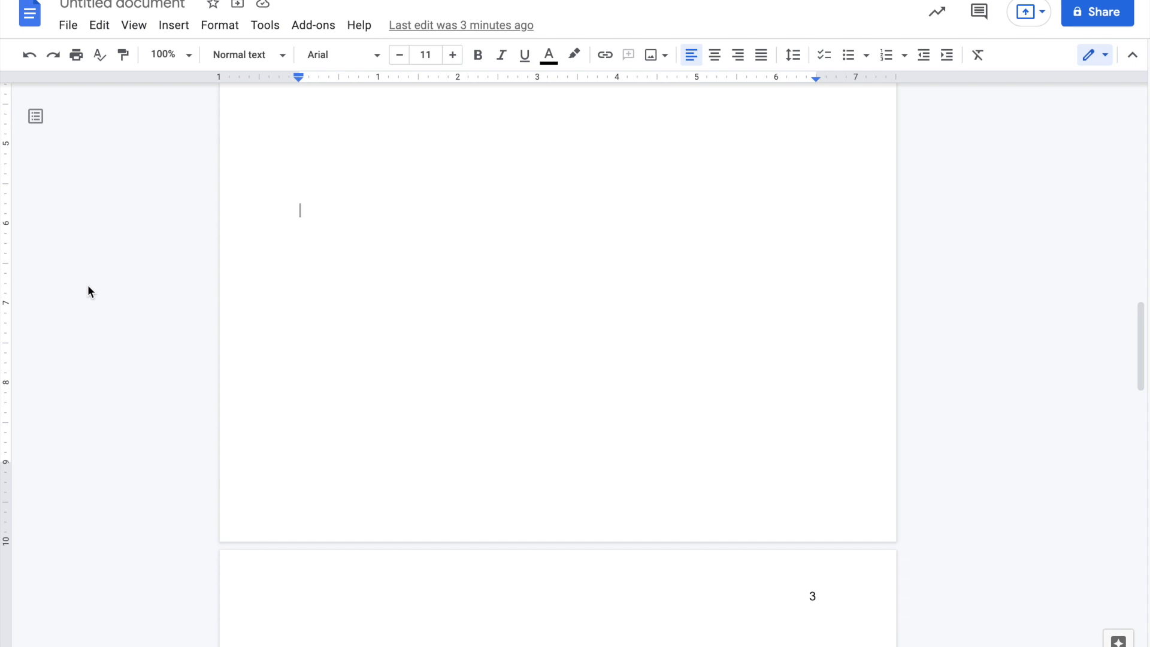
left_click(295, 453)
left_click(174, 27)
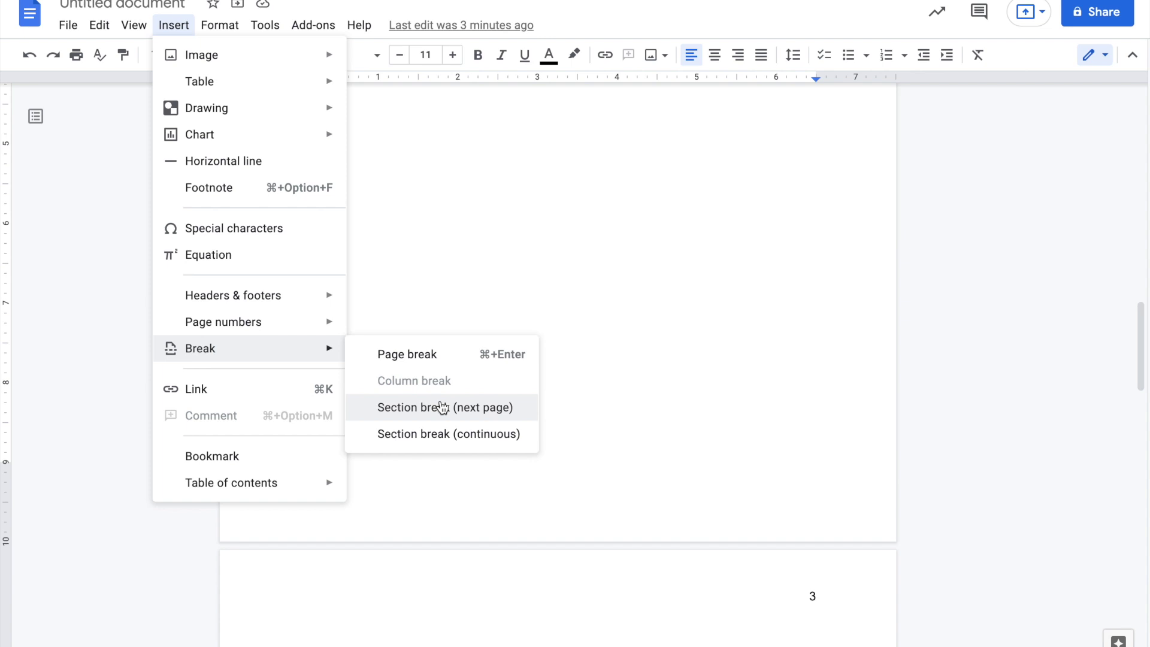
left_click(442, 408)
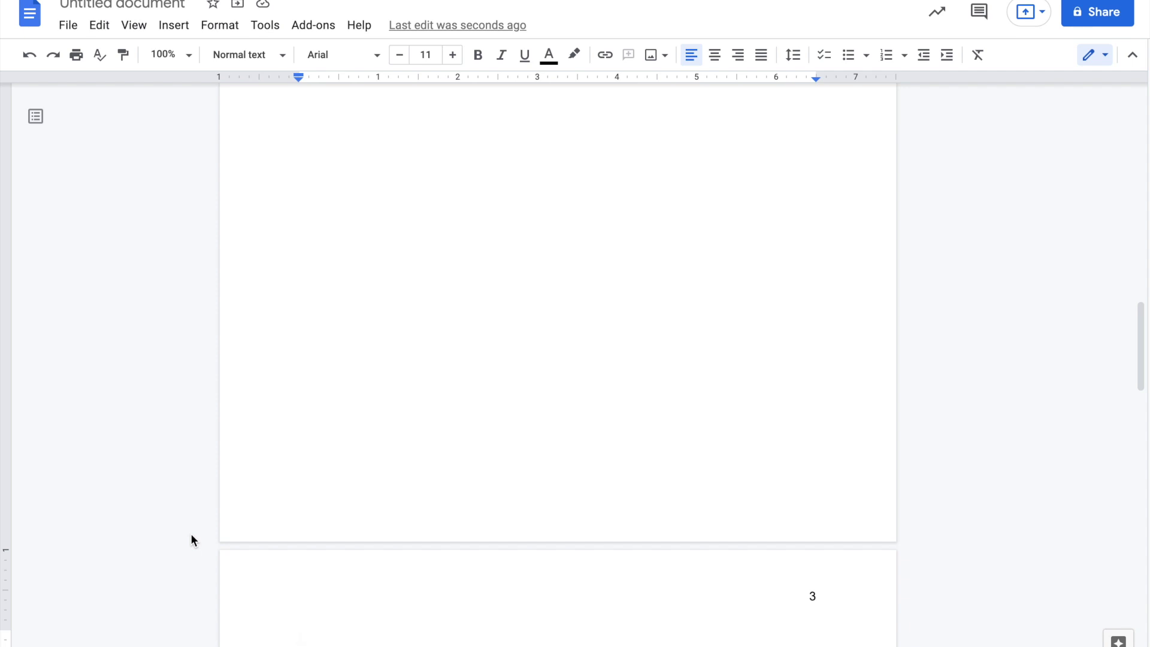
- Scroll through the pages and place the caret in the Bab 2 heading
left_click(389, 351)
scroll(390, 351, "up", 5)
scroll(389, 351, "down", 2)
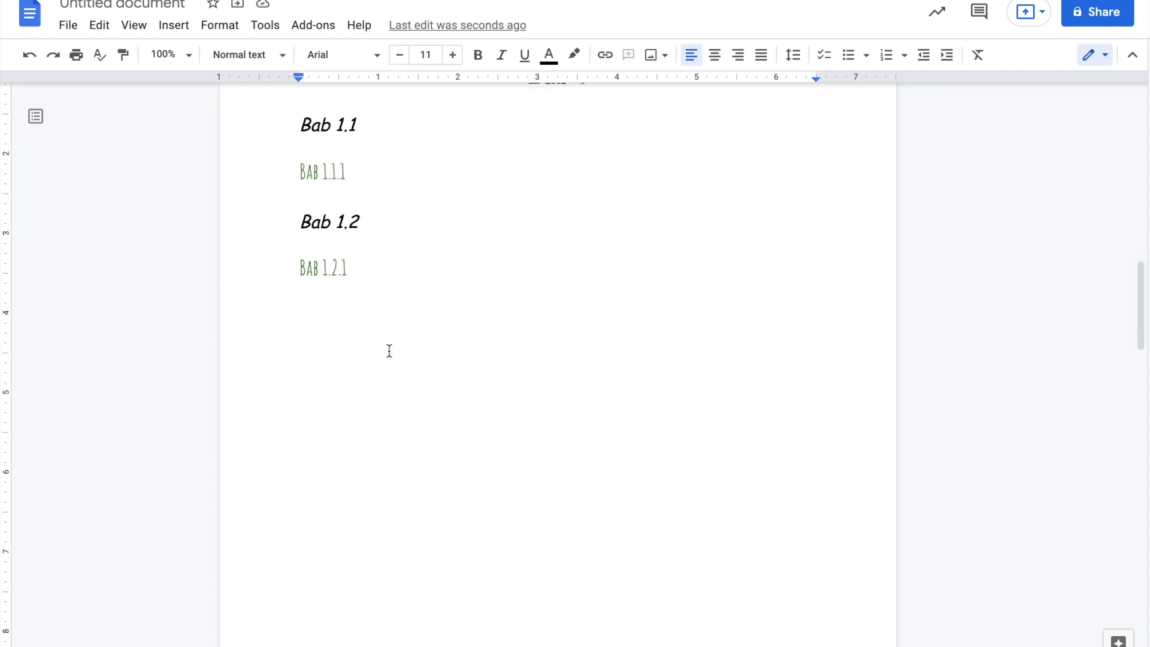
scroll(389, 351, "down", 4)
scroll(390, 351, "down", 1)
scroll(389, 351, "up", 6)
scroll(390, 351, "down", 8)
scroll(389, 351, "up", 3)
left_click(467, 395)
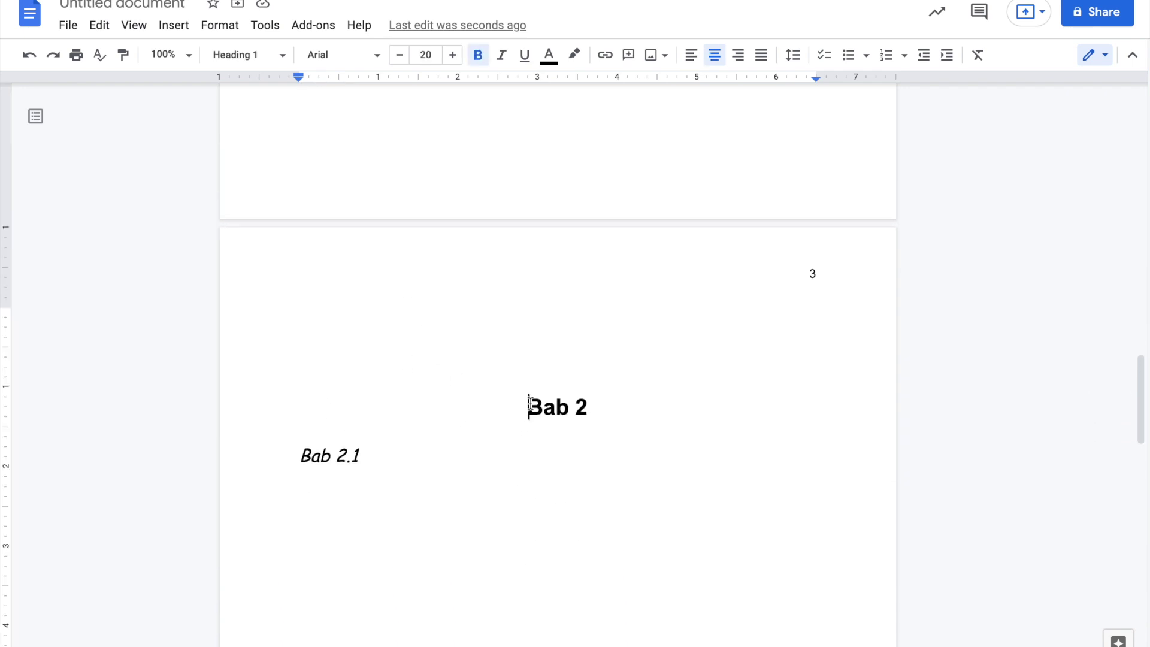
left_click(597, 416)
- Set Section 2 (Bab 2) to landscape page orientation
left_click(221, 25)
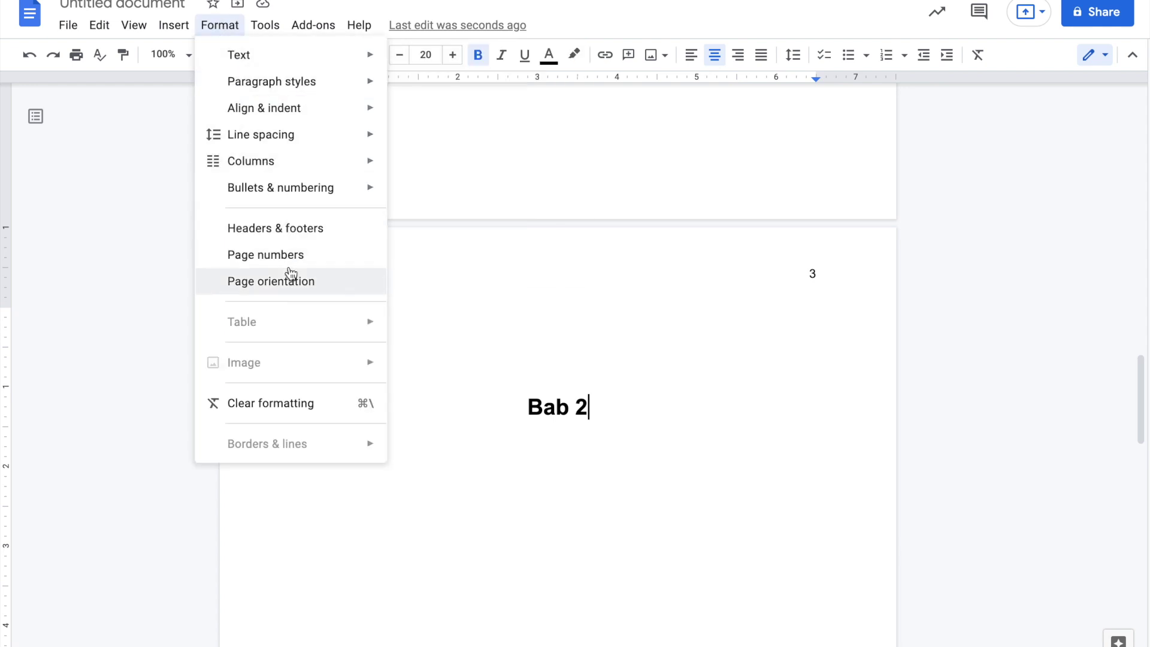
left_click(291, 292)
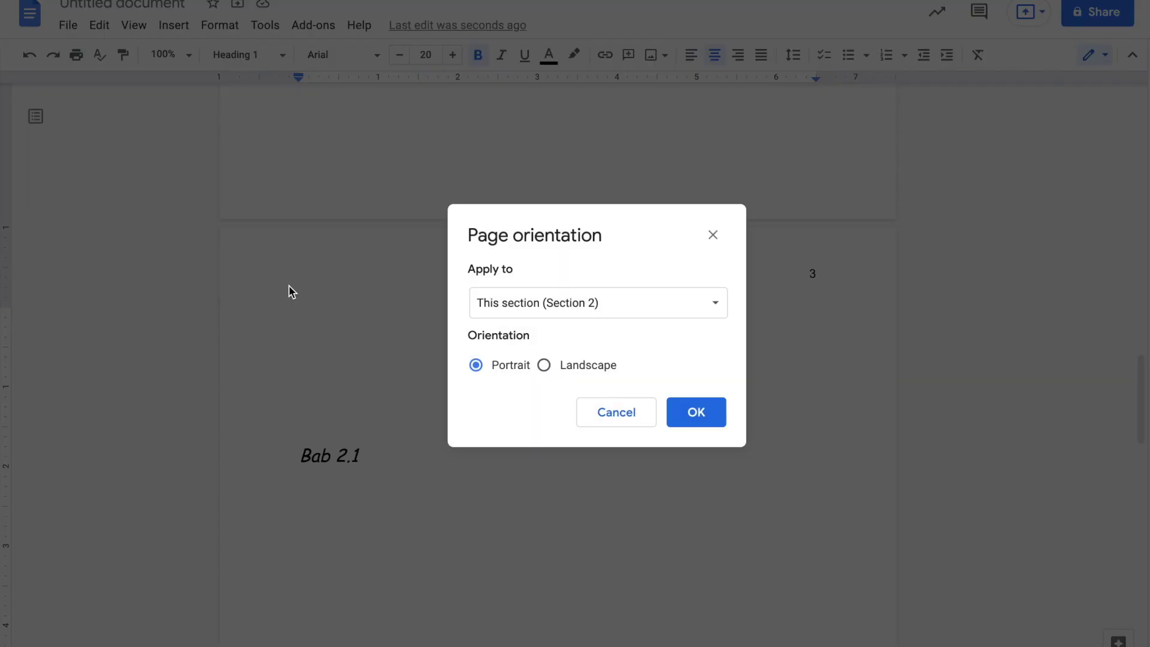
left_click(546, 365)
left_click(687, 409)
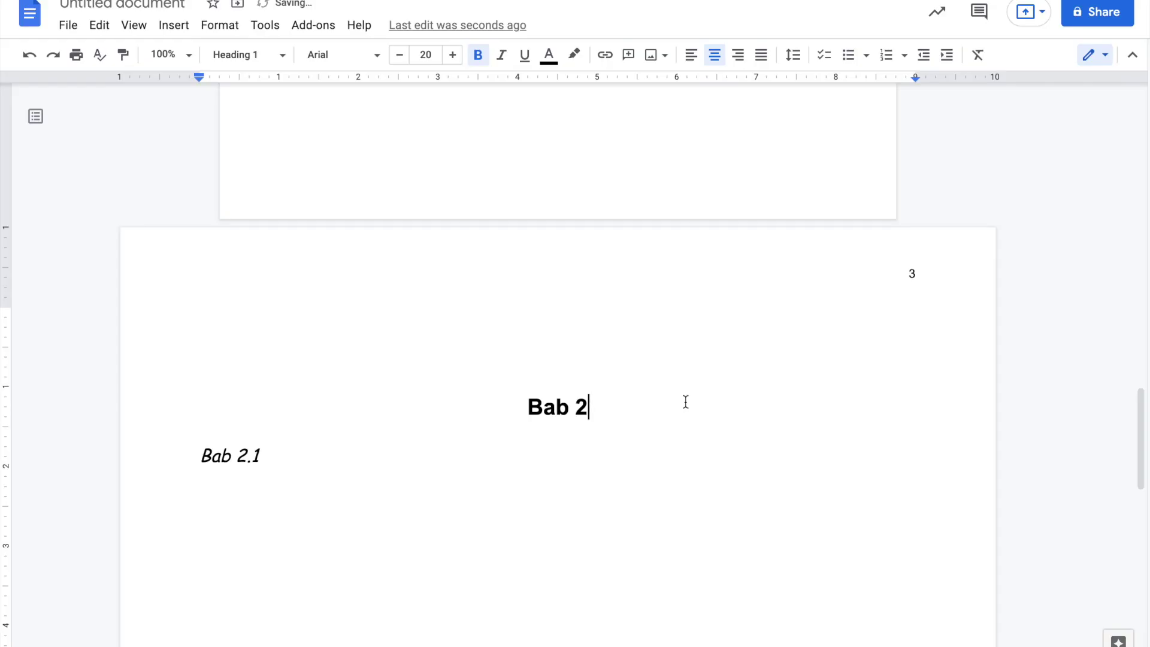
scroll(685, 365, "up", 2)
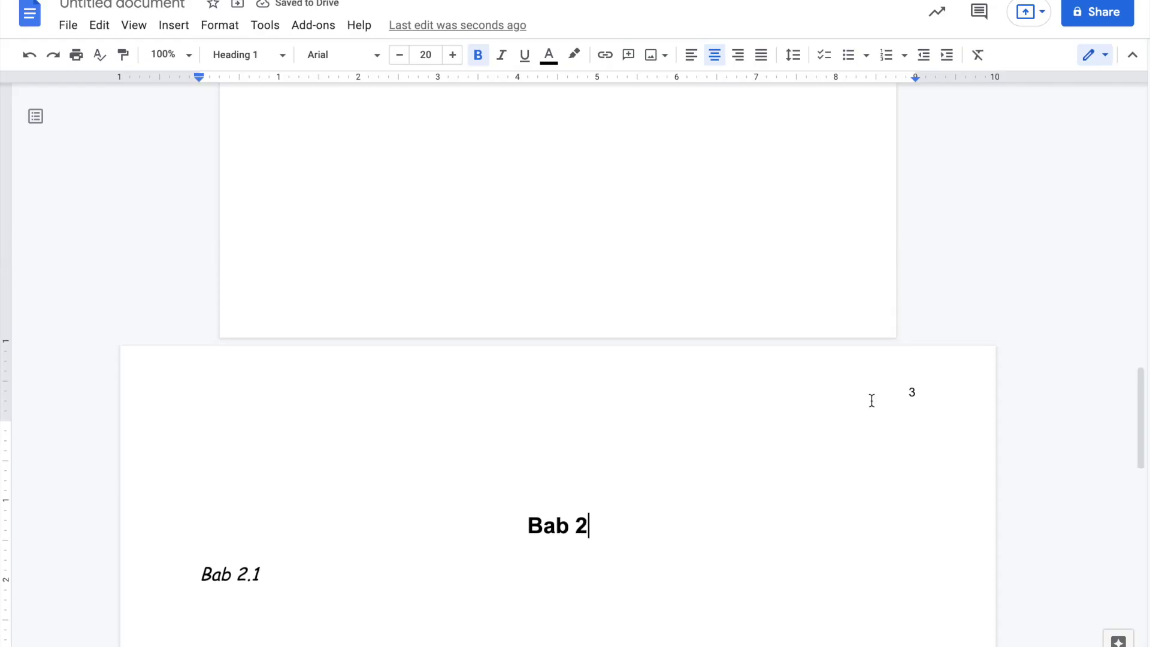
scroll(871, 400, "up", 2)
scroll(705, 224, "up", 3)
scroll(705, 223, "down", 4)
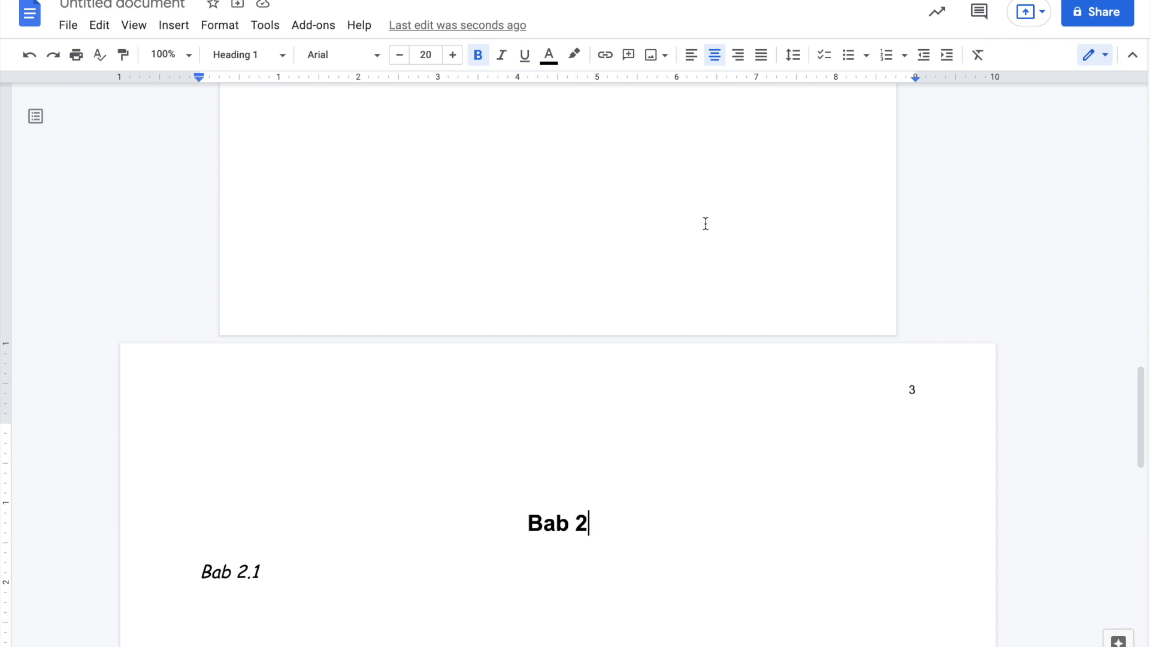
scroll(778, 420, "down", 15)
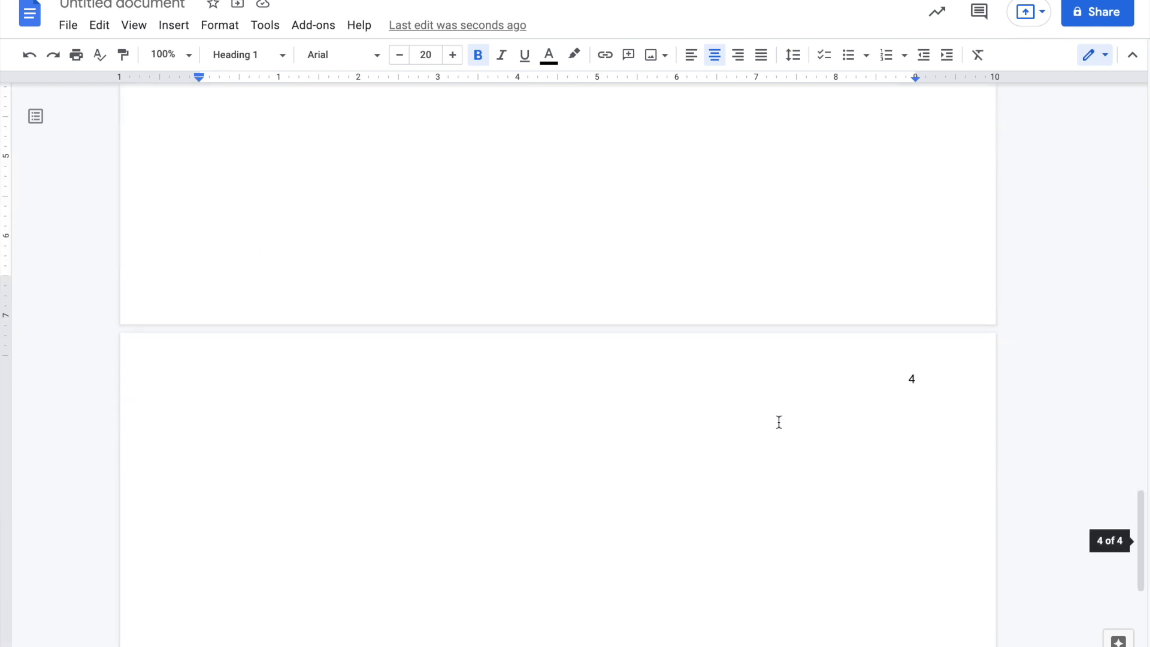
scroll(778, 422, "up", 5)
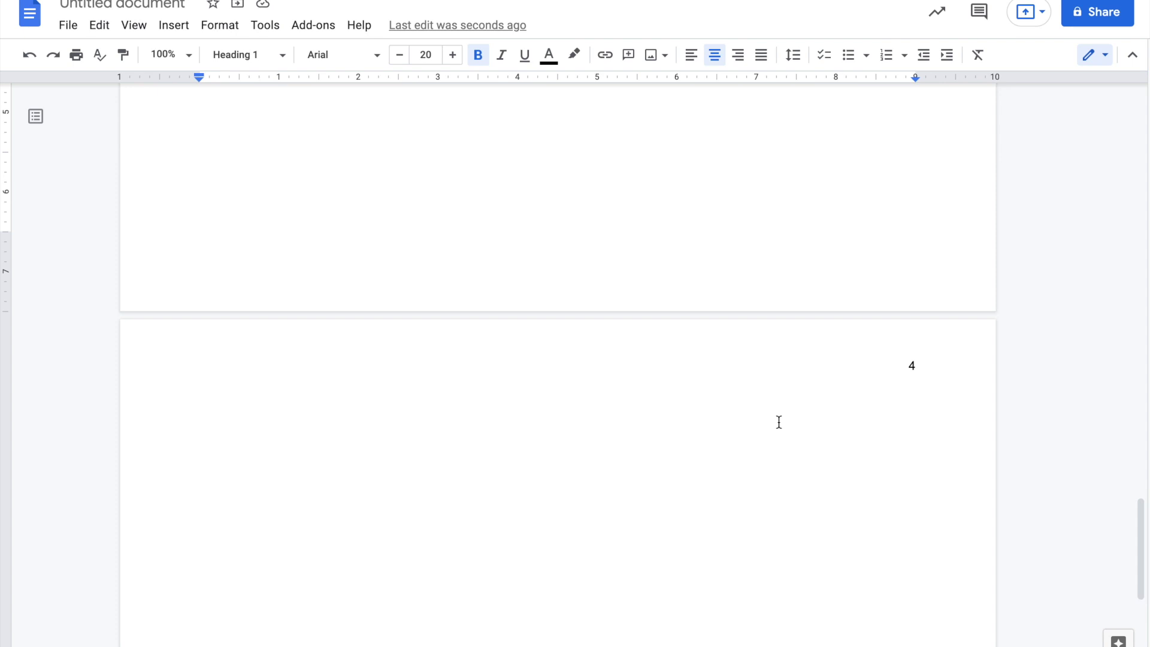
scroll(778, 422, "up", 8)
scroll(778, 422, "down", 1)
scroll(779, 422, "down", 10)
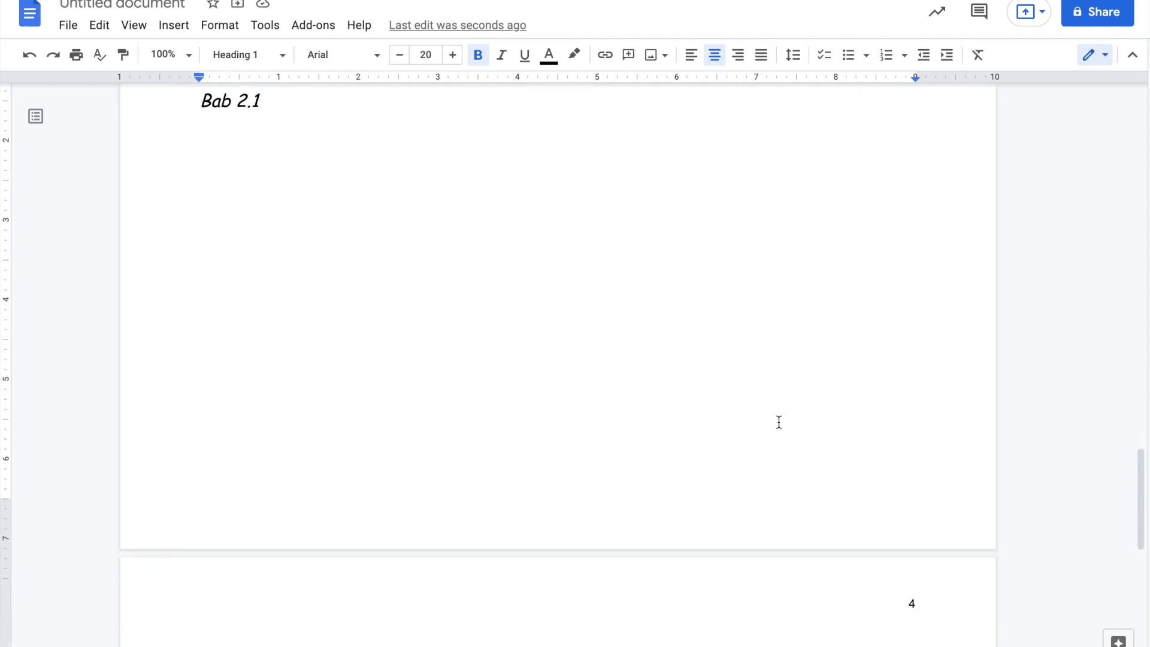
- Delete the blank lines above the Daftar Pustaka heading
scroll(778, 422, "down", 1)
left_click_drag(617, 398, 569, 167)
key("BackSpace")
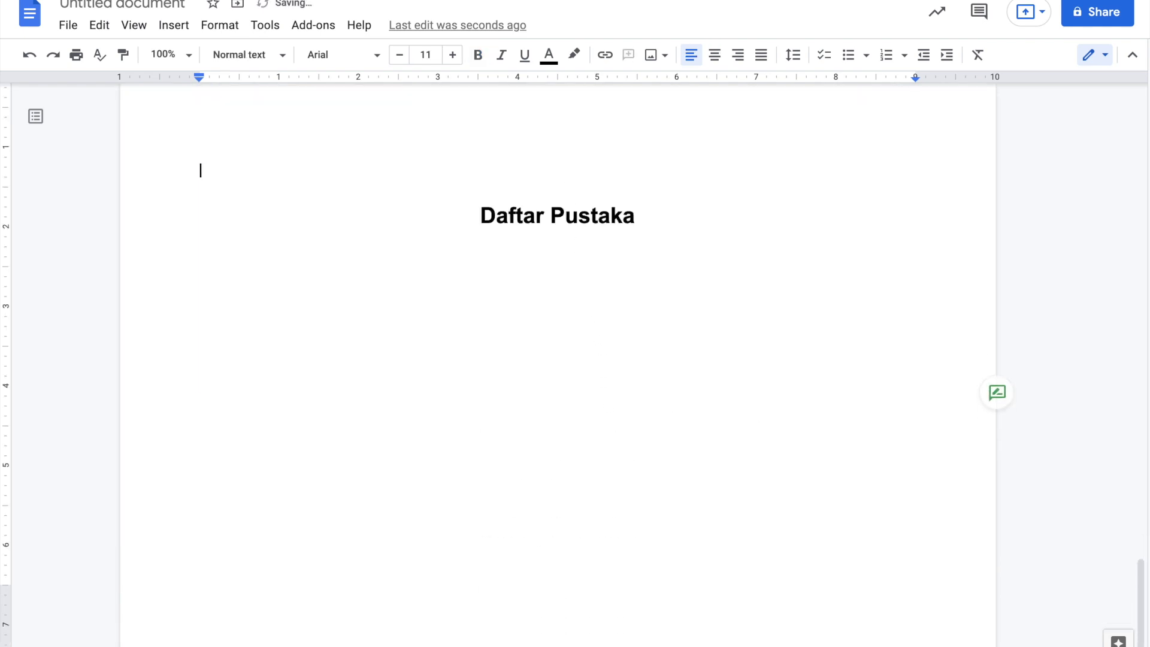
scroll(570, 167, "up", 2)
key("BackSpace")
key("BackSpace")
key("BackSpace")
key("BackSpace")
key("BackSpace")
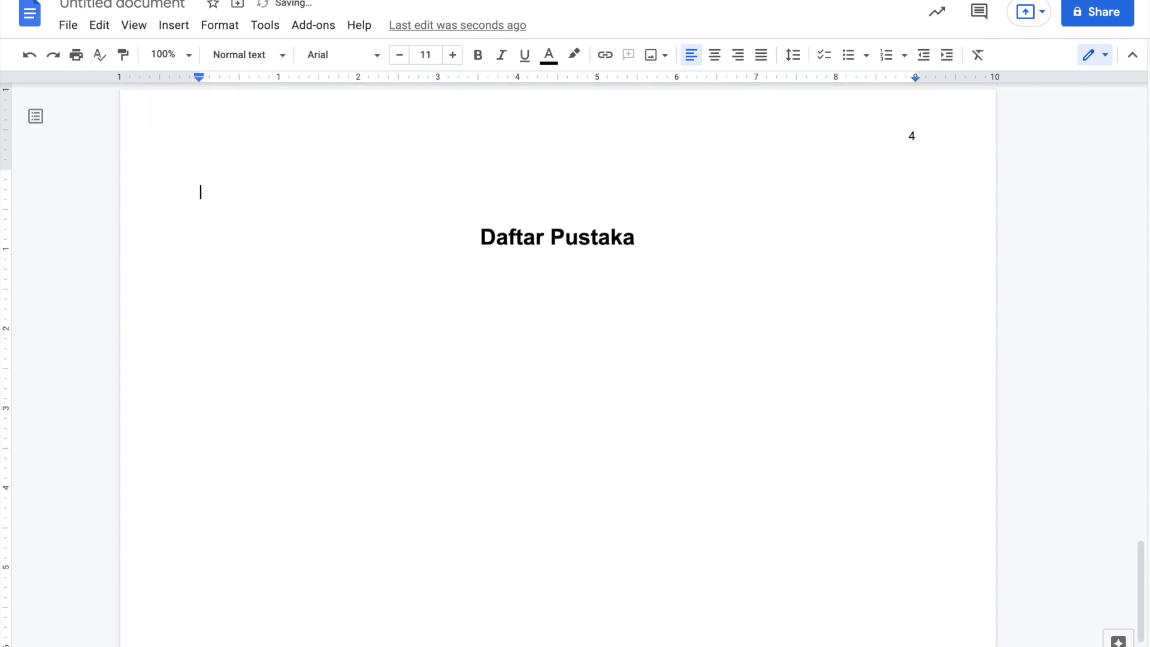
key("BackSpace")
key("BackSpace")
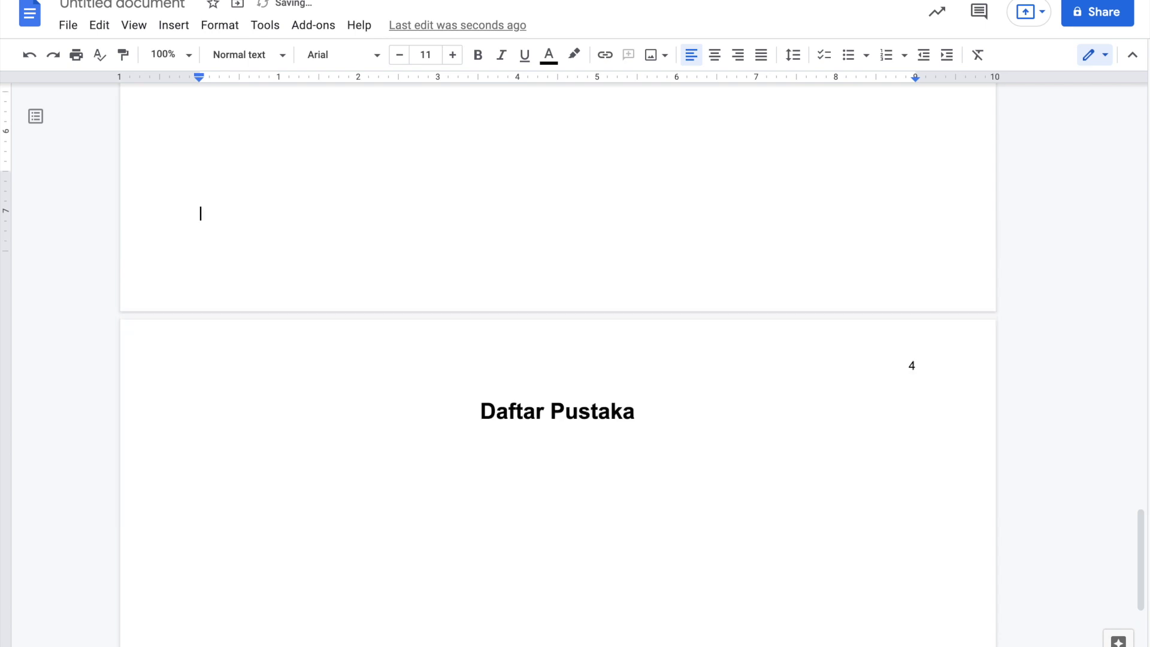
- Insert a next-page section break before Daftar Pustaka
scroll(175, 122, "up", 9)
scroll(174, 122, "down", 4)
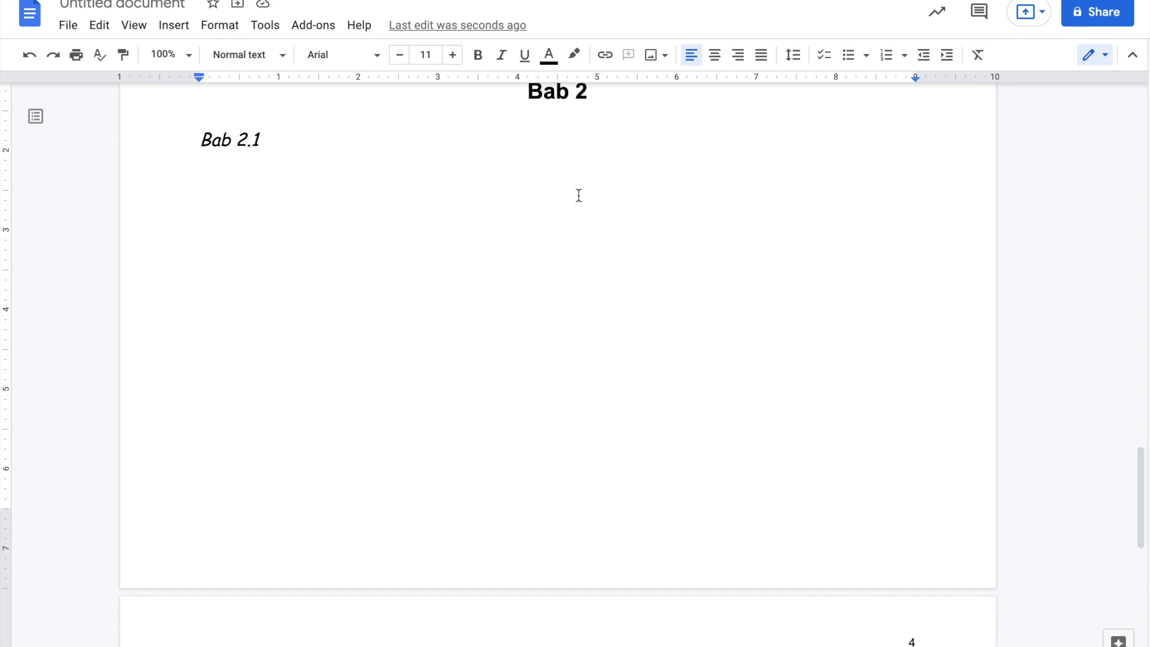
scroll(573, 342, "up", 1)
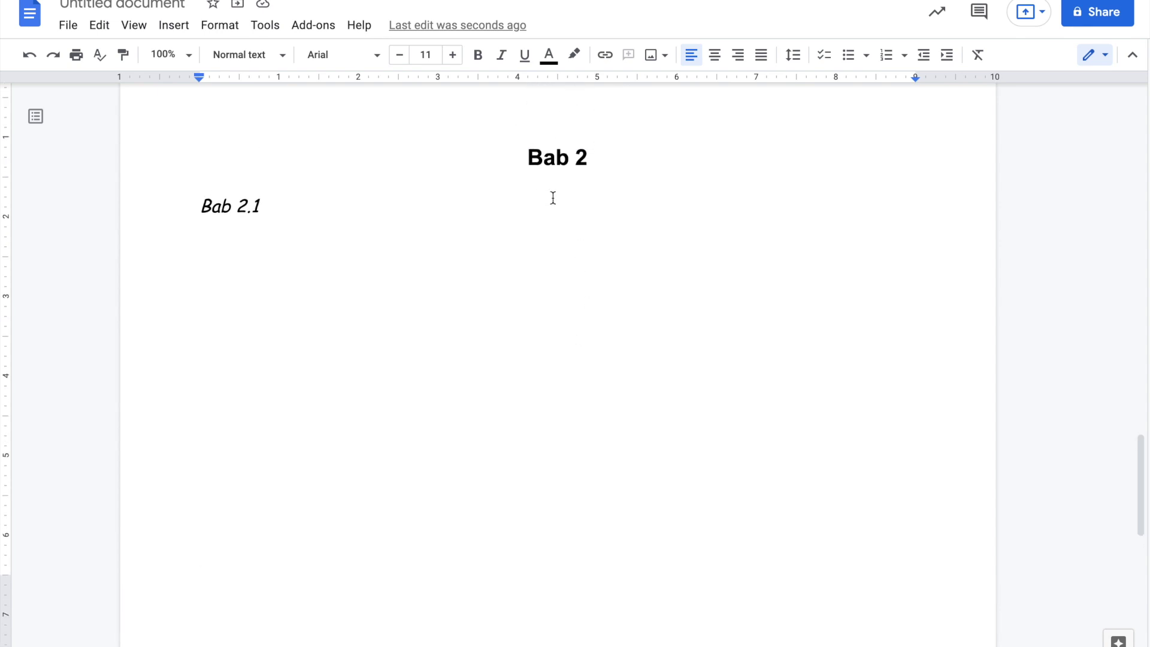
scroll(557, 269, "down", 12)
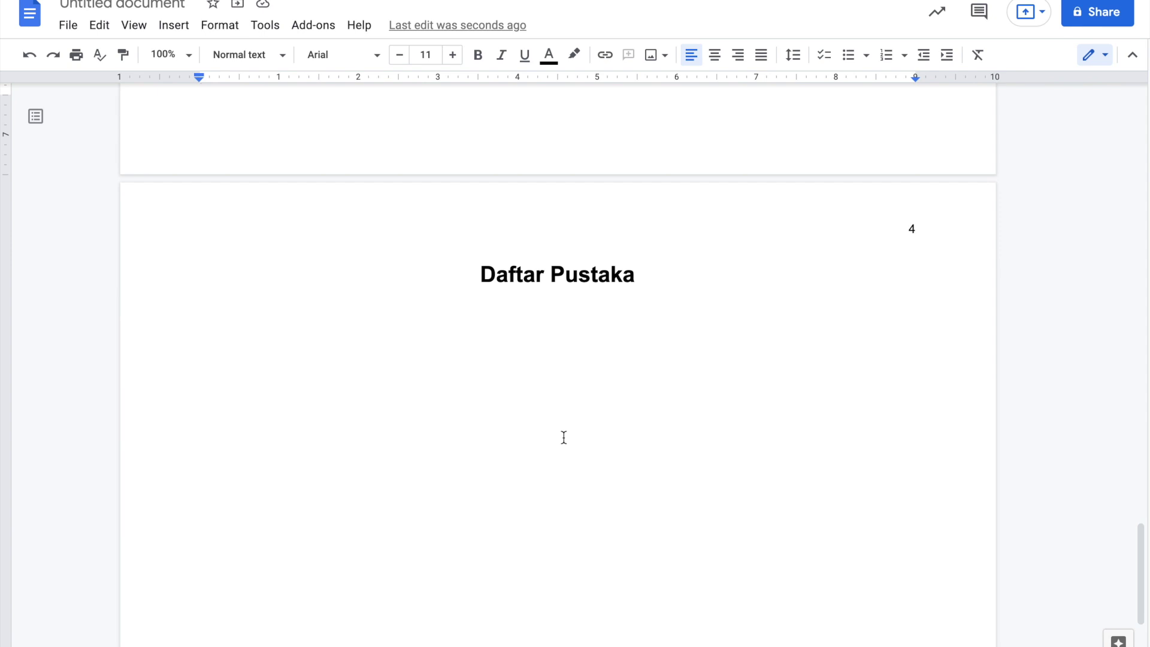
scroll(563, 438, "up", 12)
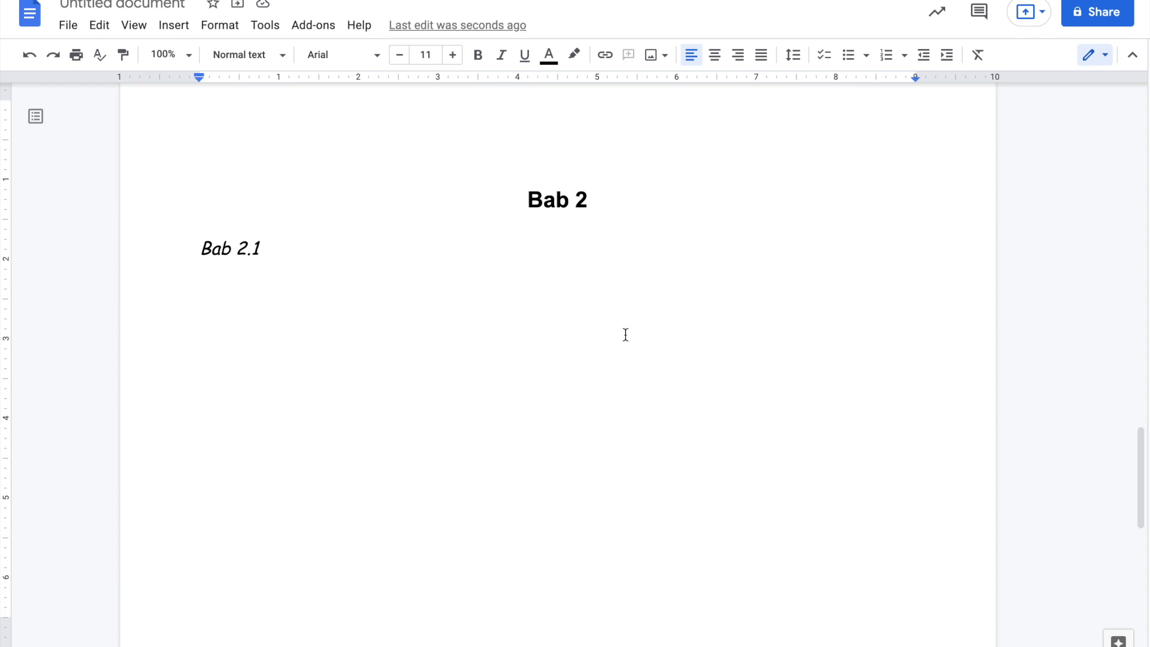
scroll(721, 405, "down", 8)
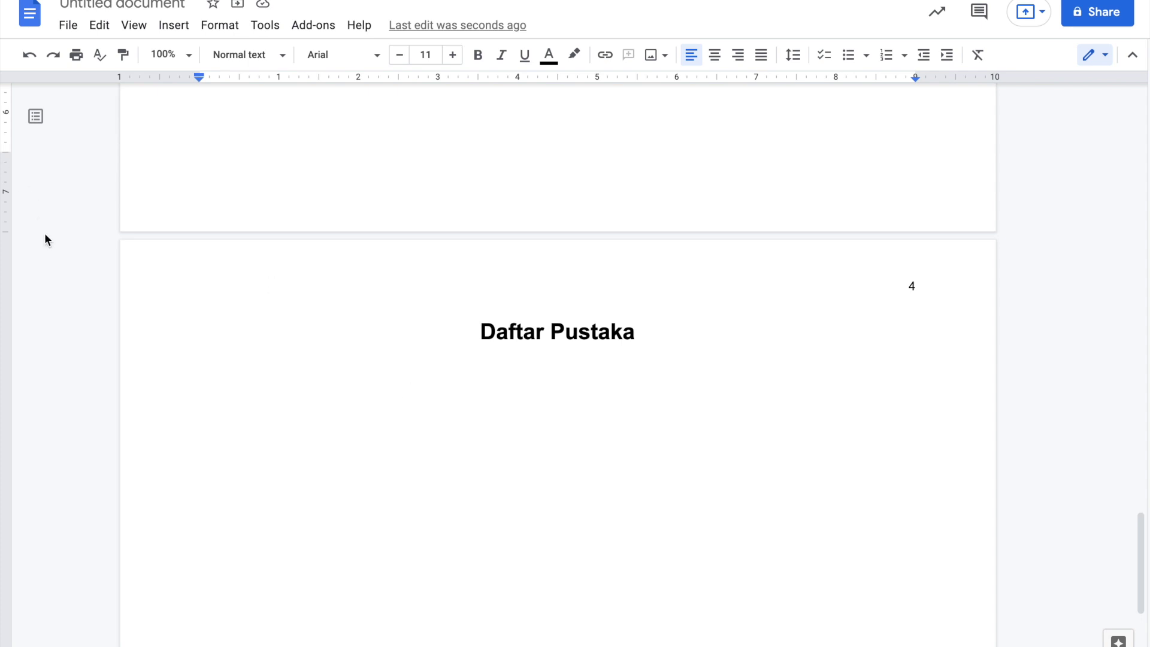
scroll(206, 162, "up", 2)
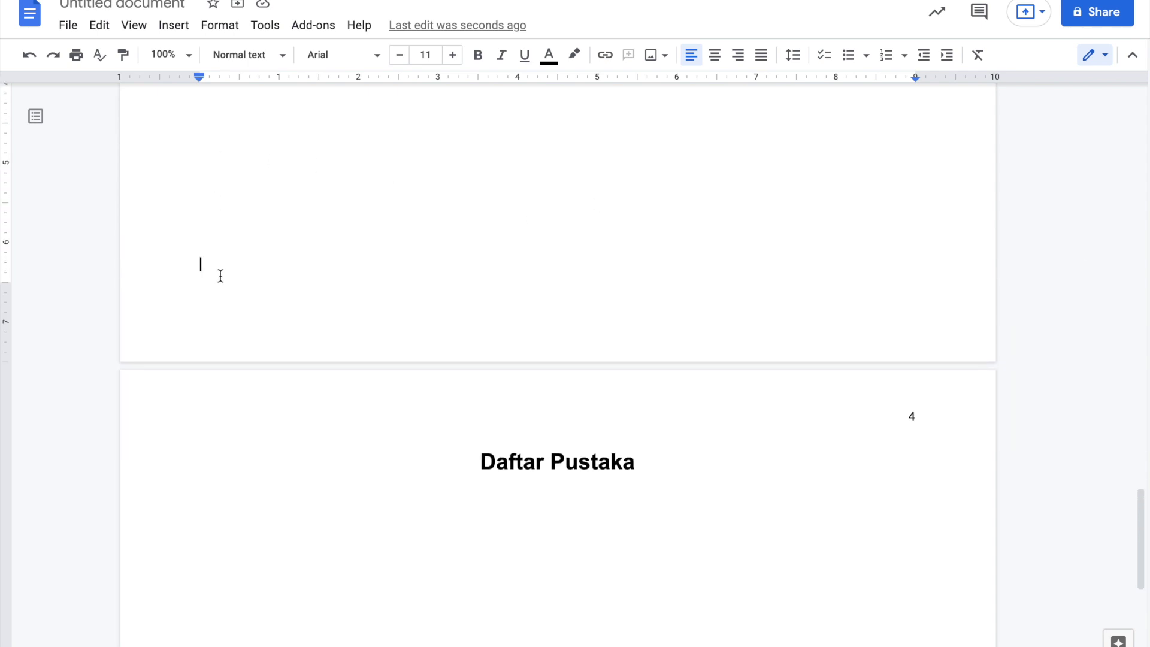
left_click(174, 27)
mouse_move(290, 349)
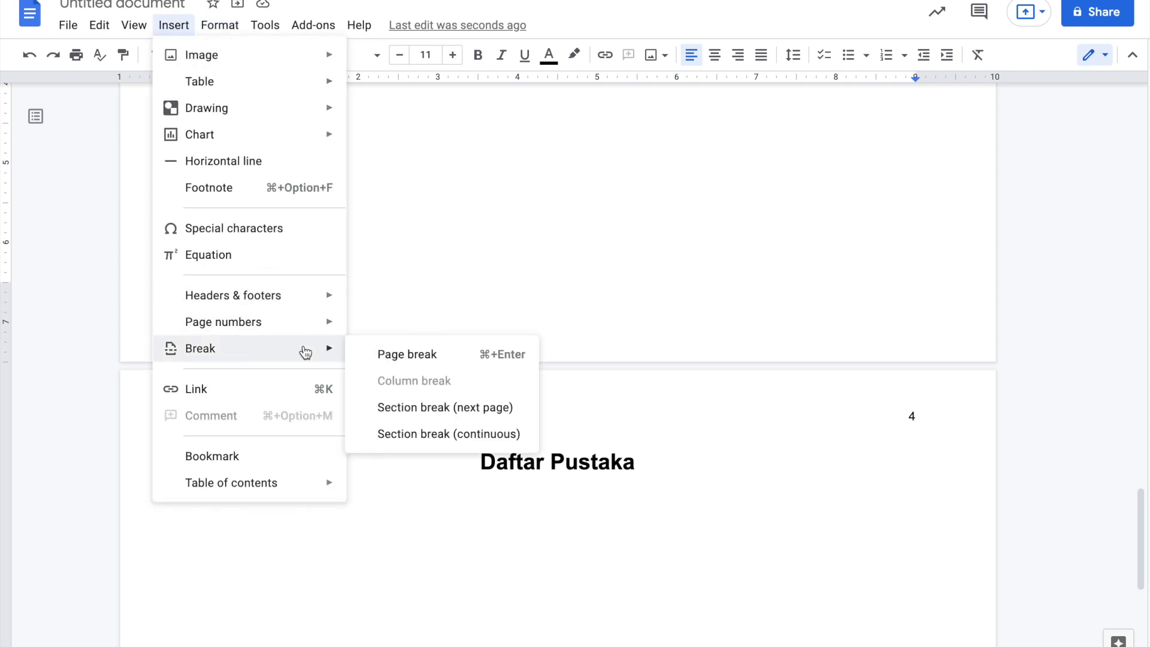
left_click(411, 409)
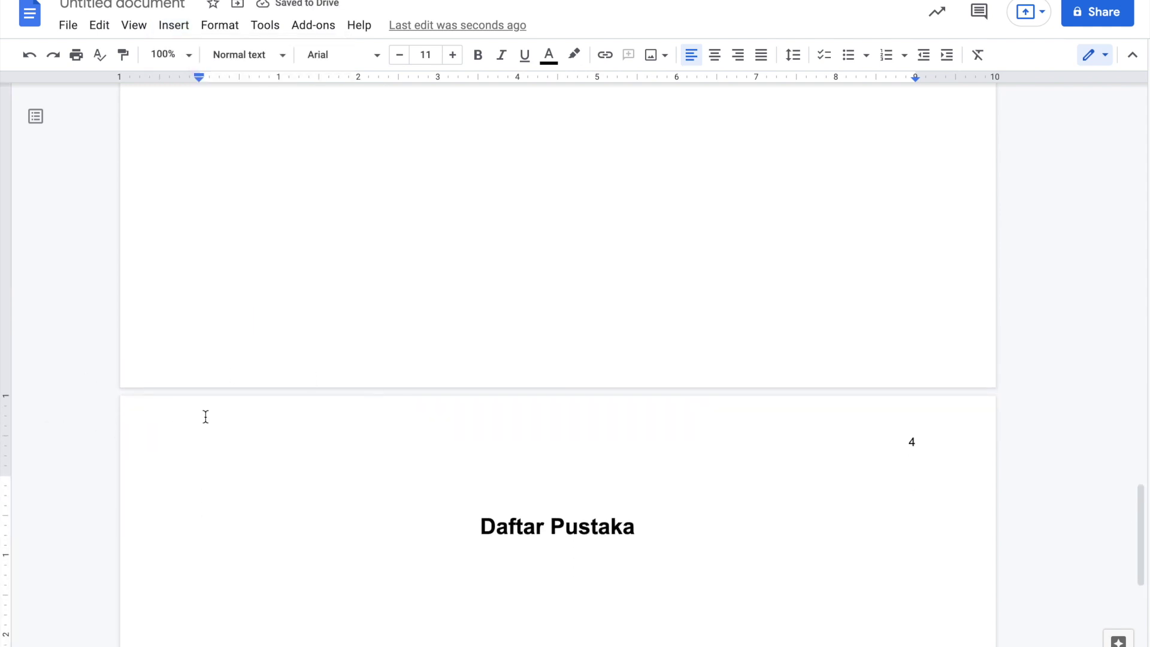
scroll(329, 200, "up", 10)
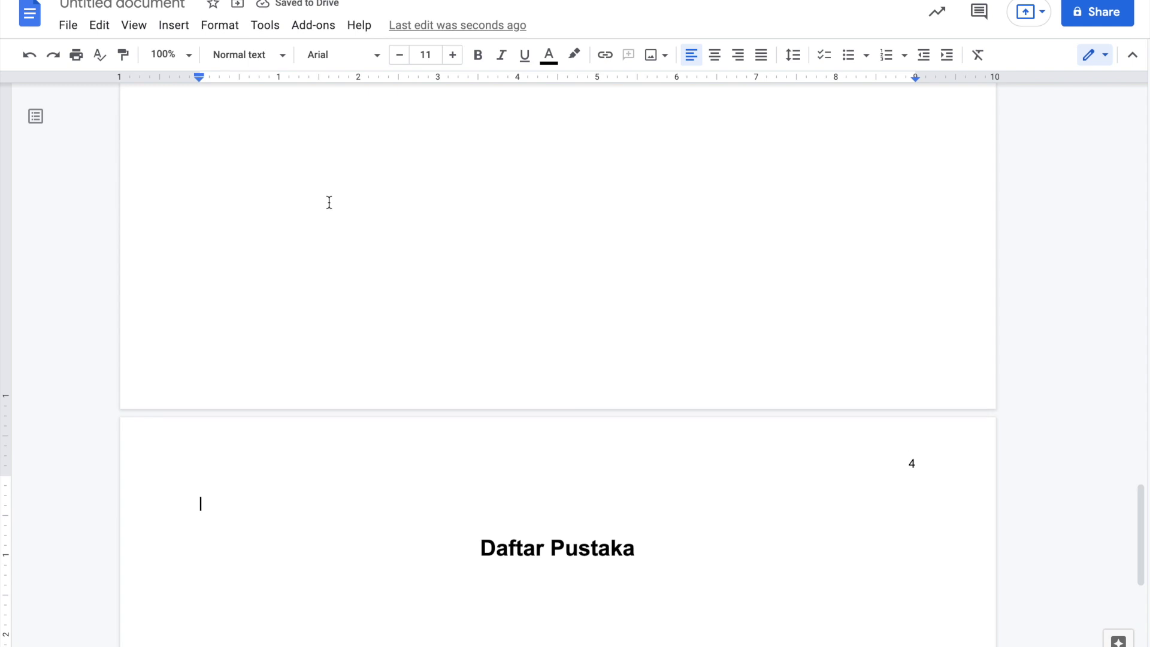
- Format the Bab 2 section as two columns
left_click(350, 293)
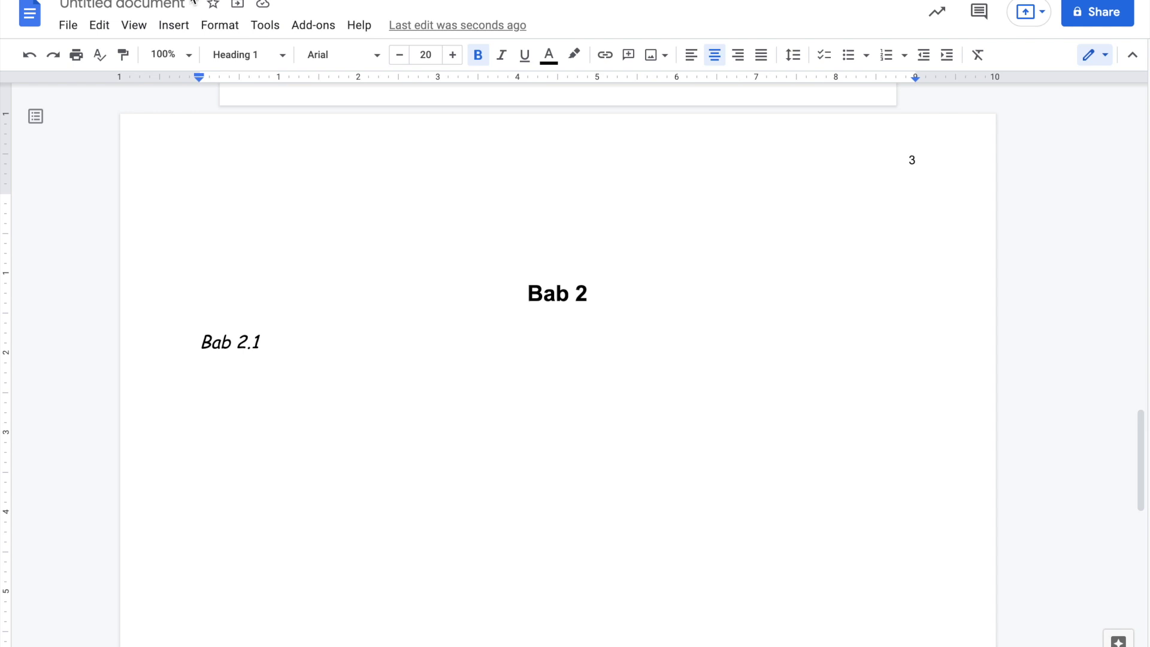
left_click(208, 32)
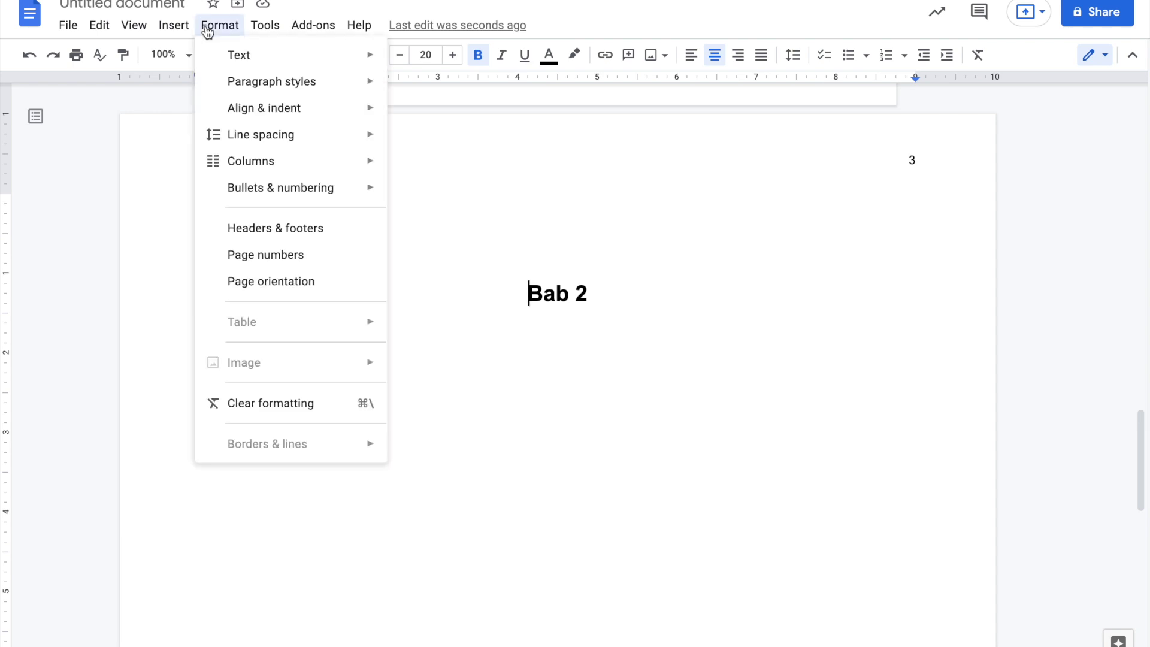
mouse_move(290, 170)
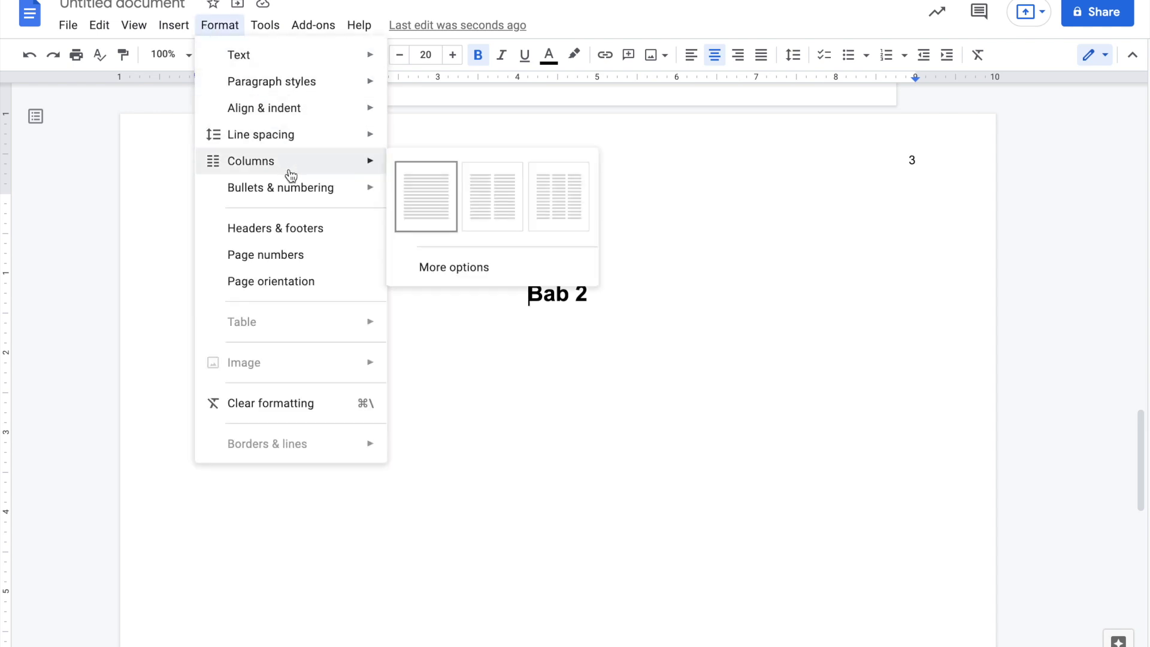
left_click(488, 219)
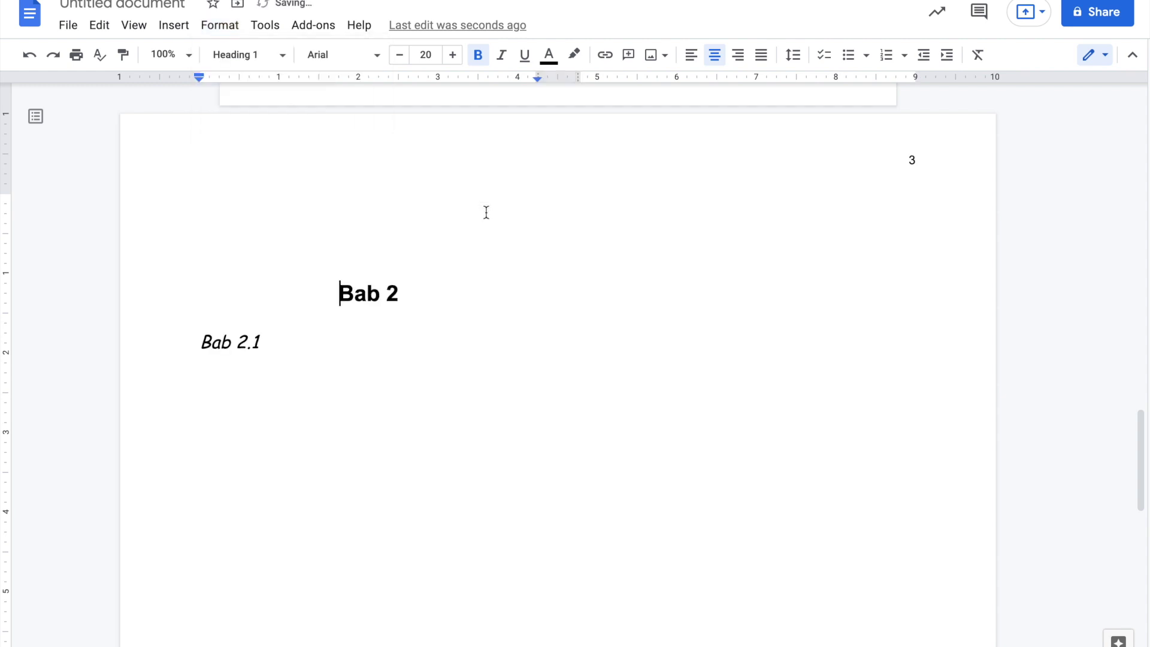
- Keep the Daftar Pustaka section at one column
scroll(565, 506, "down", 10)
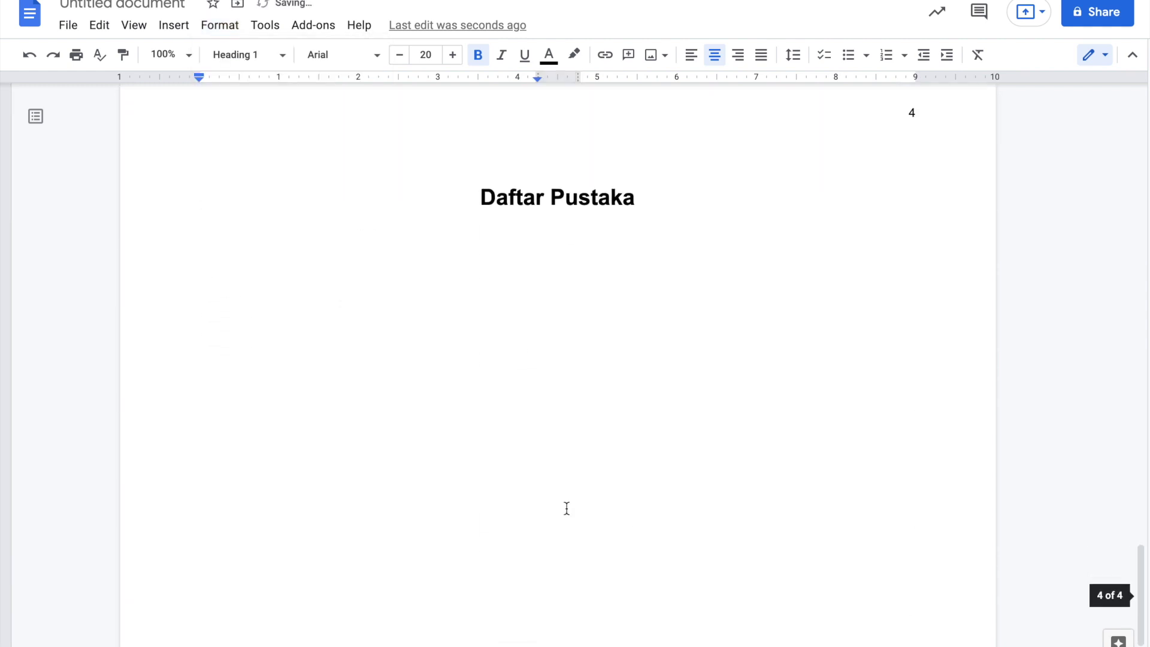
left_click(487, 377)
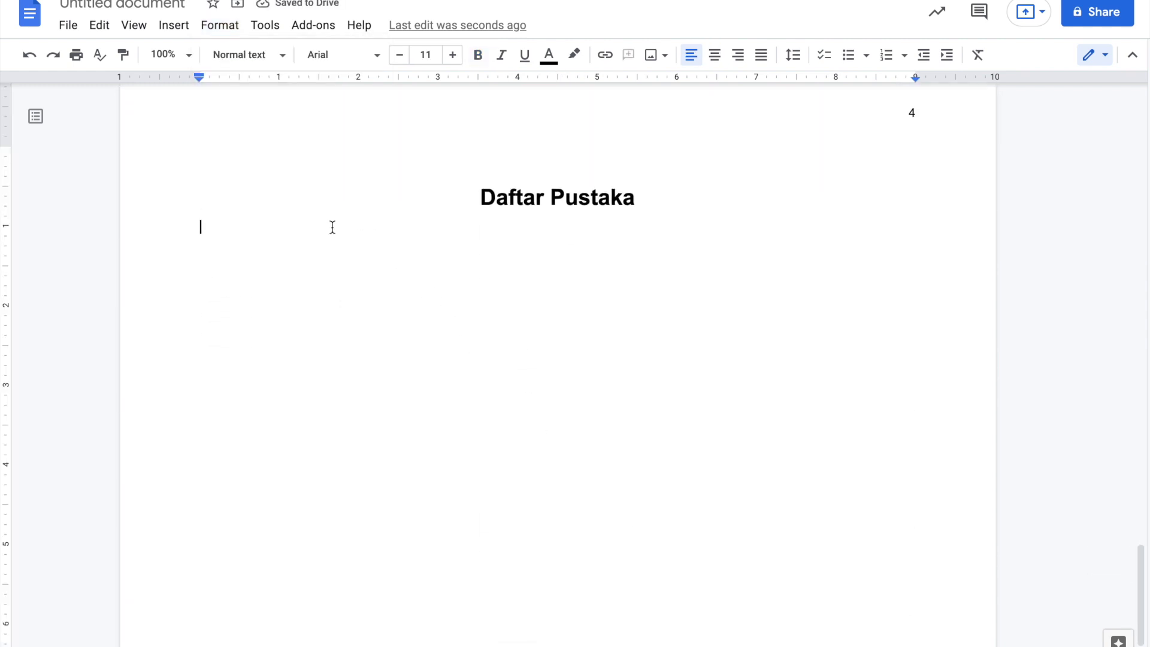
left_click(219, 26)
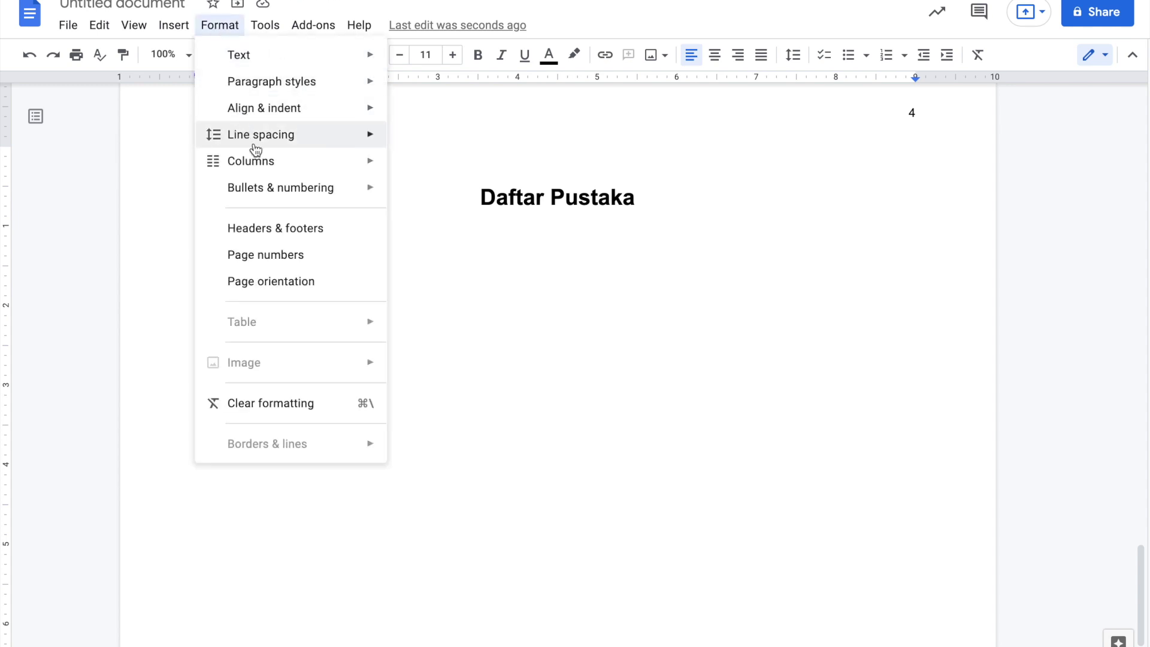
mouse_move(268, 163)
left_click(437, 208)
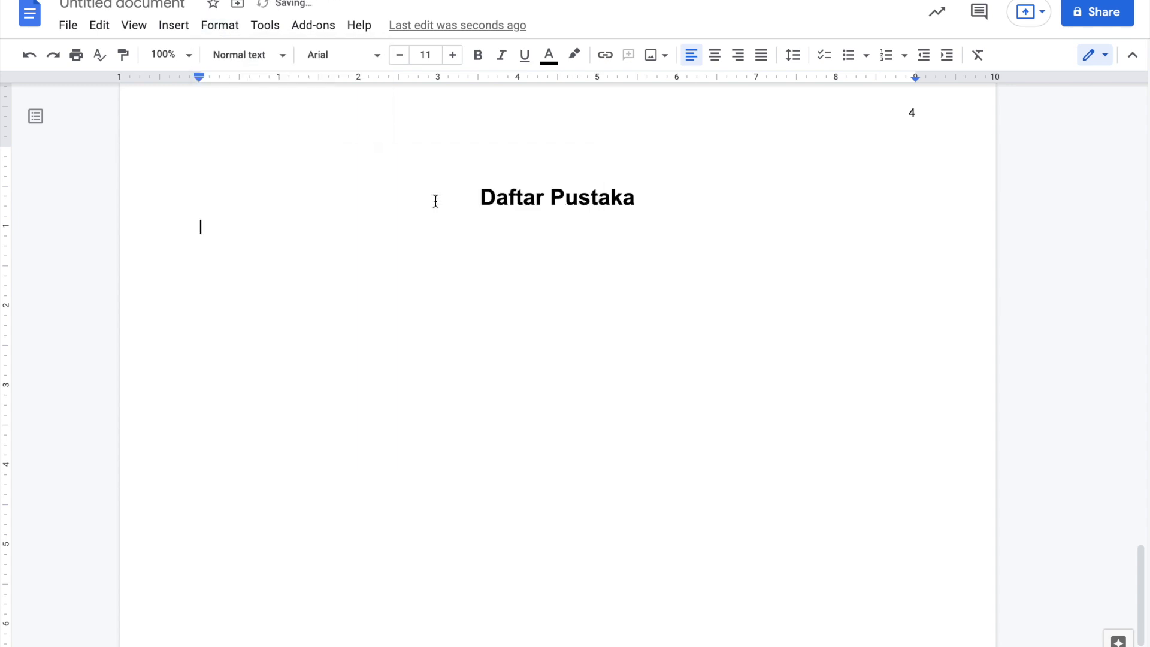
- Place the caret below Bab 2.1 and switch to the Word thesis document
scroll(437, 199, "up", 10)
scroll(437, 198, "down", 2)
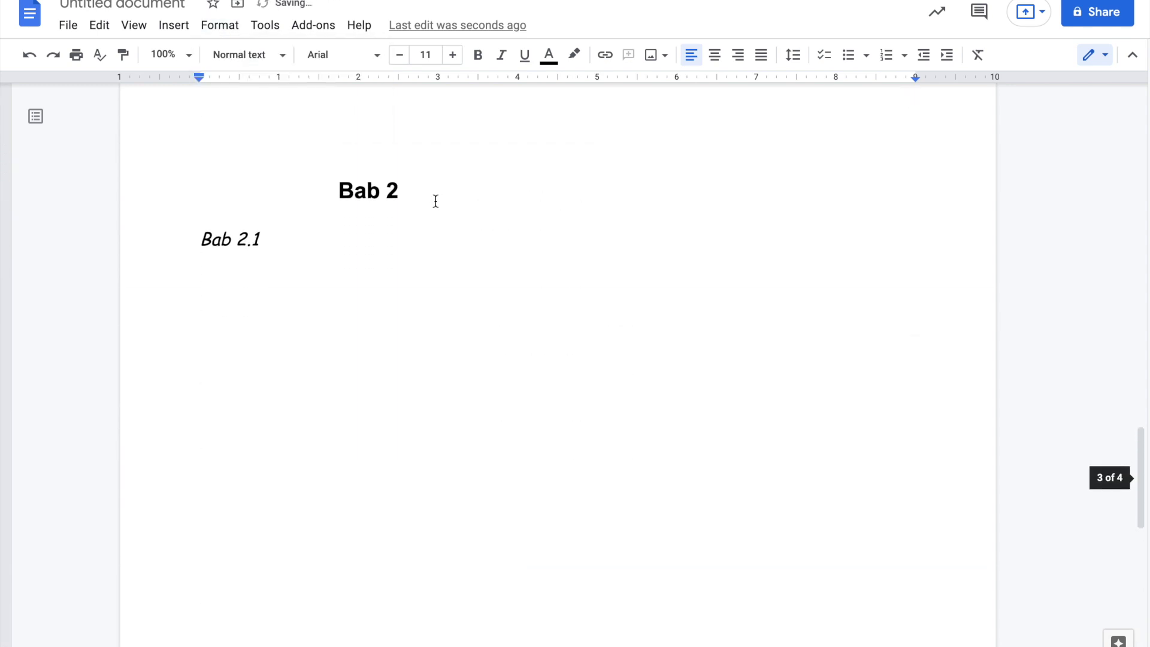
left_click(311, 271)
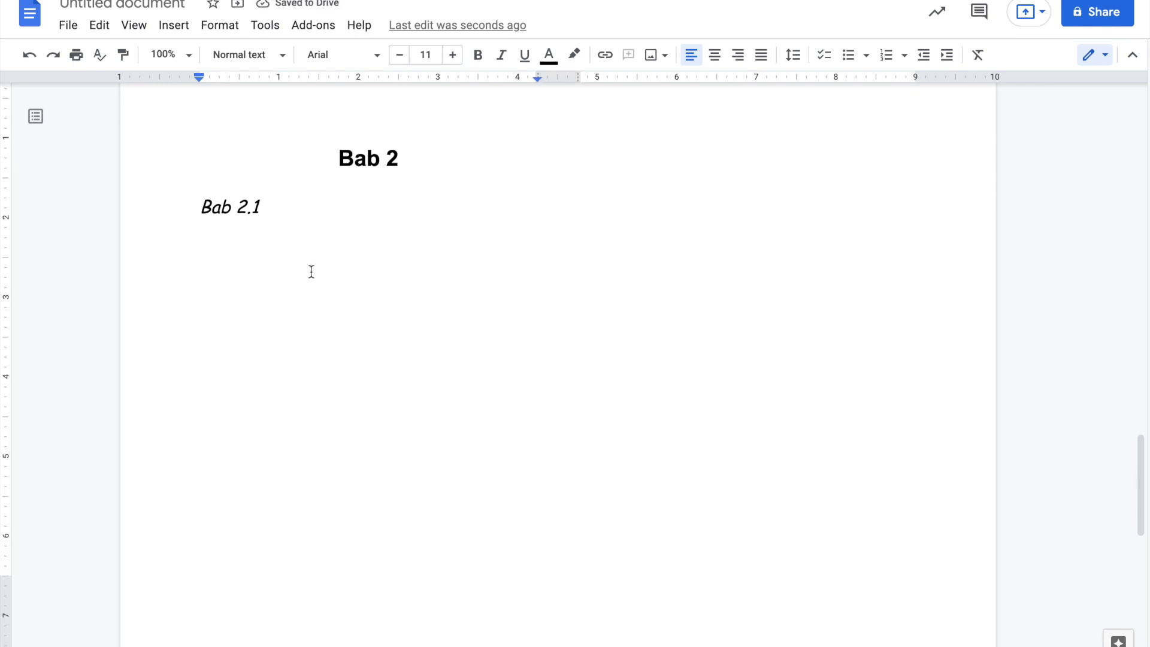
key("ctrl+Left")
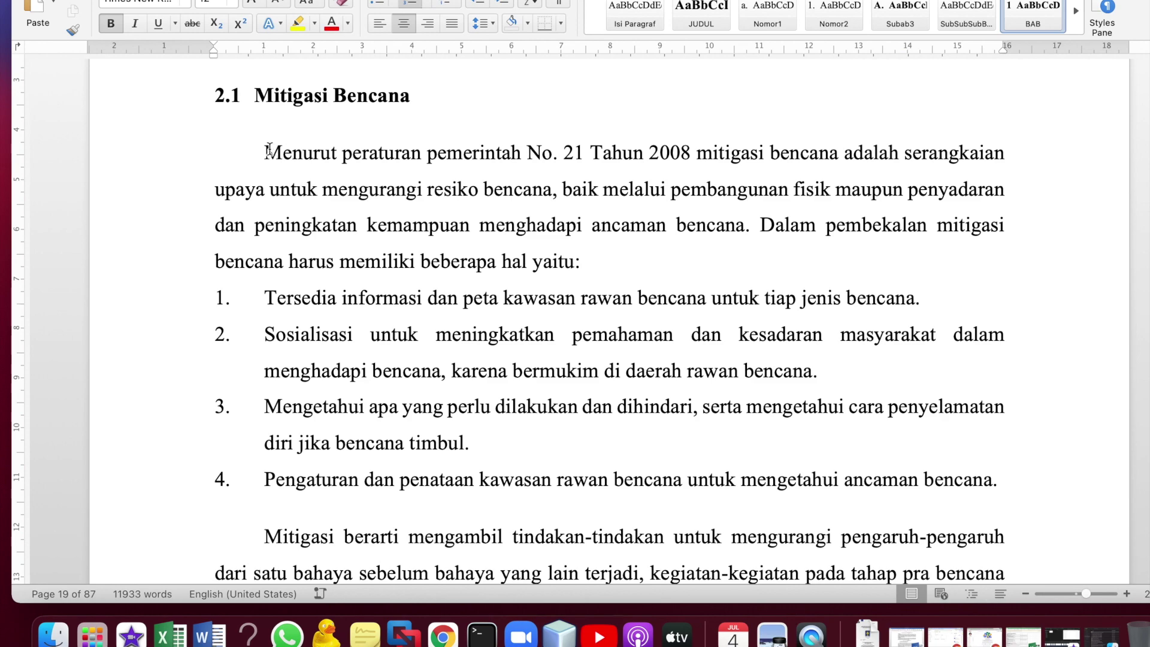
- Copy the Word text from 'Sekolah siaga bencana' through the end of the Design Thinking list
scroll(282, 280, "down", 10)
scroll(282, 280, "down", 15)
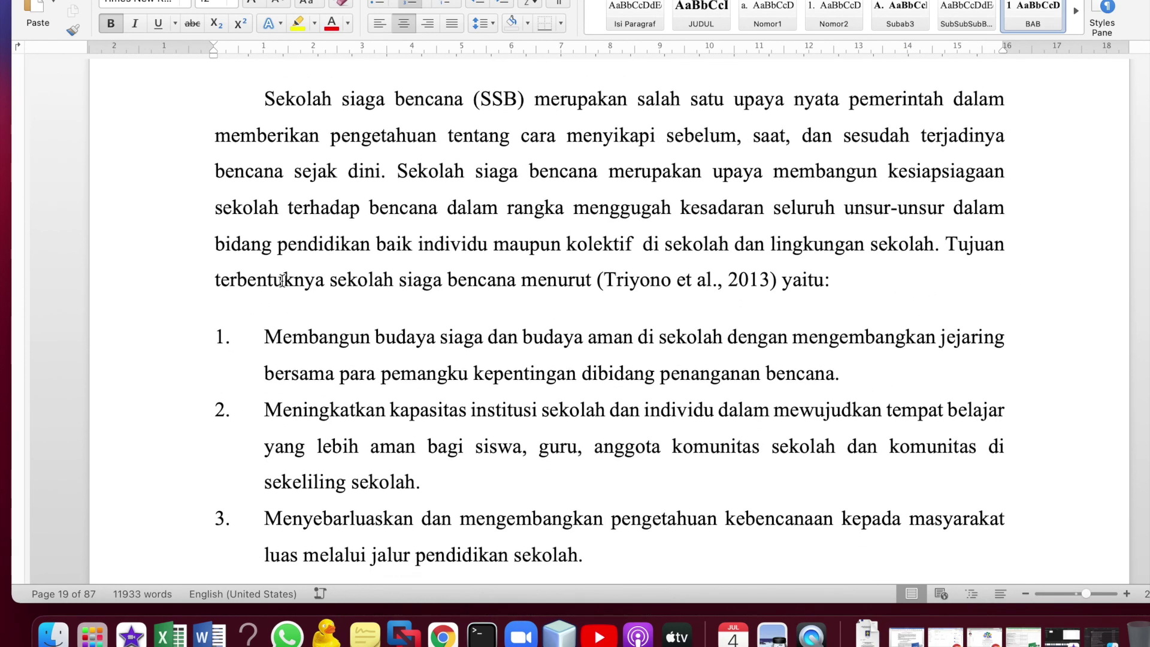
left_click_drag(264, 118, 736, 294)
scroll(781, 369, "down", 8)
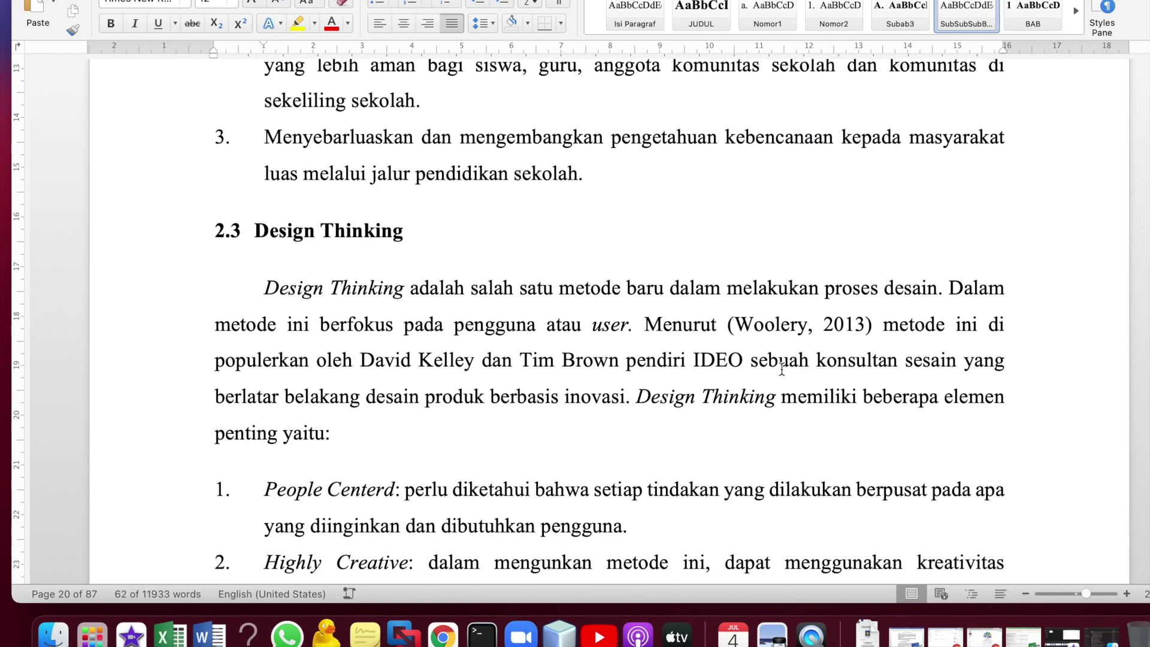
left_click(592, 176, "shift")
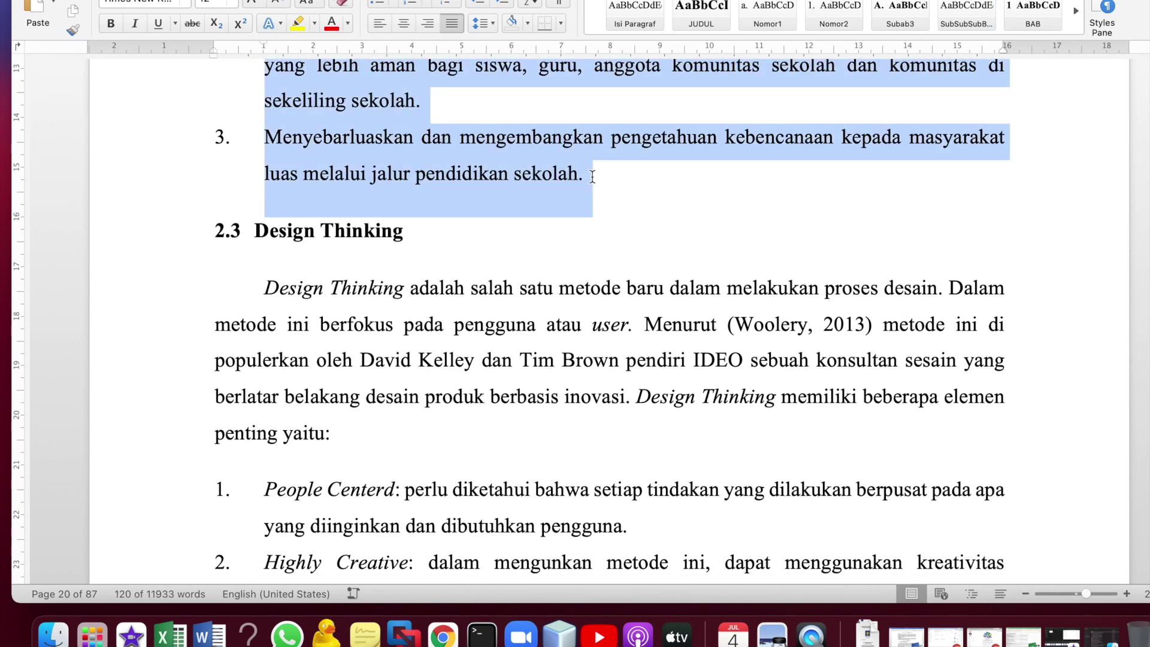
scroll(659, 240, "down", 5)
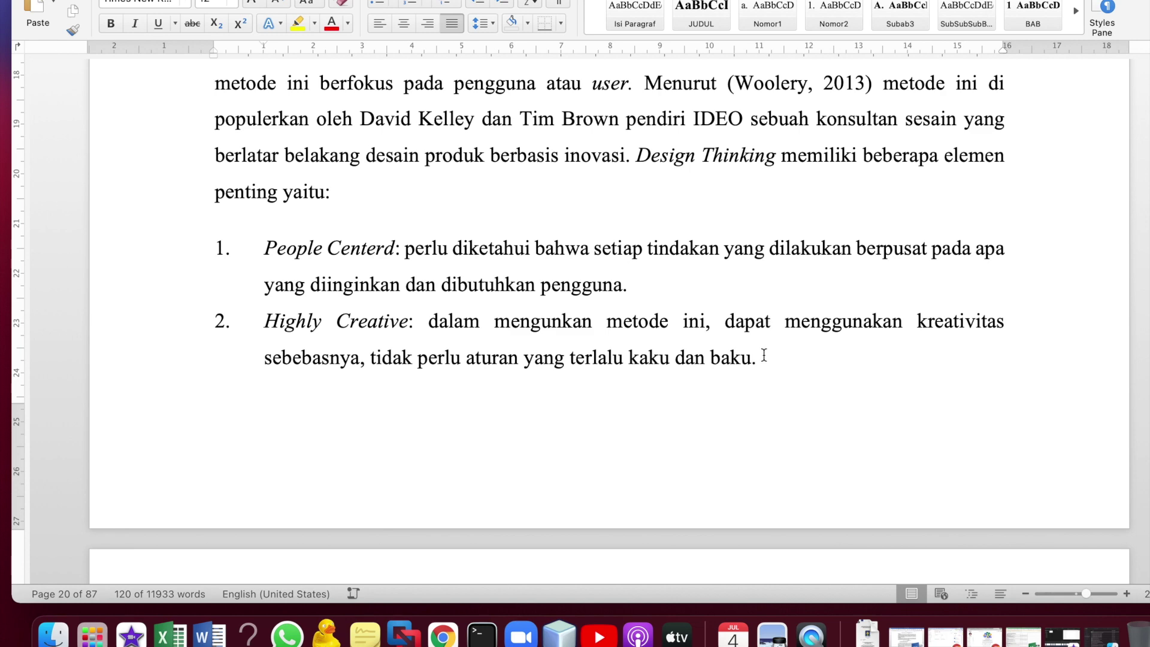
left_click(765, 356, "shift")
key("ctrl+Right")
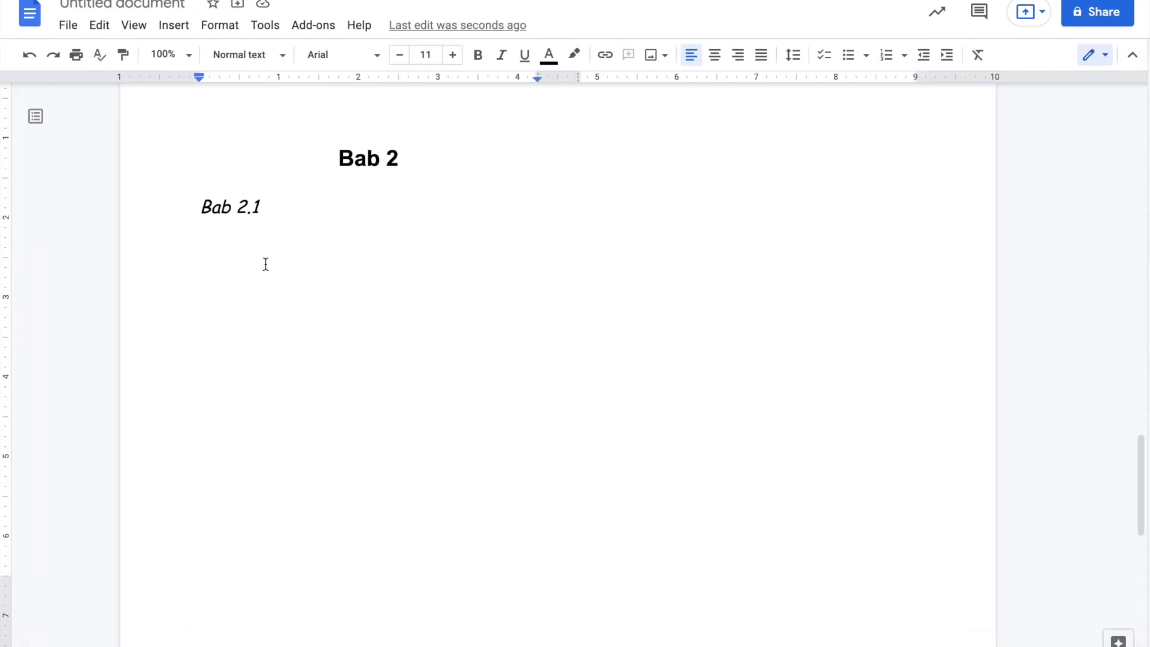
- Paste the copied Sekolah siaga bencana and Design Thinking text below Bab 2.1
key("ctrl+v")
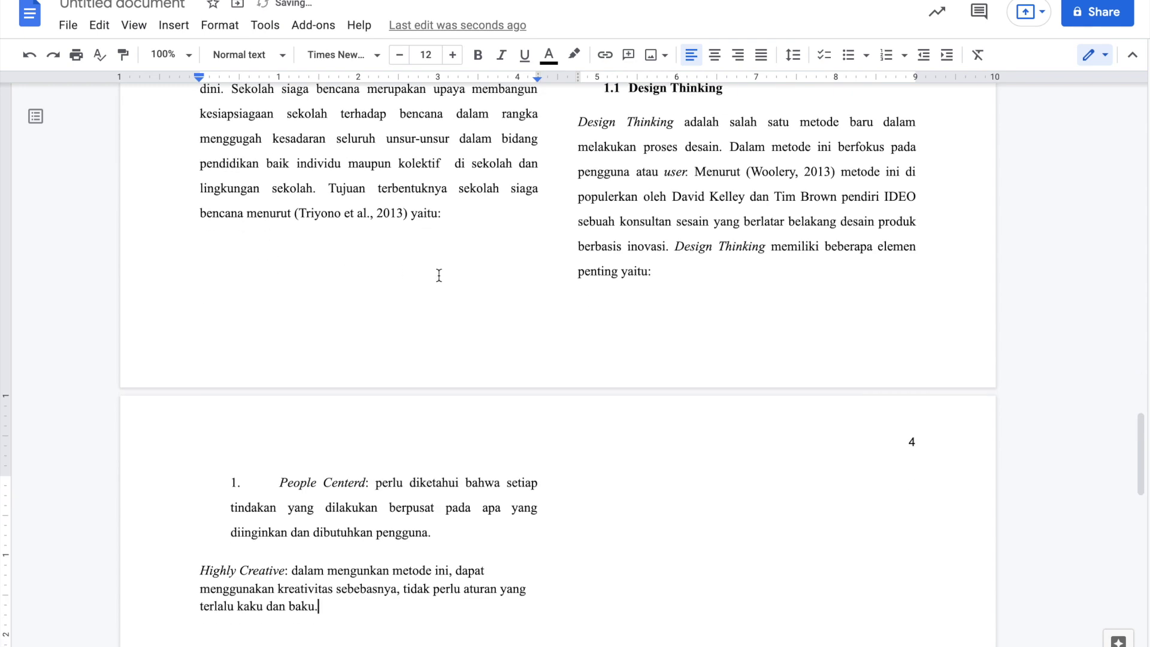
scroll(439, 275, "up", 7)
scroll(439, 275, "up", 2)
scroll(439, 275, "down", 2)
scroll(439, 275, "up", 1)
scroll(439, 275, "down", 2)
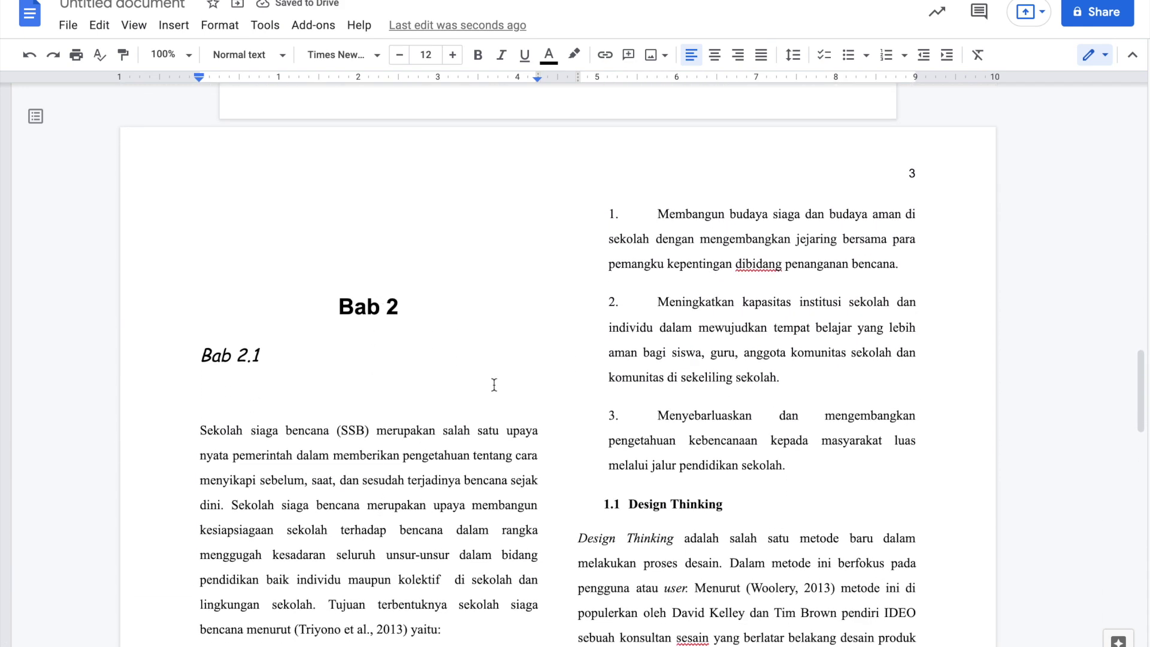
scroll(706, 486, "down", 10)
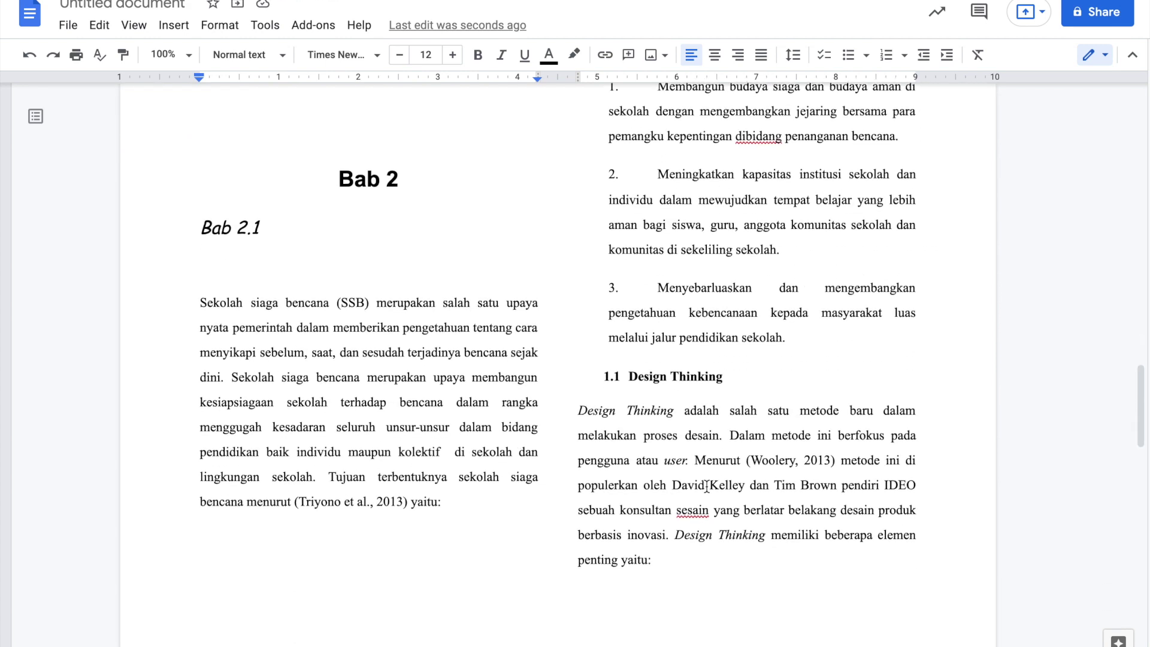
scroll(706, 487, "down", 10)
scroll(380, 426, "up", 14)
scroll(424, 392, "up", 5)
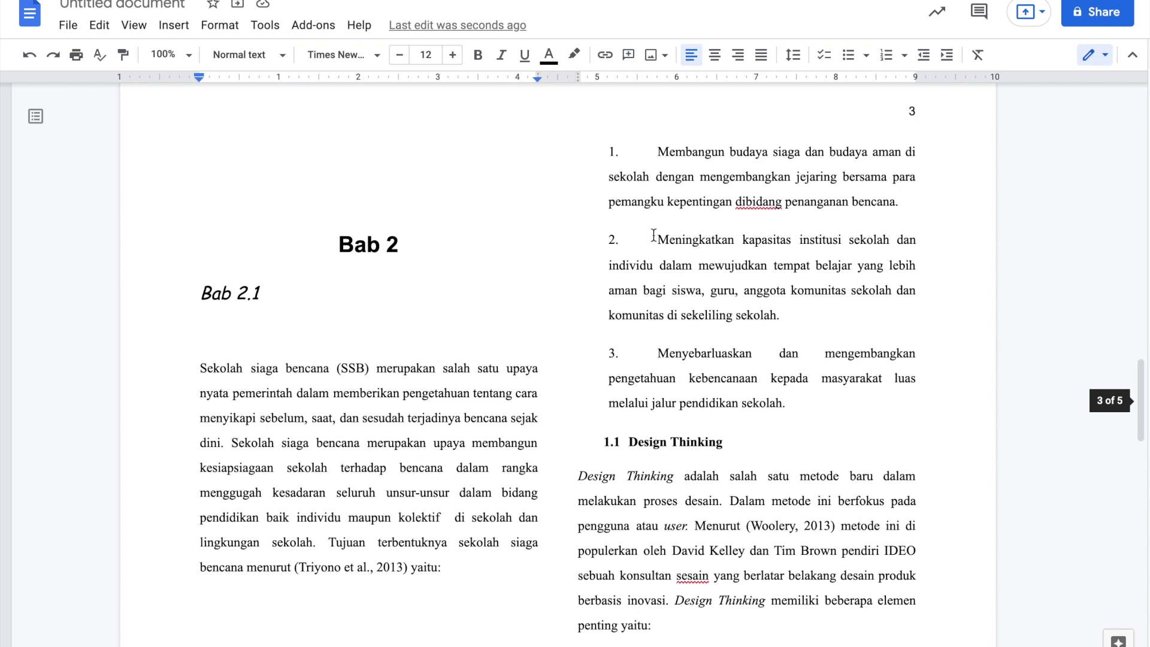
scroll(465, 287, "up", 3)
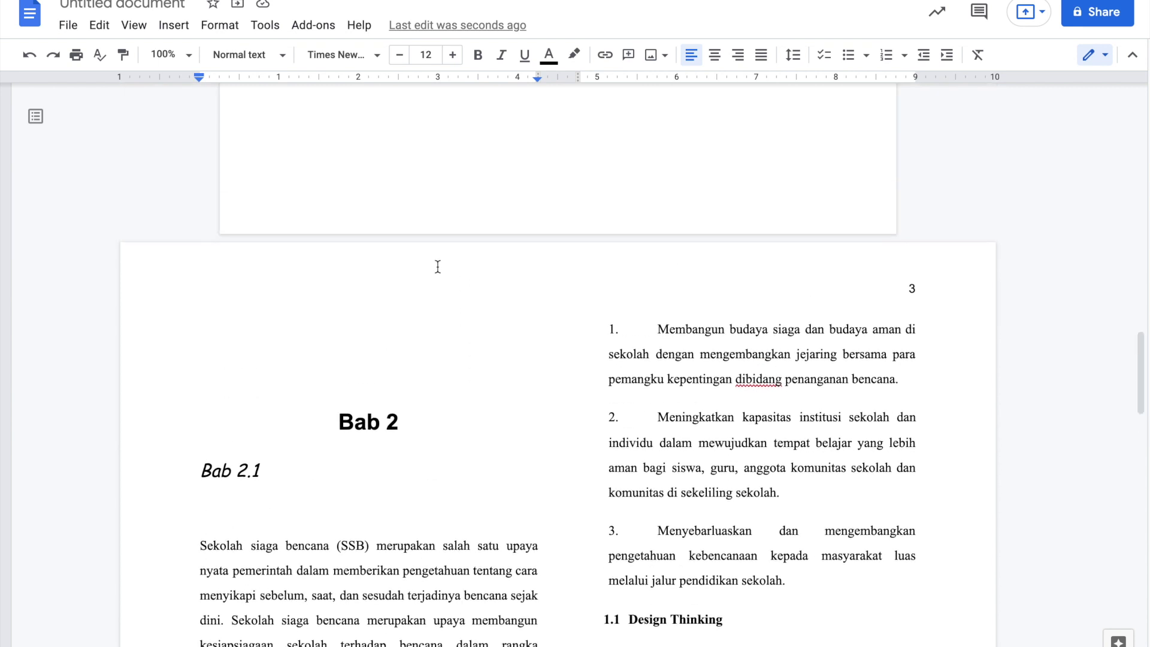
- Delete the empty lines above Bab 2 and place the caret below Daftar Pustaka
left_click(347, 375)
key("BackSpace")
key("BackSpace")
key("BackSpace")
key("BackSpace")
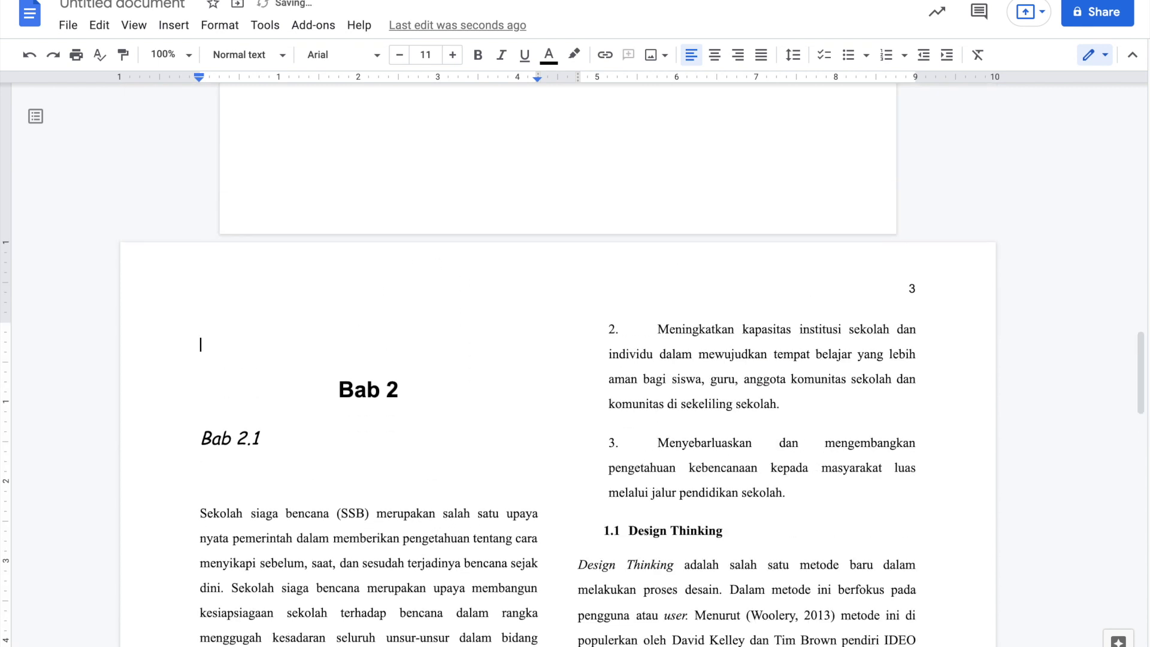
scroll(264, 459, "down", 20)
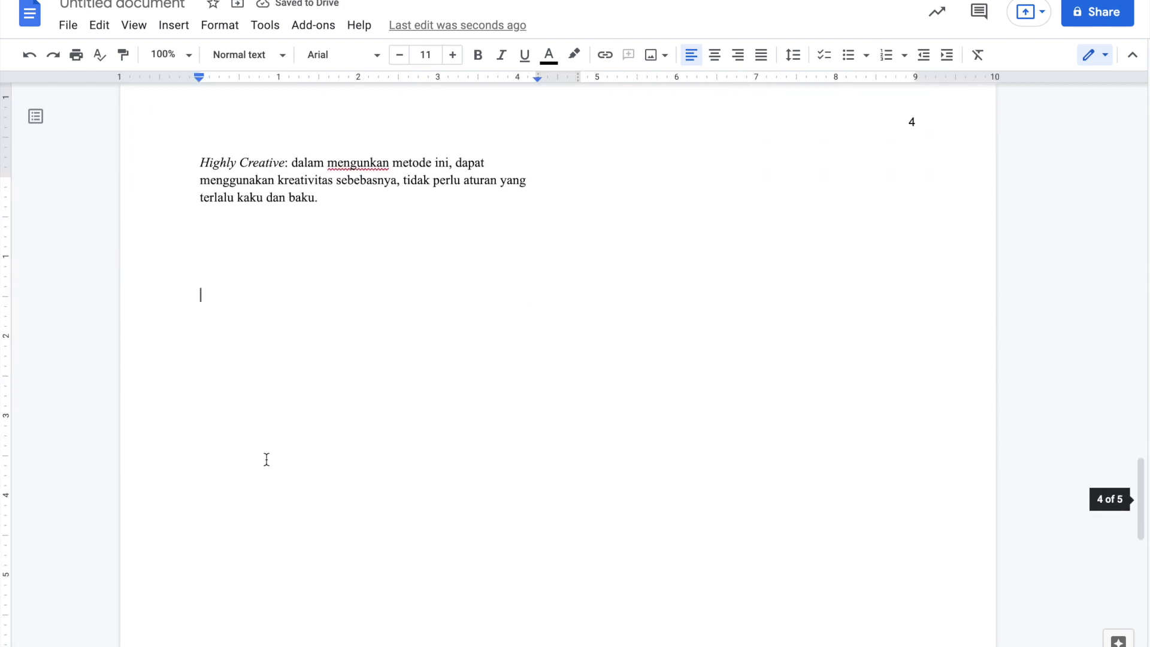
left_click(311, 444)
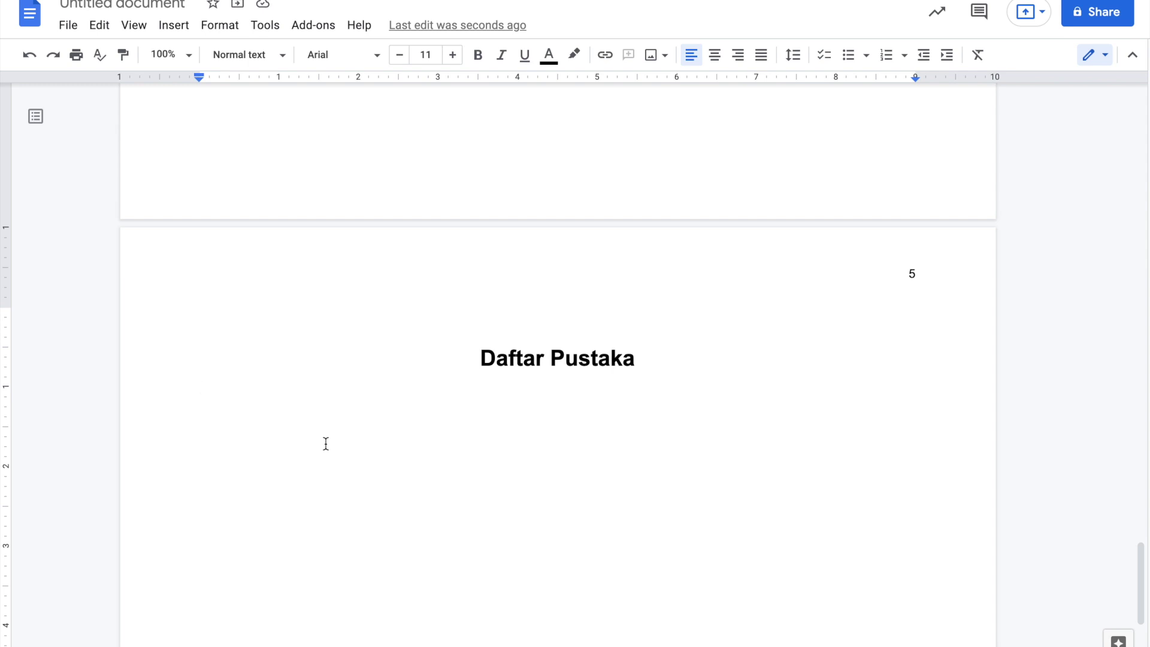
scroll(325, 443, "up", 4)
scroll(325, 443, "up", 5)
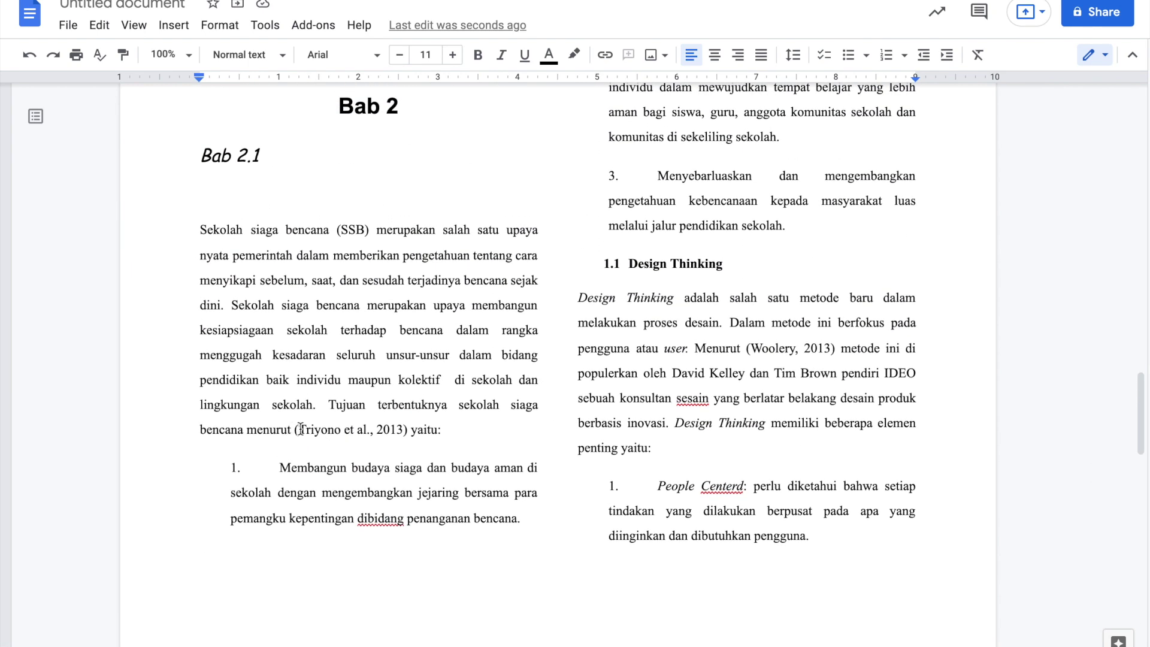
left_click_drag(292, 430, 416, 436)
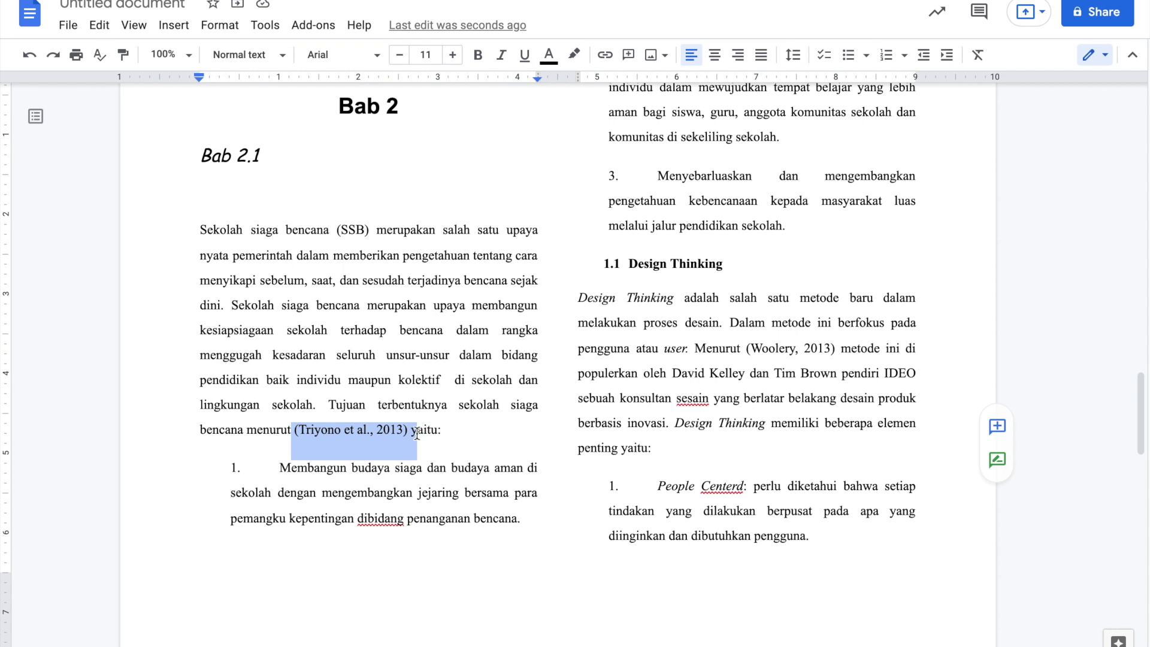
scroll(417, 435, "up", 1)
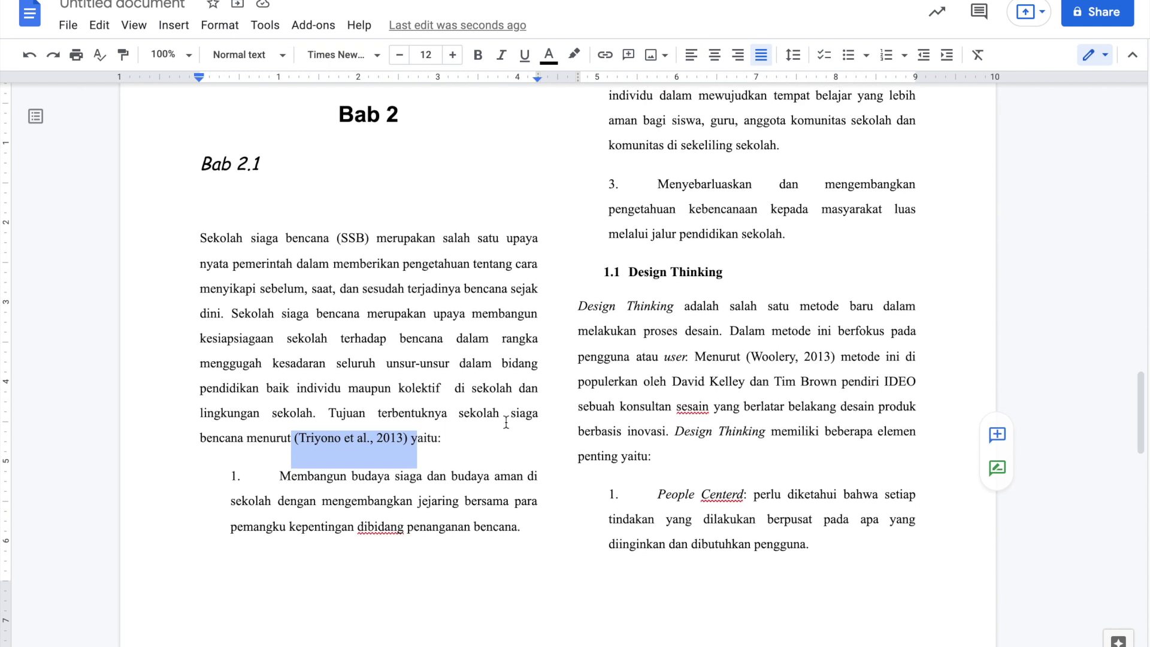
left_click_drag(745, 357, 831, 358)
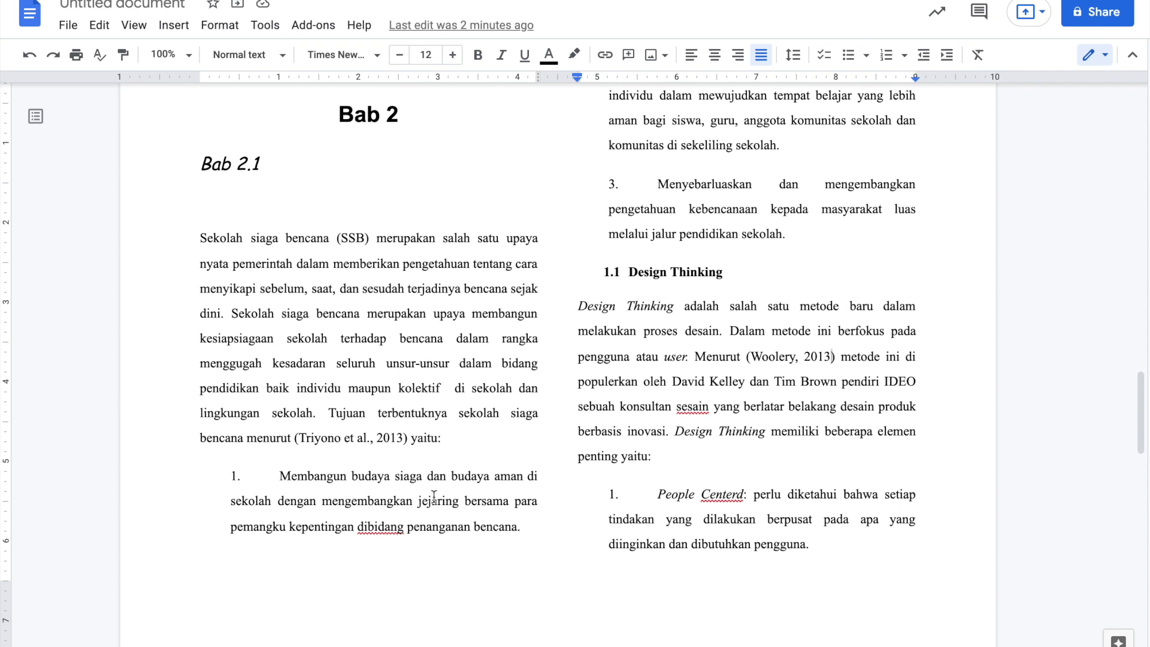
scroll(434, 496, "down", 1)
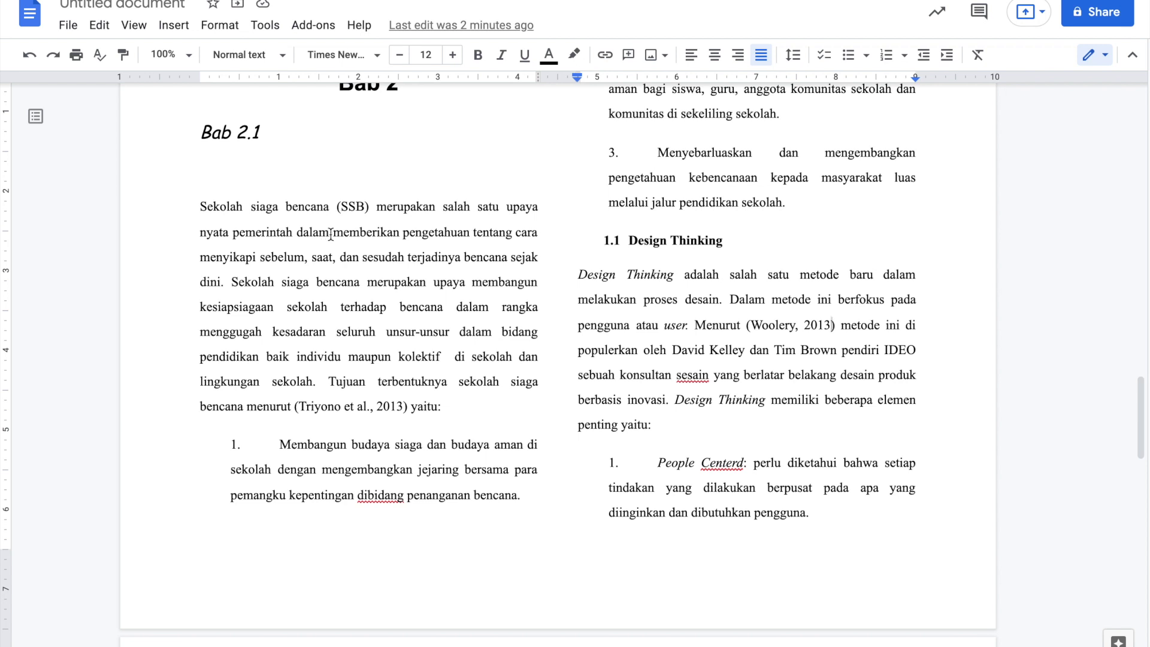
left_click(221, 282)
- Open the Citations panel and delete its single saved citation source
left_click(264, 25)
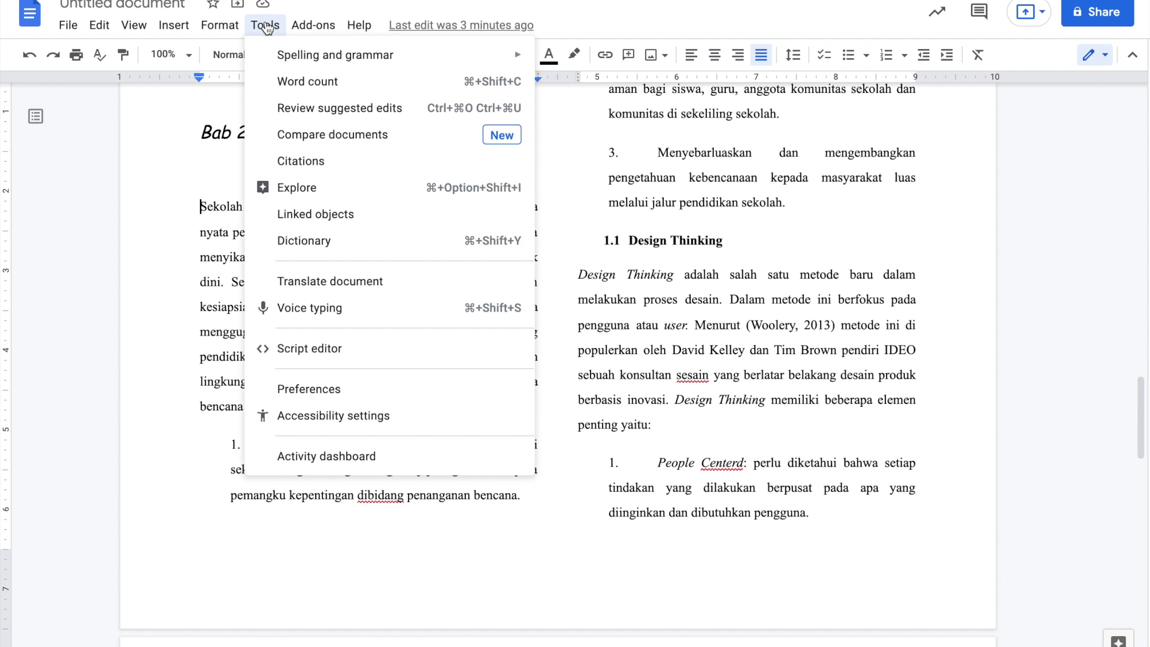
left_click(314, 168)
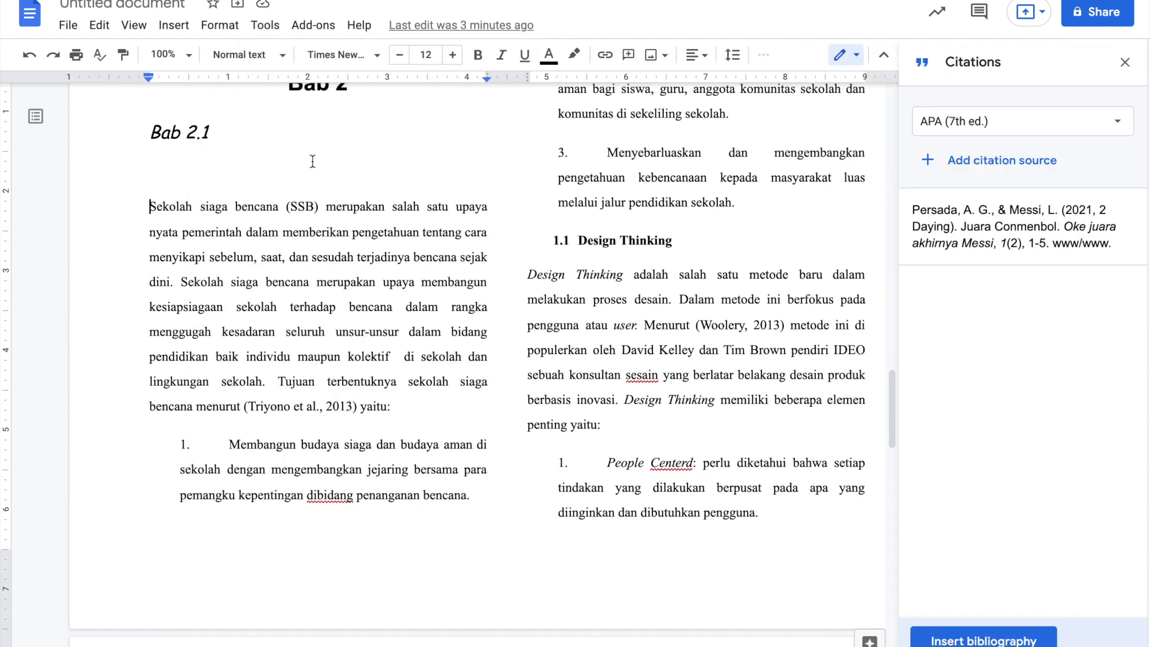
mouse_move(959, 231)
mouse_move(997, 228)
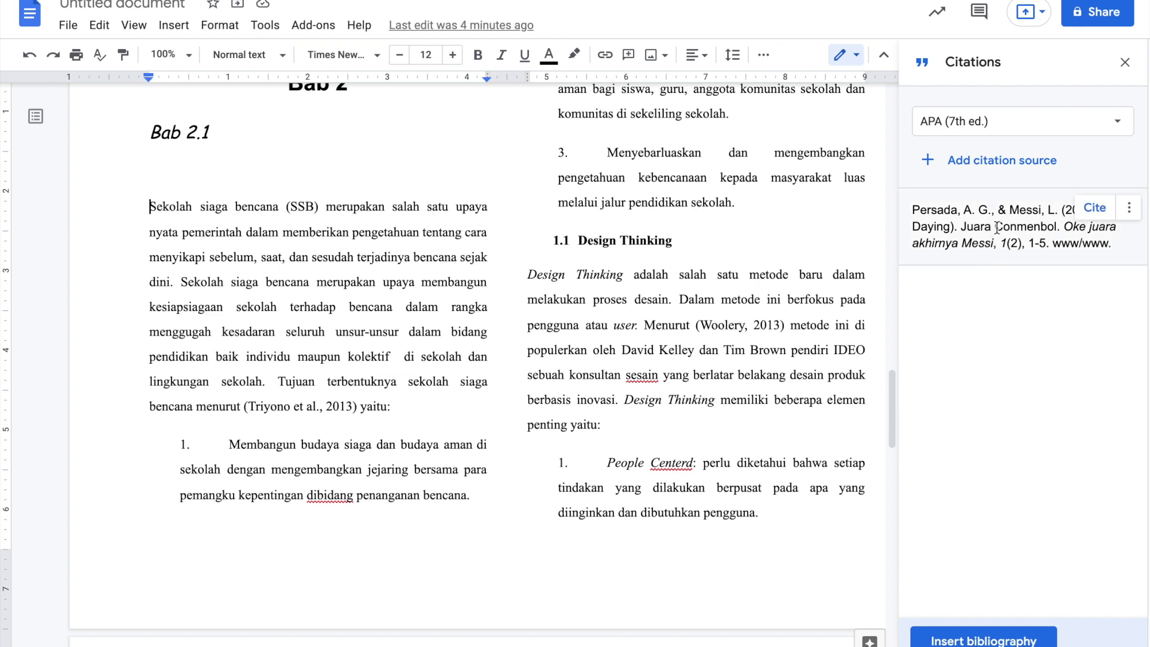
left_click(1130, 208)
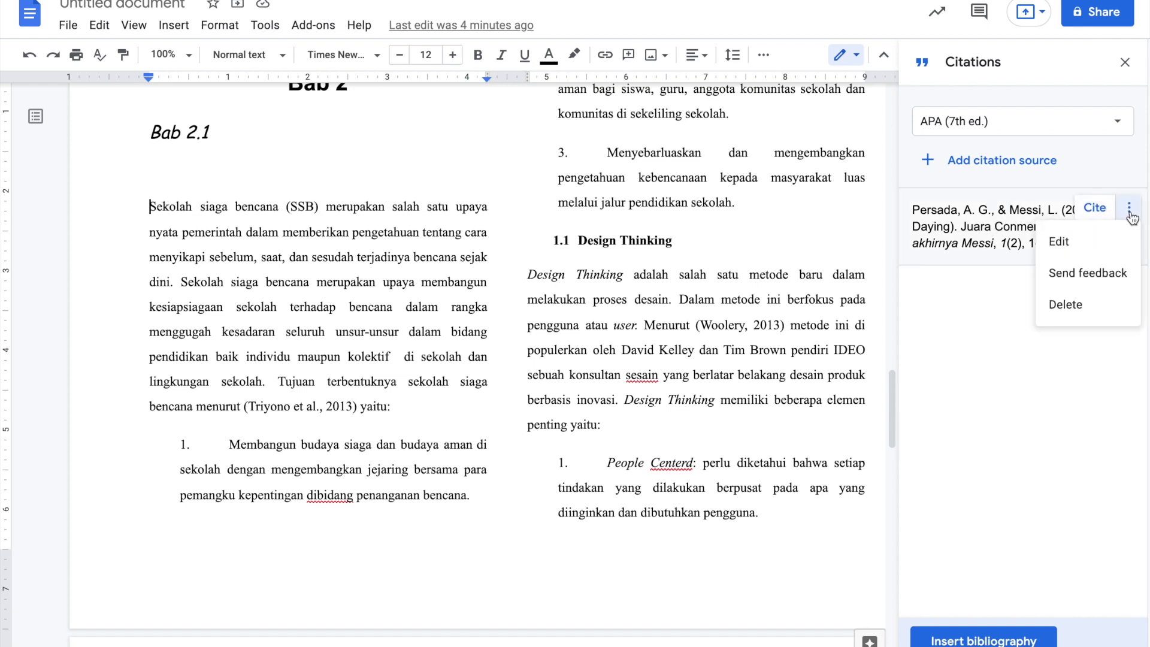
left_click(1091, 305)
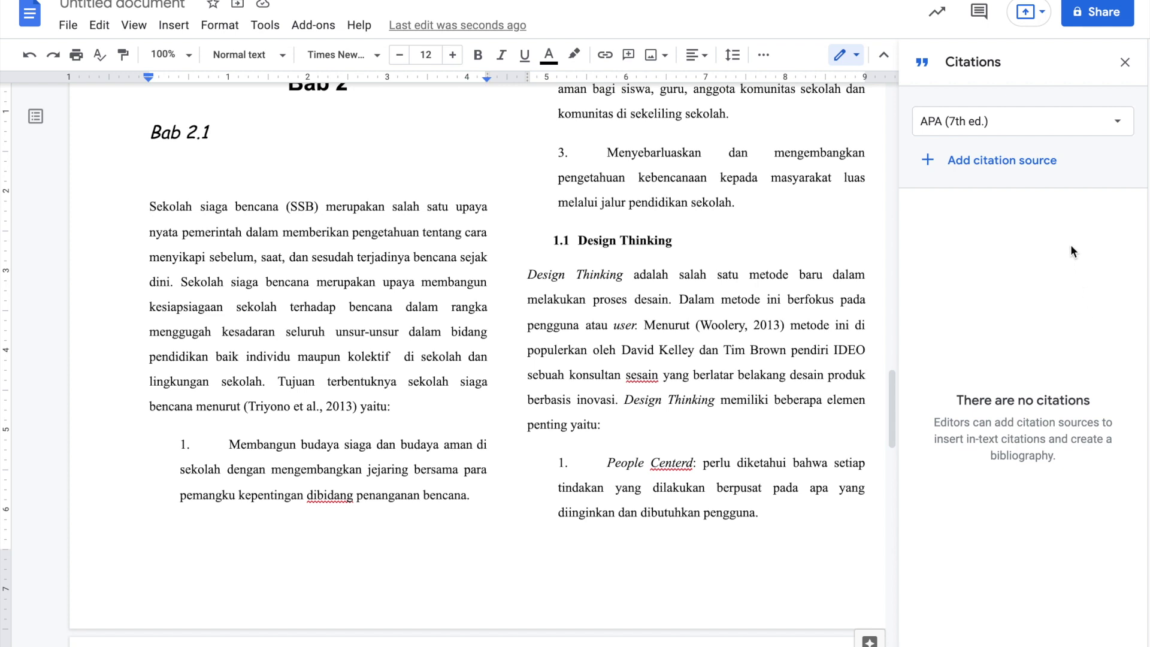
left_click(990, 124)
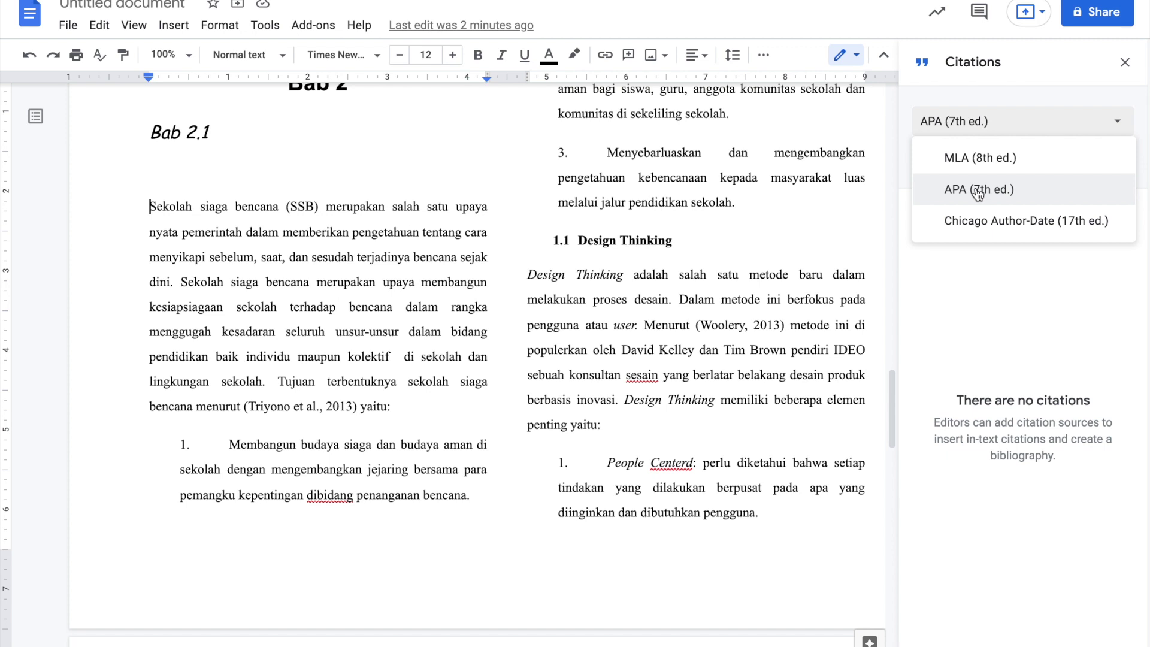
left_click(978, 190)
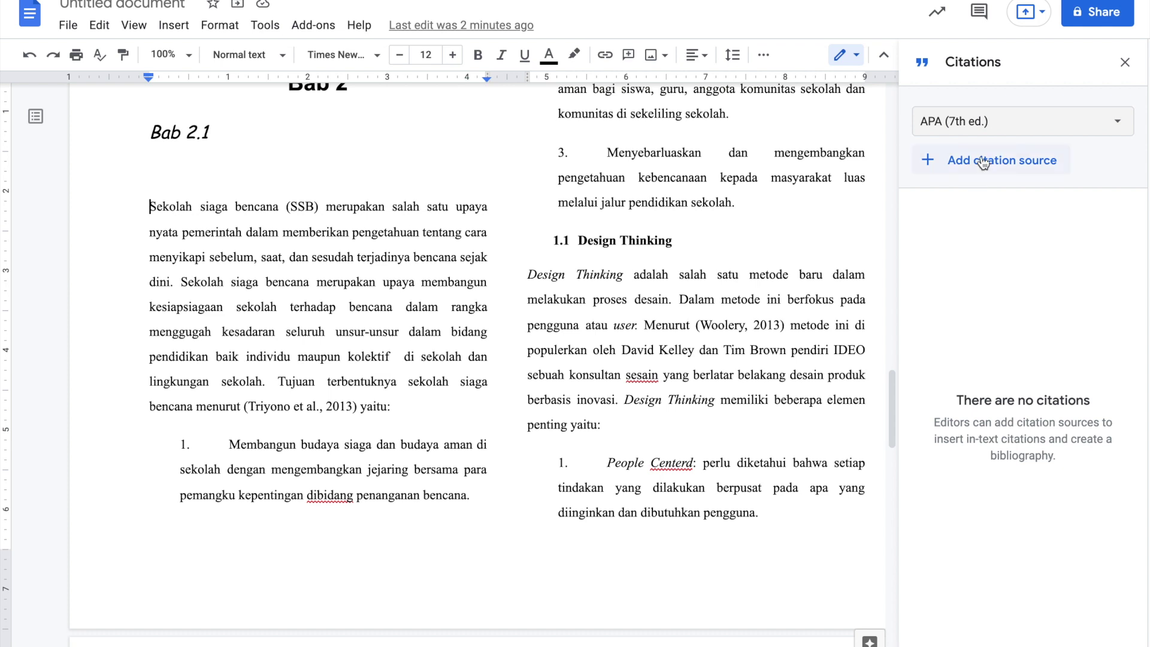
- Add a new citation source with source type Book, accessed by Print
left_click(982, 162)
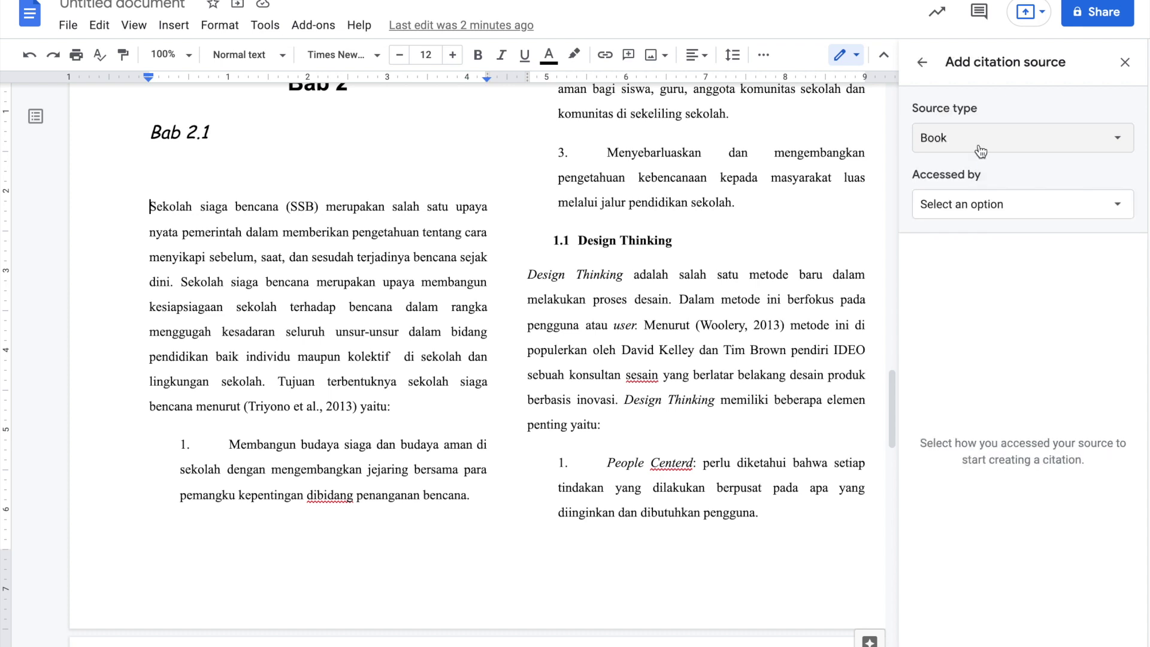
left_click(971, 140)
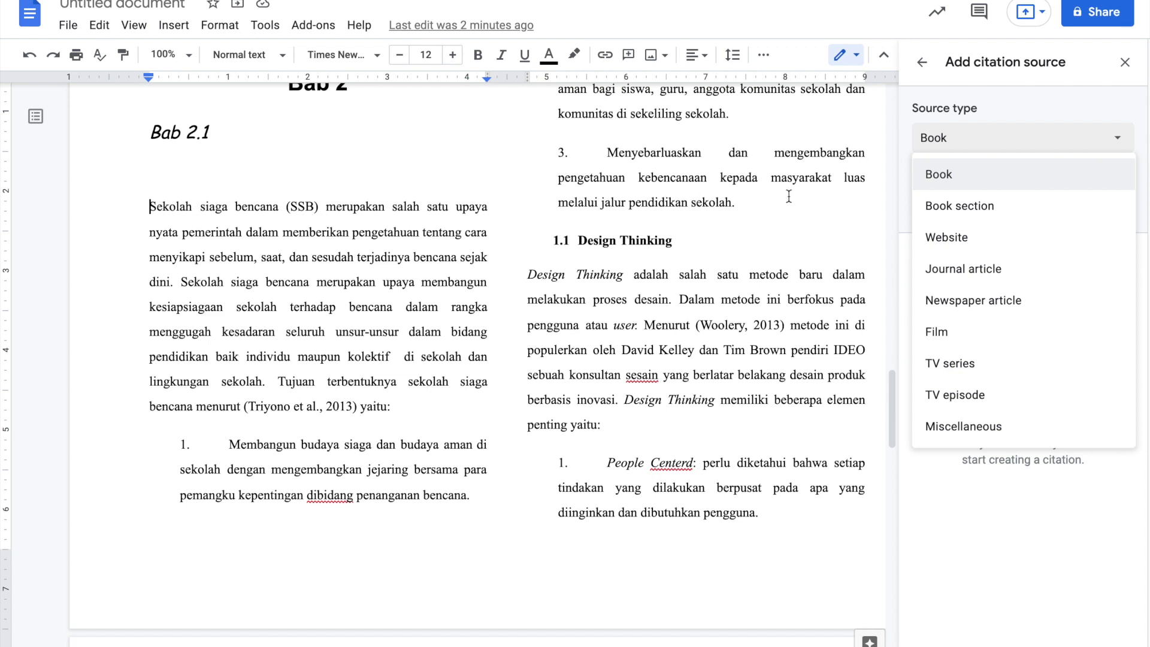
left_click(942, 175)
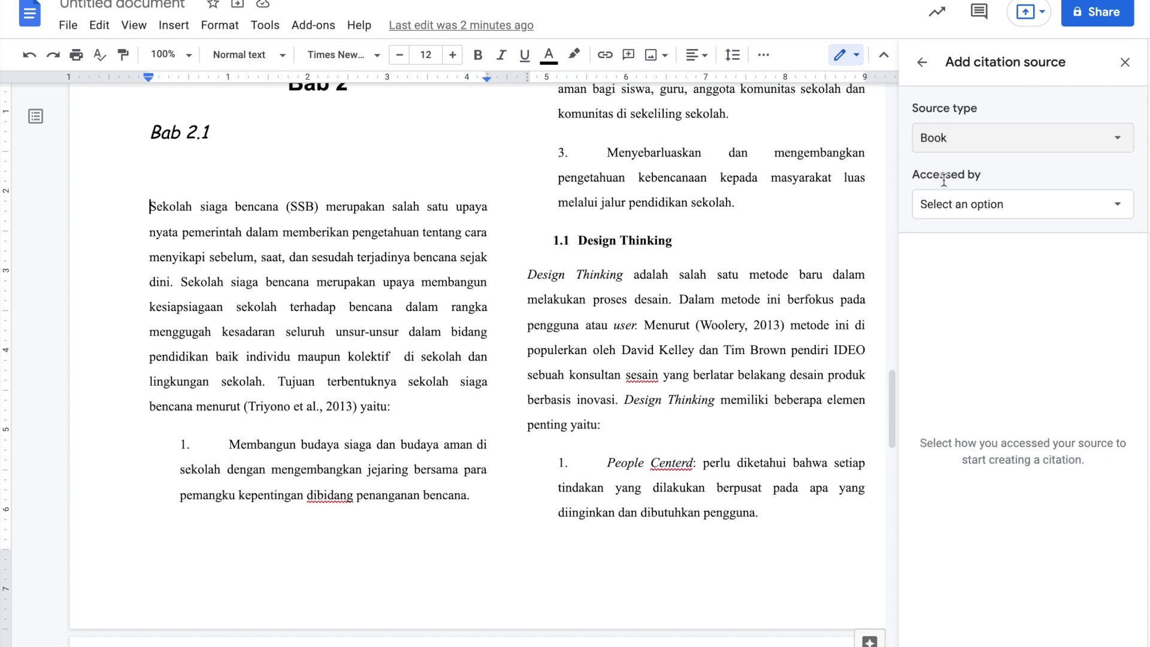
left_click(970, 206)
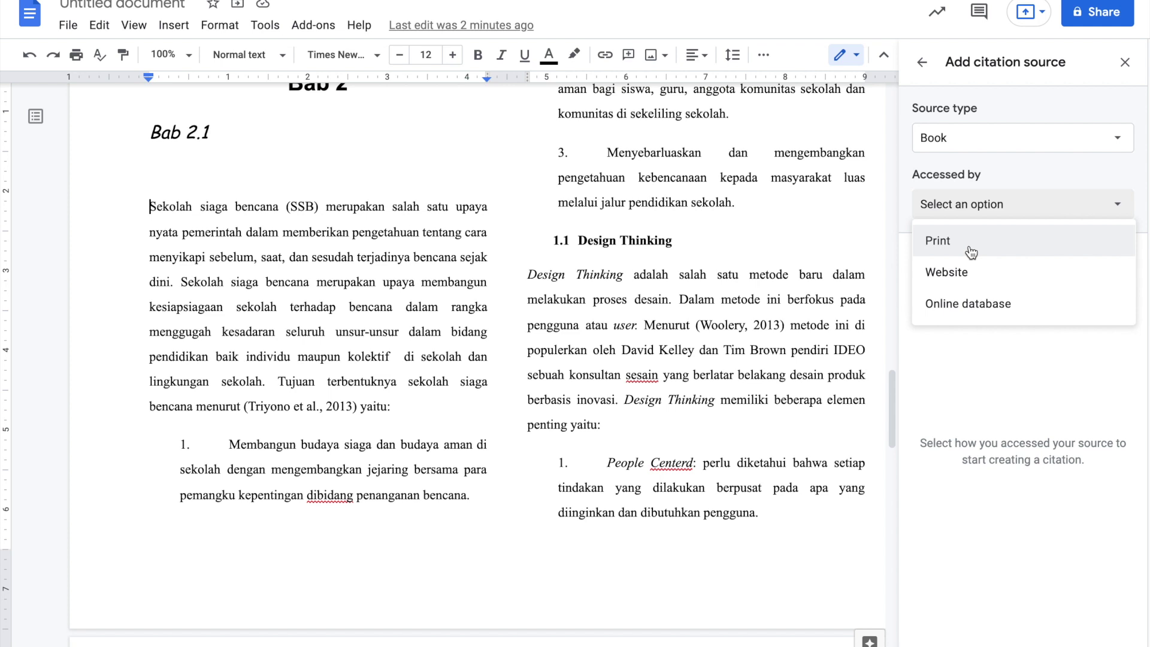
left_click(966, 248)
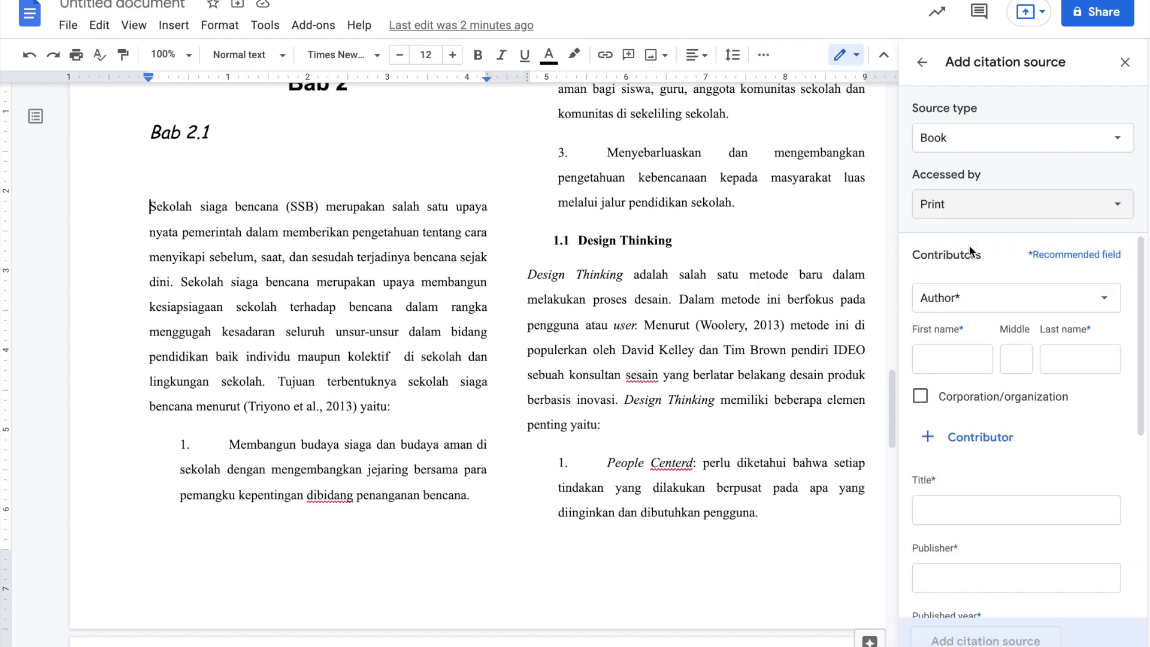
- Enter the first author's first, middle and last names, then add a second author's names
left_click(991, 297)
left_click(991, 297)
left_click(940, 358)
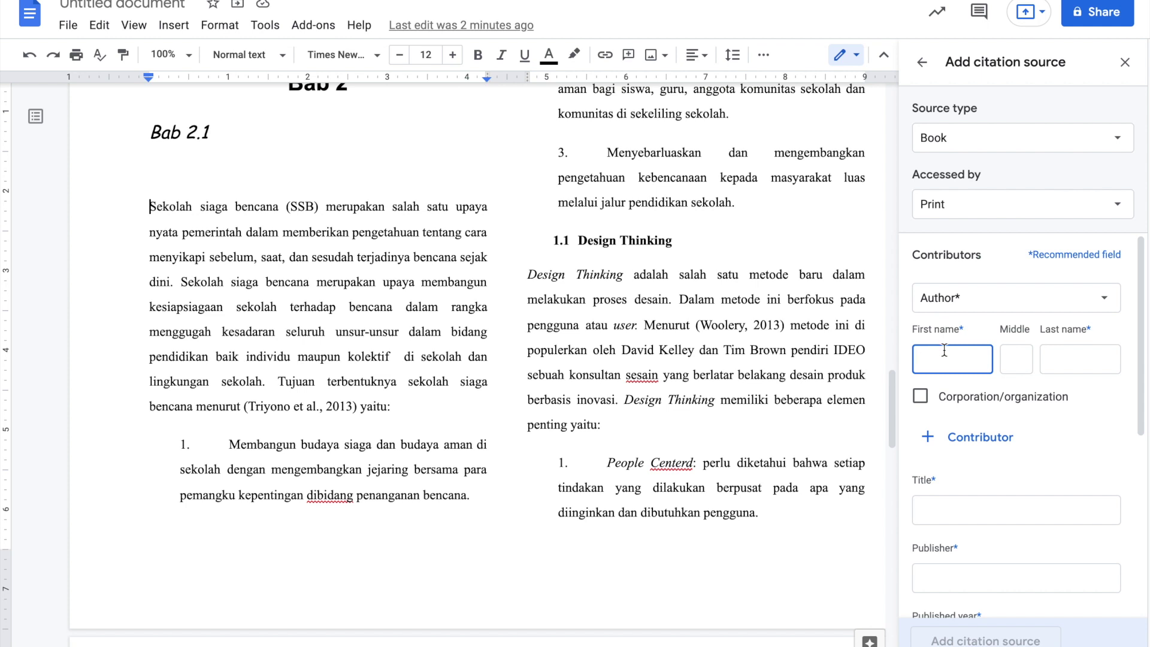
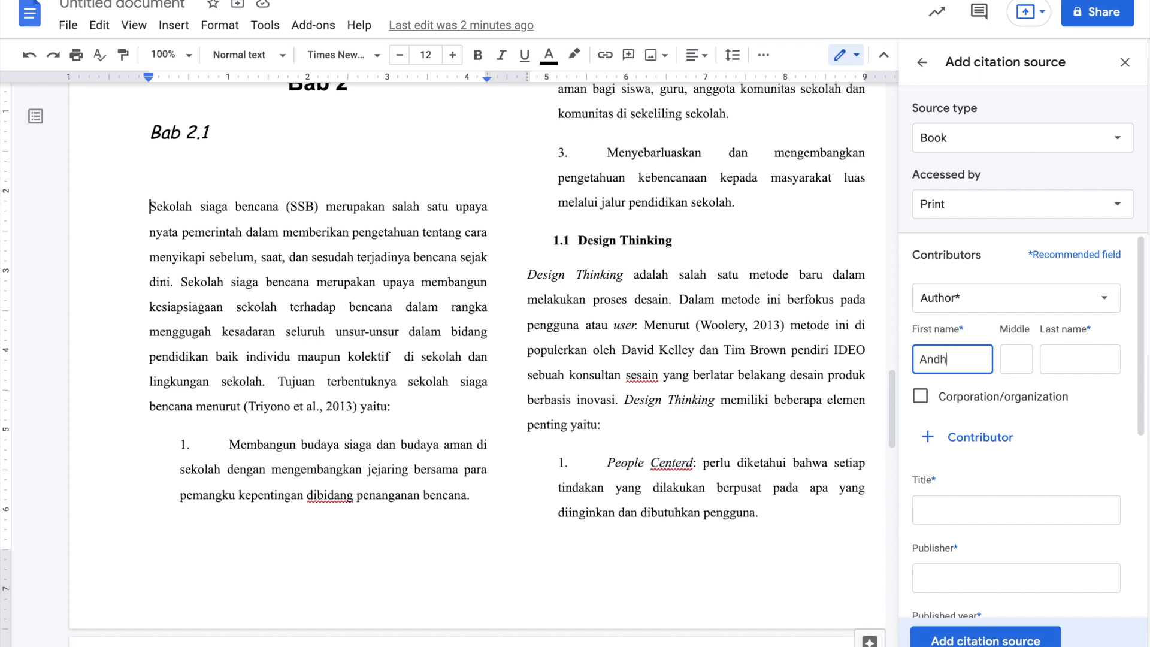
key("Tab")
key("Tab")
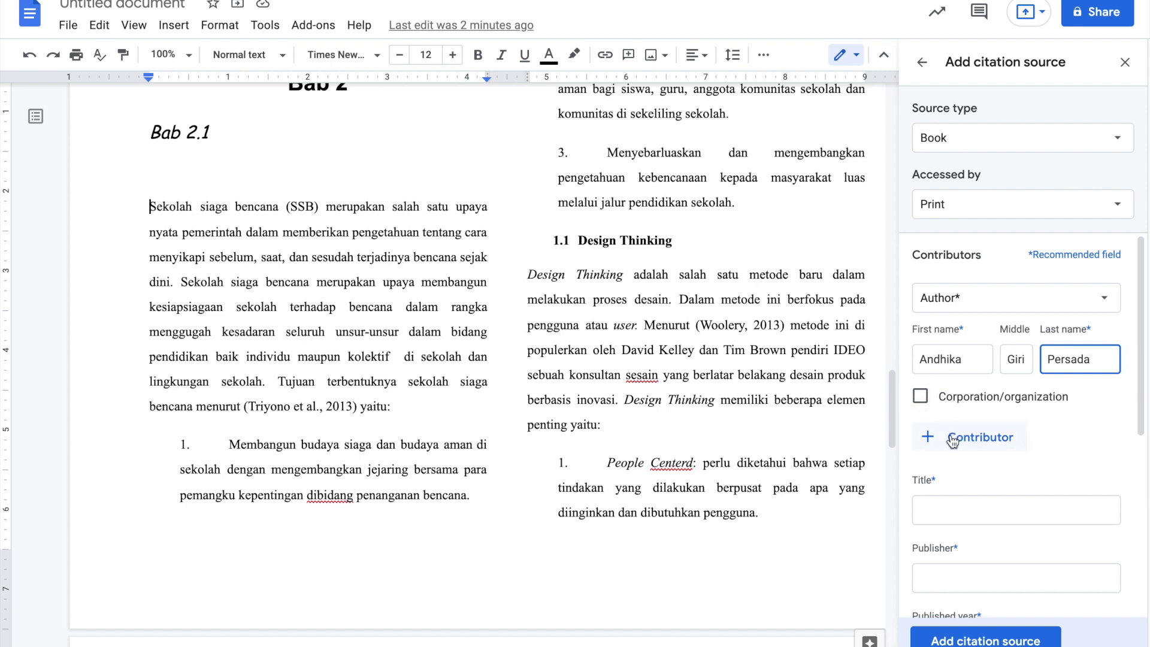
left_click(952, 441)
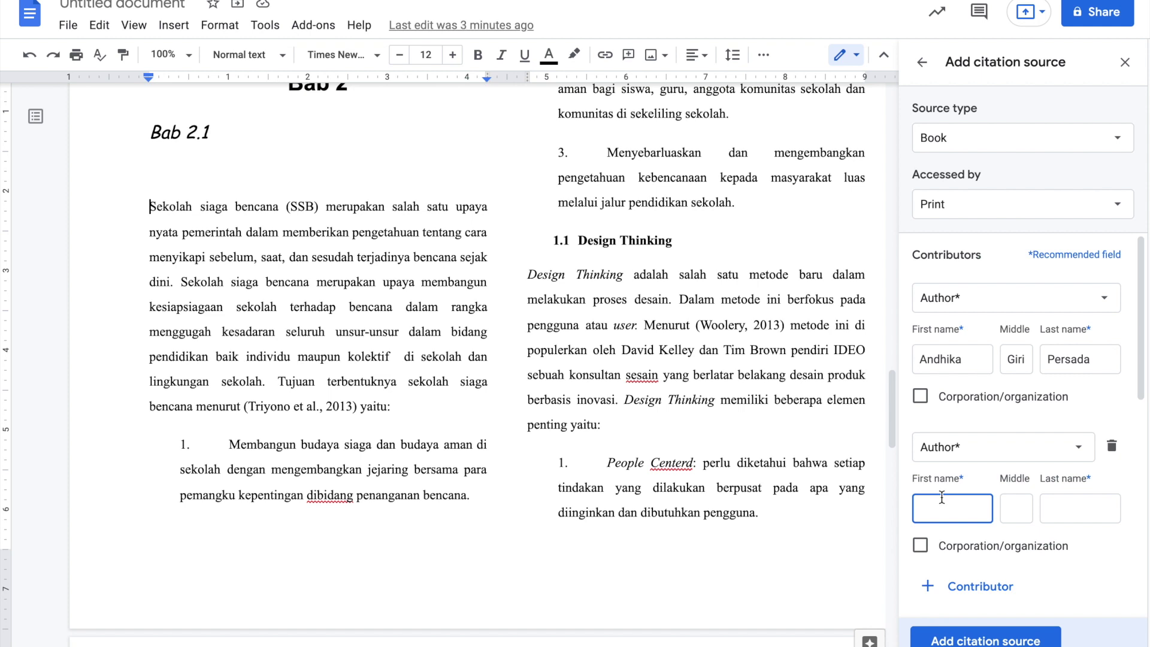
type("Cristiano")
key("Tab")
key("Tab")
type("Ronaldo")
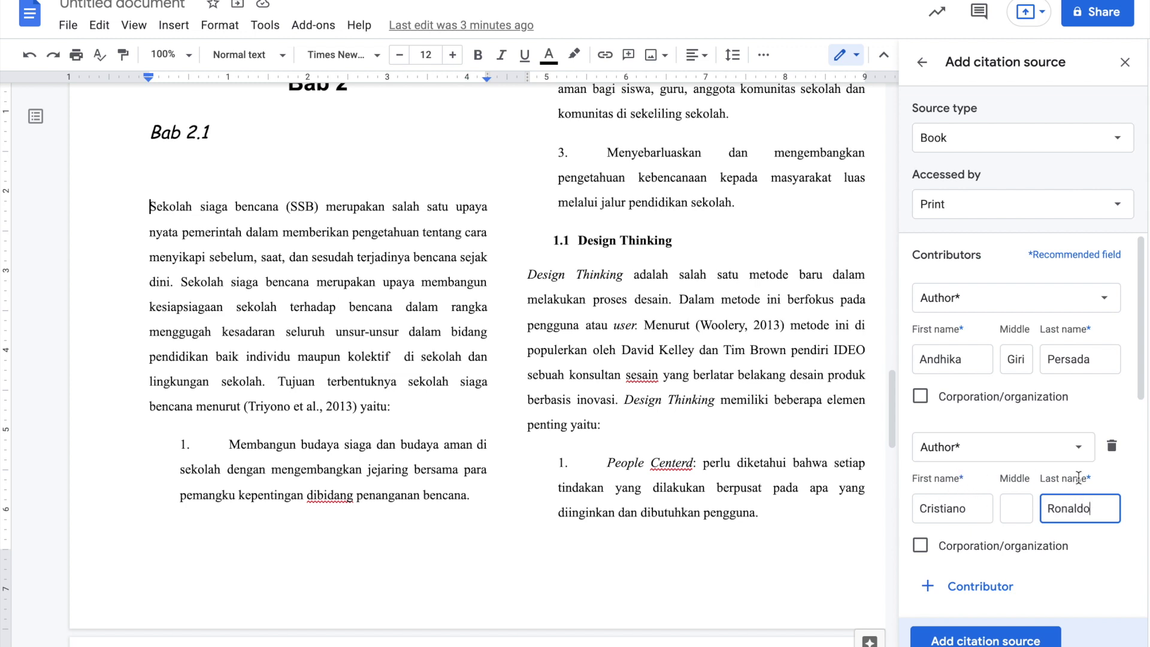
scroll(1063, 488, "down", 1)
scroll(1063, 481, "down", 1)
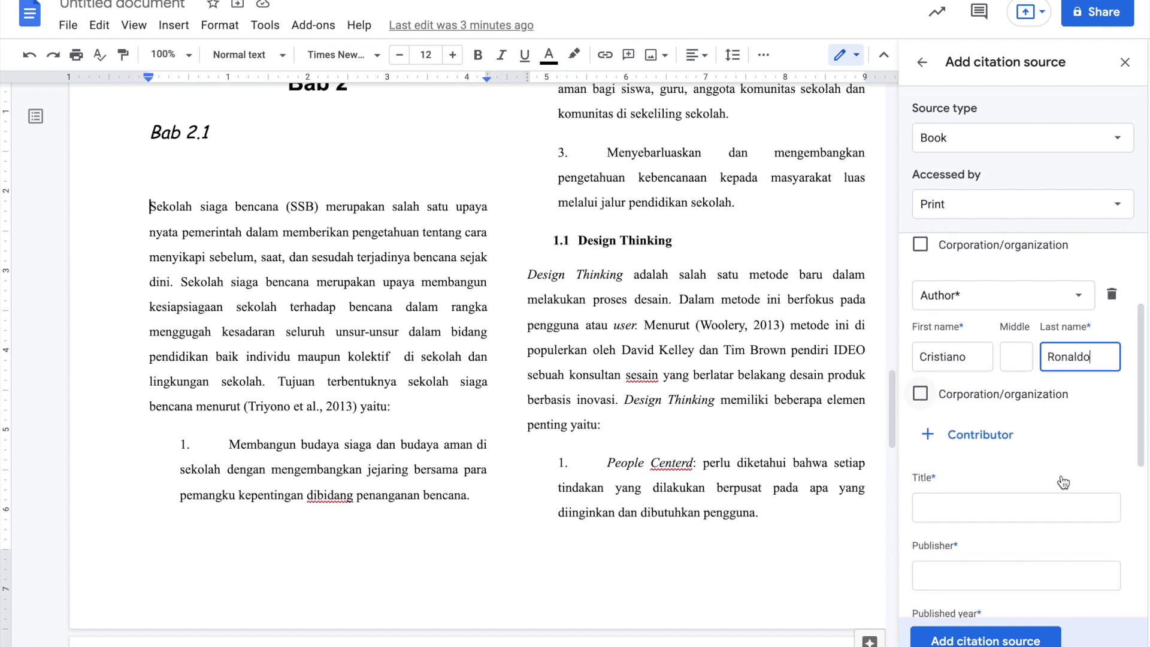
scroll(966, 469, "down", 1)
left_click(951, 422)
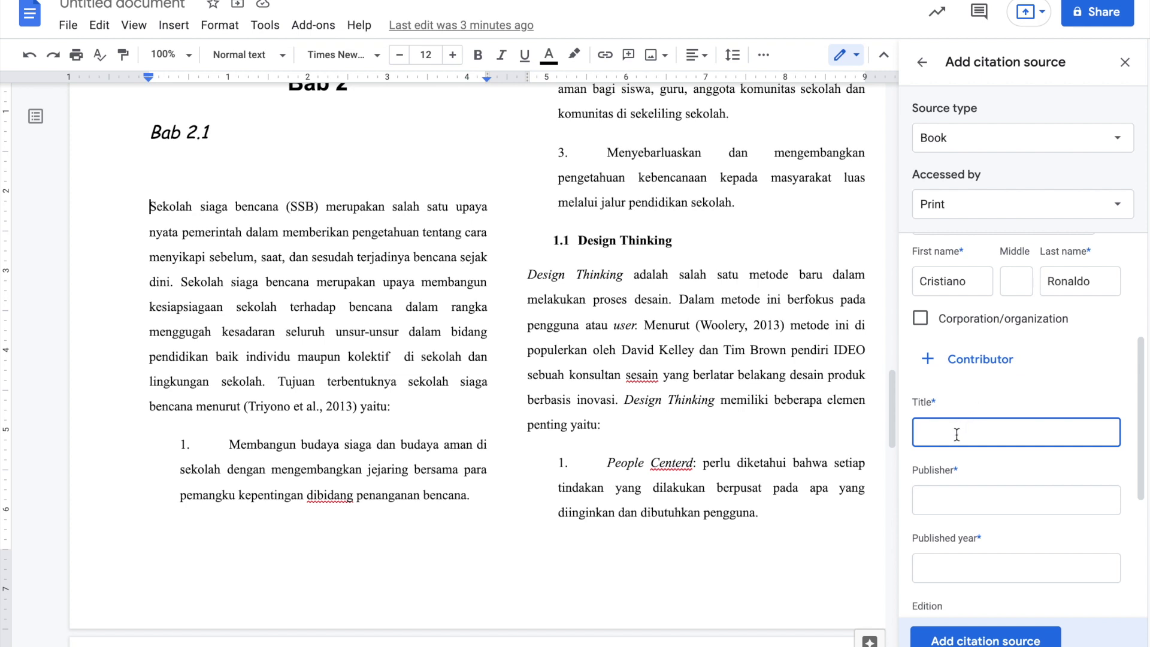
type("Sekolah Siaga Bencana")
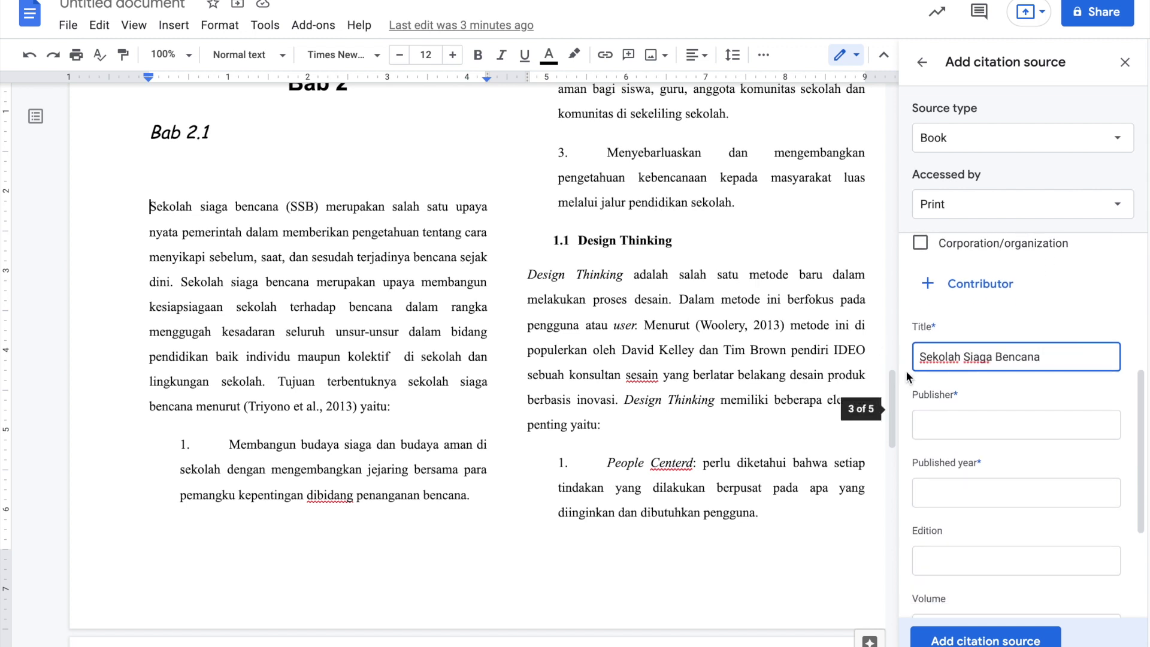
left_click(947, 422)
type("K")
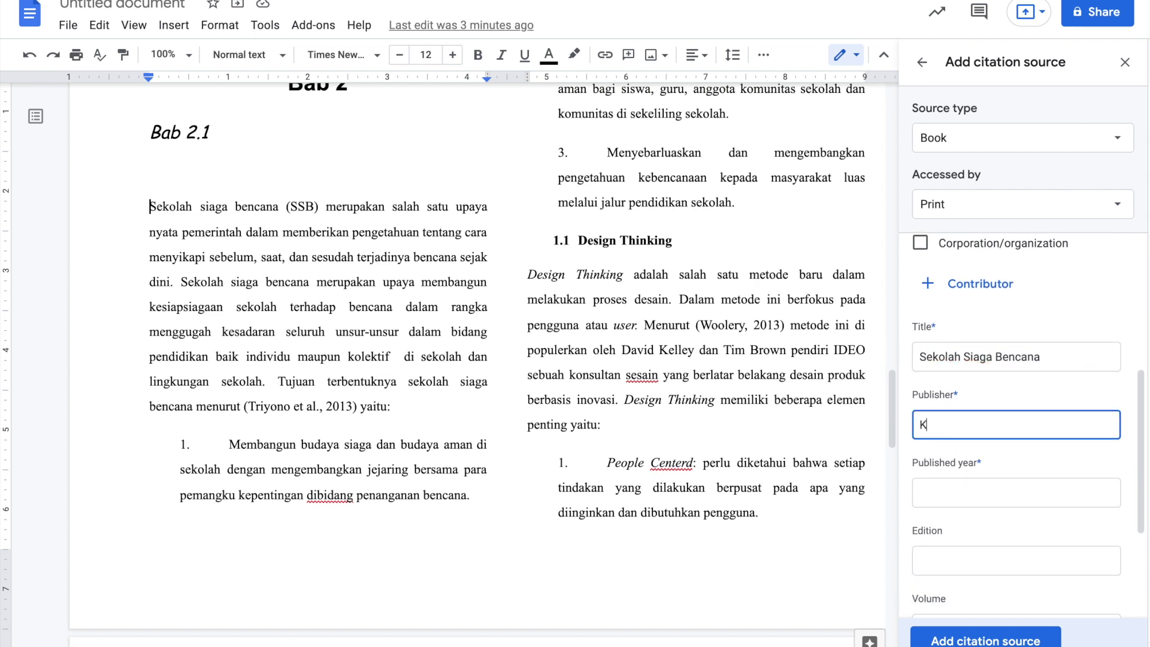
type("ompas Gramedia")
left_click(970, 496)
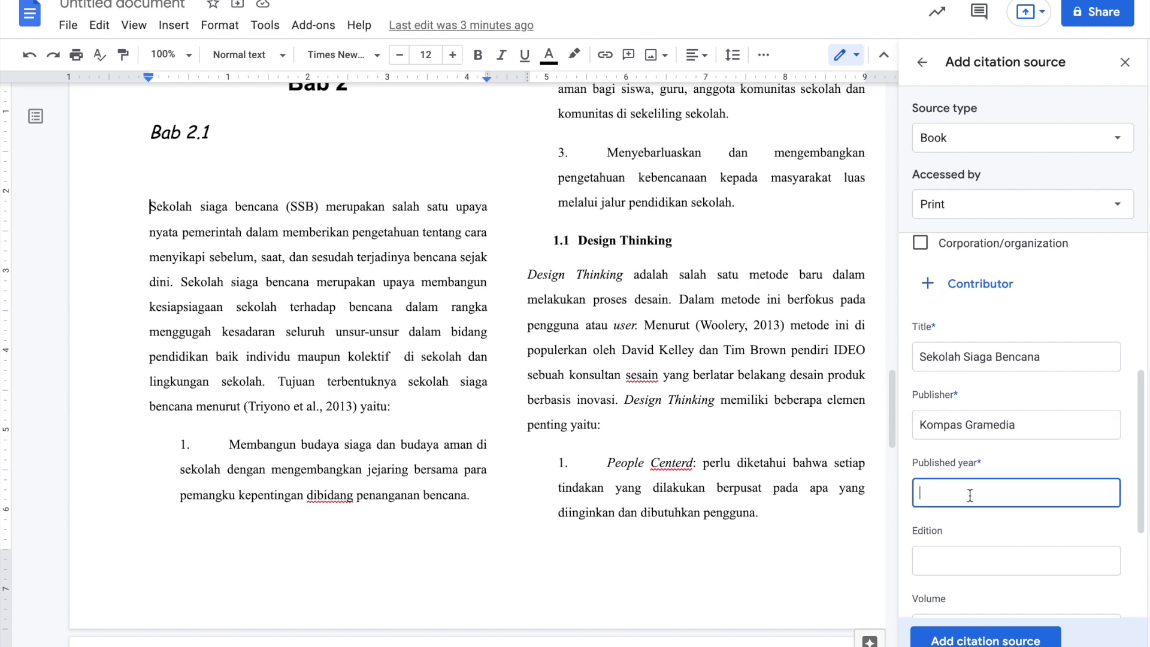
type("2021")
scroll(979, 462, "down", 3)
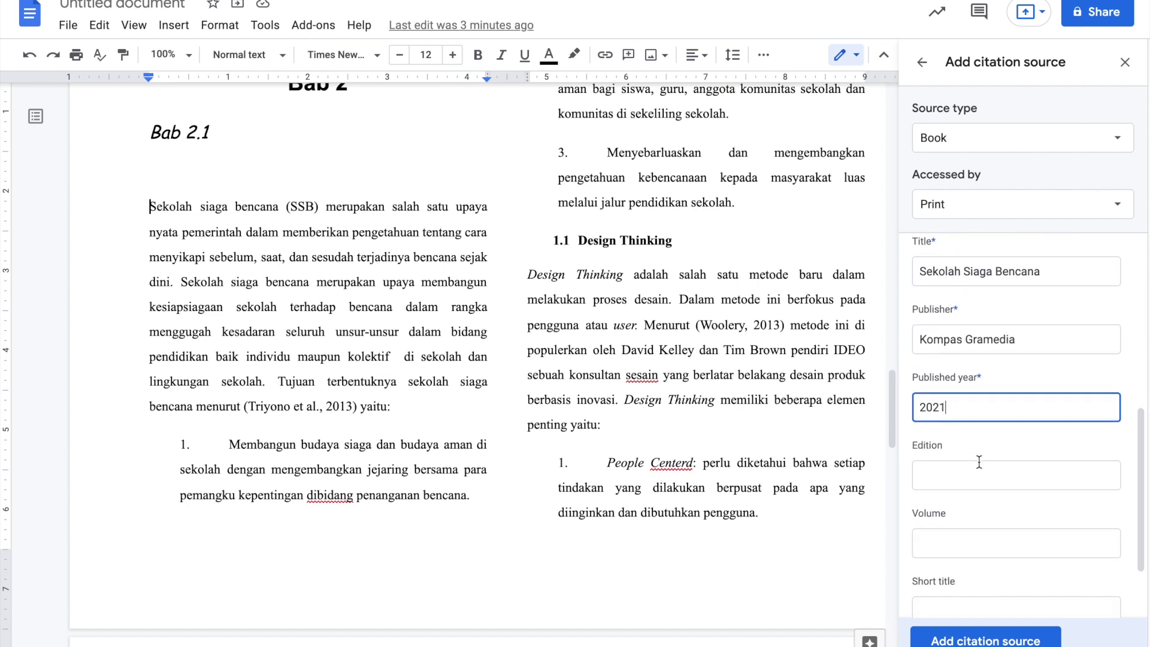
scroll(949, 474, "down", 1)
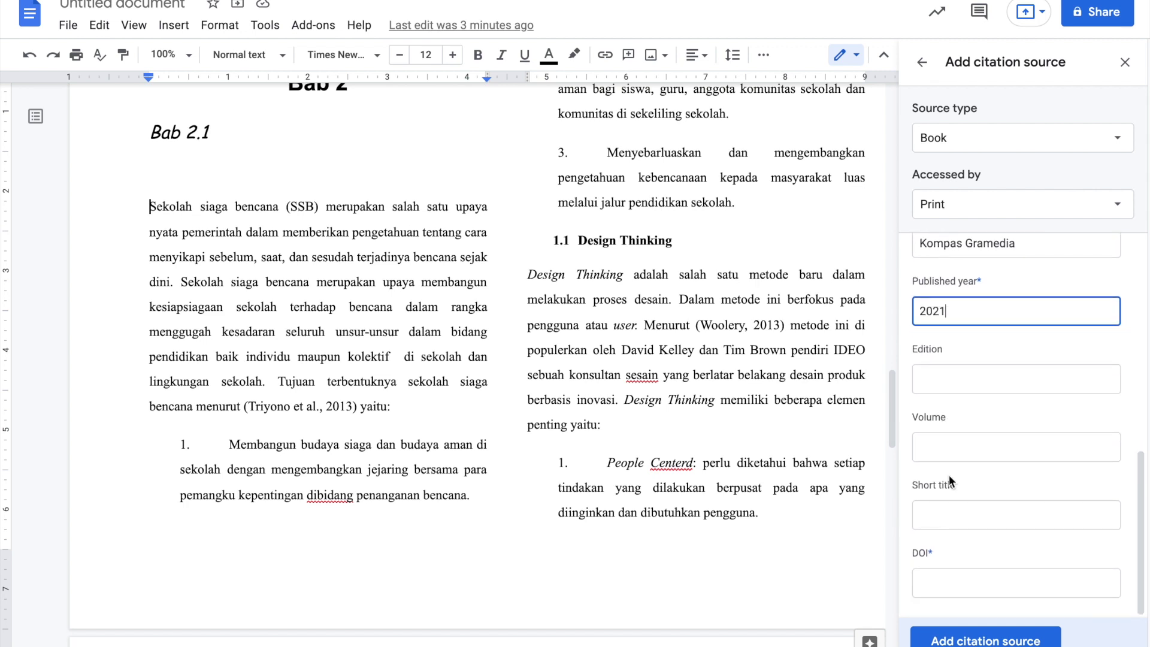
left_click(938, 592)
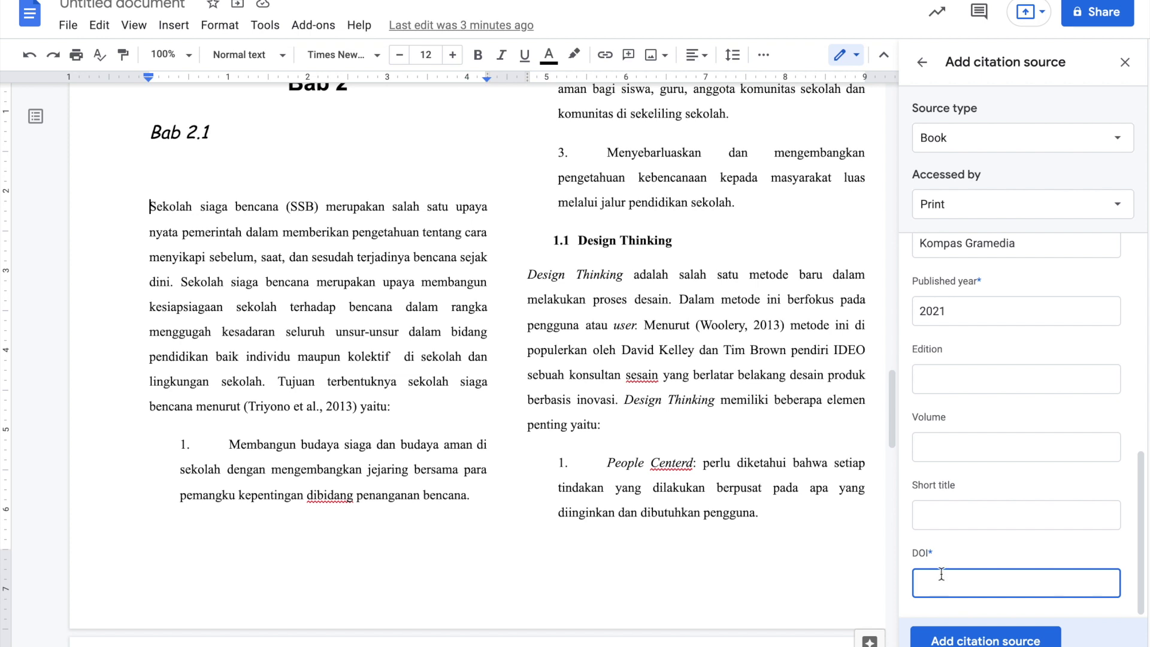
type("43847392847329")
left_click(965, 641)
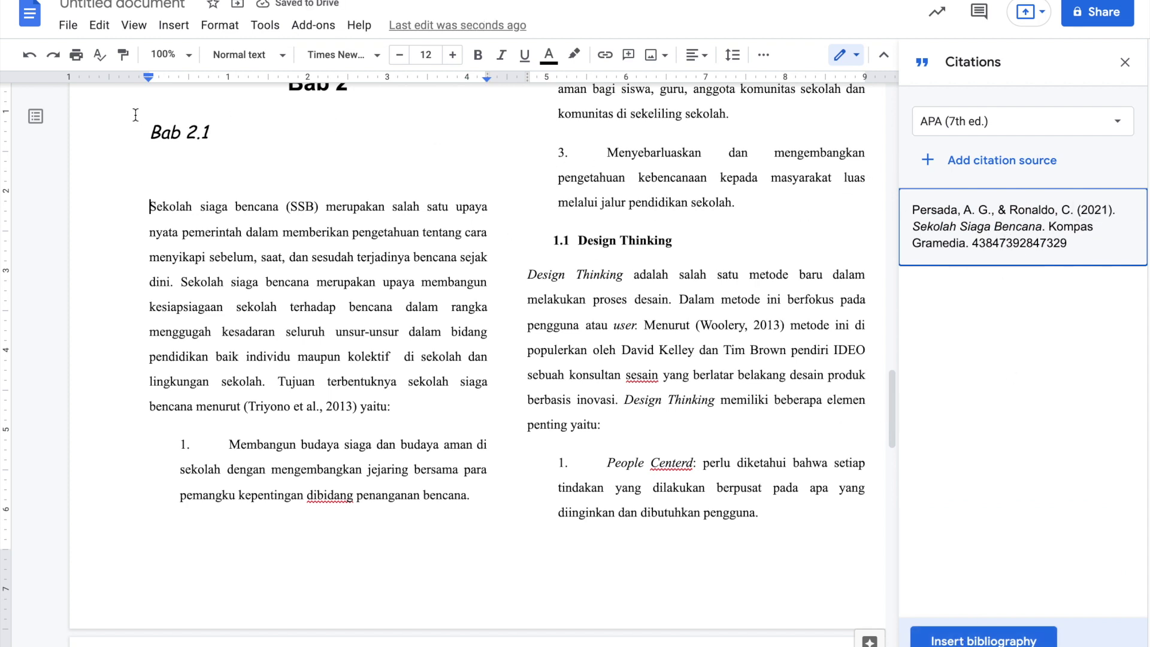
- Insert the APA in-text citation for the Sekolah Siaga Bencana book right after 'dini'
left_click_drag(150, 207, 171, 280)
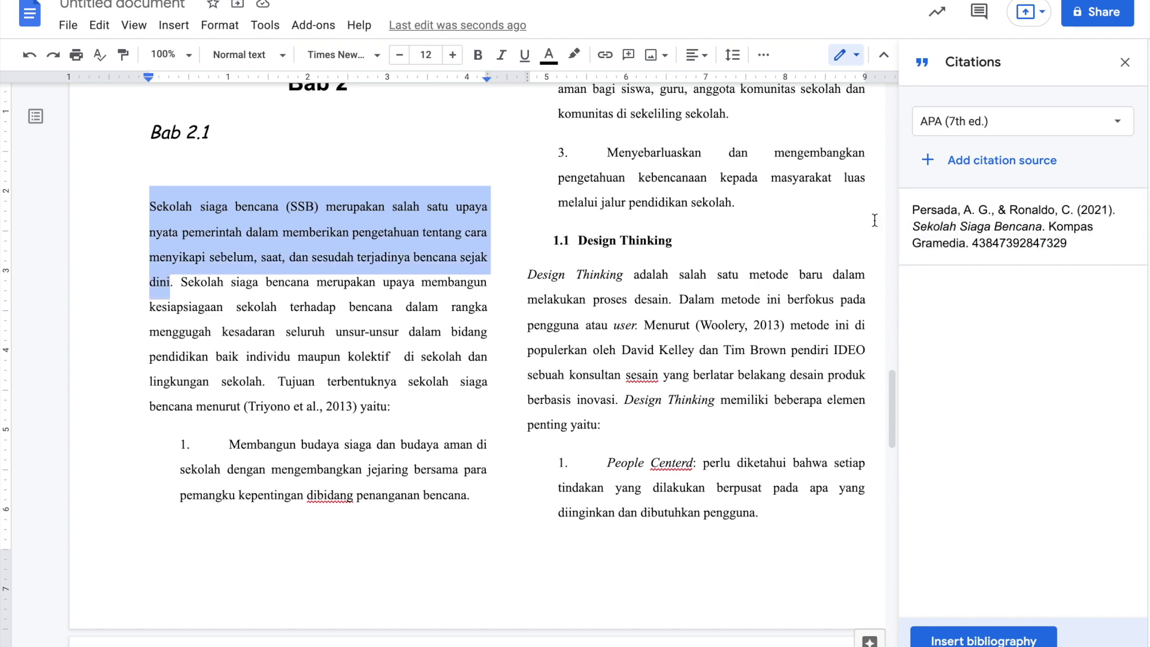
left_click(169, 285)
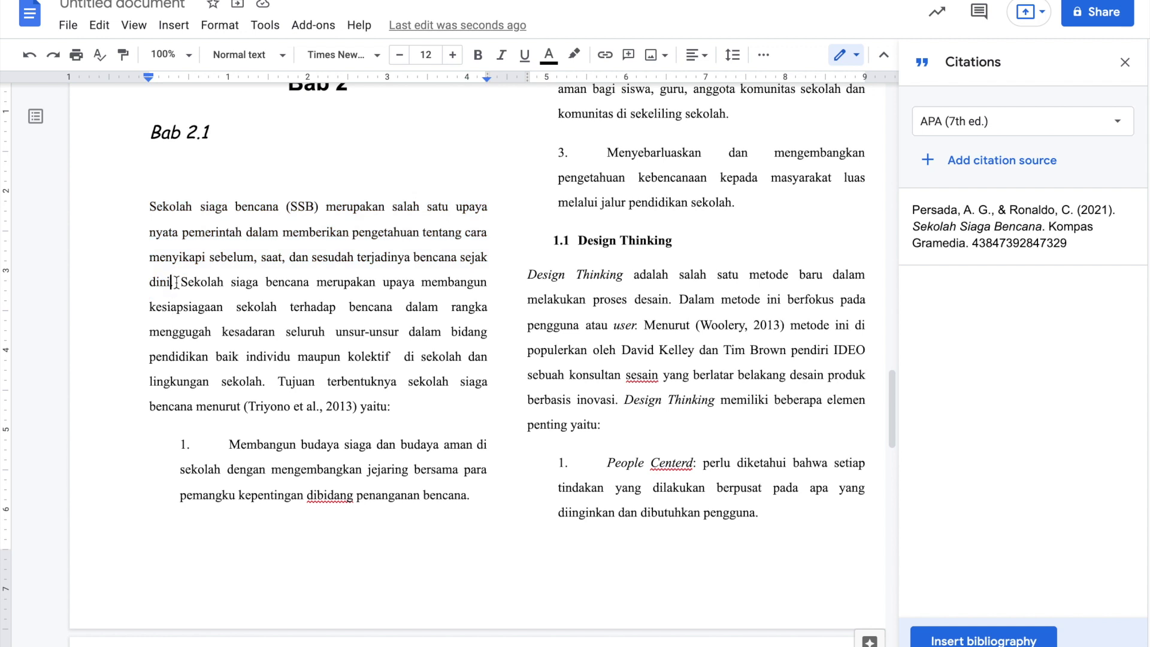
mouse_move(1007, 238)
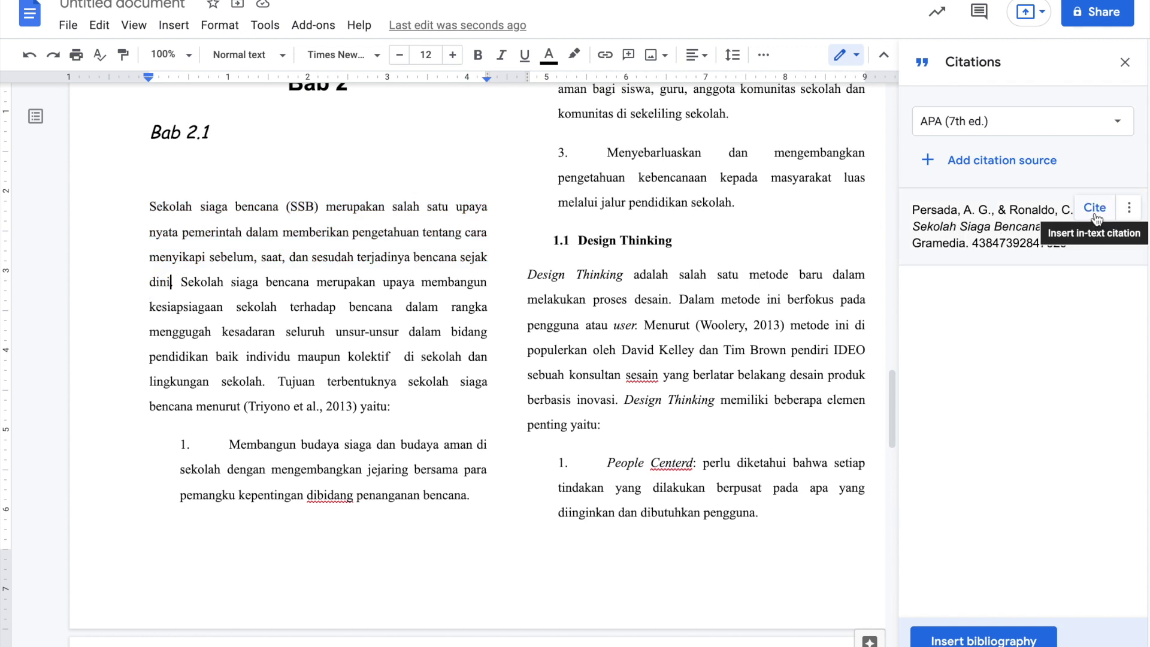
left_click(1095, 216)
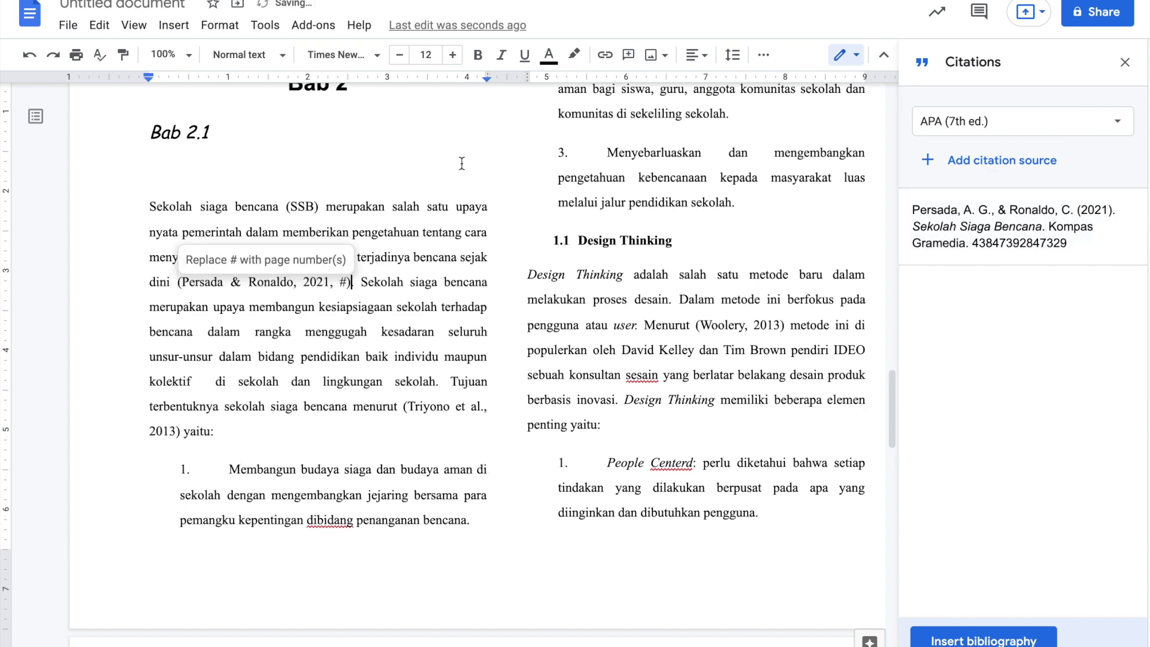
- Move out of the new citation and place the cursor after 'sekolah' in the right column
left_click(282, 307)
left_click(308, 327)
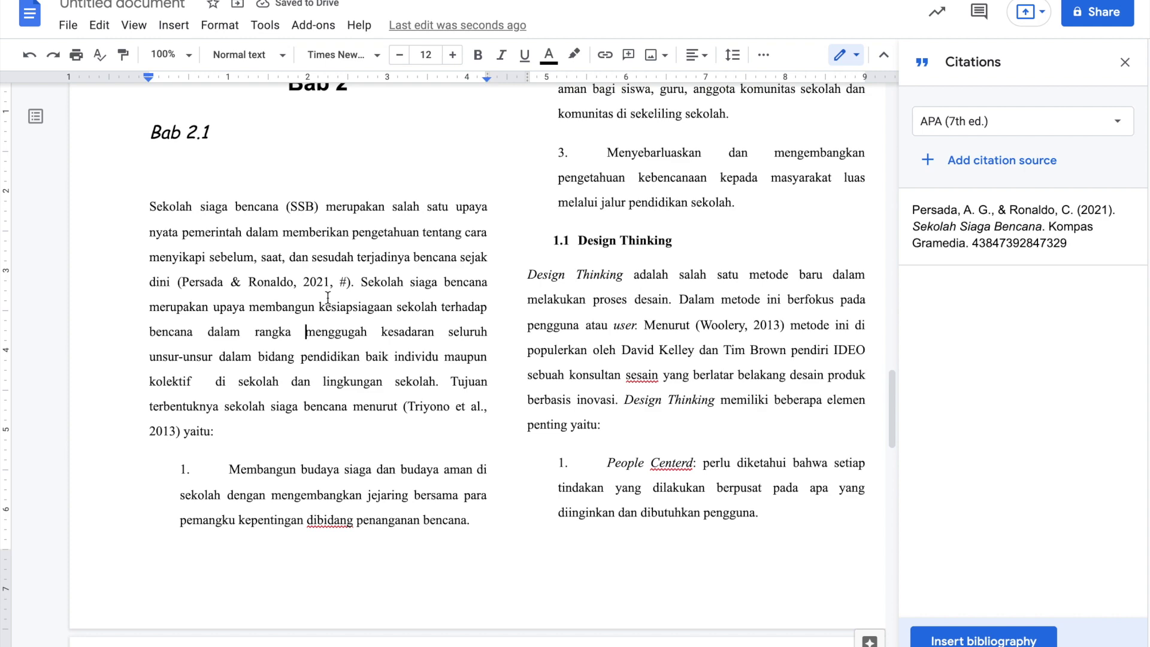
scroll(479, 261, "up", 1)
scroll(479, 261, "down", 1)
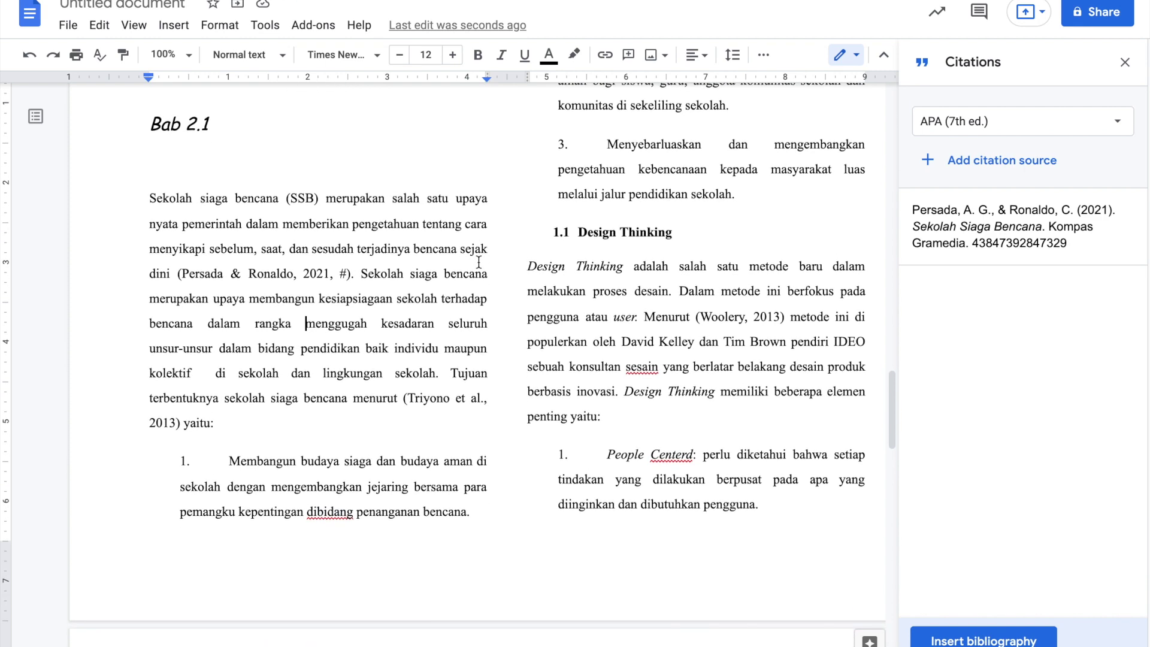
scroll(644, 302, "up", 2)
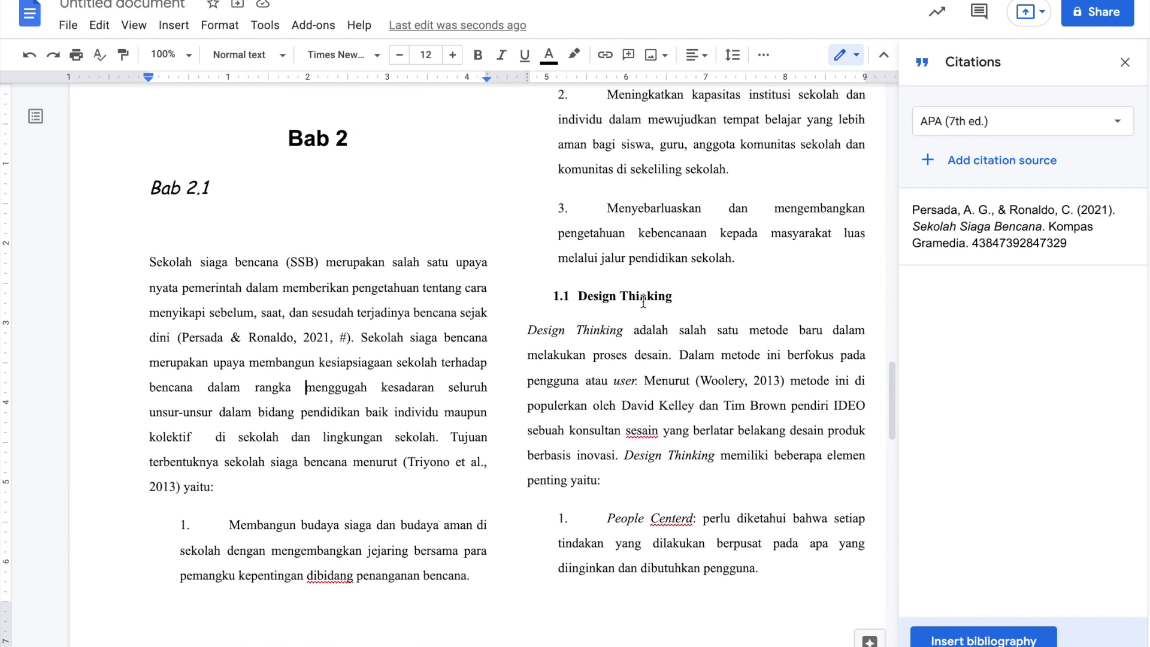
left_click(732, 259)
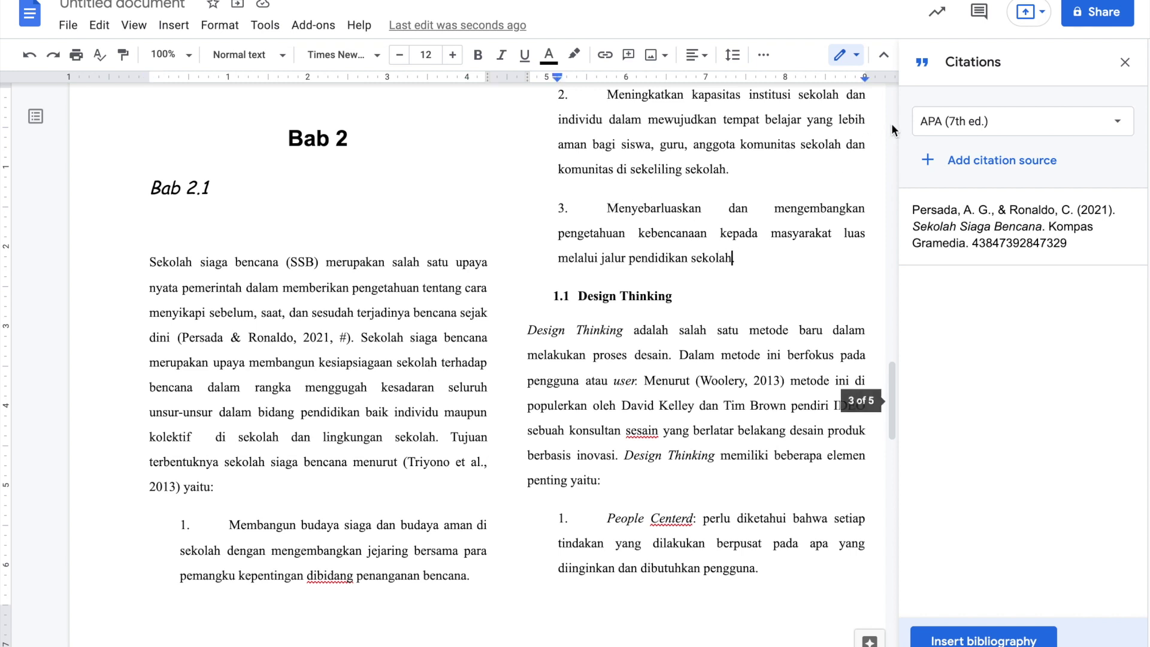
- Start a new citation source of type Journal article, accessed via Online database
left_click(947, 171)
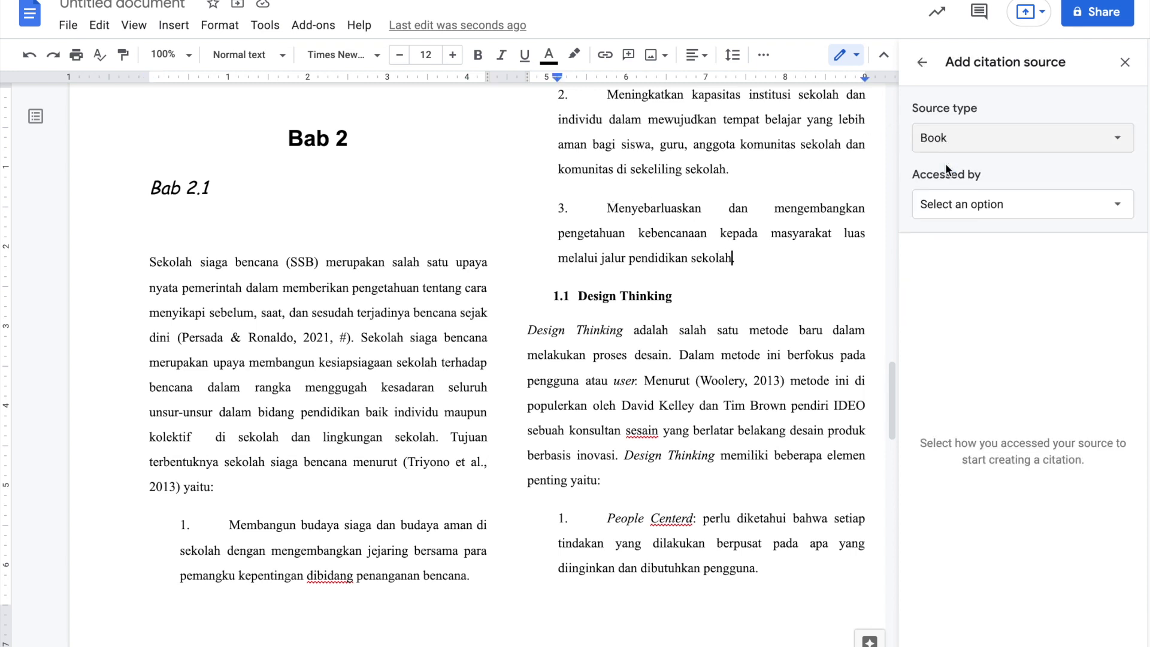
left_click(977, 153)
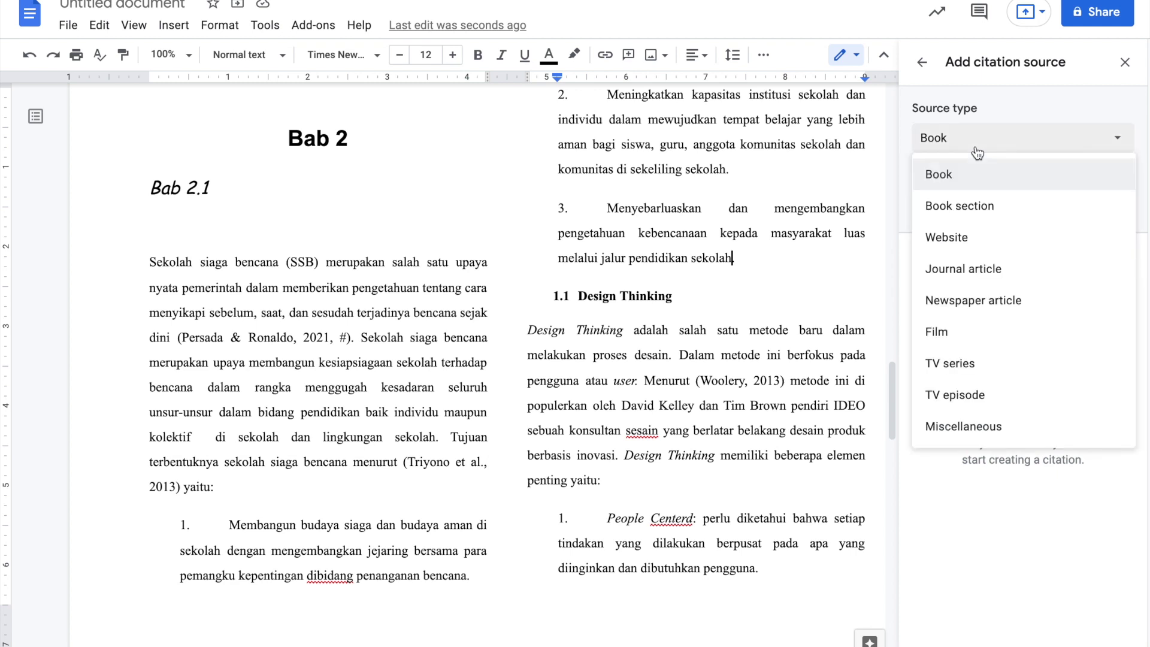
left_click(966, 269)
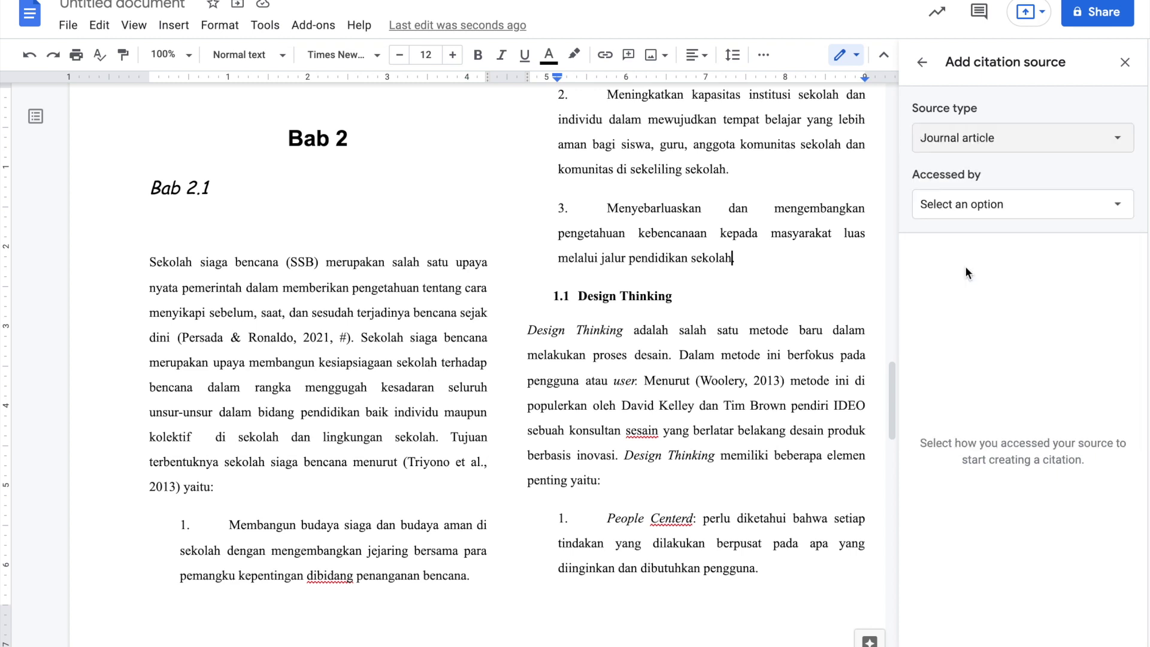
left_click(1006, 212)
left_click(971, 303)
- Enter the first and last names of the article's three authors
left_click(946, 348)
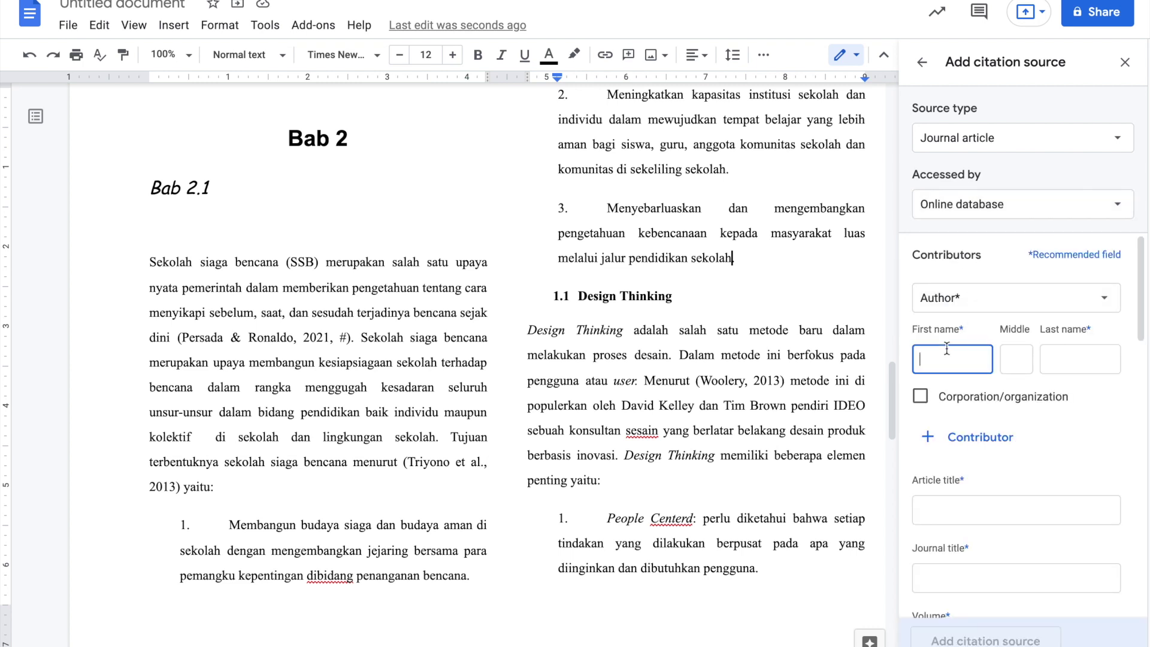
type("Leonel")
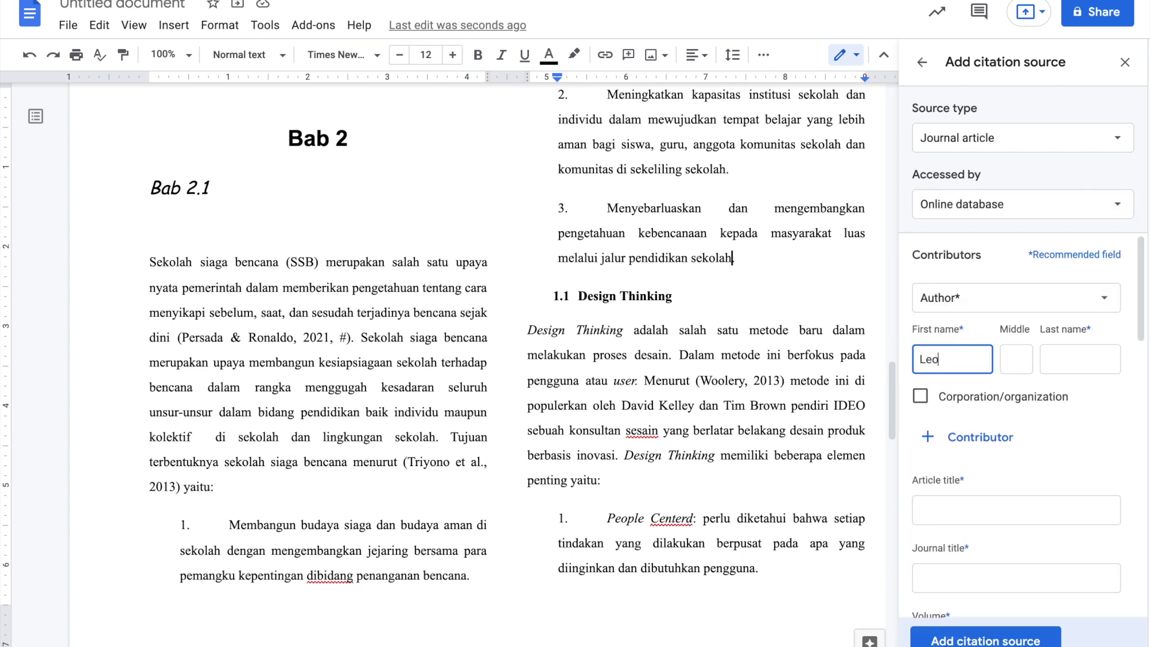
key("Tab")
key("Tab")
type("Mess")
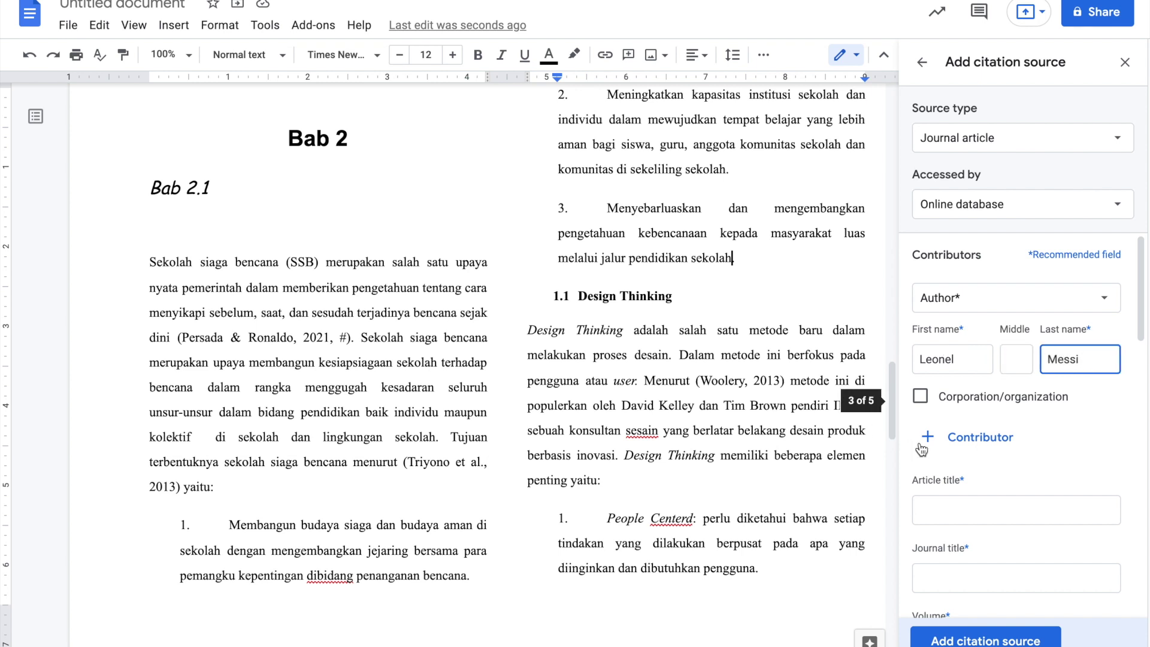
left_click(970, 437)
type("Kyllian")
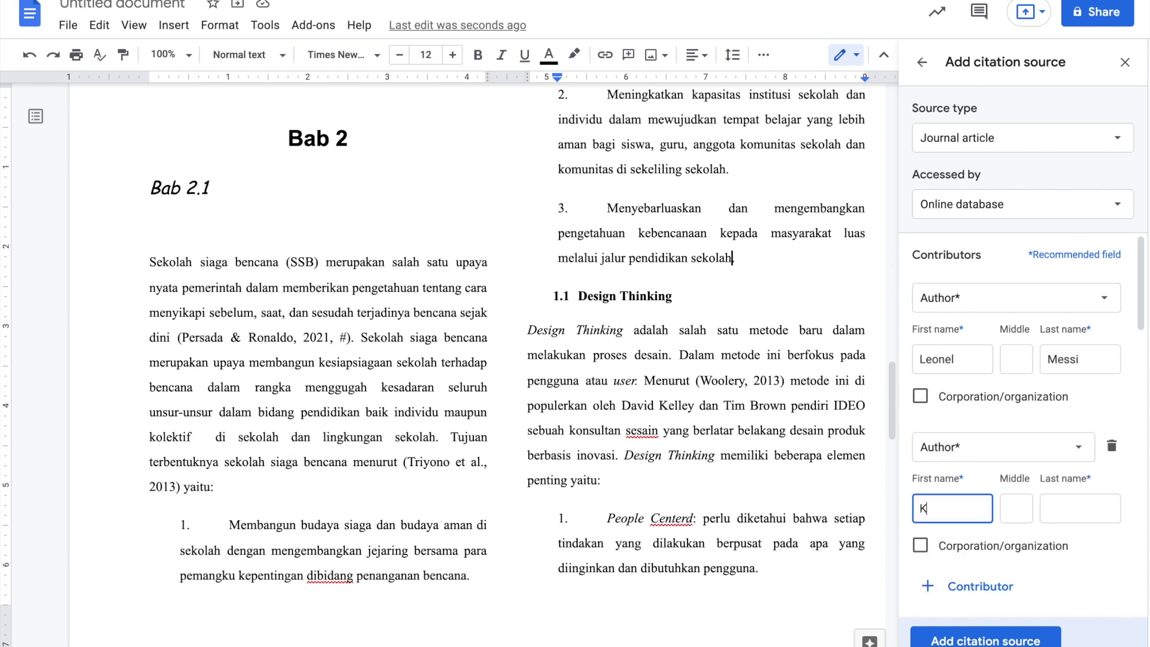
key("Tab")
key("Tab")
type("Mbappe")
scroll(958, 527, "down", 1)
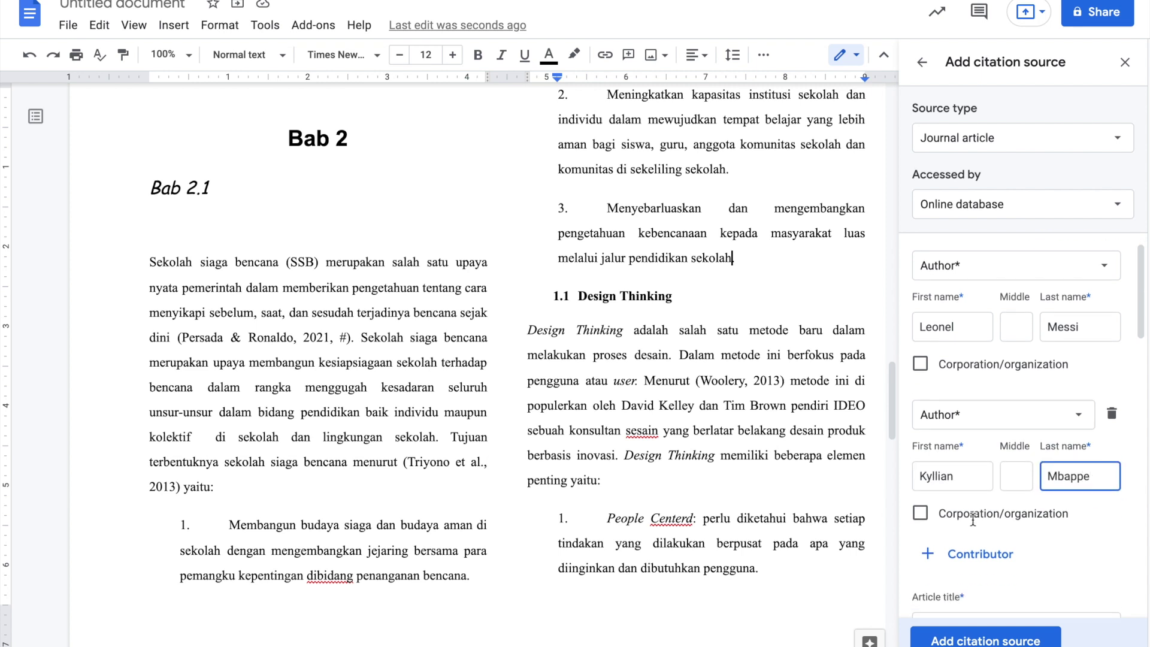
left_click(963, 544)
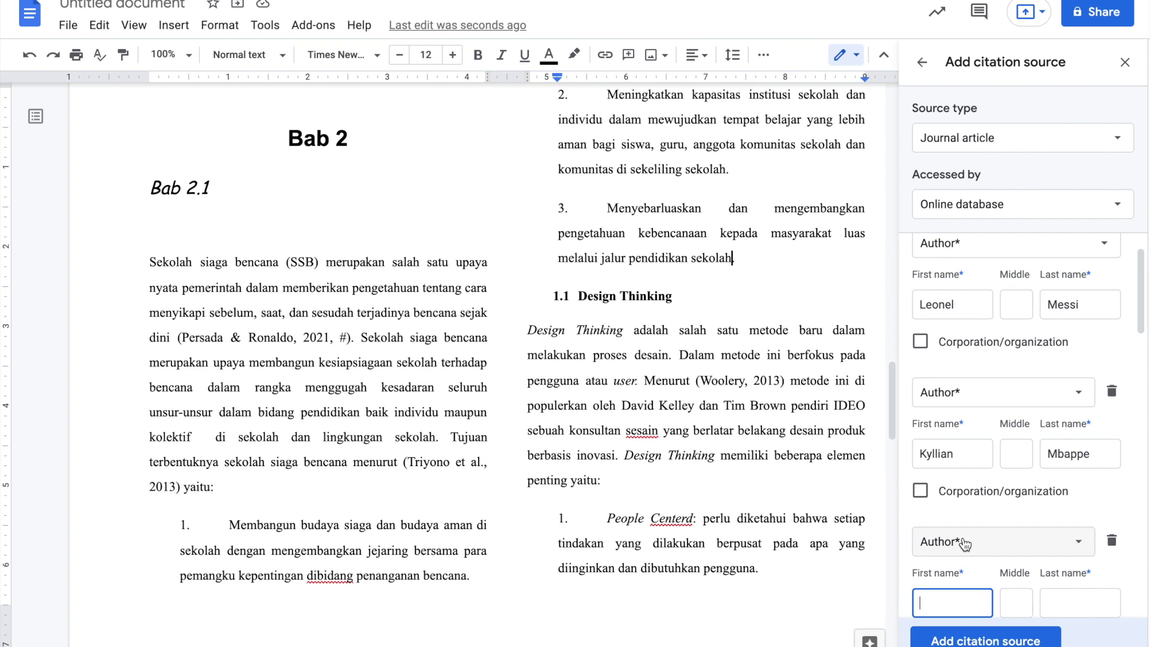
type("J")
key("BackSpace")
type("Neymar")
key("Tab")
type("Junior")
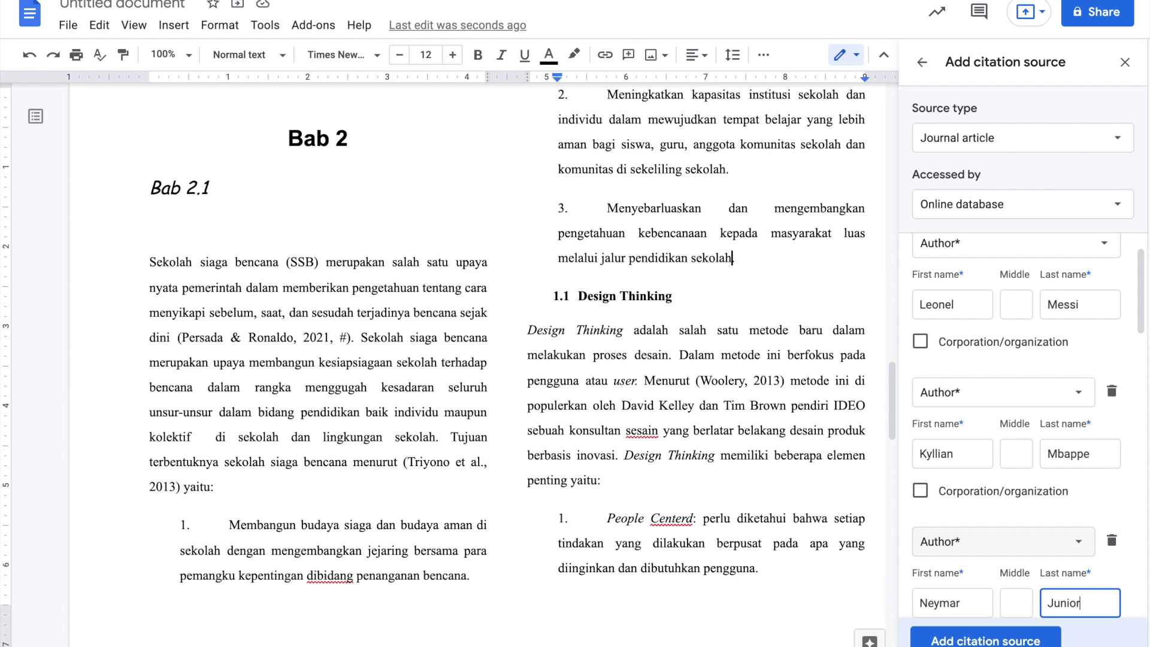
- Set the article title to 'UEFA UERO 2020' and the journal title to 'EURO 2020'
scroll(957, 435, "down", 5)
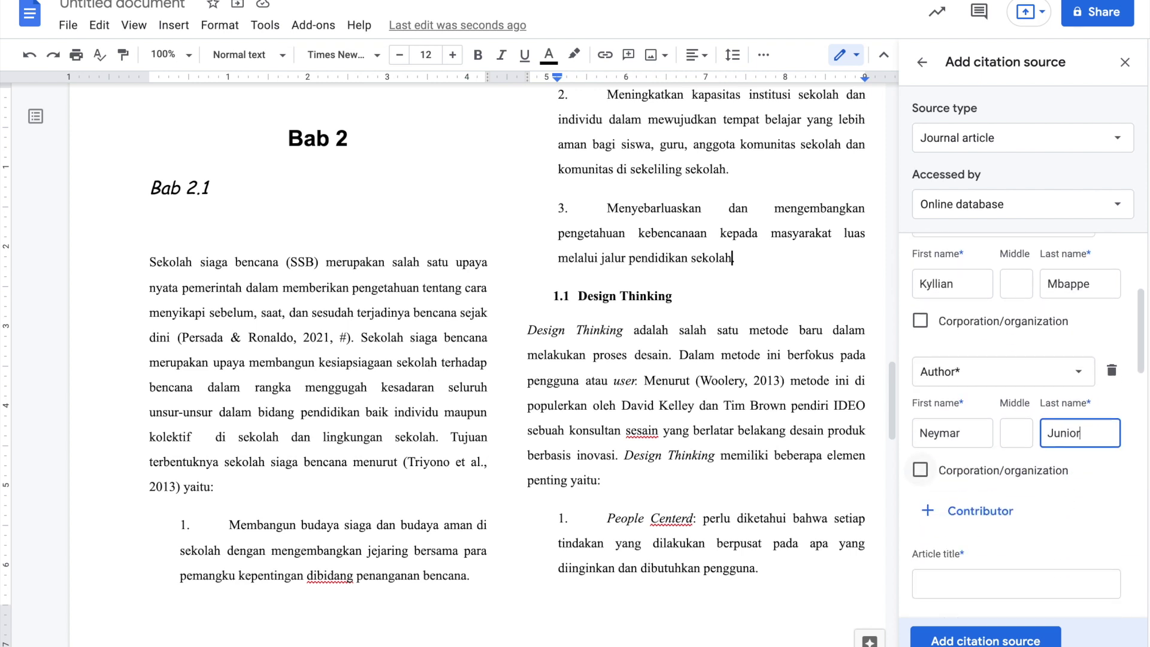
left_click(962, 430)
type("UEFA")
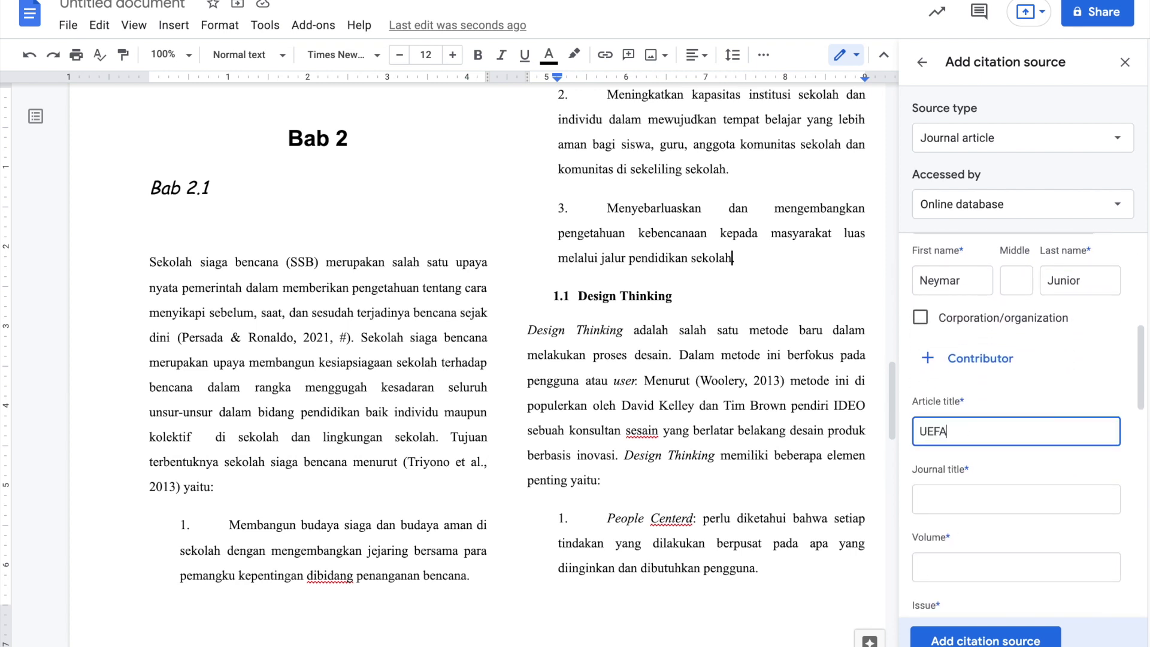
type(" UERO 2")
type("022")
key("BackSpace")
type("0")
key("Tab")
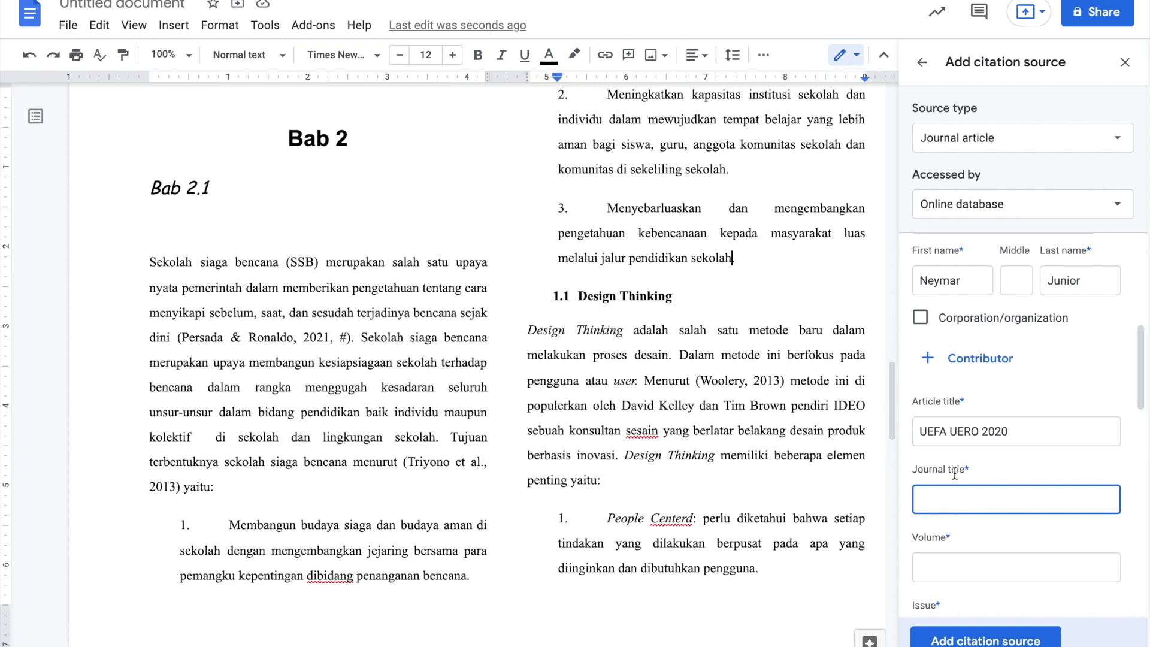
type("EURO 2020")
- Fill in volume 1, issue 2 and pages 1-19
scroll(1028, 428, "down", 1)
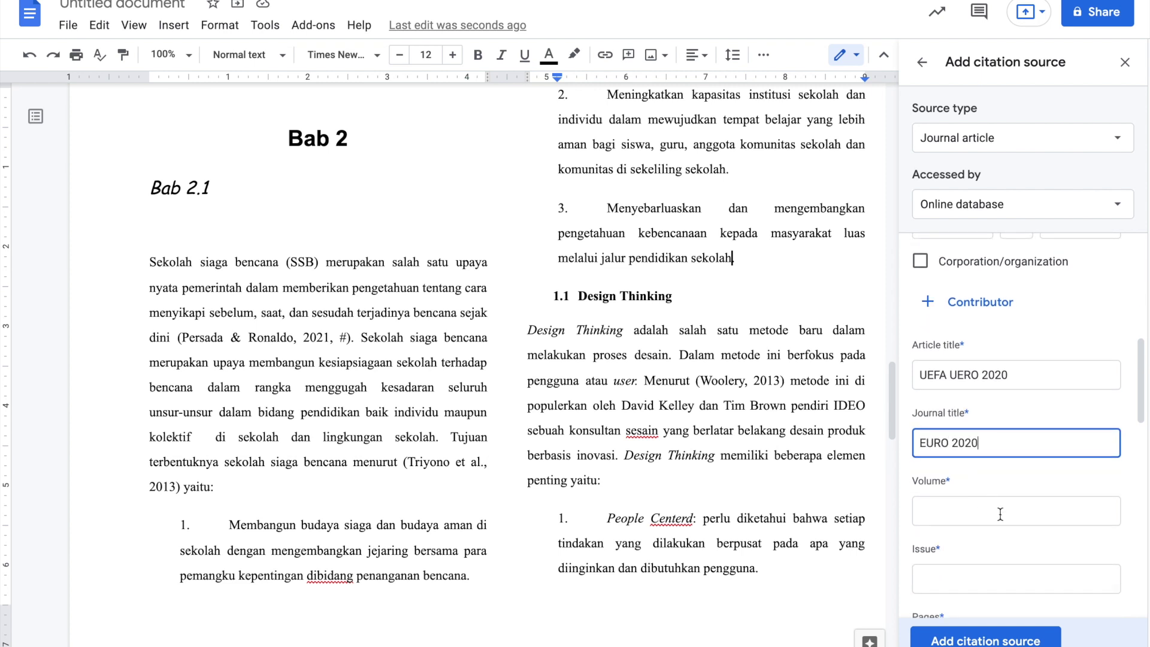
key("Tab")
type("1")
scroll(965, 515, "down", 1)
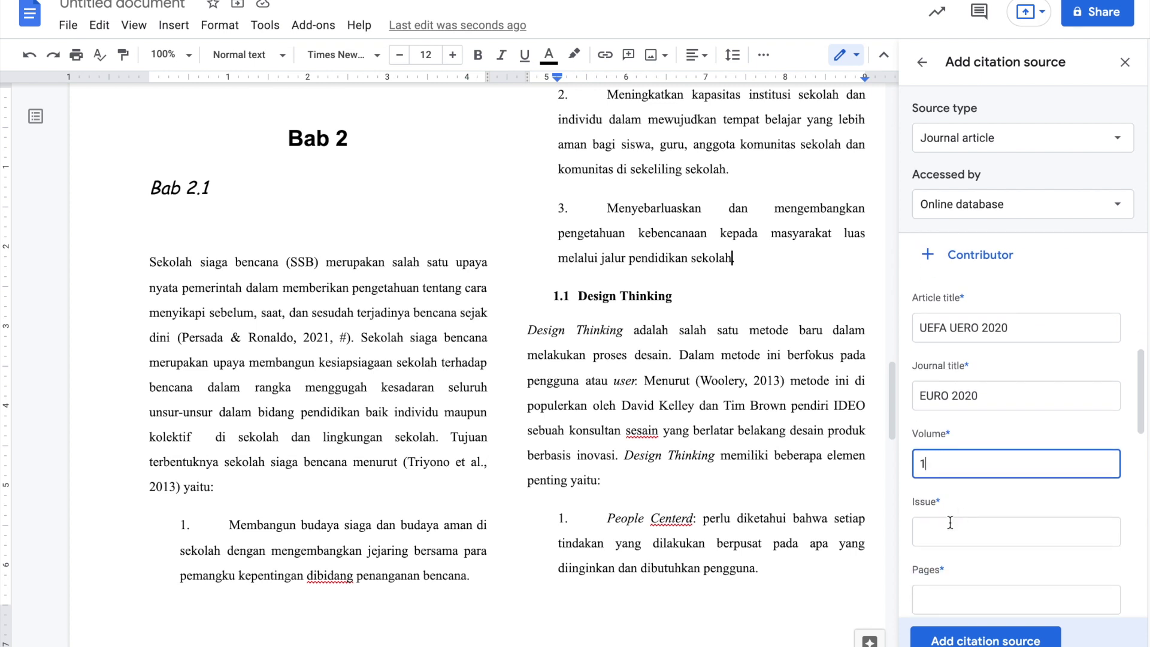
left_click(949, 522)
type("2")
scroll(950, 522, "down", 1)
left_click(943, 559)
type("1-19")
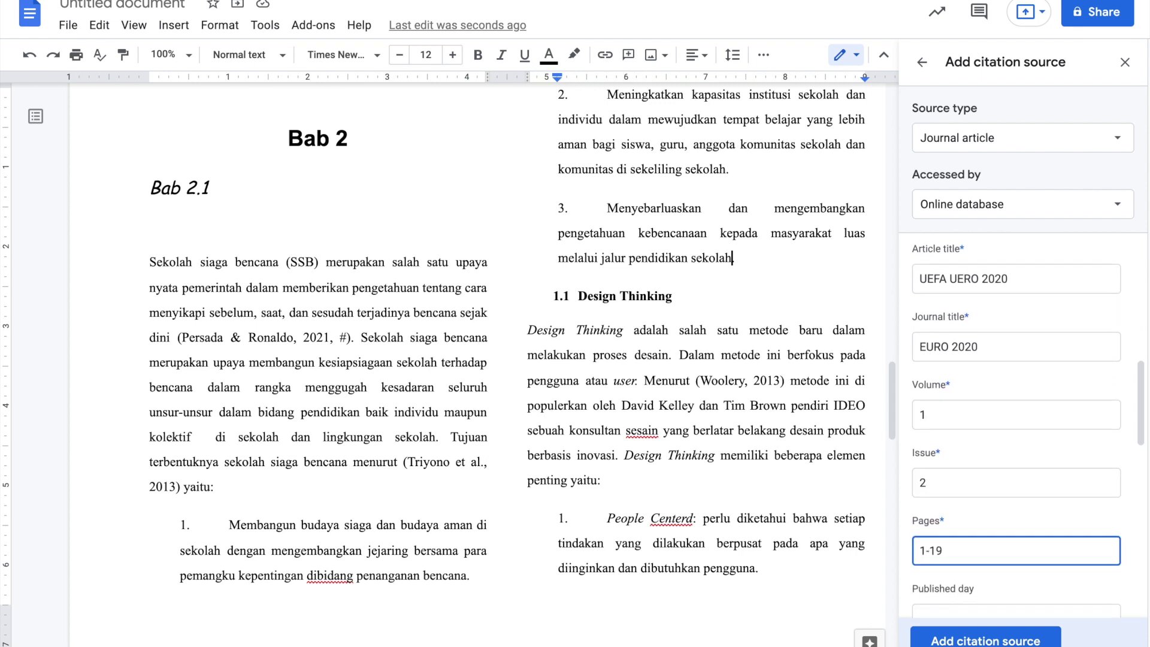
- Add year 2021, database UEFA and DOI er4545454, then save the source
scroll(1028, 422, "down", 2)
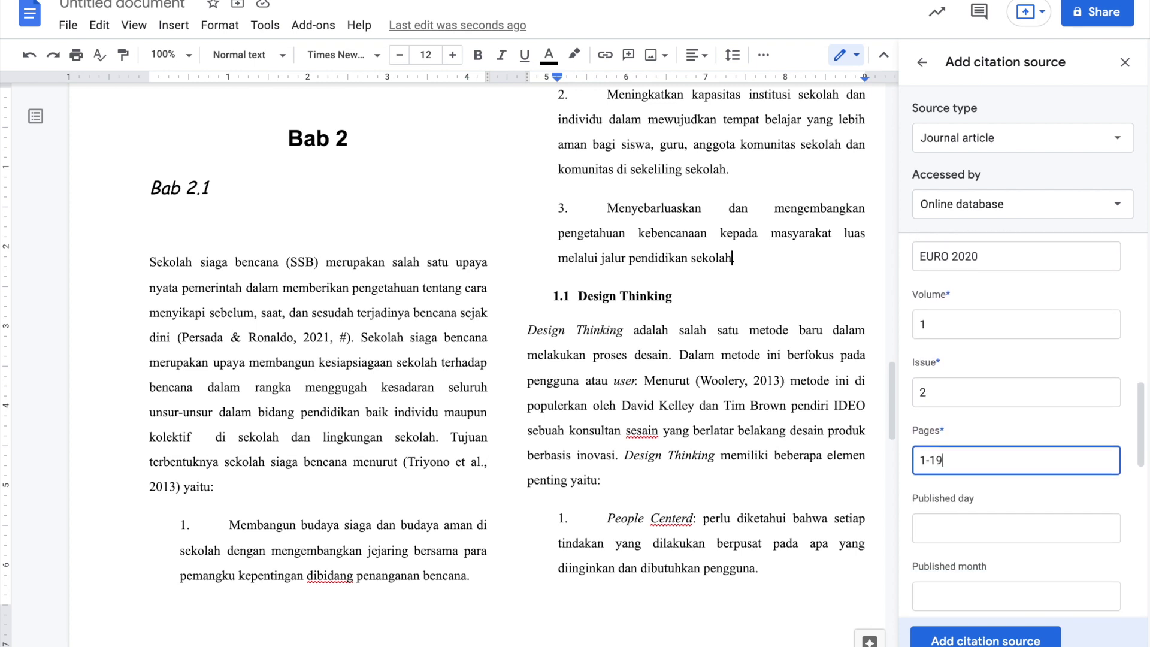
scroll(923, 549, "down", 1)
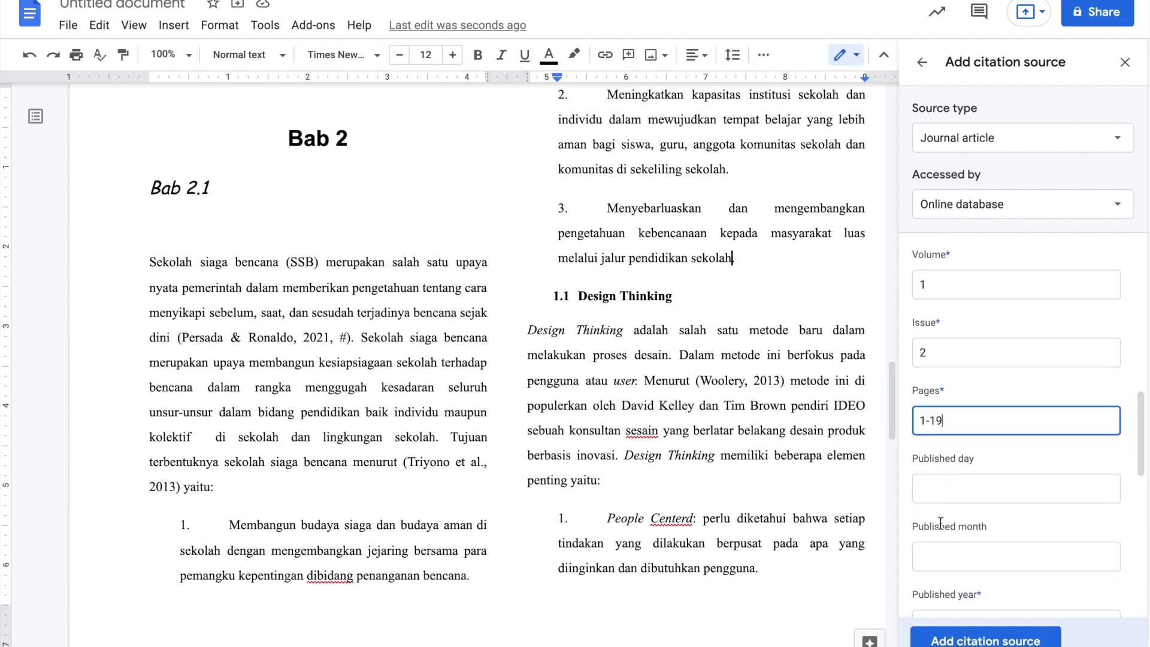
scroll(940, 515, "down", 3)
left_click(953, 506)
type("2021")
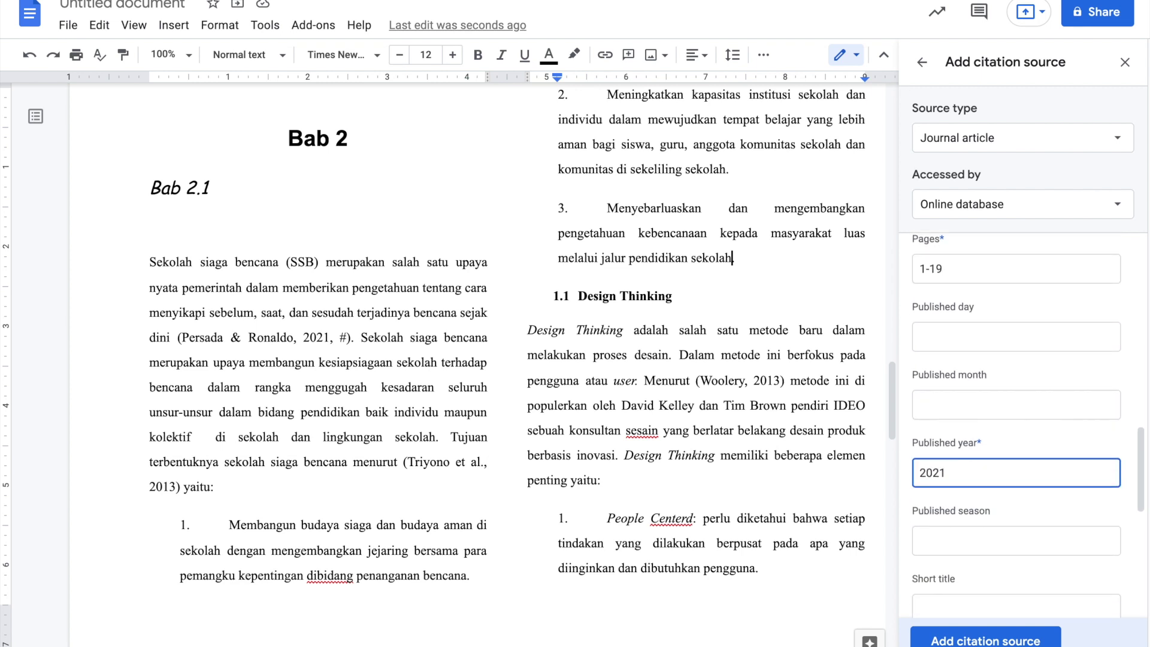
scroll(1028, 426, "down", 5)
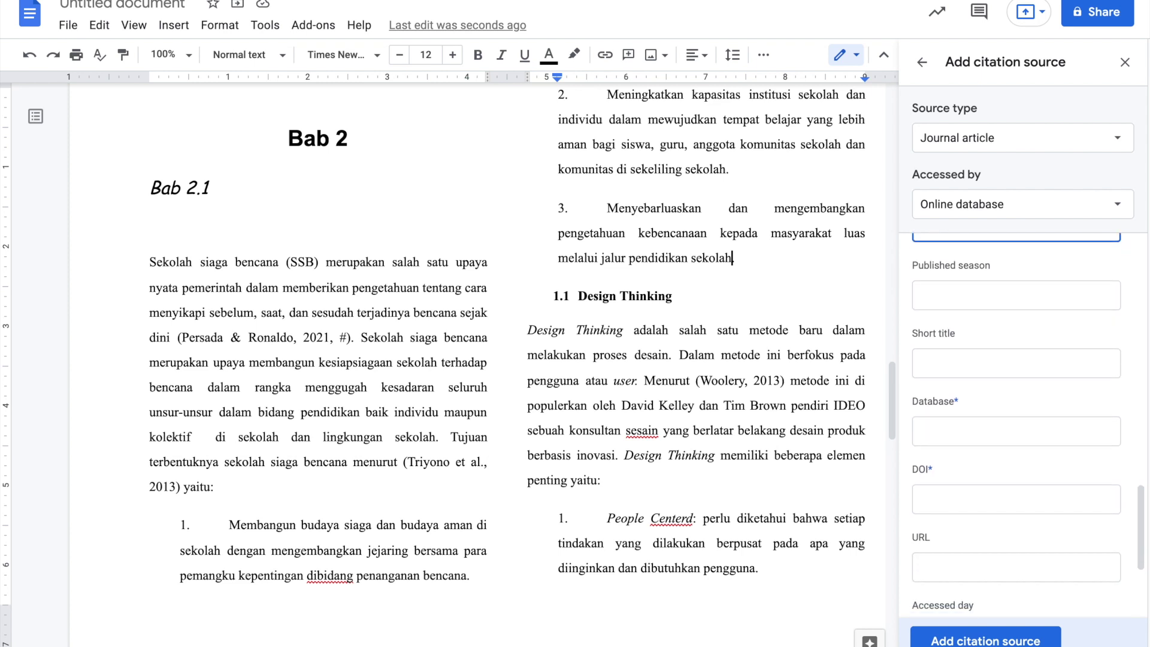
left_click(972, 424)
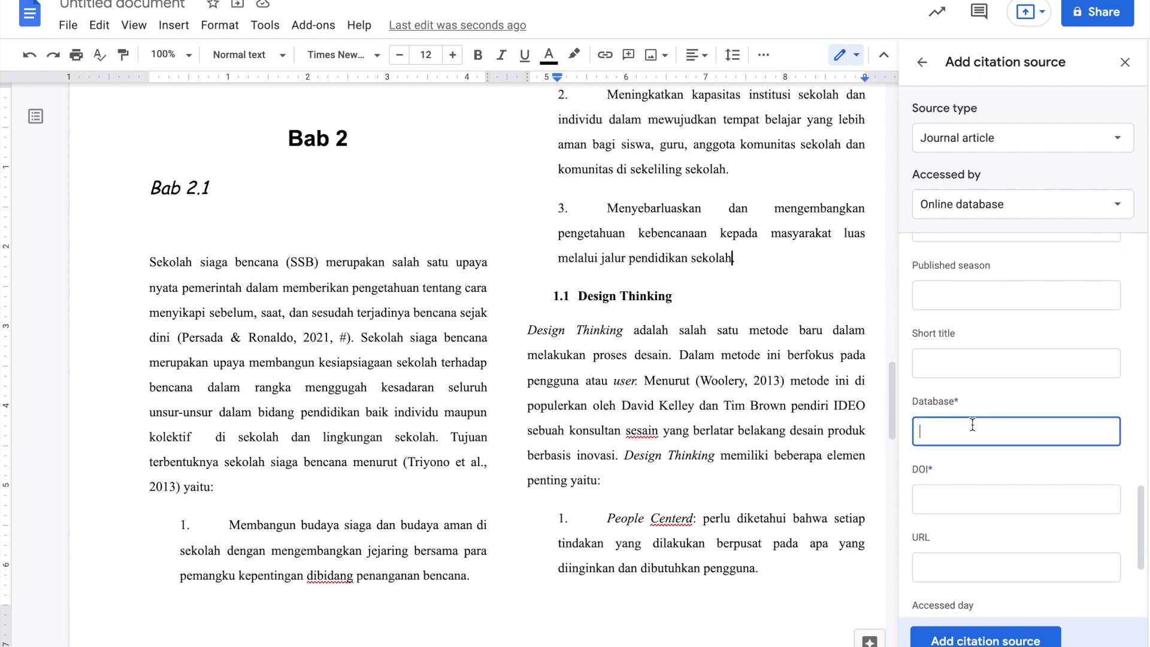
type("UEFA")
left_click(966, 495)
type("er4545454")
scroll(1027, 426, "down", 3)
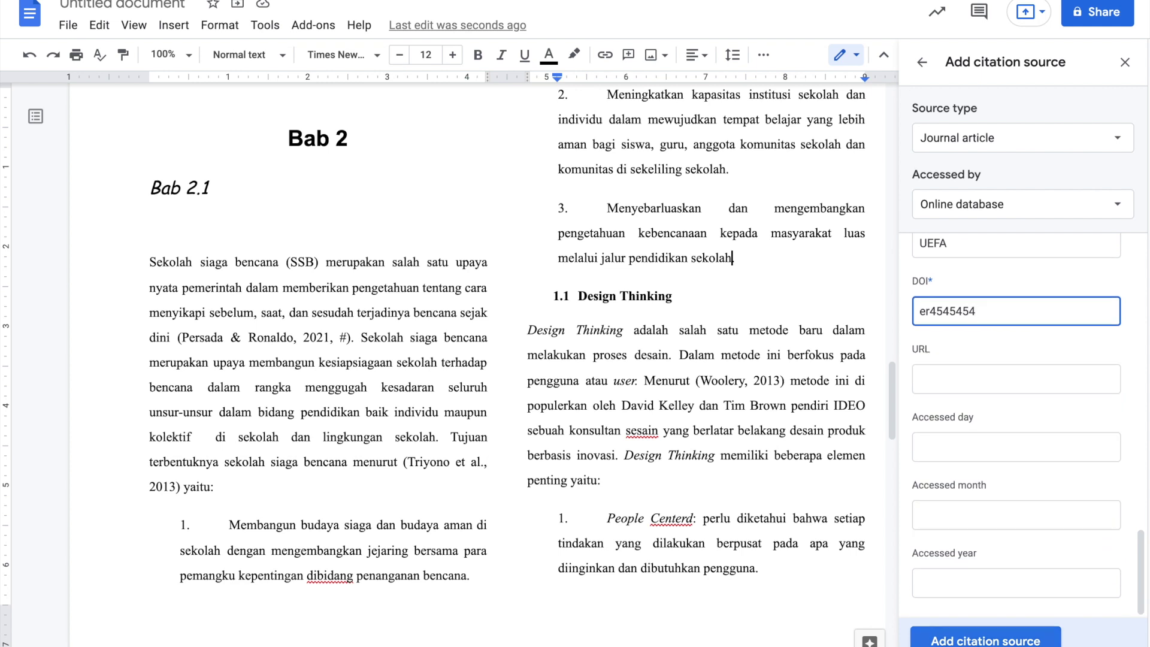
left_click(985, 641)
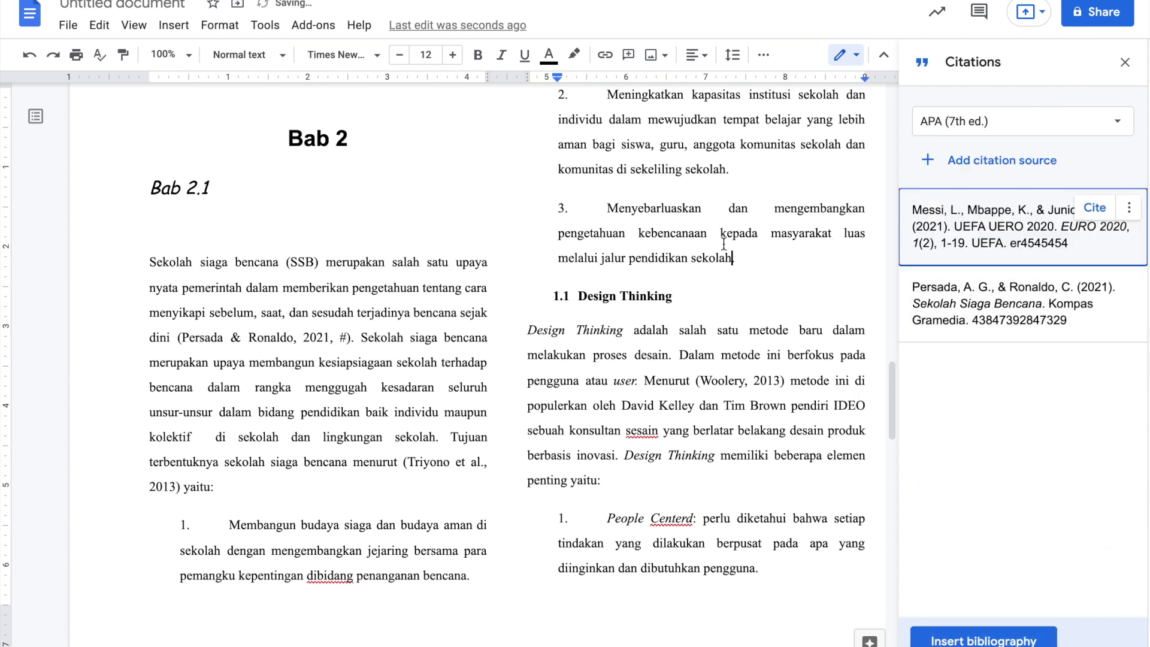
- Cite the UEFA UERO 2020 article after 'sekolah' in point 3, then review both citations
left_click(733, 258)
left_click(1094, 209)
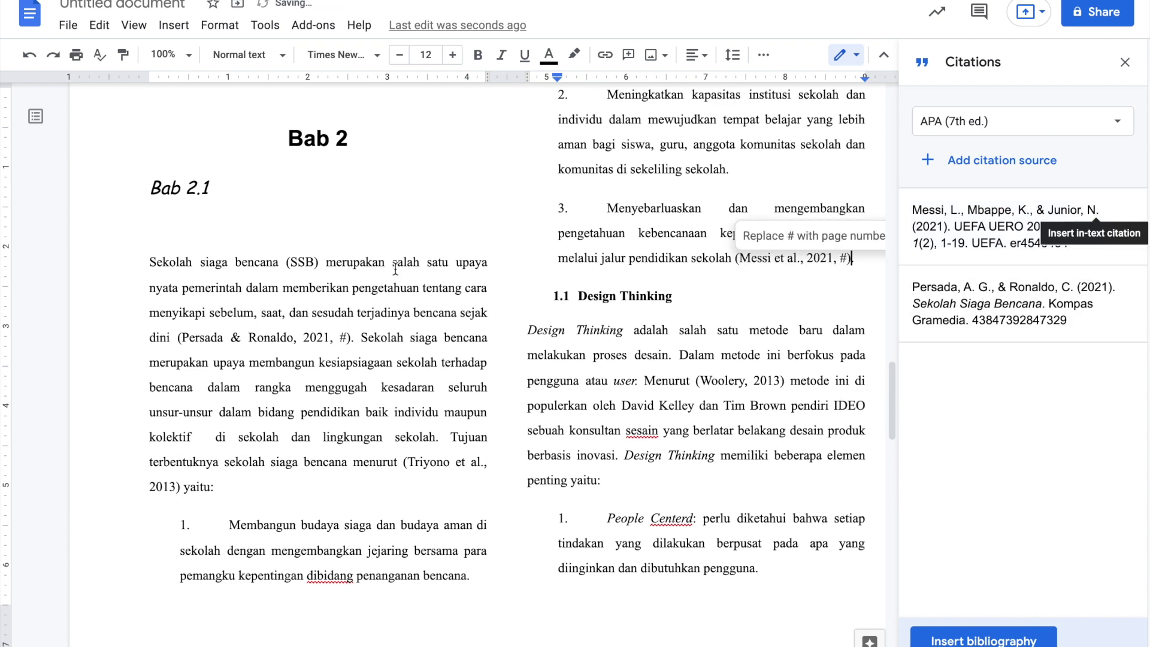
left_click(158, 337)
left_click_drag(158, 337, 375, 337)
left_click_drag(656, 240, 864, 270)
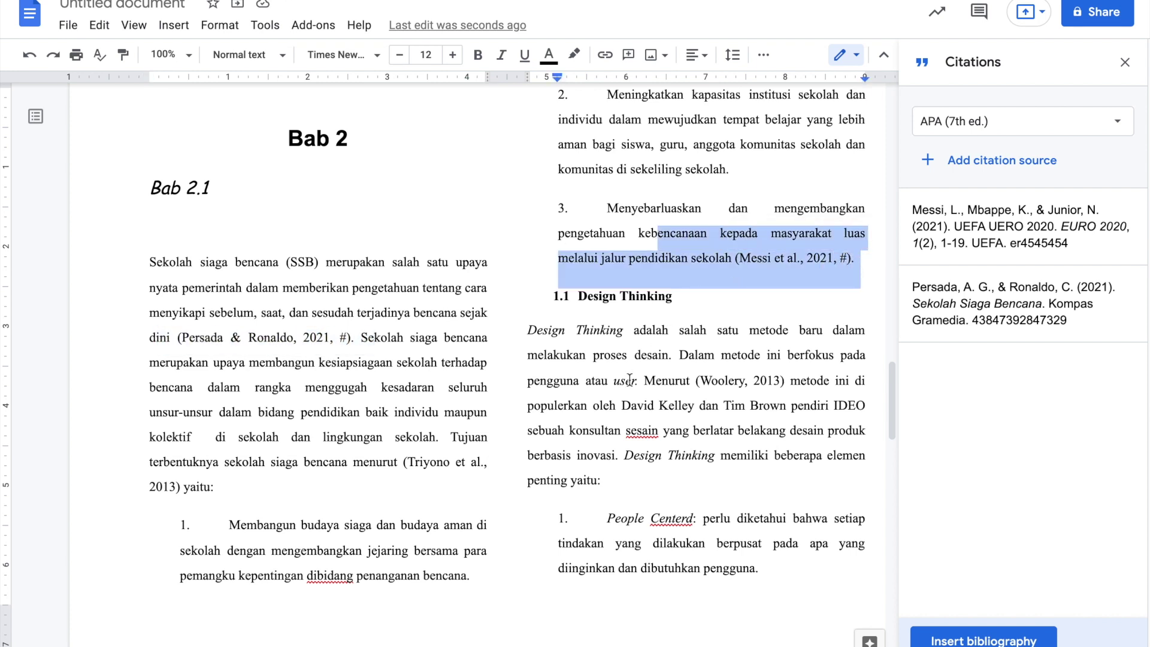
scroll(630, 379, "down", 20)
- Scroll to page 5 and place the cursor on the empty line under Daftar Pustaka
scroll(629, 379, "down", 3)
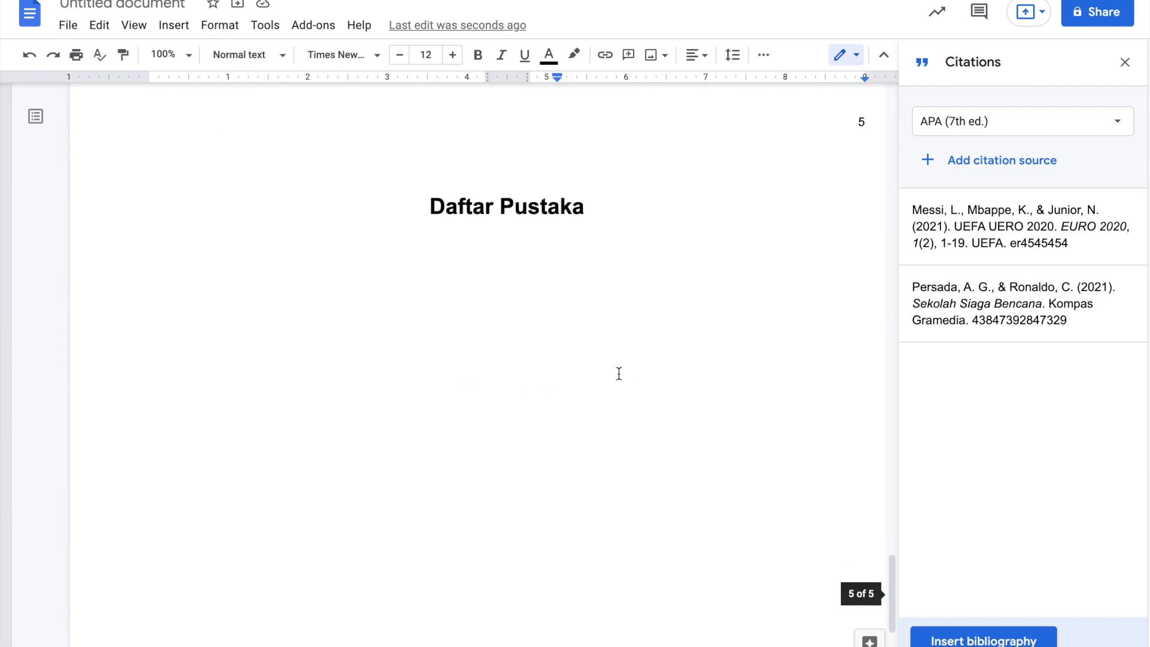
left_click(212, 275)
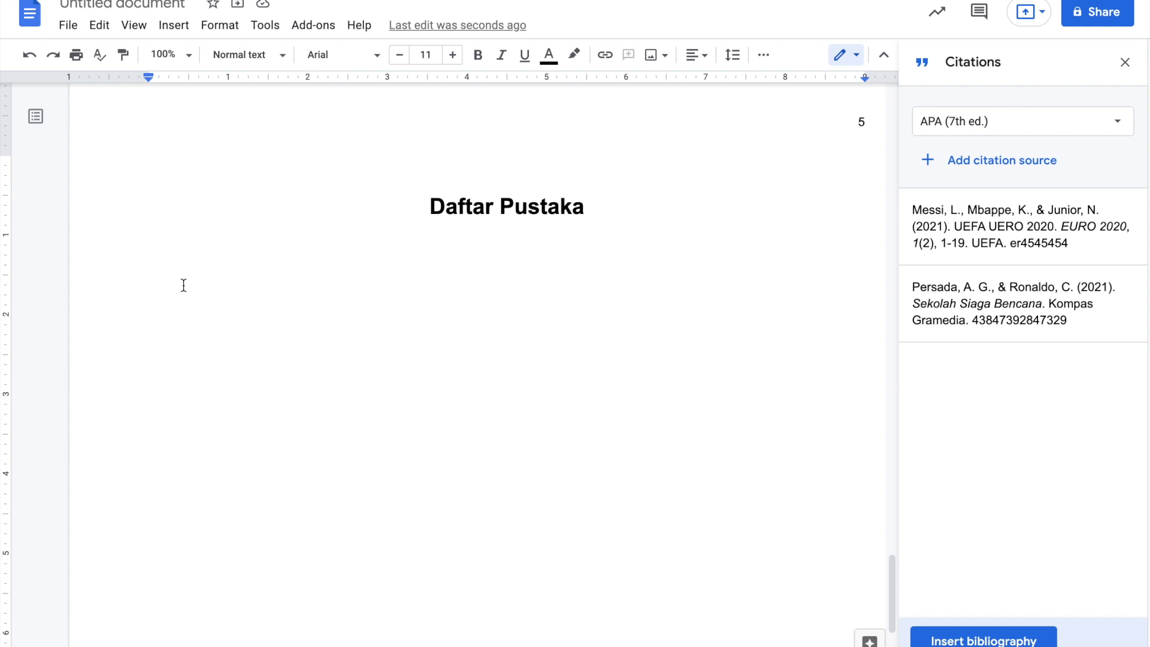
scroll(183, 285, "up", 15)
scroll(184, 285, "down", 14)
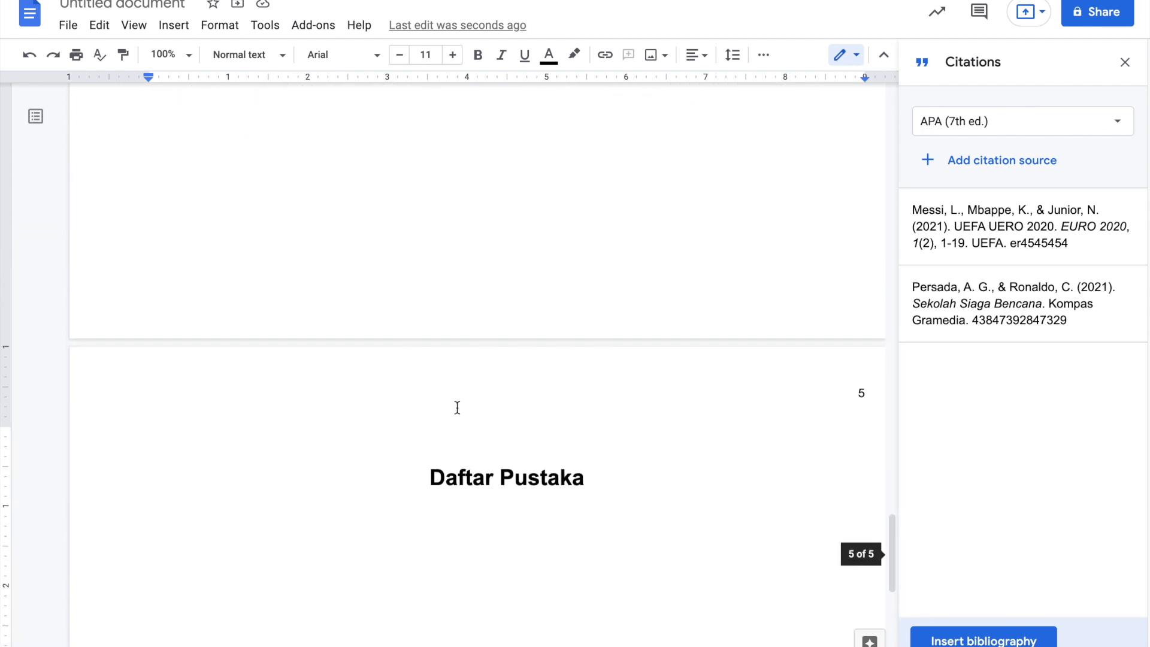
scroll(397, 439, "up", 11)
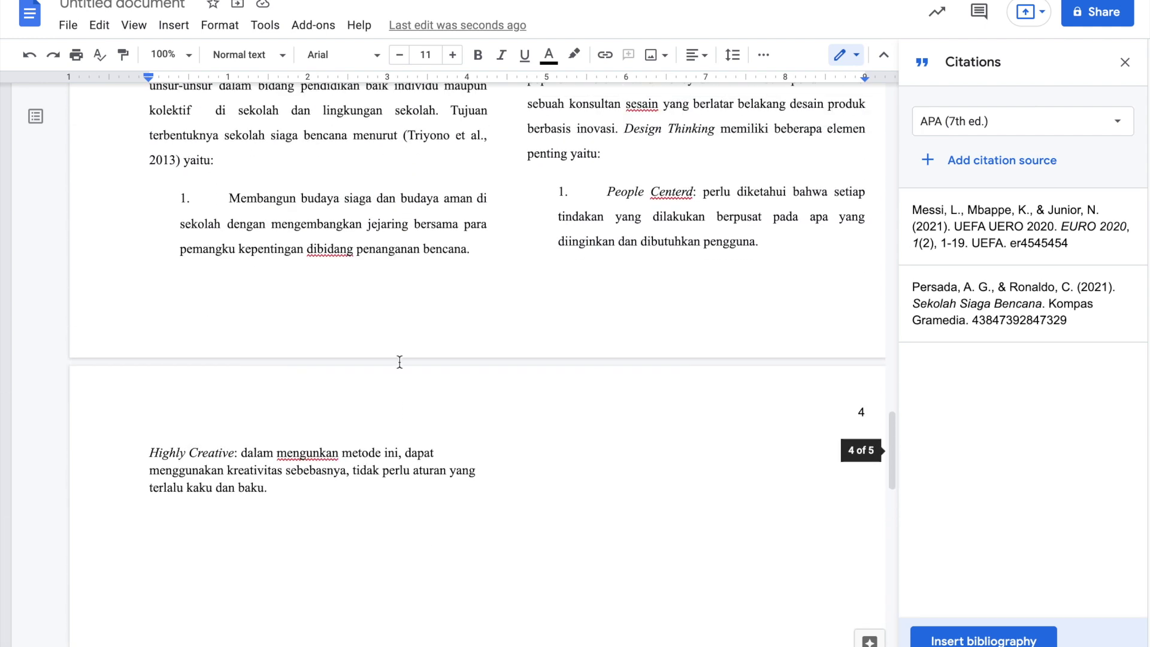
scroll(428, 397, "down", 8)
scroll(429, 399, "up", 4)
scroll(429, 399, "down", 12)
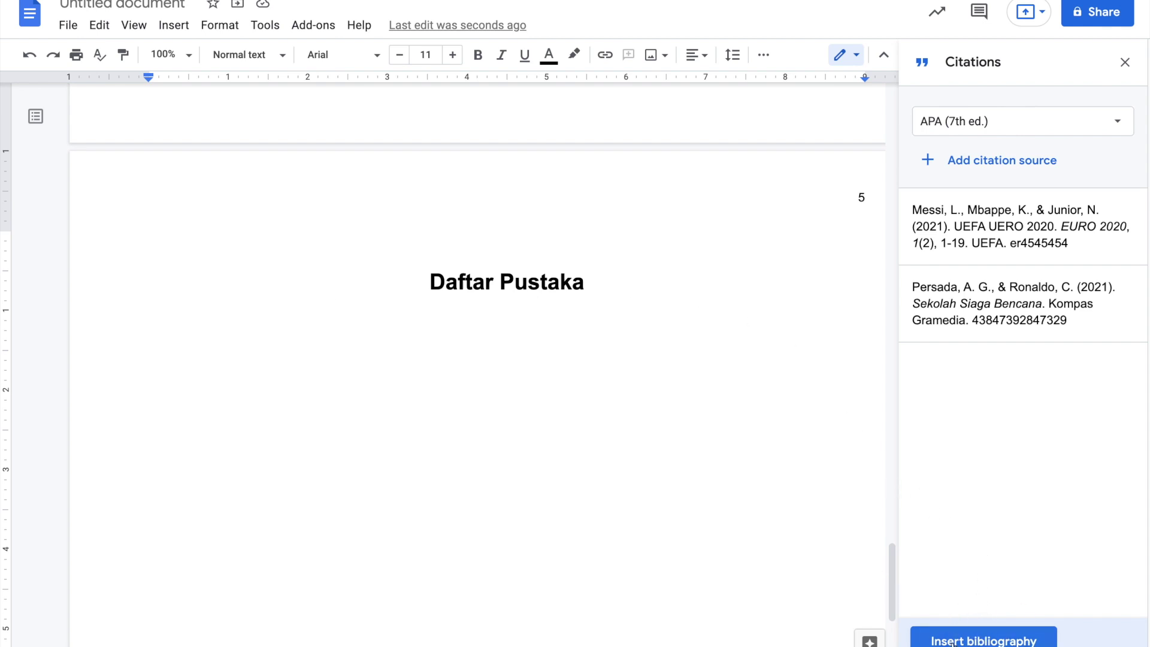
- Insert the bibliography of both cited sources under Daftar Pustaka
left_click(989, 642)
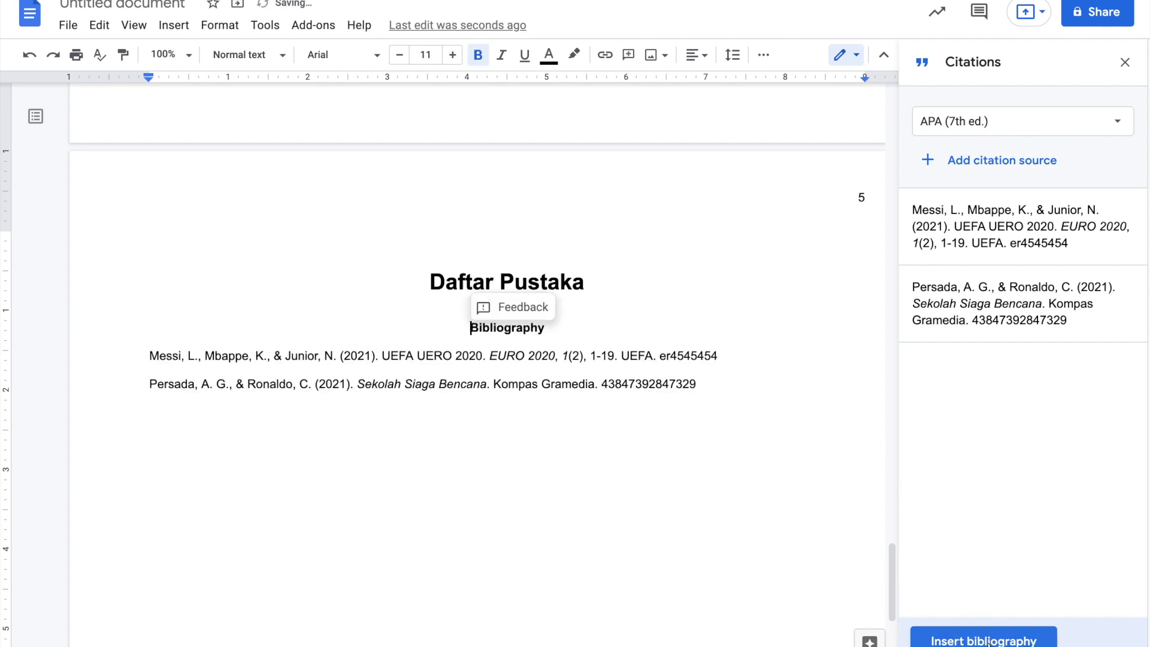
scroll(702, 416, "right", 1)
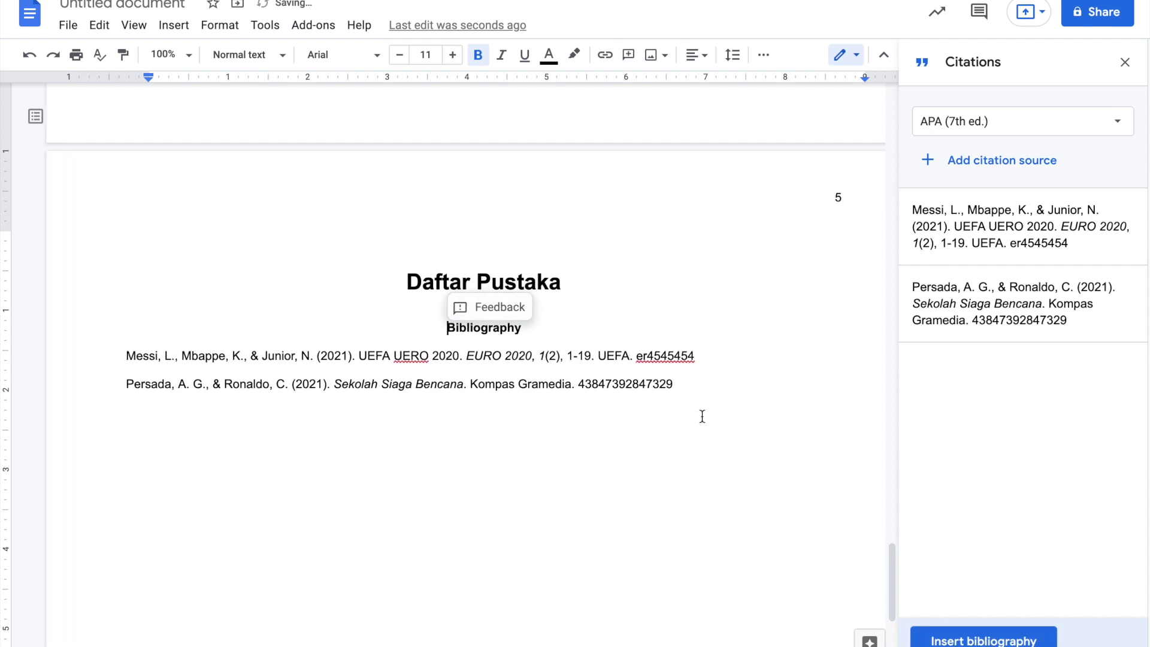
scroll(702, 416, "left", 1)
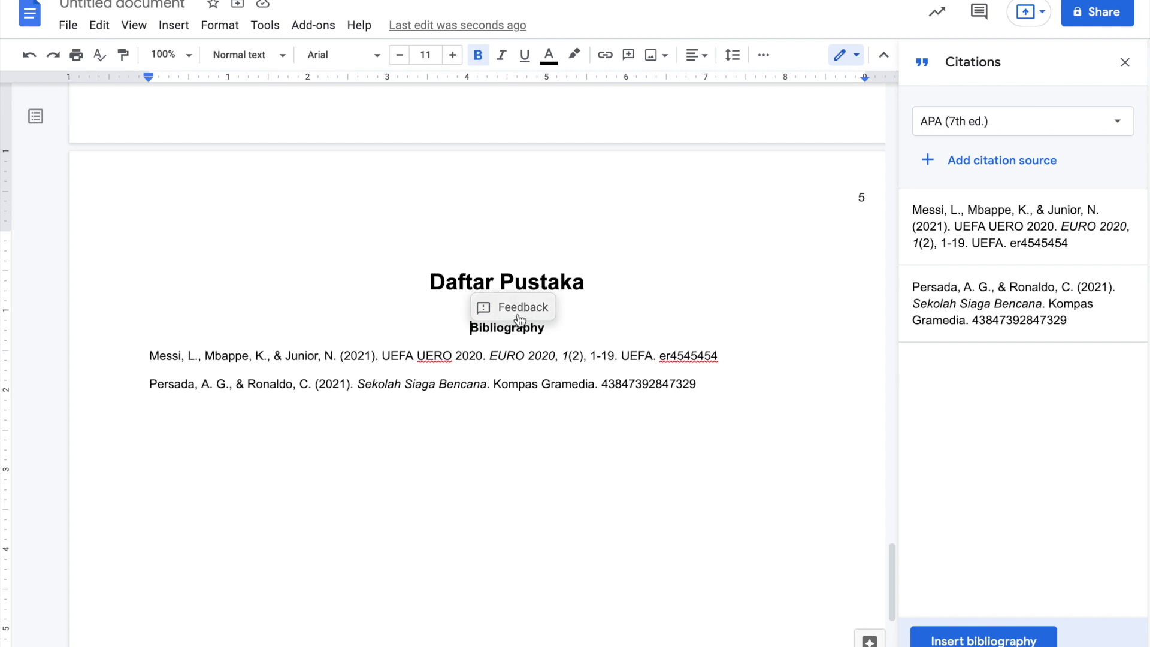
- Delete the generated 'Bibliography' heading and its empty line, then scroll back to Bab 2
left_click(506, 328)
double_click(507, 329)
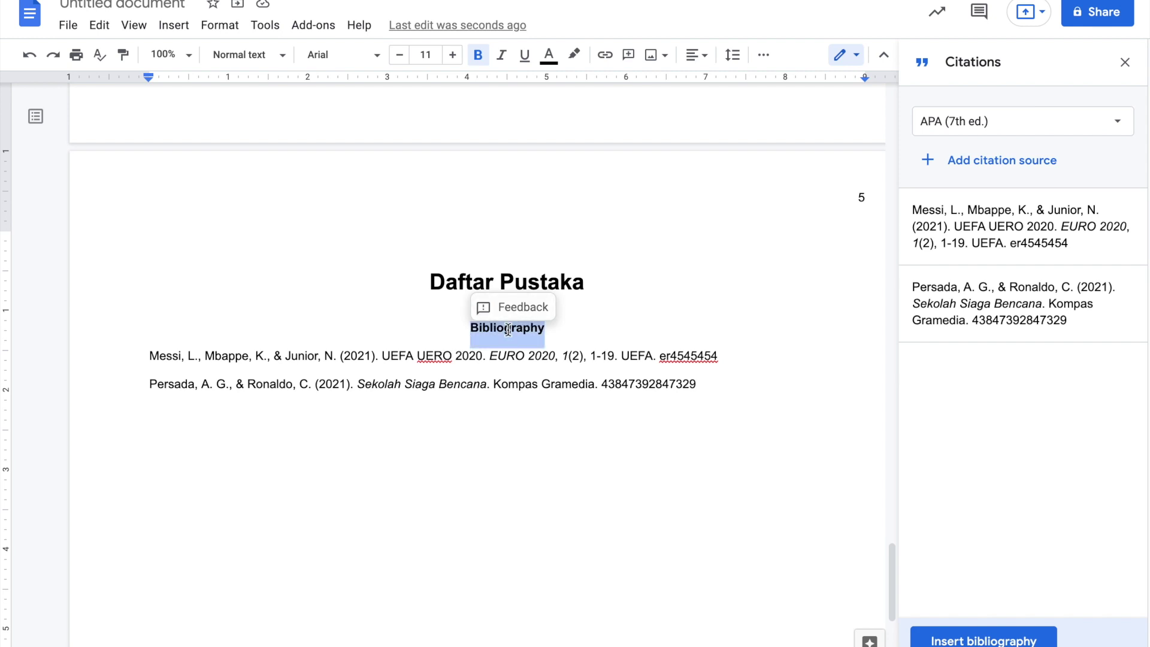
key("BackSpace")
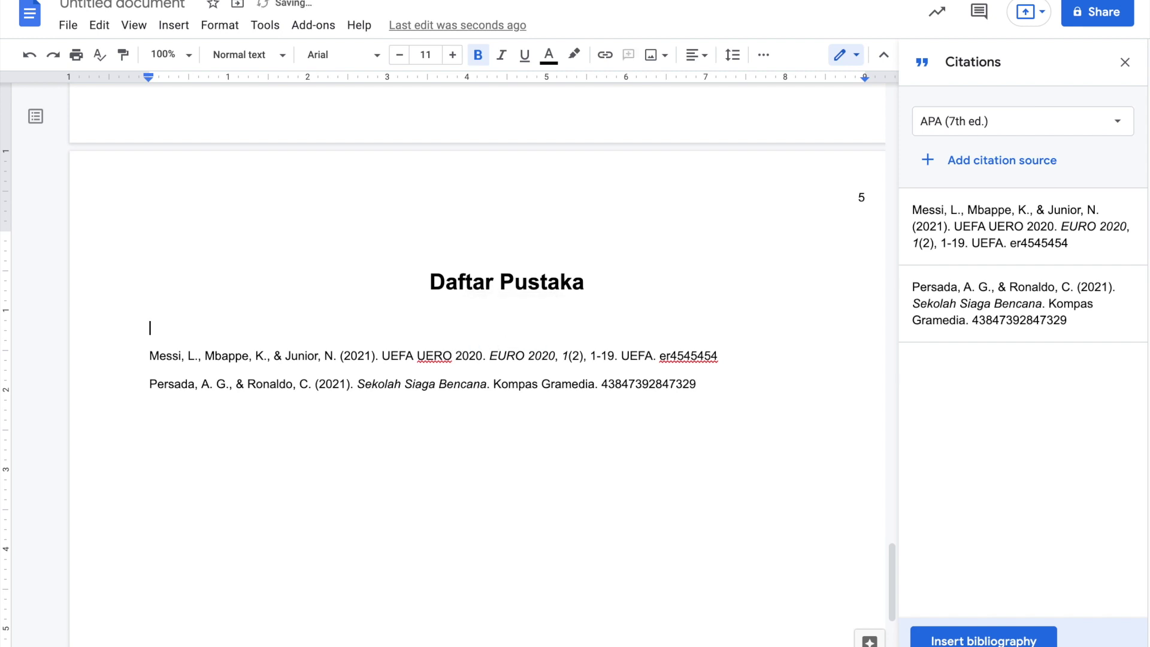
key("BackSpace")
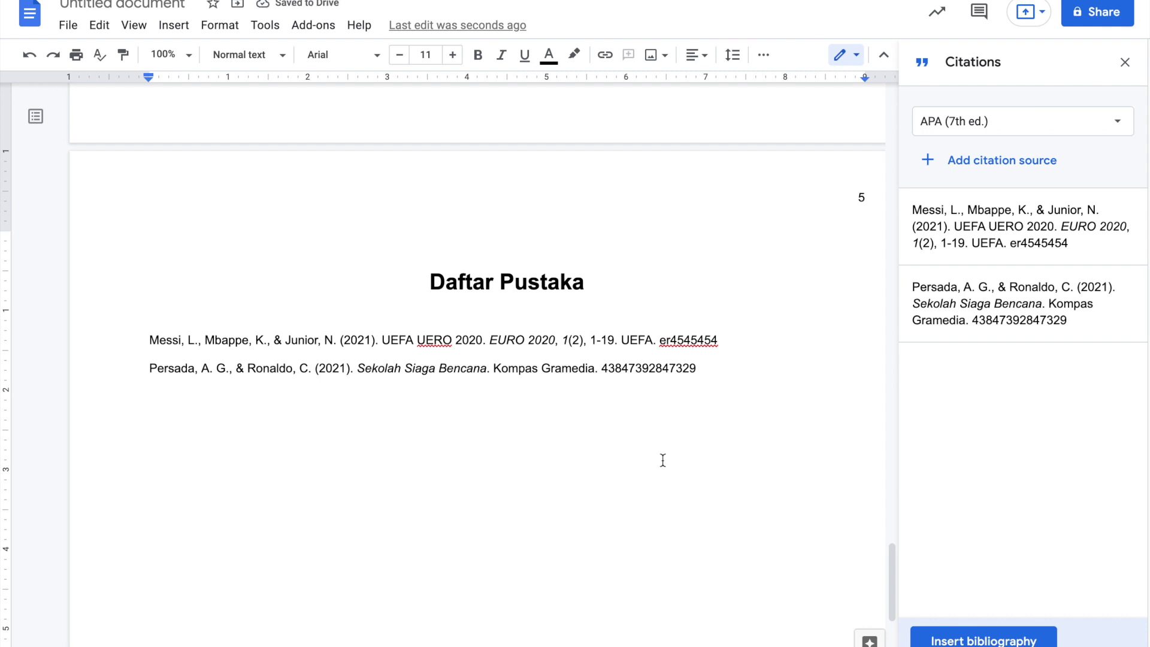
scroll(537, 308, "up", 20)
scroll(539, 310, "down", 15)
scroll(539, 309, "down", 6)
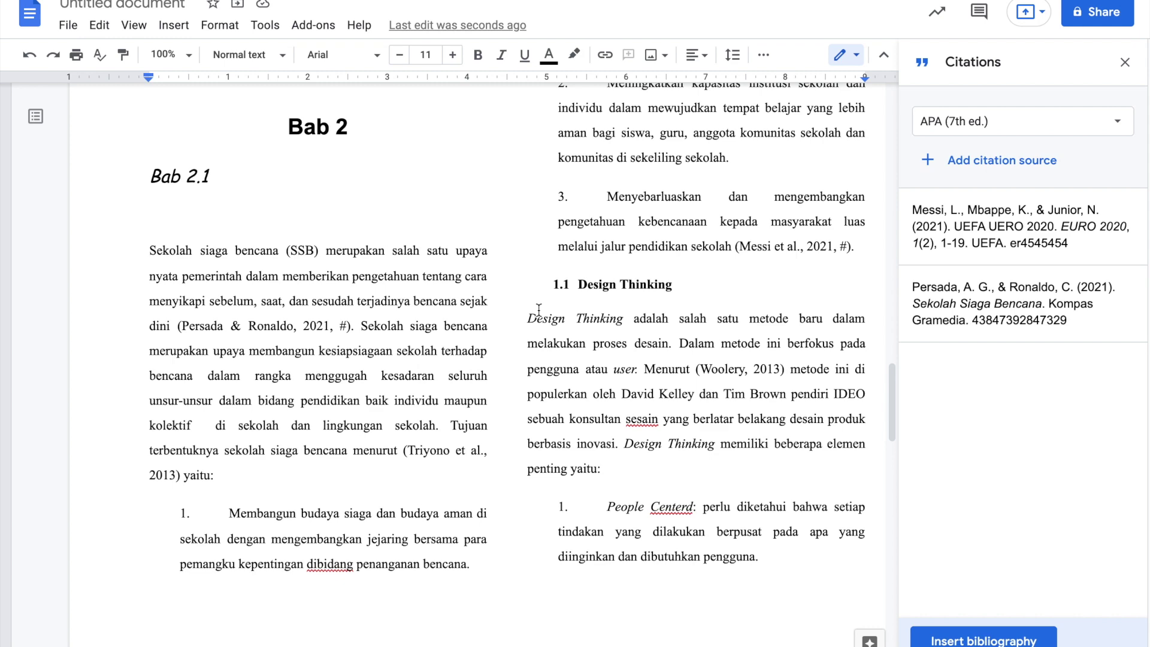
scroll(539, 309, "down", 2)
scroll(557, 282, "up", 2)
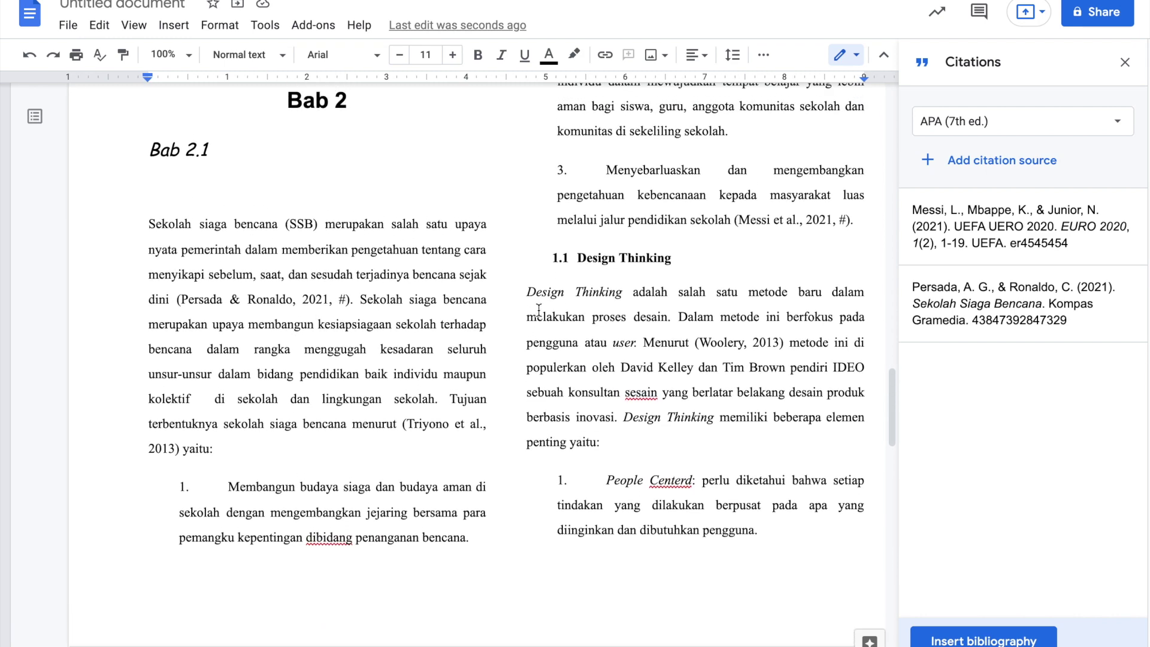
scroll(568, 263, "down", 1)
scroll(586, 242, "up", 2)
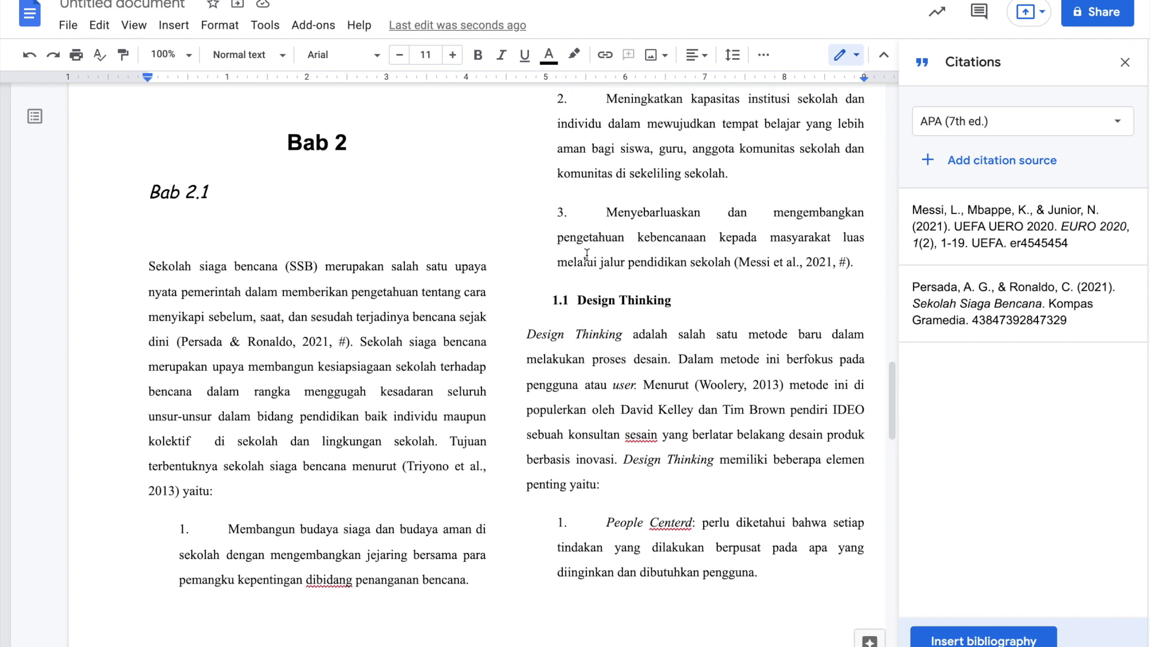
scroll(587, 254, "down", 1)
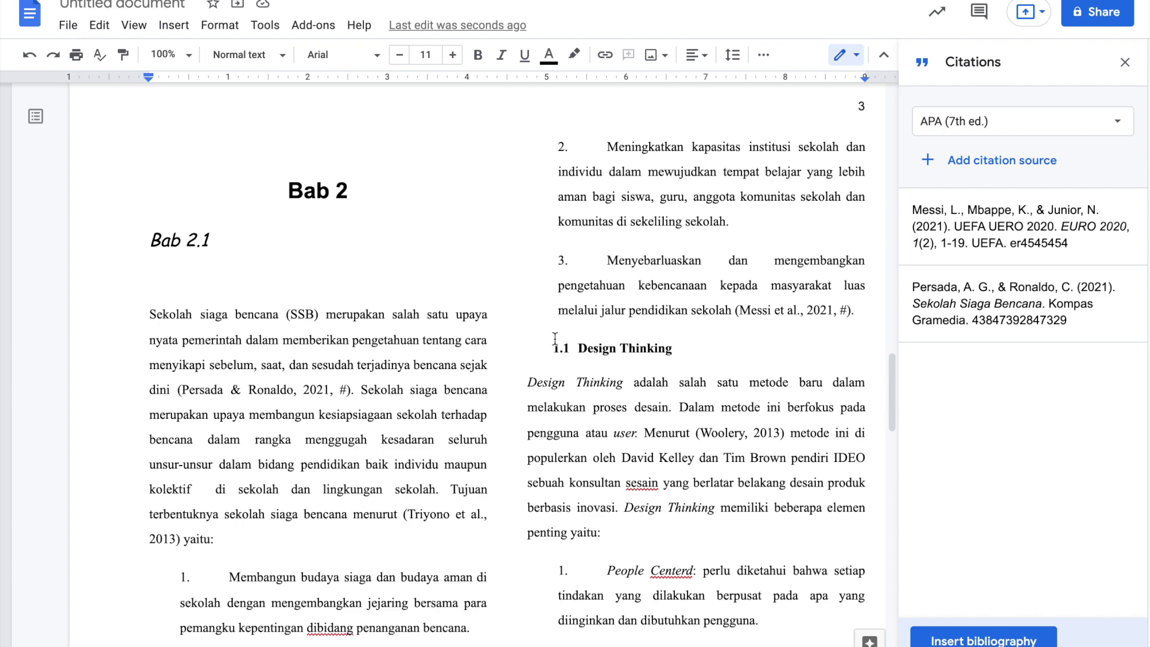
scroll(560, 339, "down", 2)
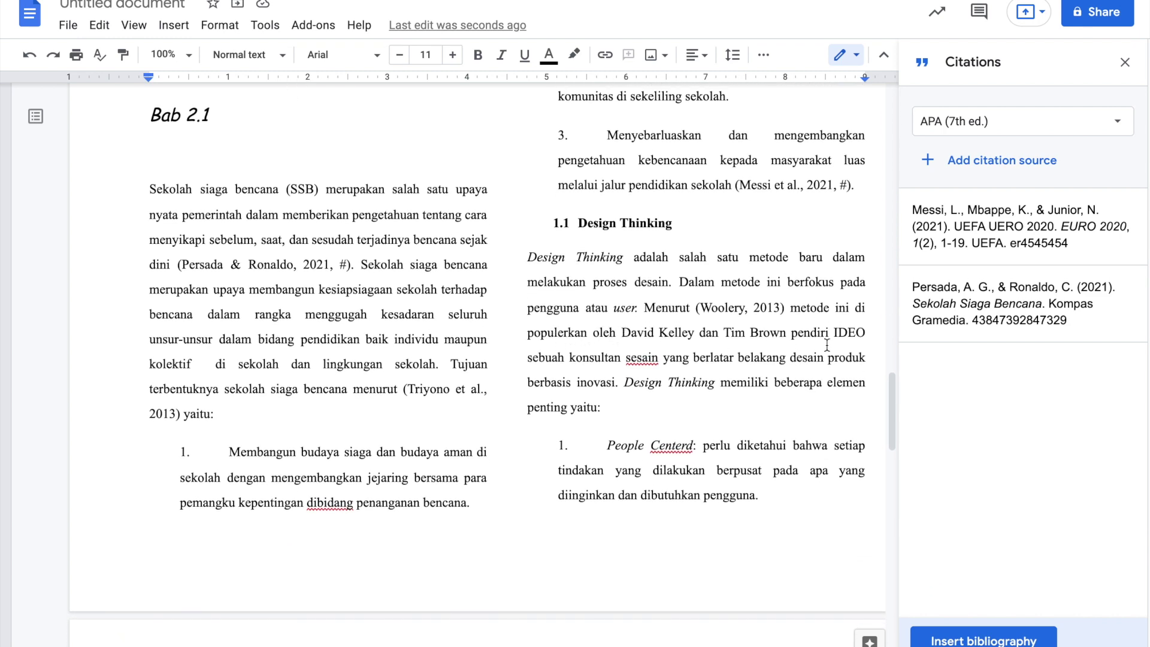
double_click(849, 334)
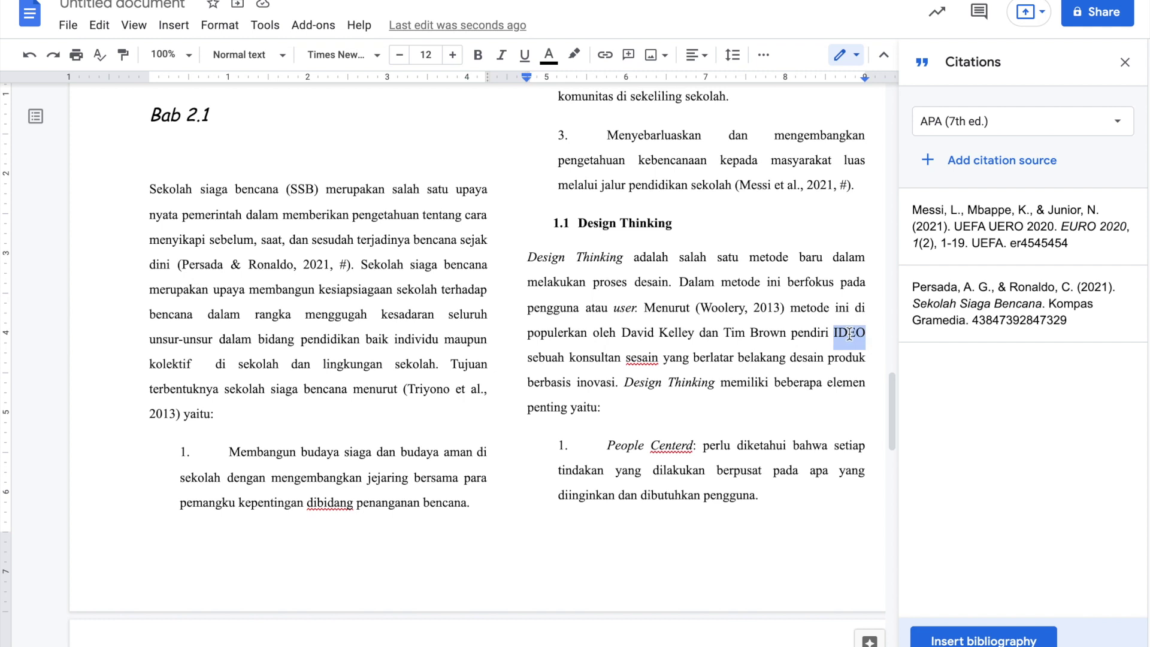
left_click(816, 382)
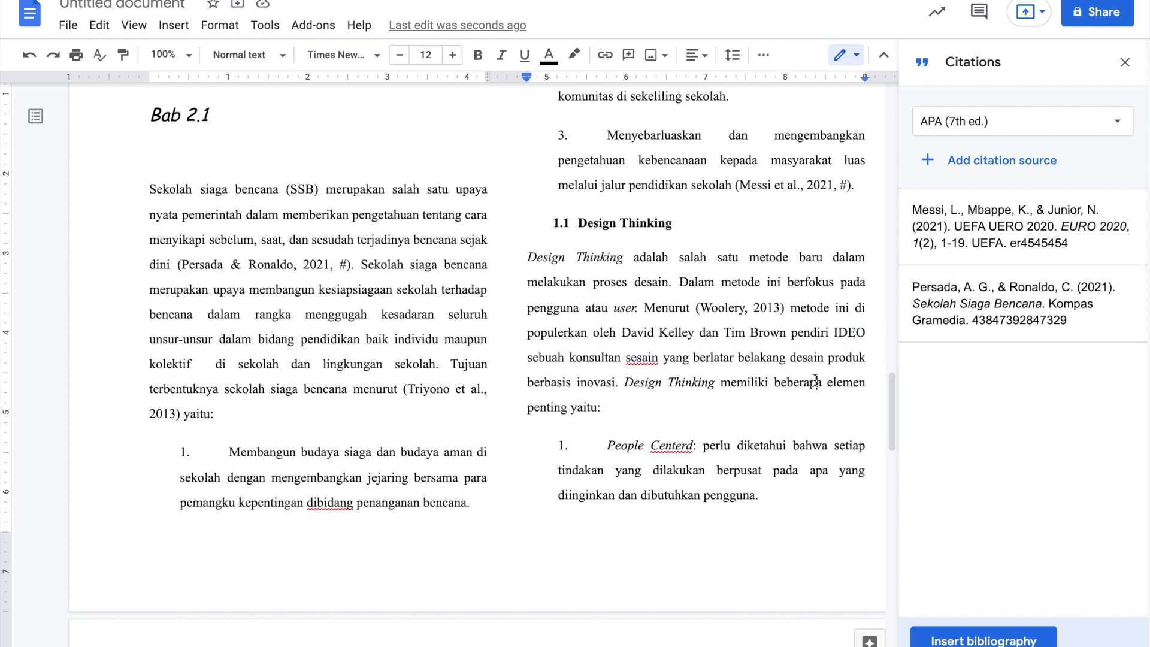
double_click(846, 333)
left_click(173, 25)
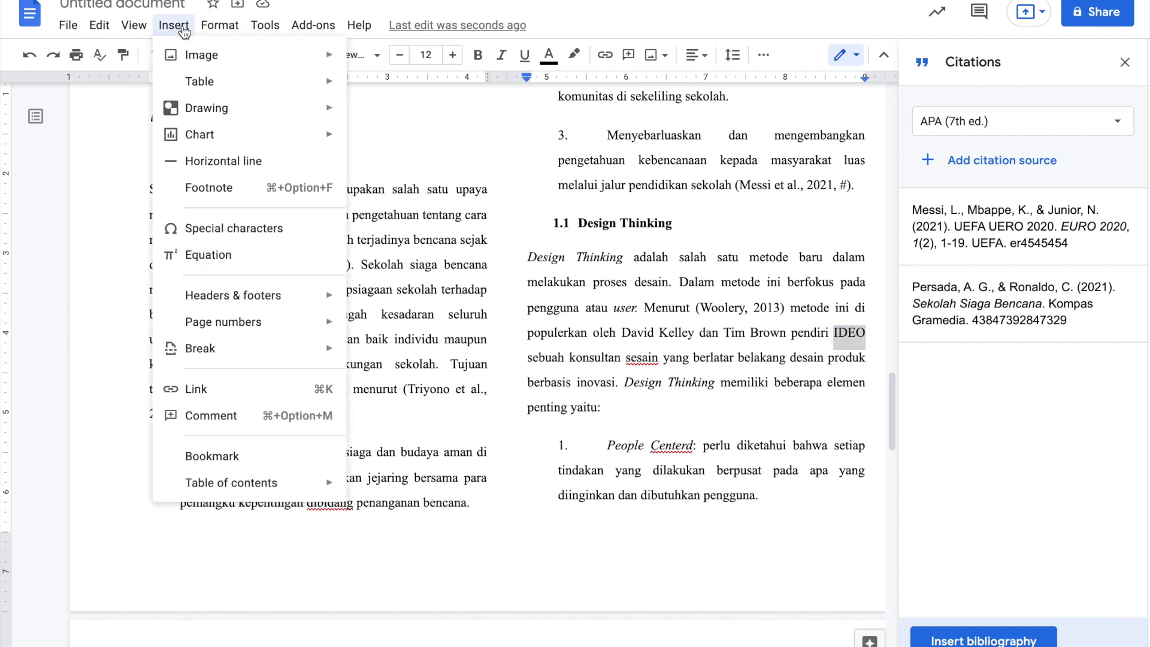
left_click(219, 192)
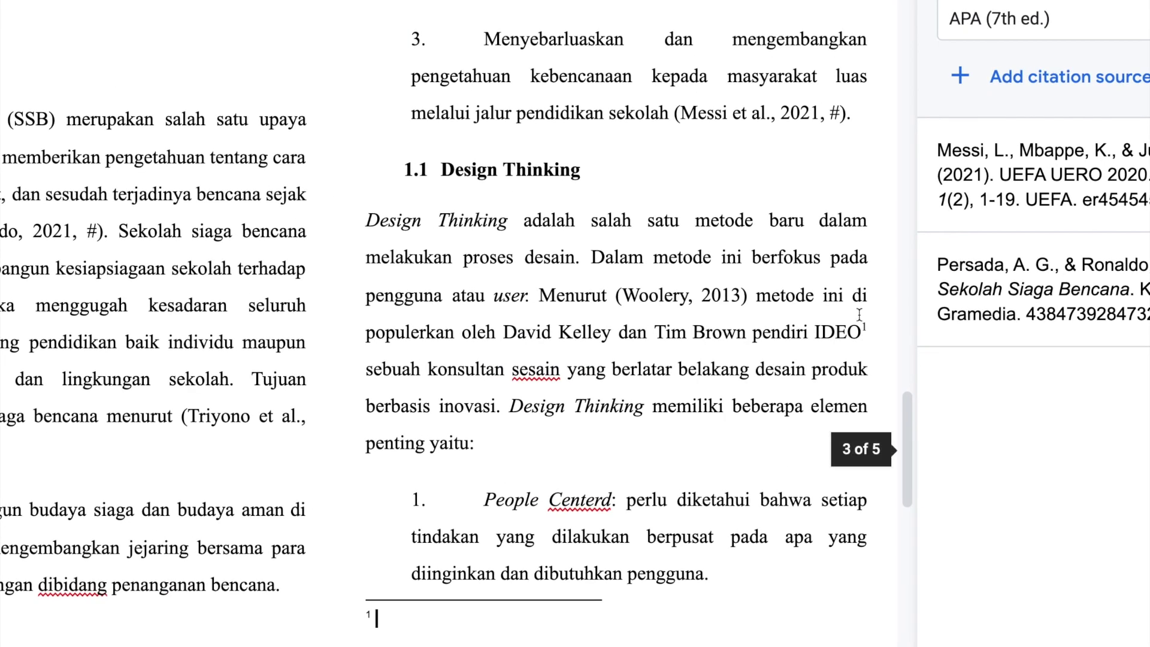
scroll(816, 368, "down", 1)
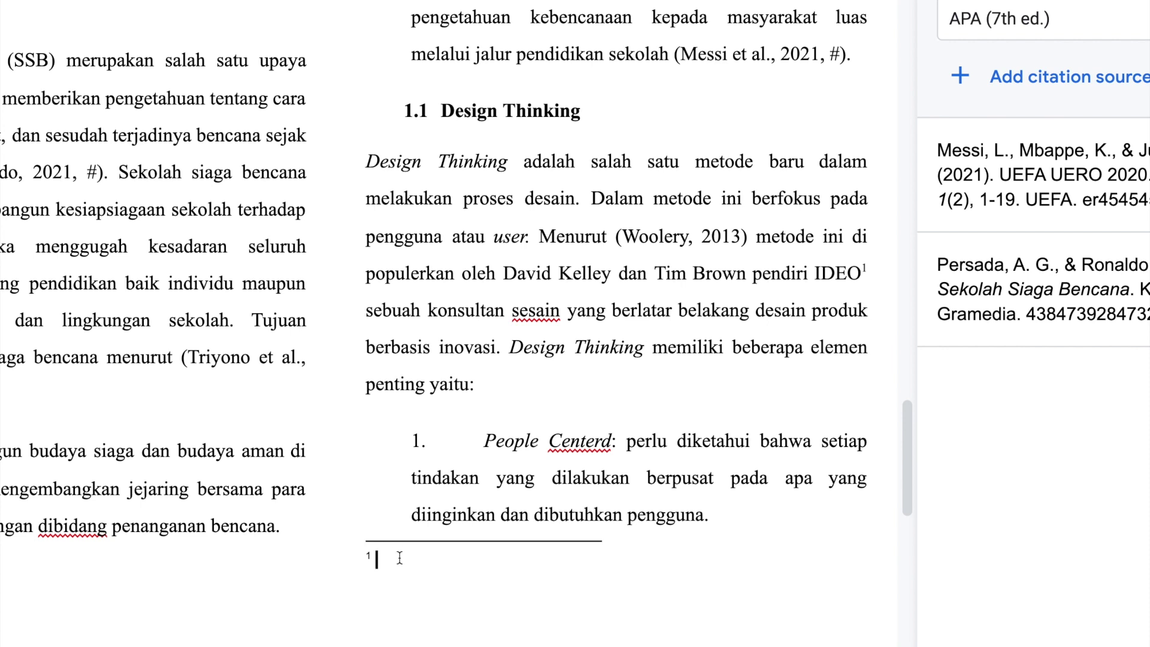
type("IDEO adalah perusa")
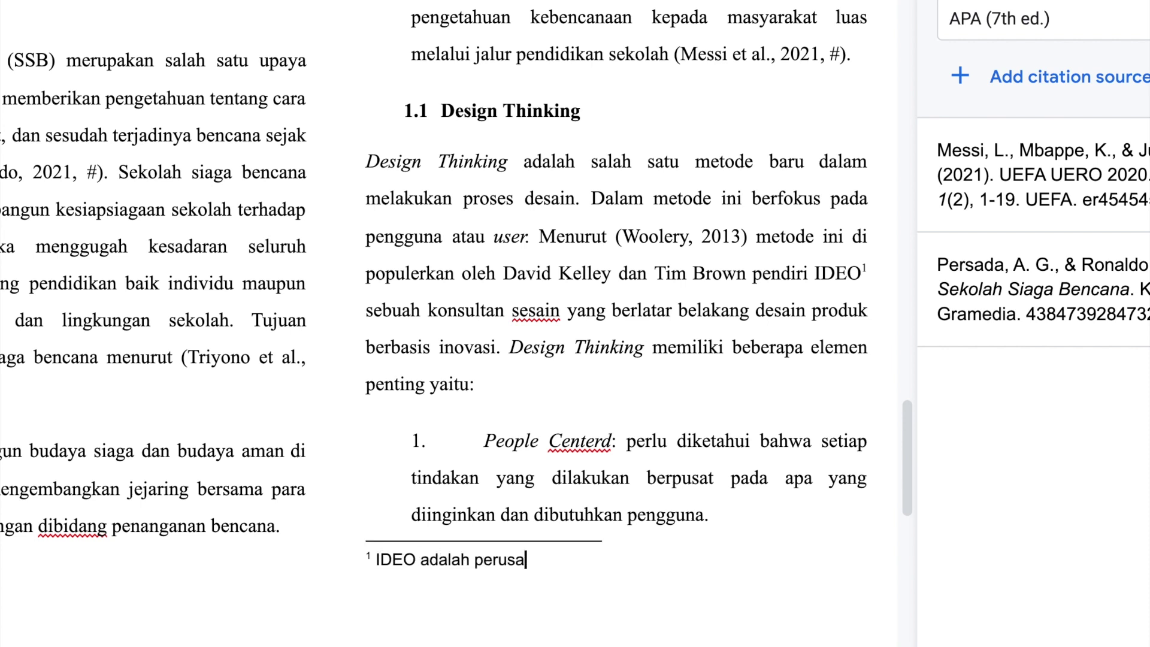
type("haan startup tekn")
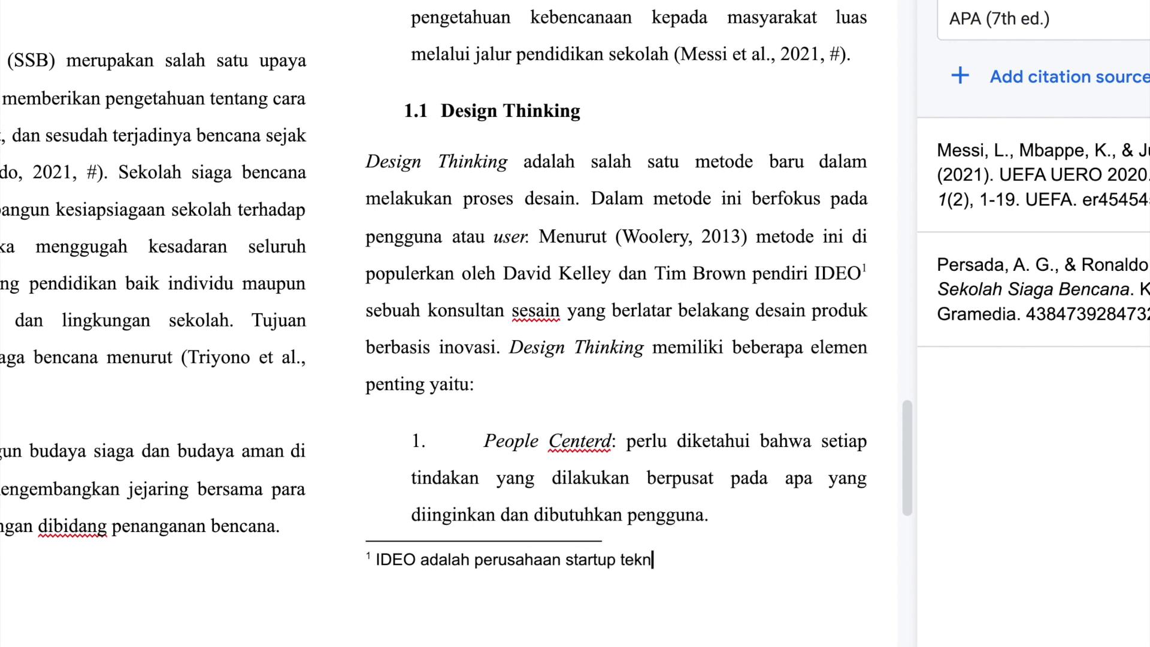
type("ologi berbasi")
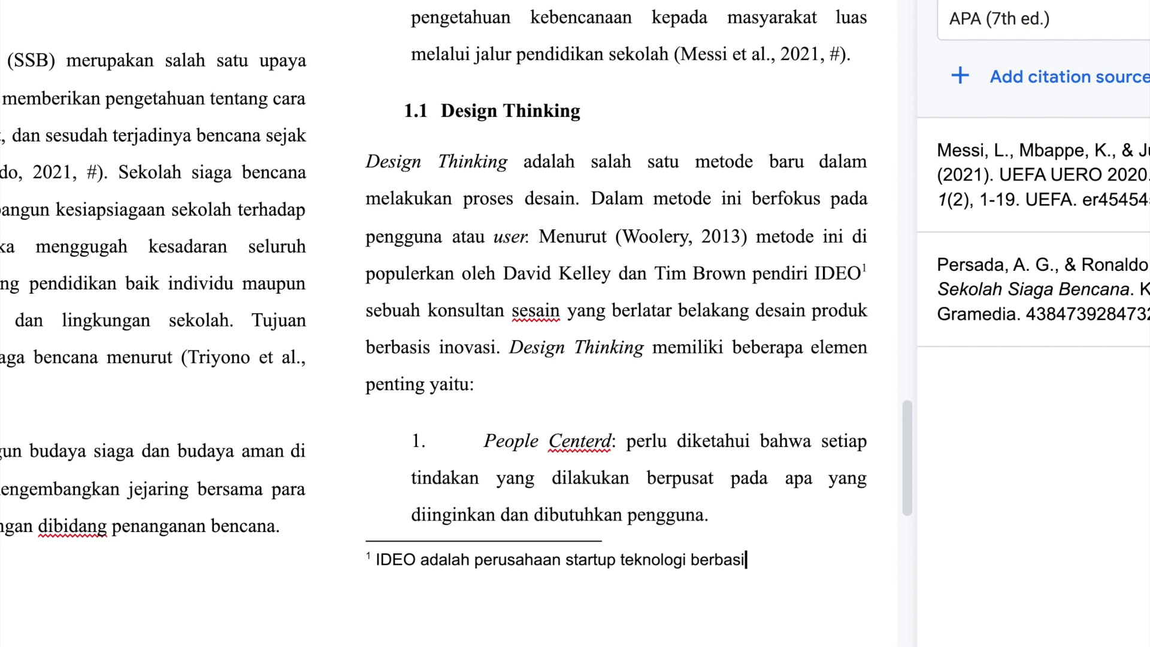
type("s di Amerika S")
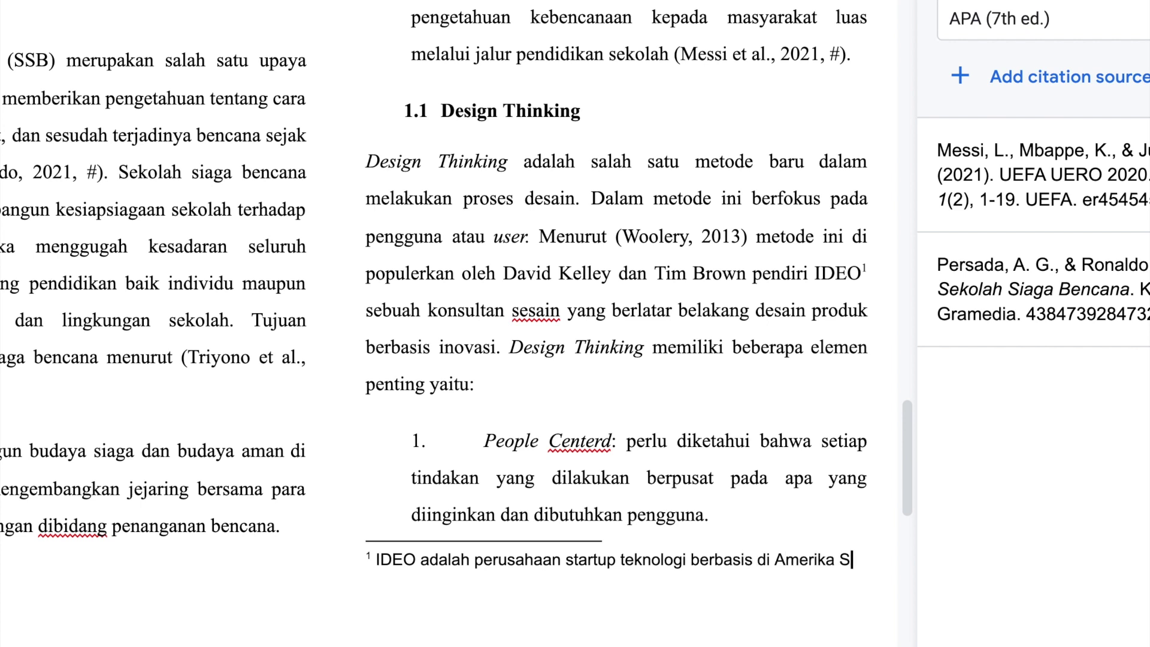
type("erikat.")
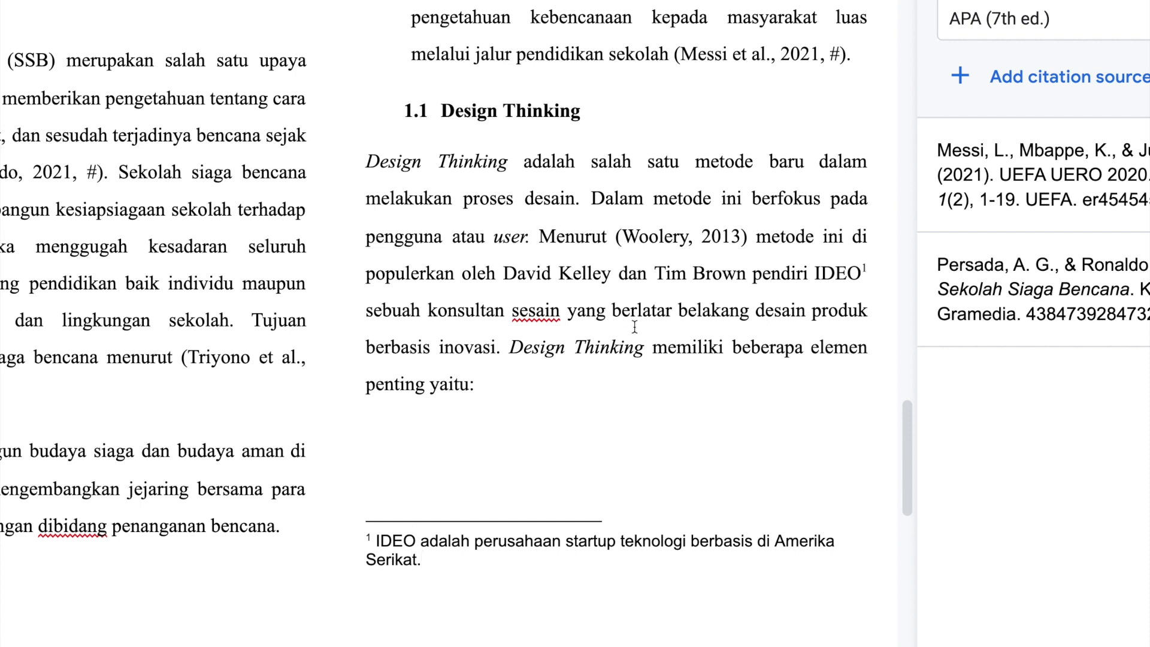
left_click(520, 310)
key("shift+Left")
type("d")
scroll(533, 265, "up", 1)
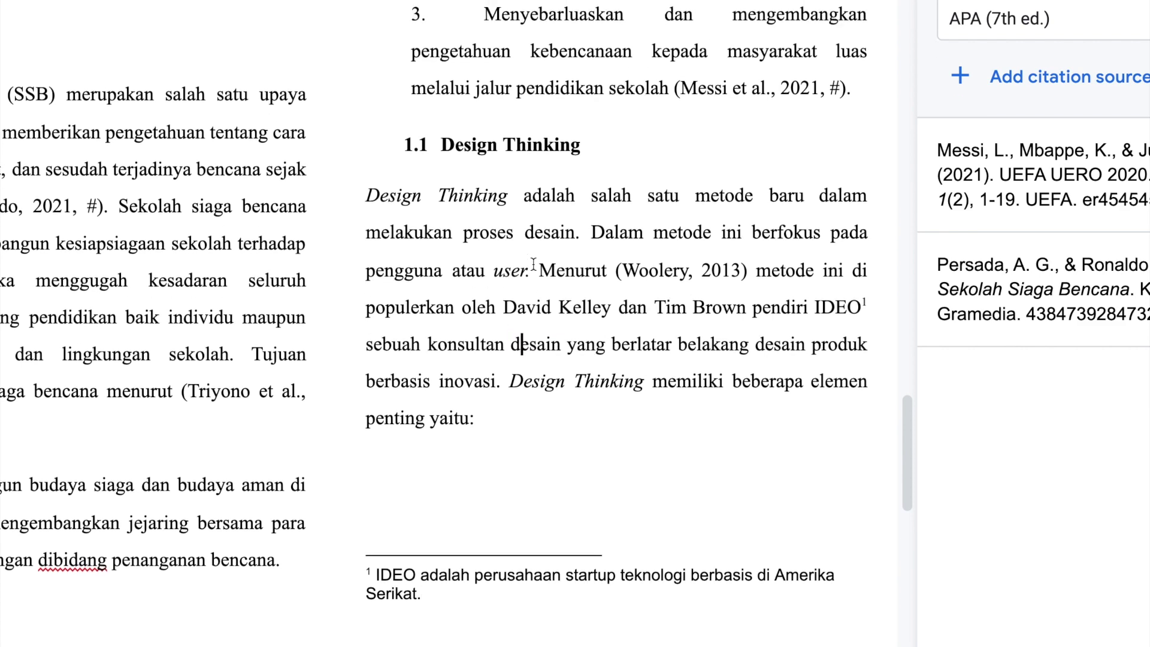
scroll(533, 265, "up", 1)
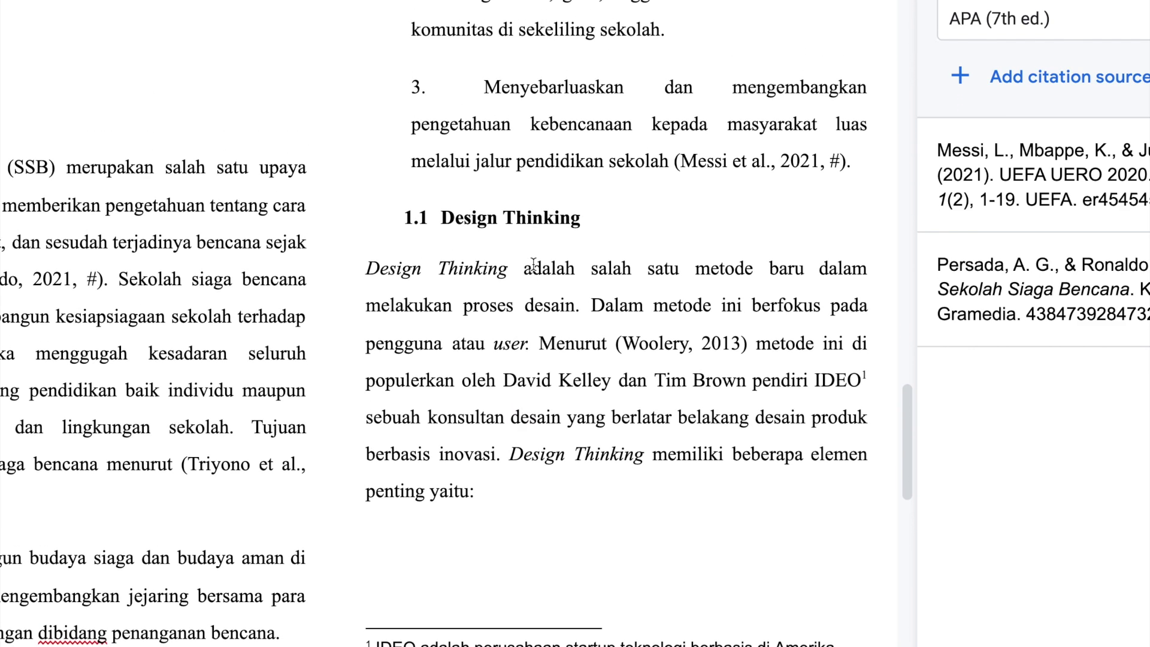
- Add a footnote after 'metode' reading 'Metode adalah....'
double_click(733, 275)
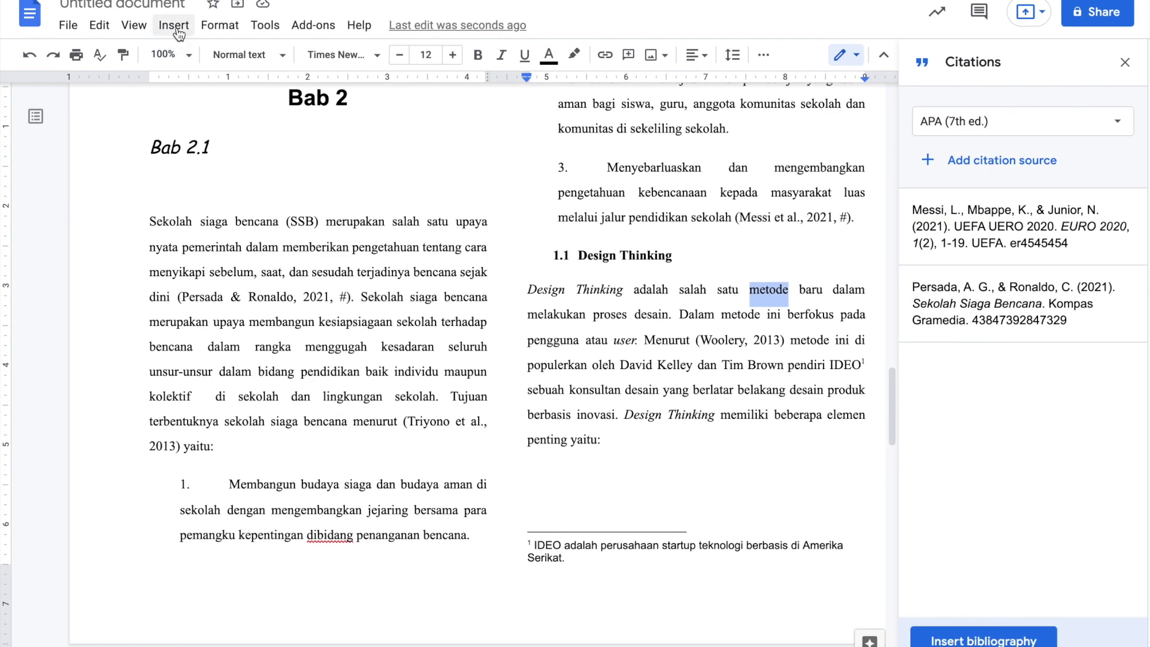
left_click(174, 25)
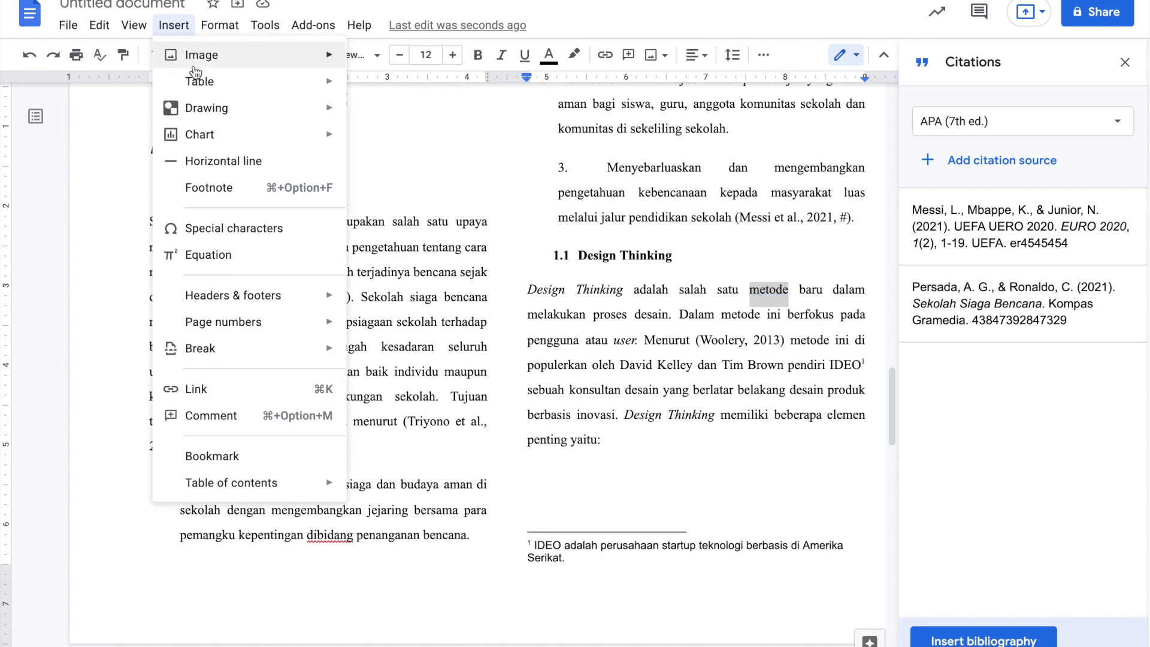
left_click(251, 187)
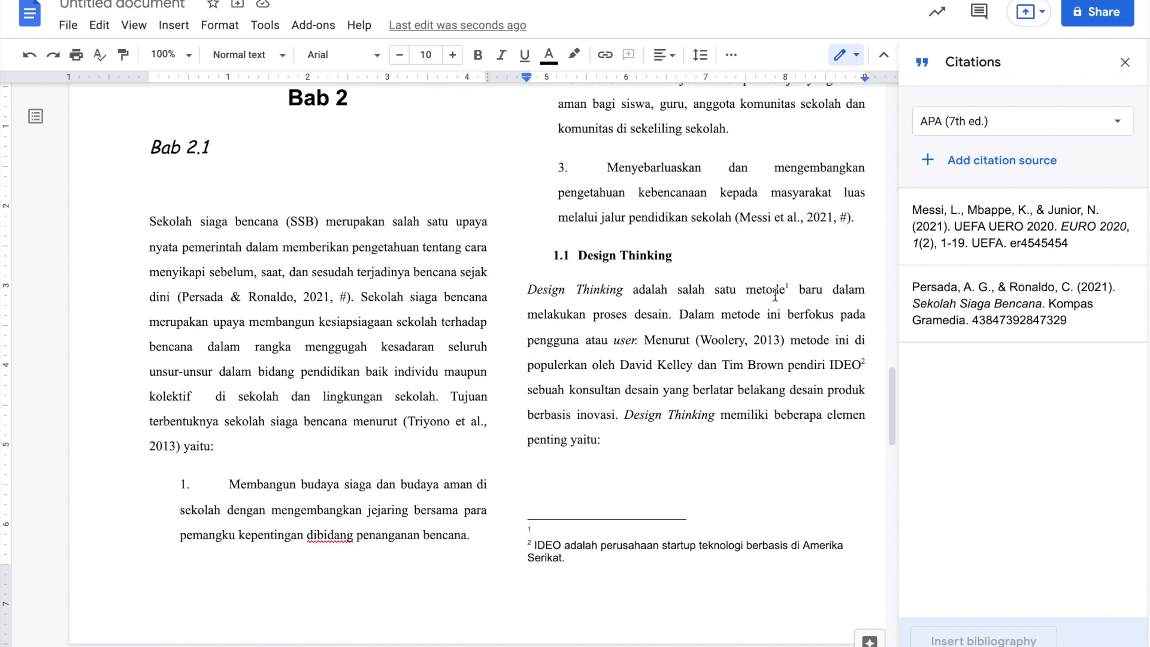
type("Metode adalah....")
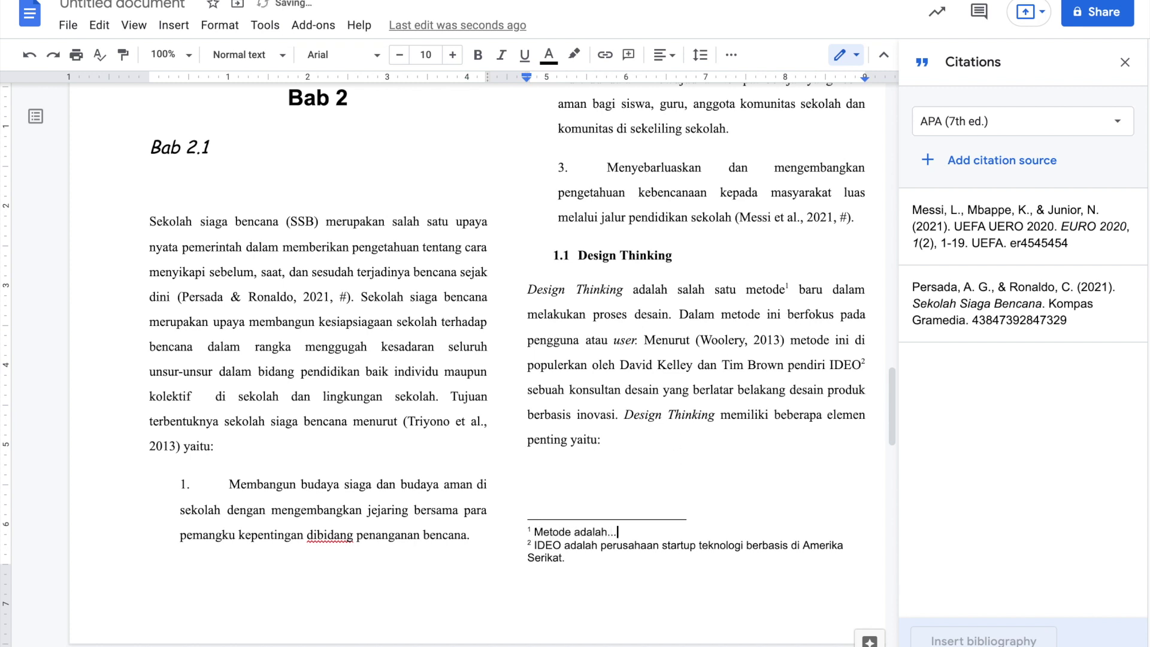
left_click(444, 310)
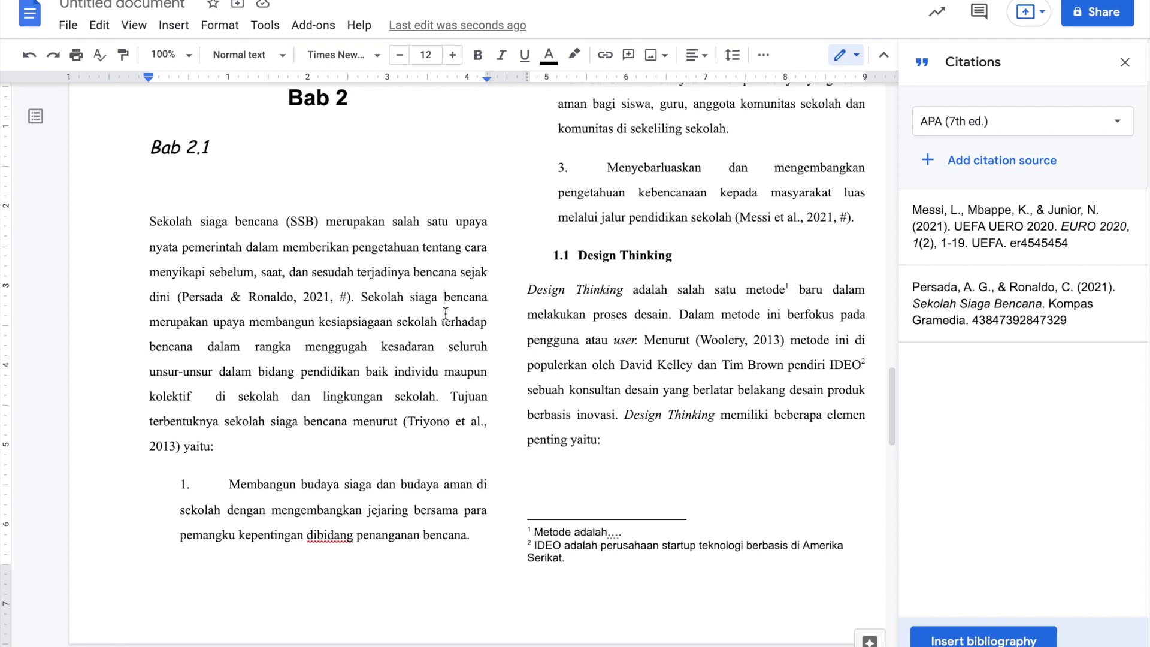
scroll(445, 314, "up", 20)
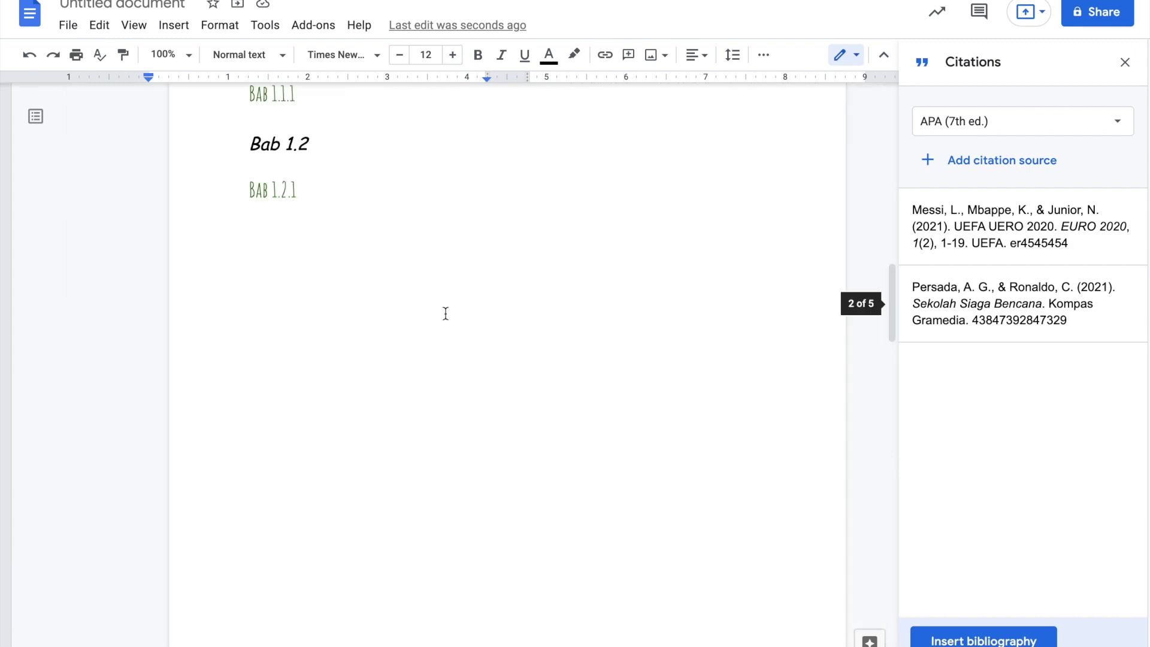
scroll(446, 314, "up", 5)
scroll(445, 314, "down", 20)
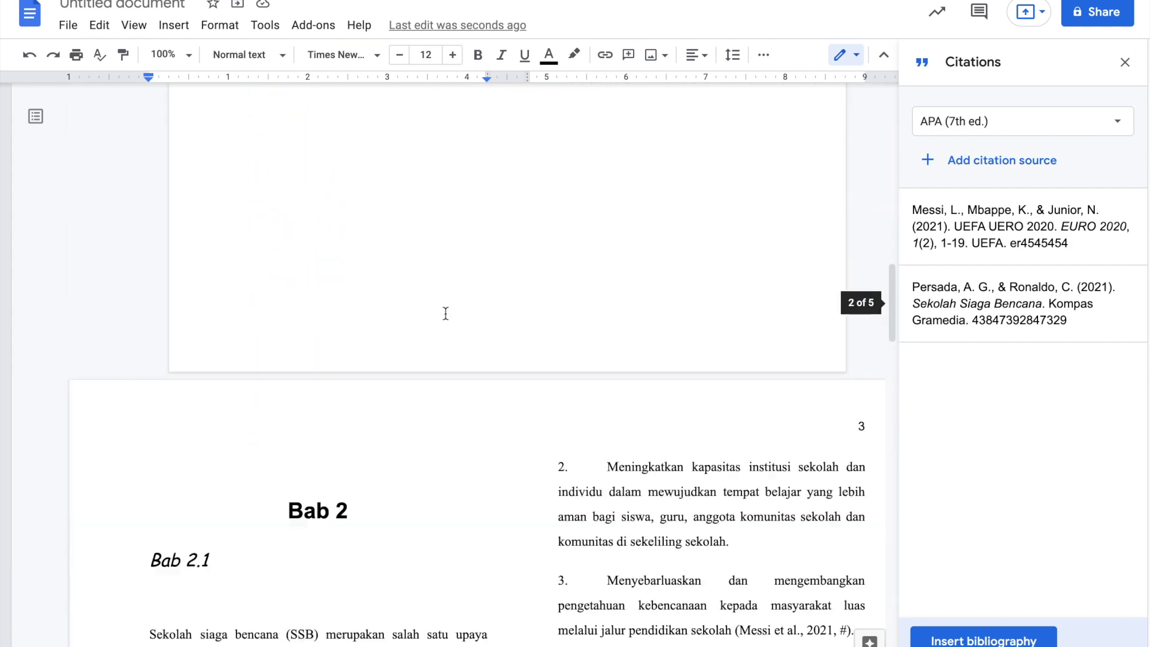
left_click(265, 27)
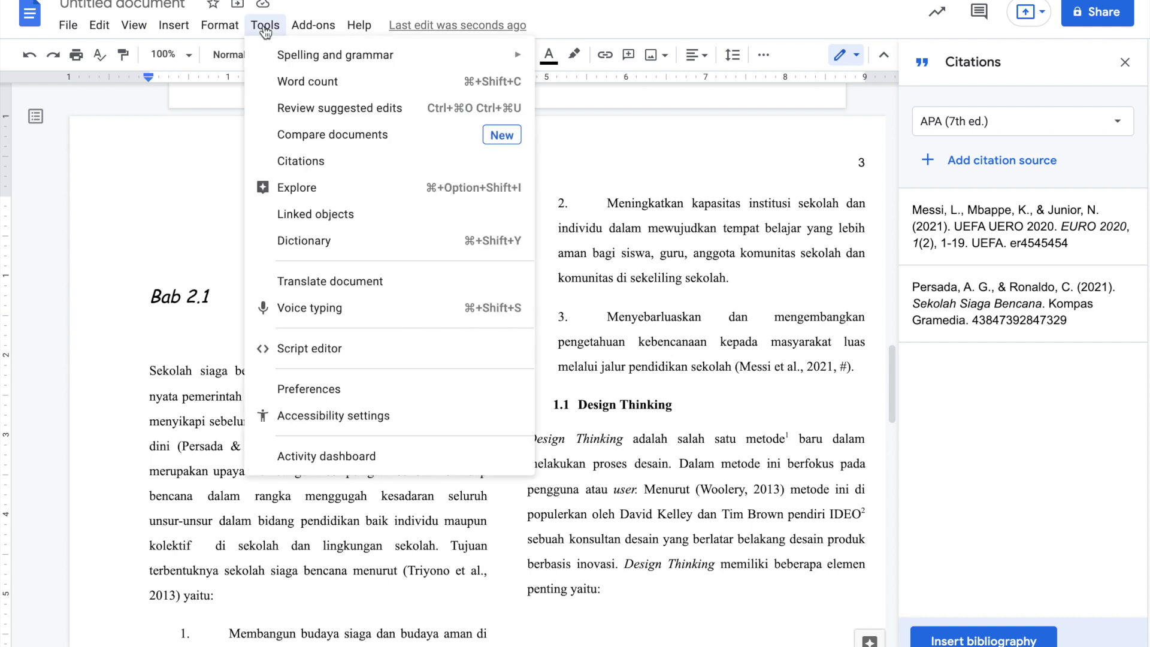
mouse_move(495, 54)
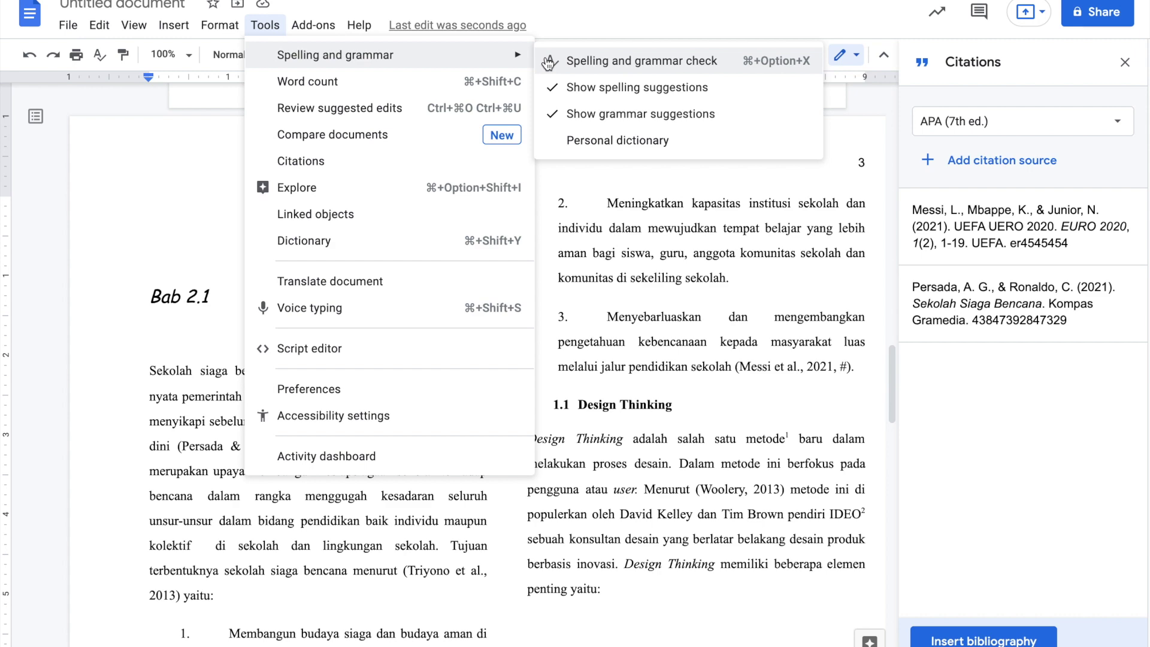
left_click(722, 369)
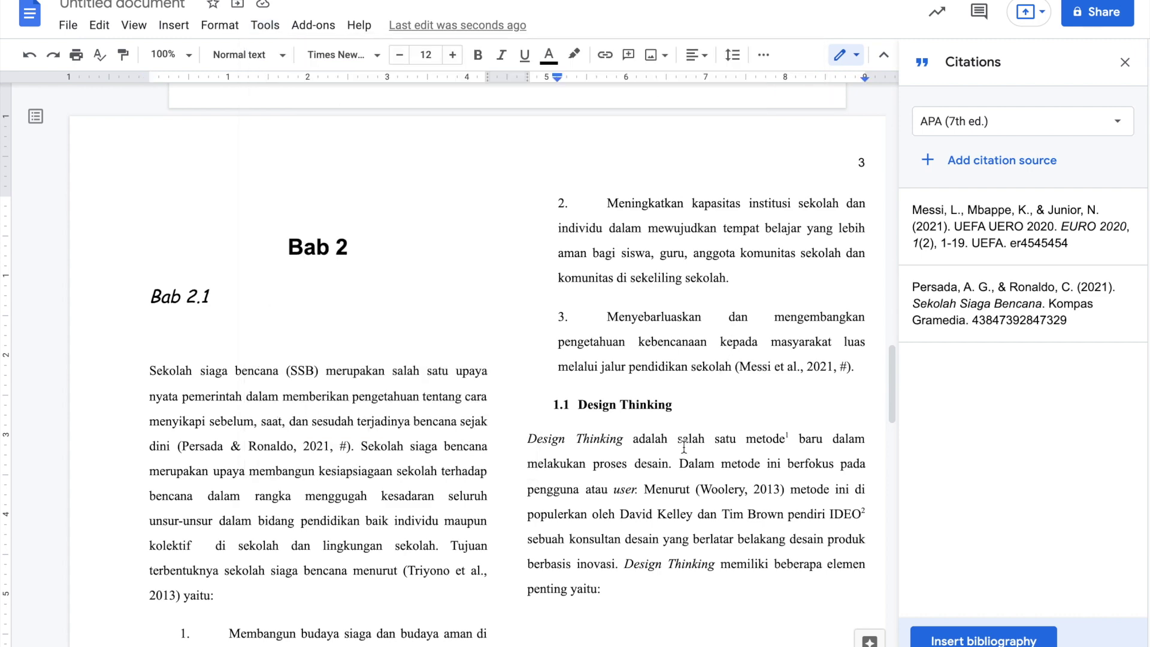
scroll(683, 447, "down", 4)
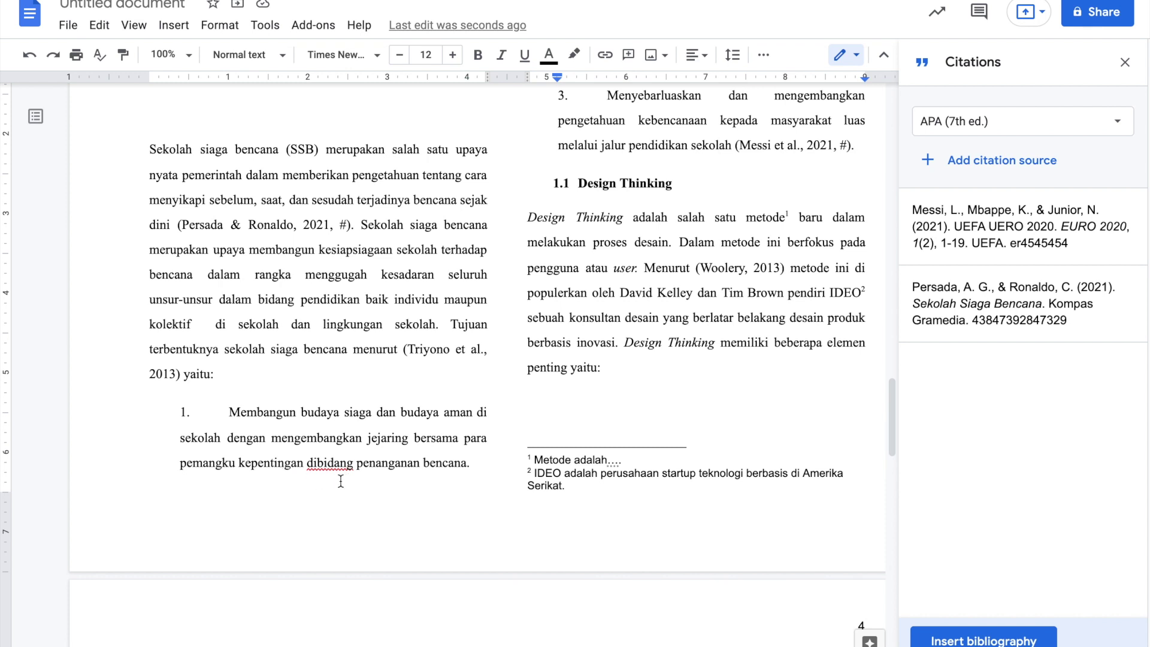
- Correct 'dibidang' to 'di bidang' and the misspelled 'menggugalh' back to 'menggugah'
left_click(331, 462)
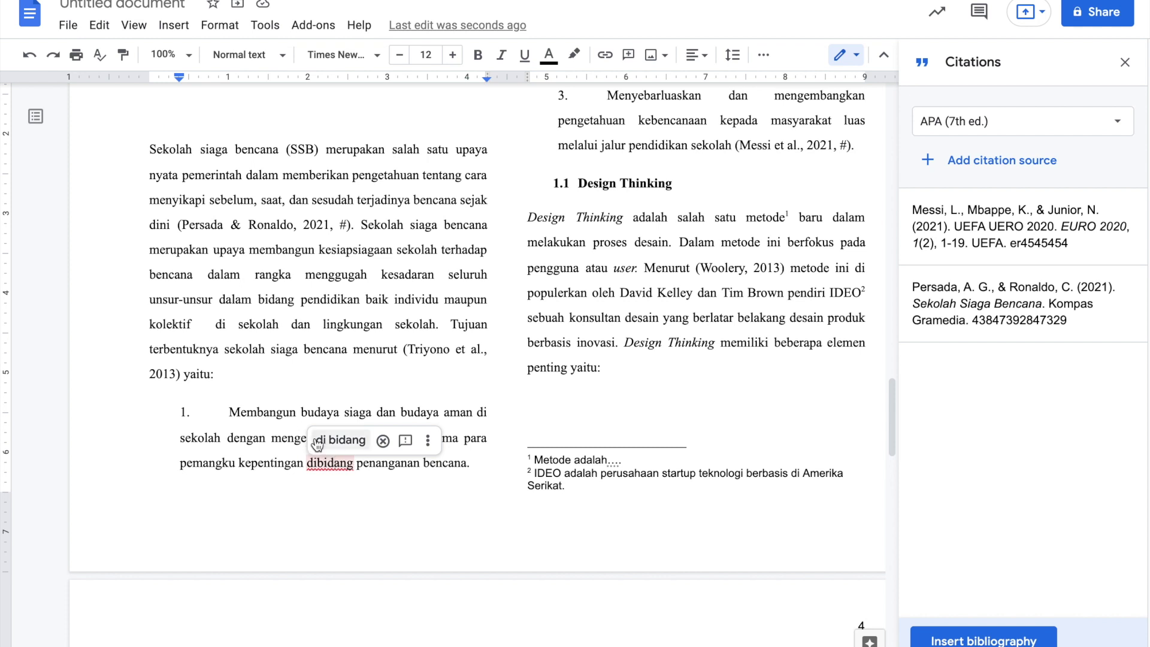
left_click(332, 440)
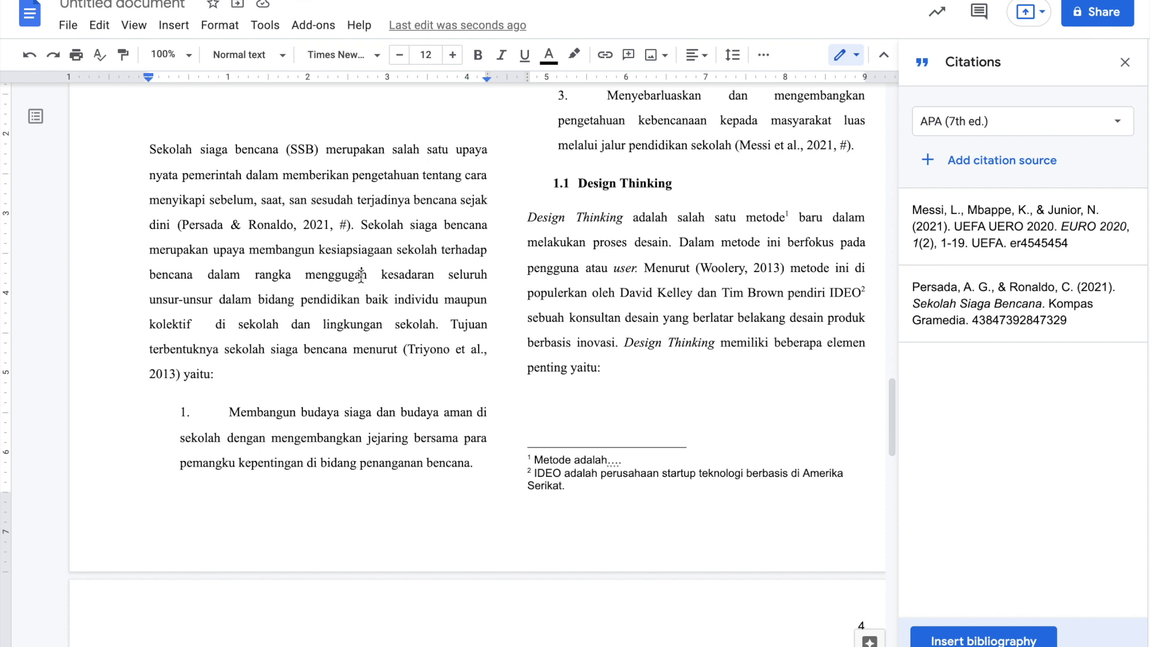
left_click(361, 274)
type("l")
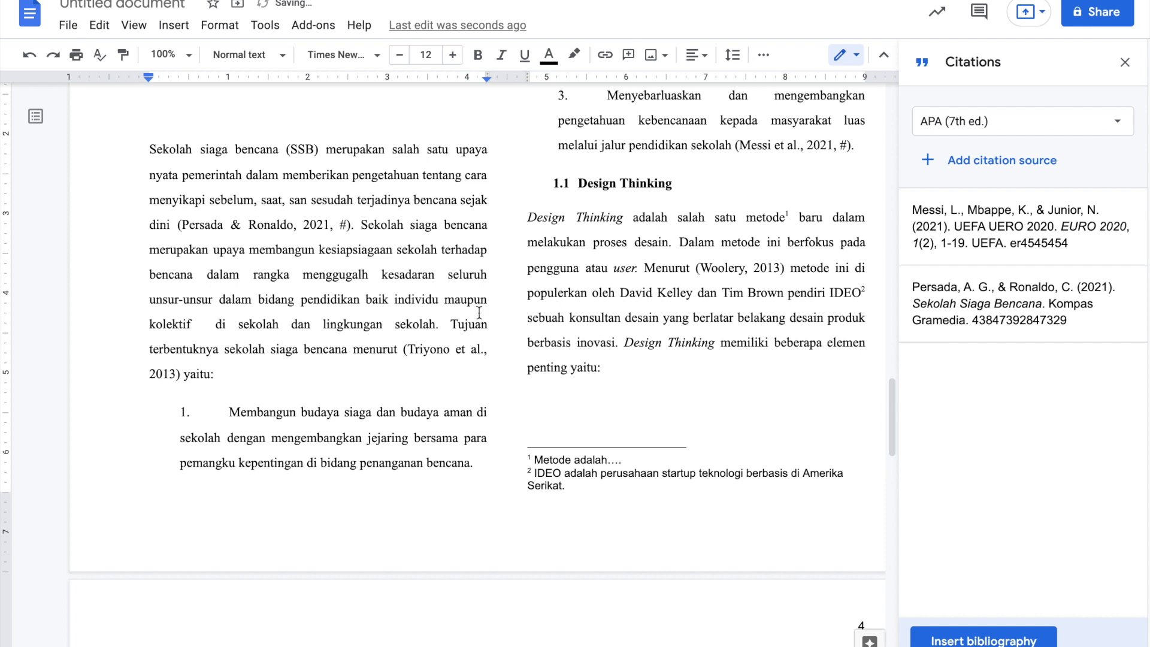
left_click(335, 276)
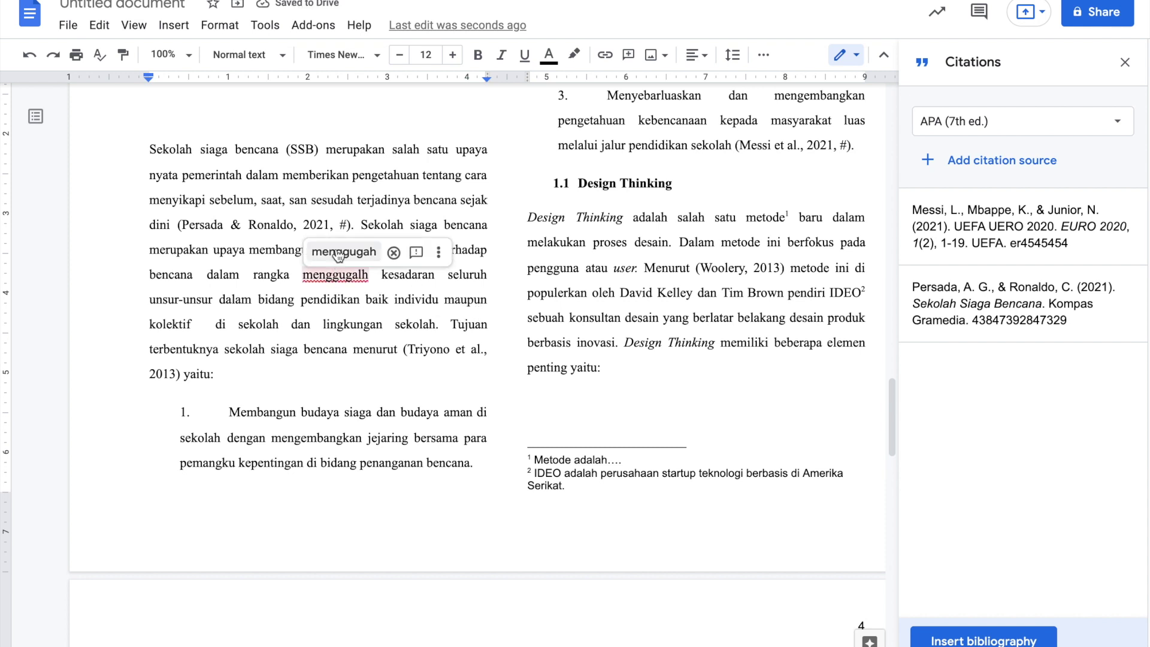
left_click(338, 252)
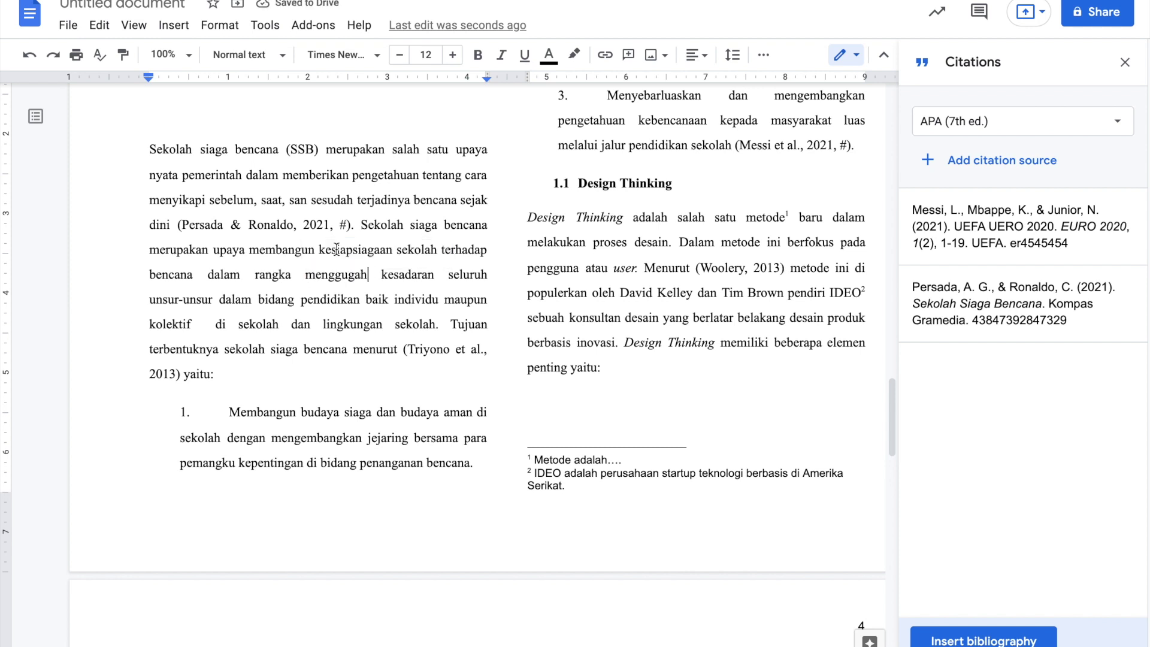
scroll(336, 249, "up", 3)
- Type the sample sentence 'I want to went to beach.' under the Bab 2.1 heading
left_click(178, 201)
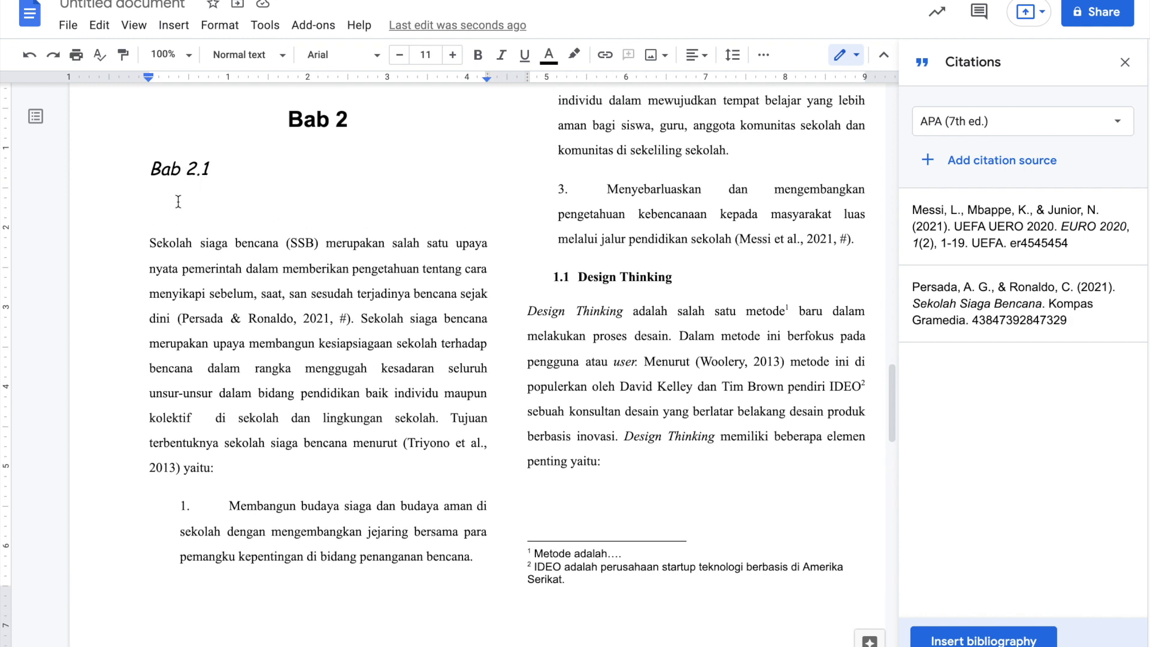
type("I want to went to ")
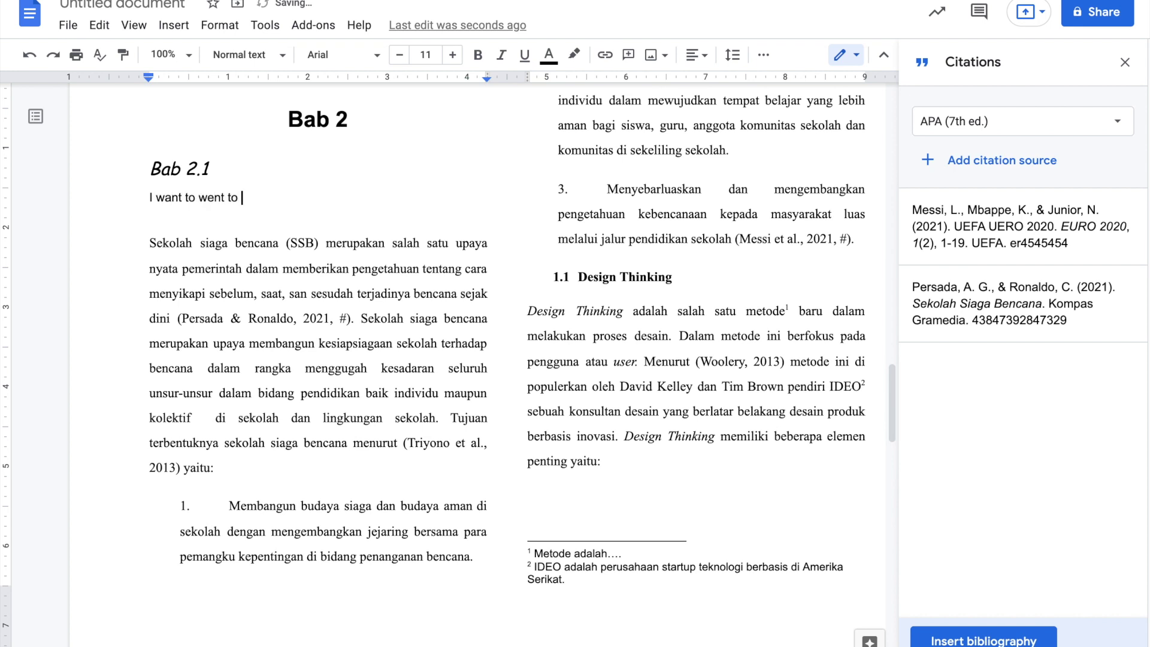
type("beach")
left_click(294, 280)
left_click(221, 199)
left_click(207, 199)
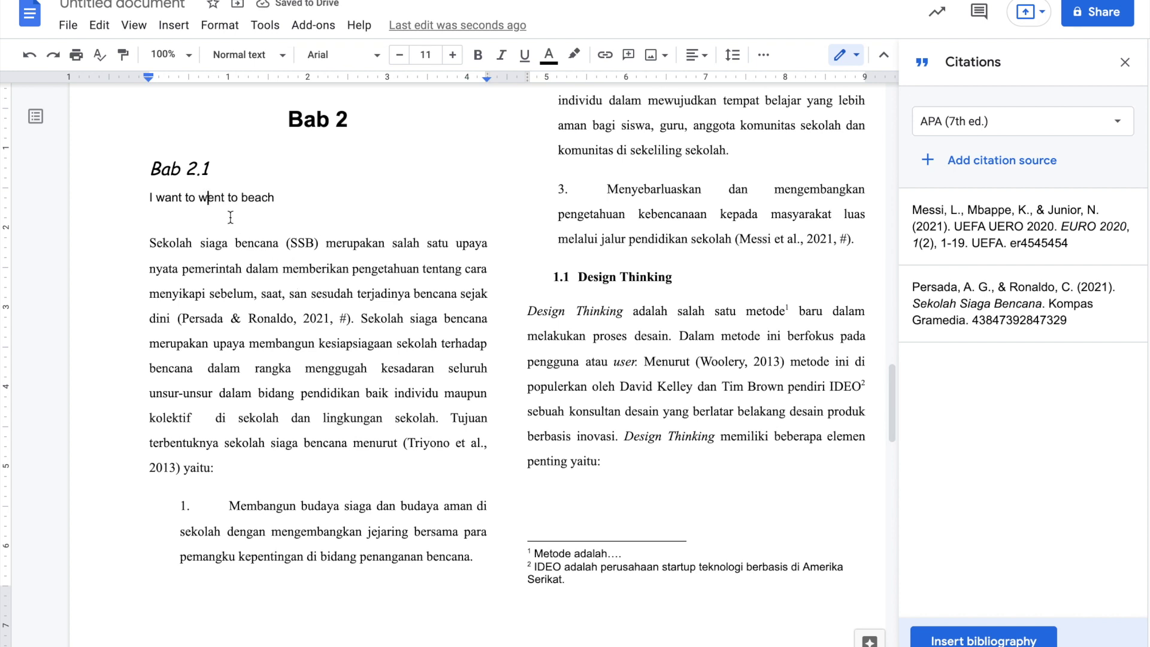
left_click(277, 197)
type(".")
left_click(326, 243)
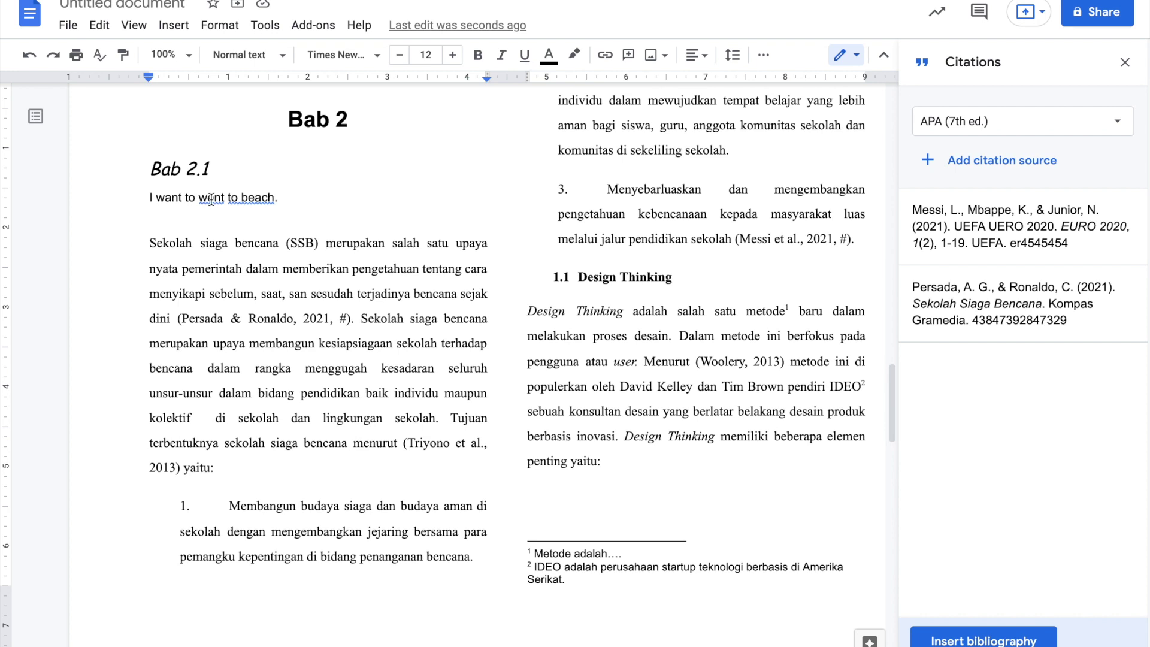
- Accept the 'go' and 'to the beach' grammar suggestions so it reads 'I want to go to the beach.'
left_click(211, 200)
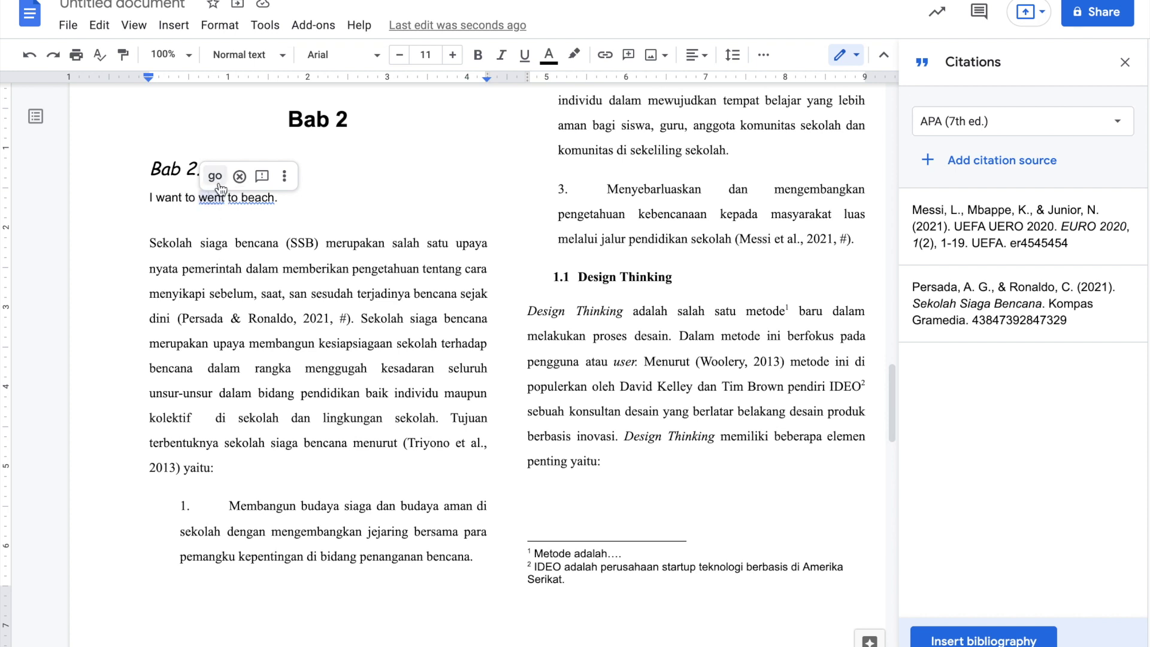
left_click(216, 177)
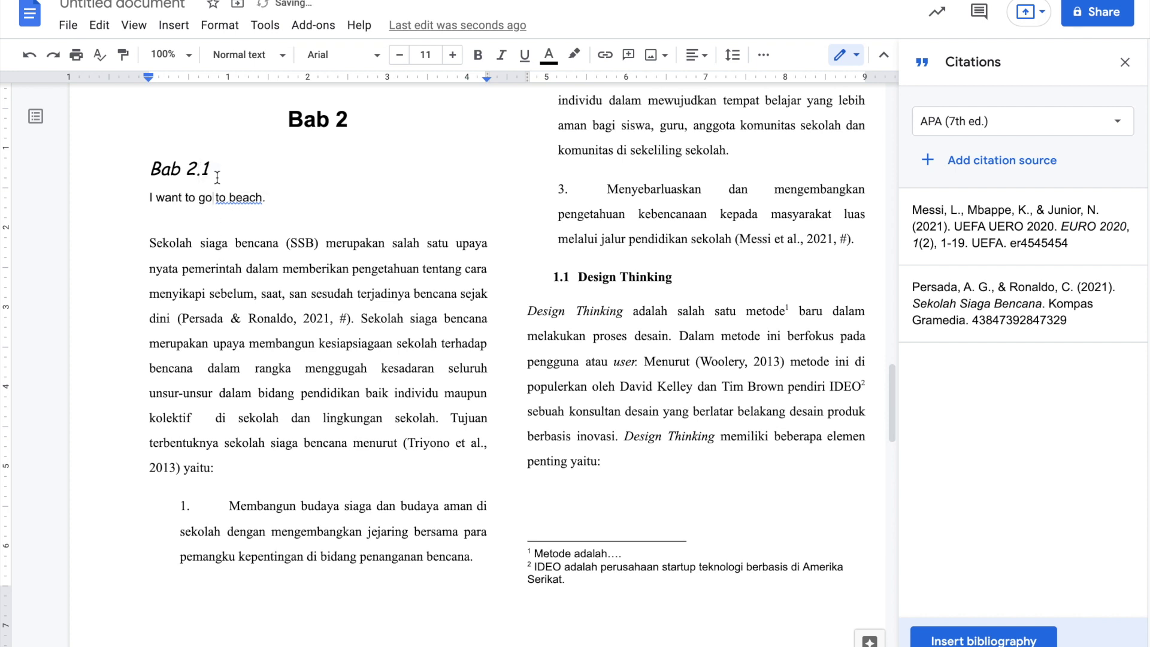
left_click(251, 197)
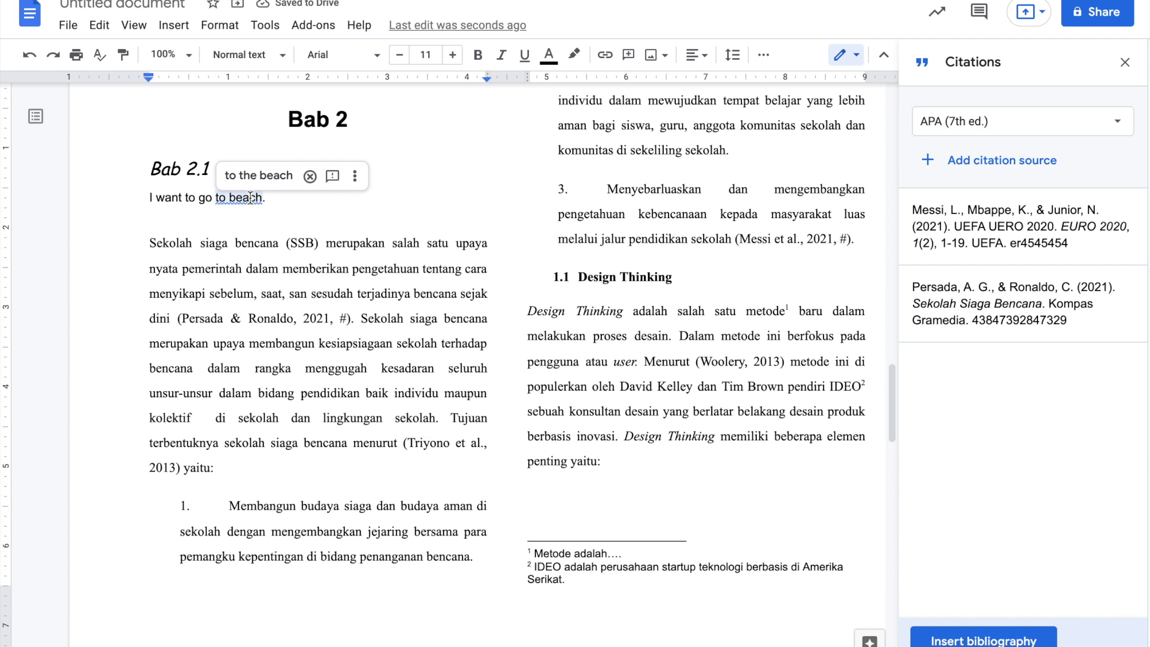
left_click(257, 175)
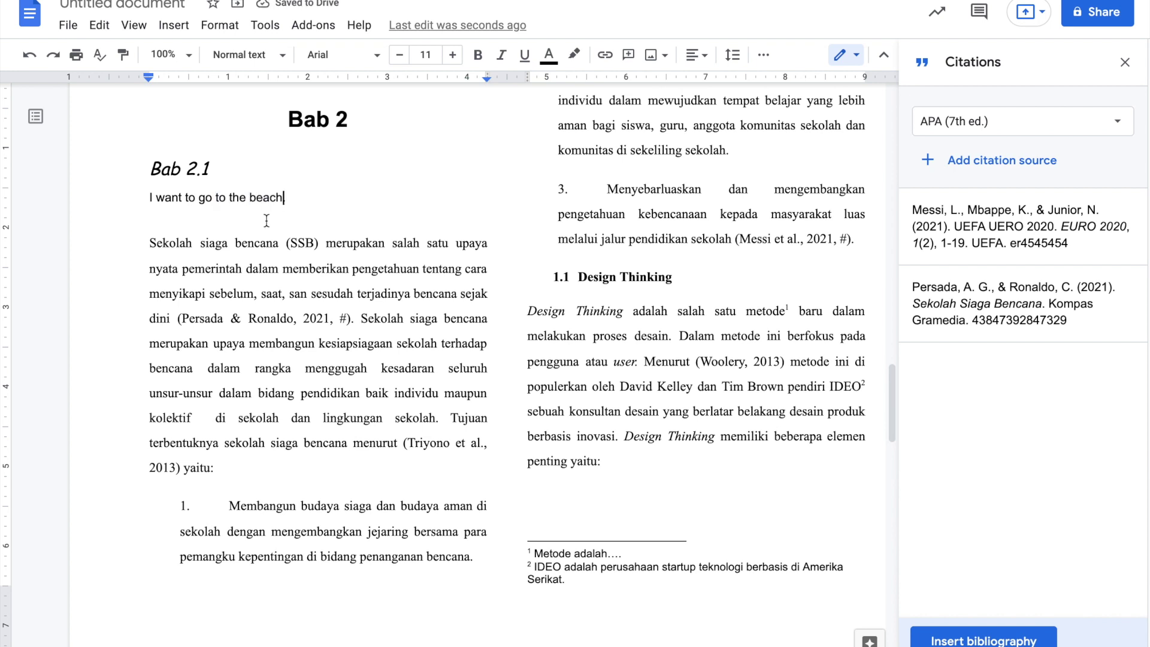
type(".")
key("BackSpace")
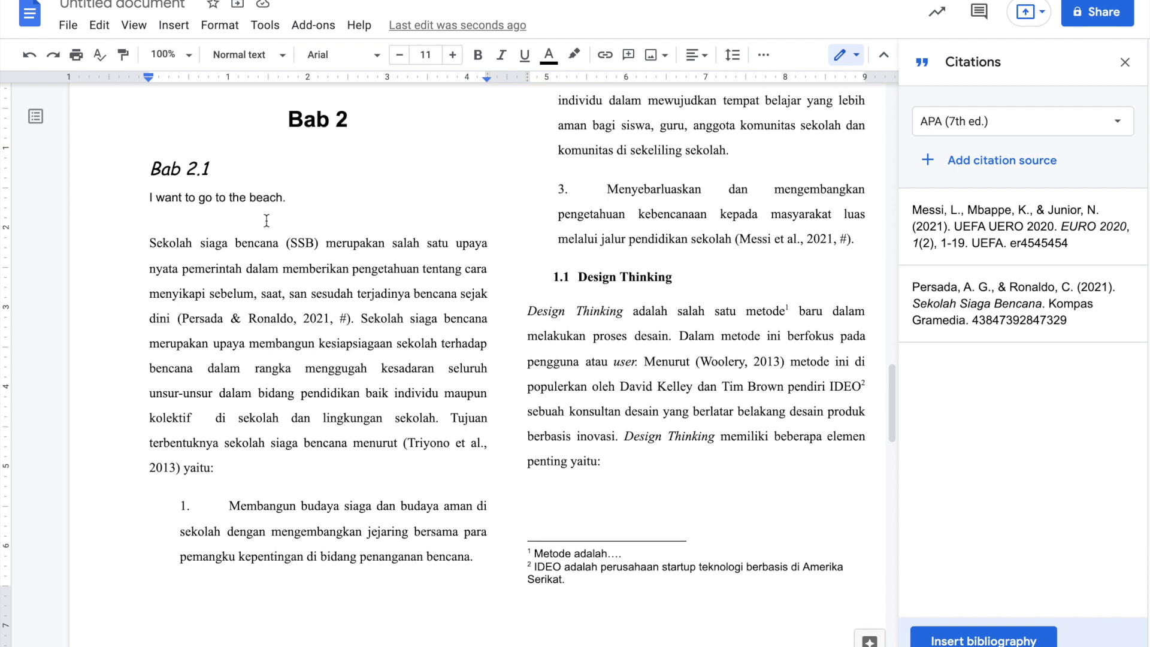